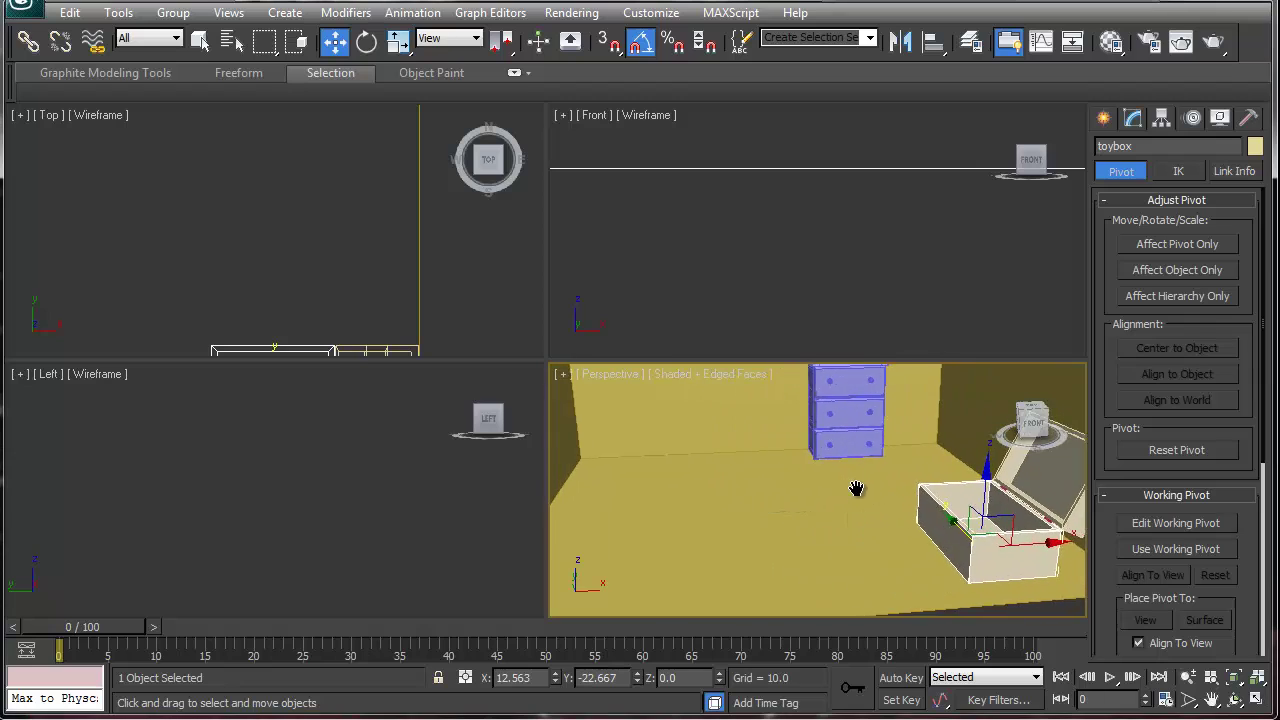
# - Create a ChamferBox about 41.3 × 22.7 × 4.6 with a fillet of about 1.0 on the floor and raise it to about Z 1.9
pyautogui.click(1103, 118)
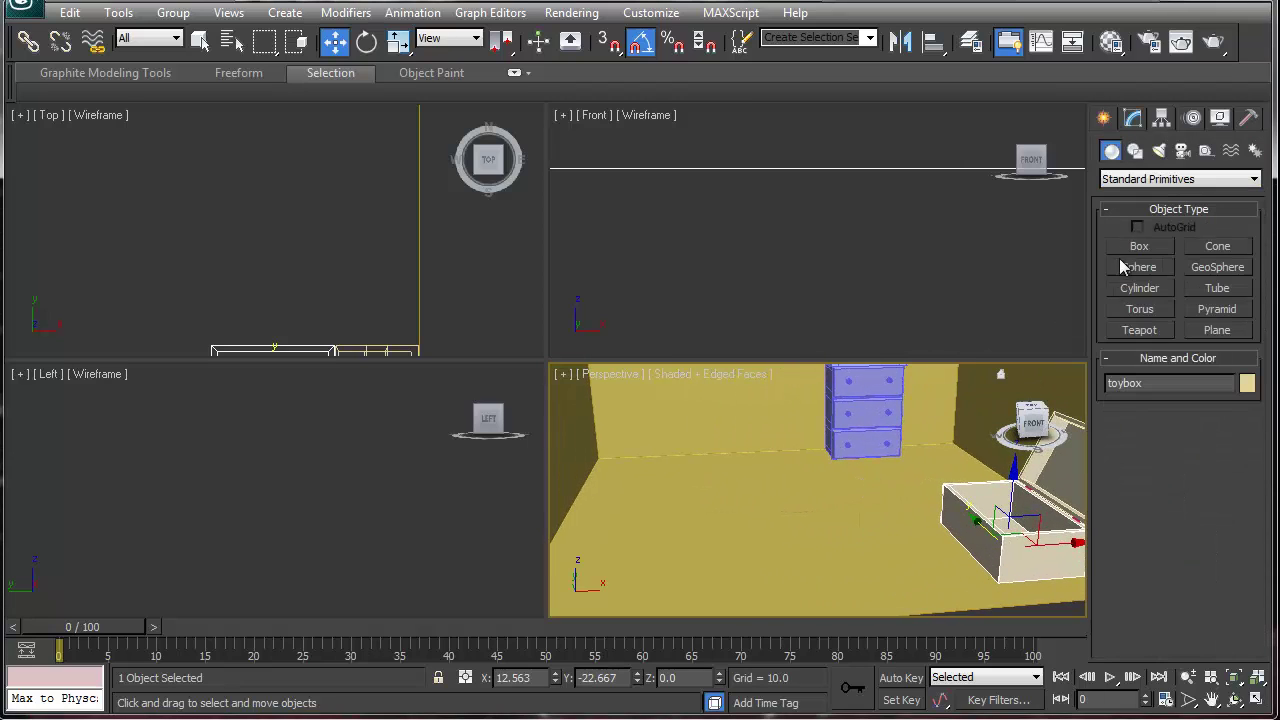
pyautogui.click(1163, 180)
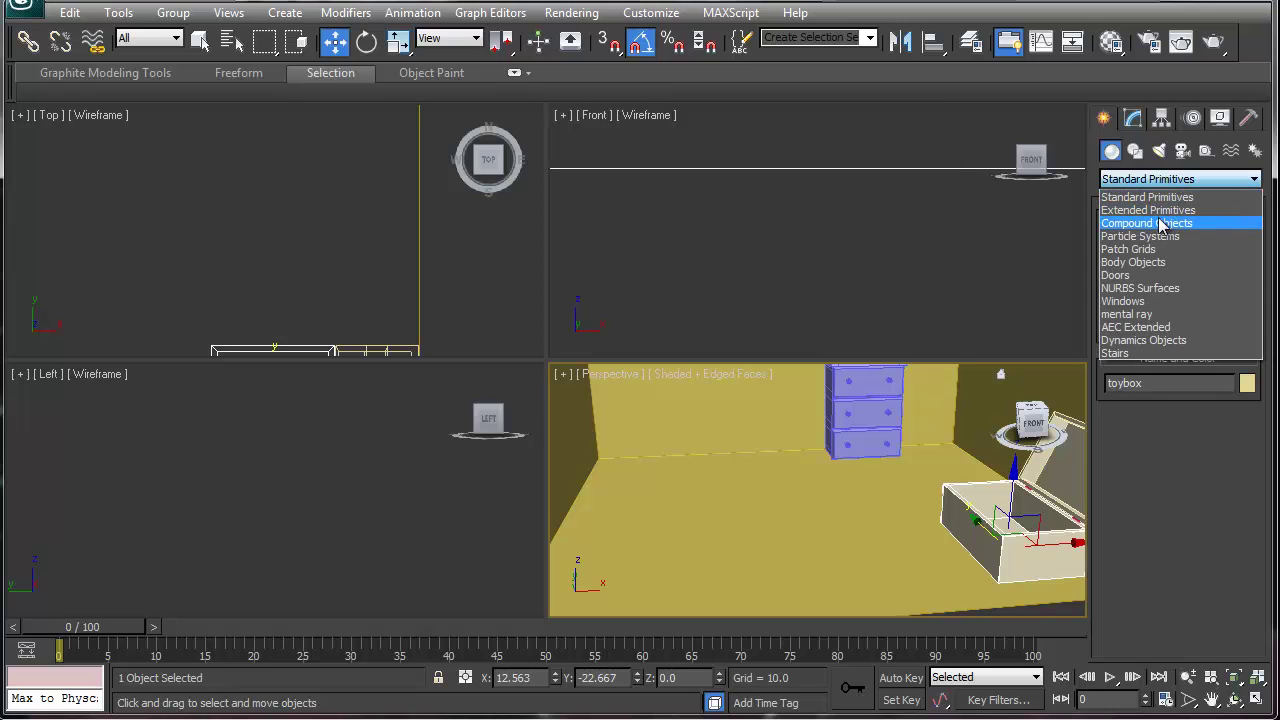
pyautogui.click(1160, 206)
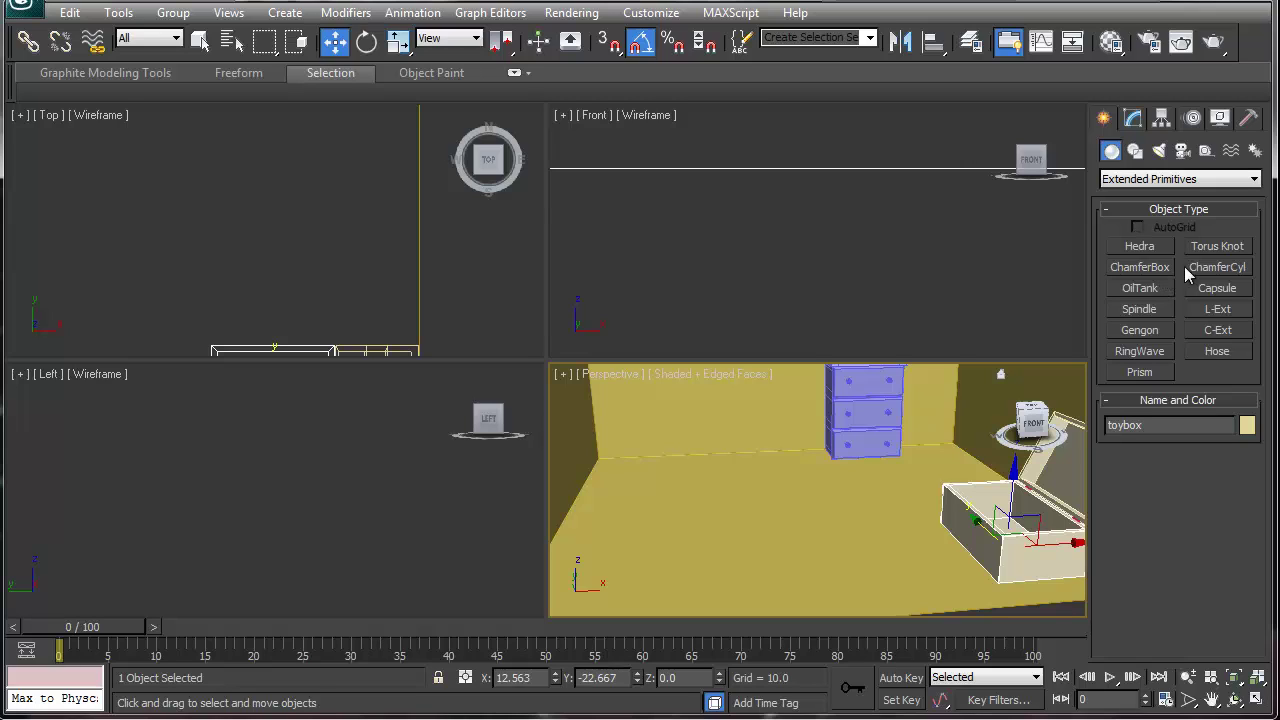
pyautogui.click(1150, 267)
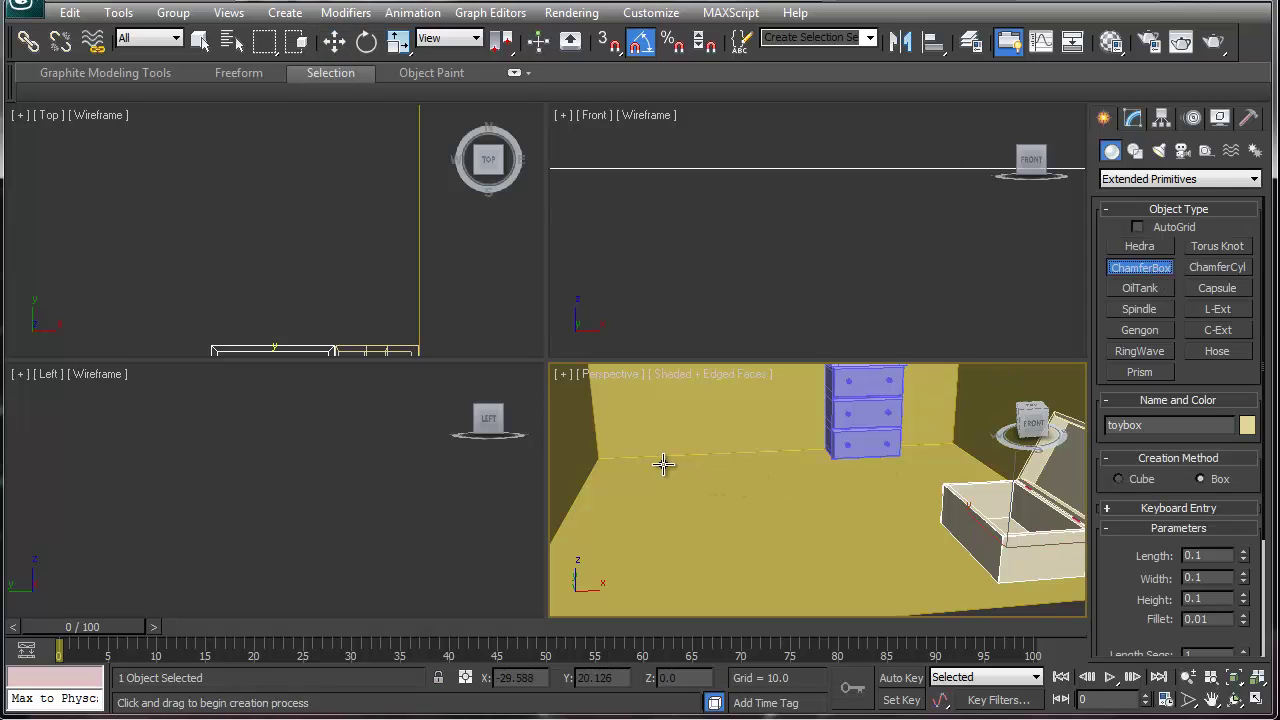
pyautogui.moveTo(658, 459); pyautogui.dragTo(826, 541)
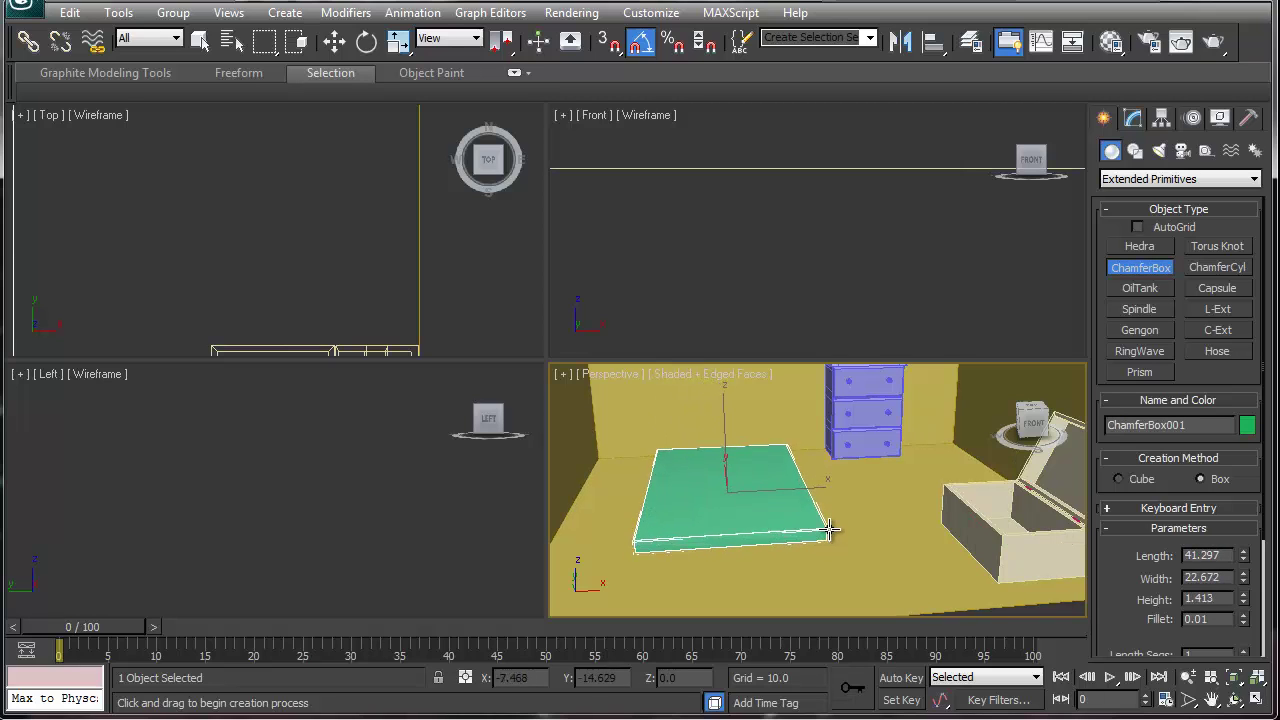
pyautogui.click(831, 513)
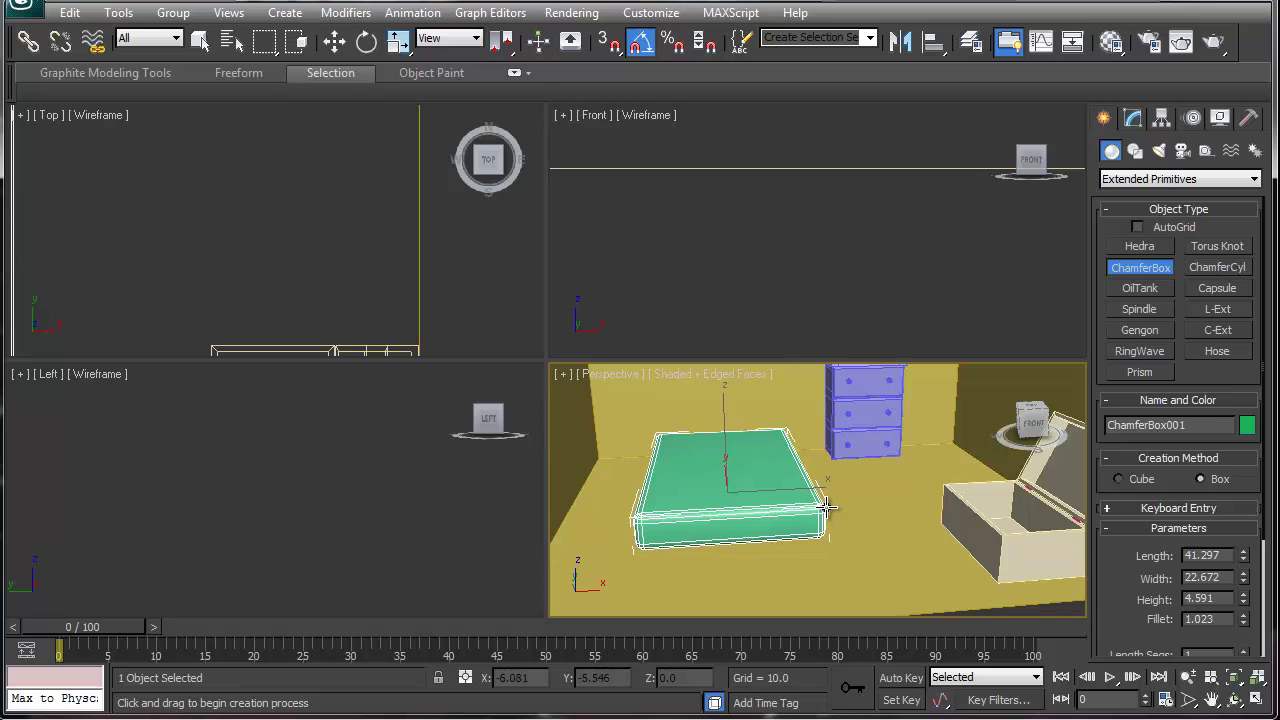
pyautogui.click(826, 510)
pyautogui.press('w')
pyautogui.moveTo(727, 436); pyautogui.dragTo(727, 428)
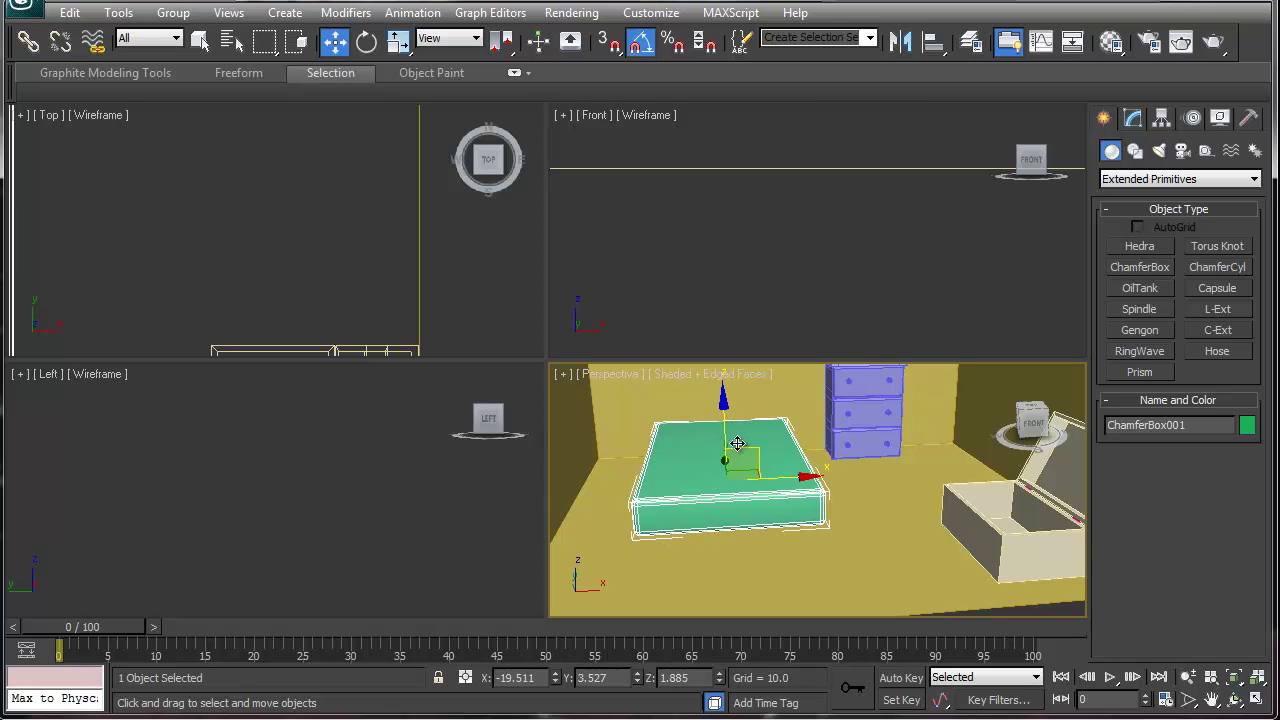
# - Copy the green chamfer box straight up to about Z 8.1, stacking the duplicate on the original
pyautogui.keyDown('alt'); pyautogui.moveTo(723, 534); pyautogui.dragTo(766, 551, button='middle'); pyautogui.keyUp('alt')
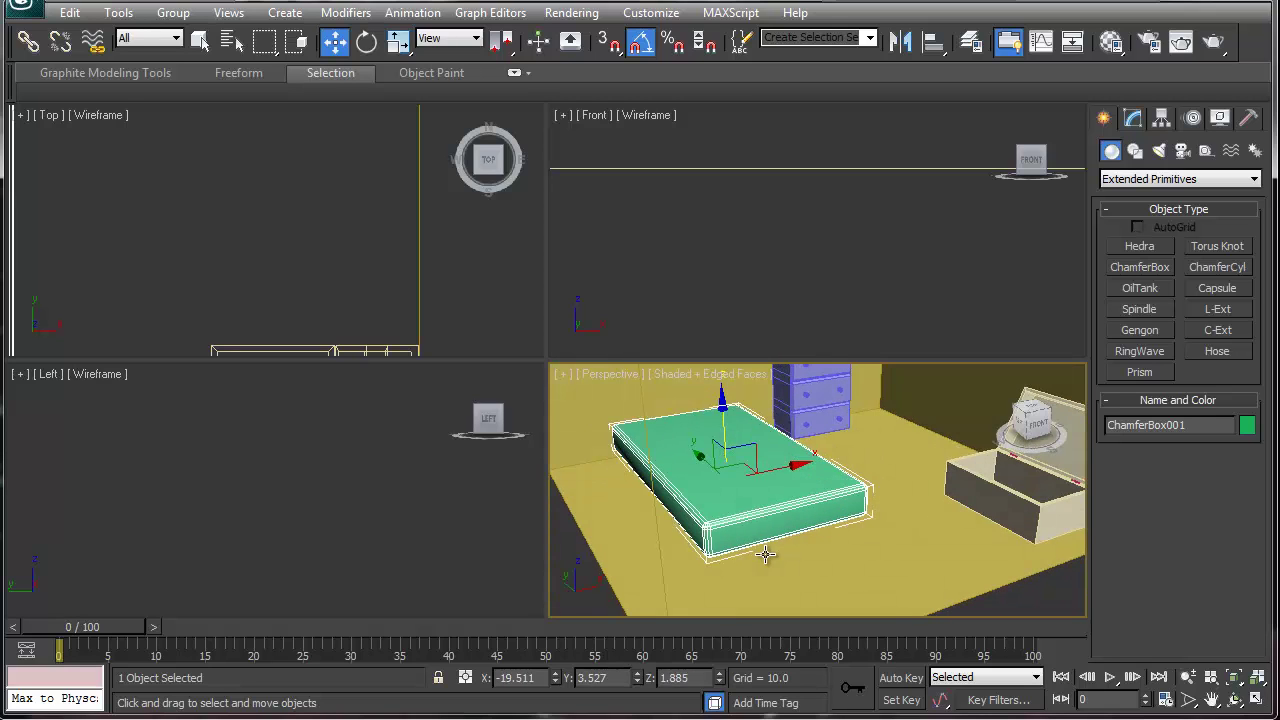
pyautogui.hotkey('alt', 'w')
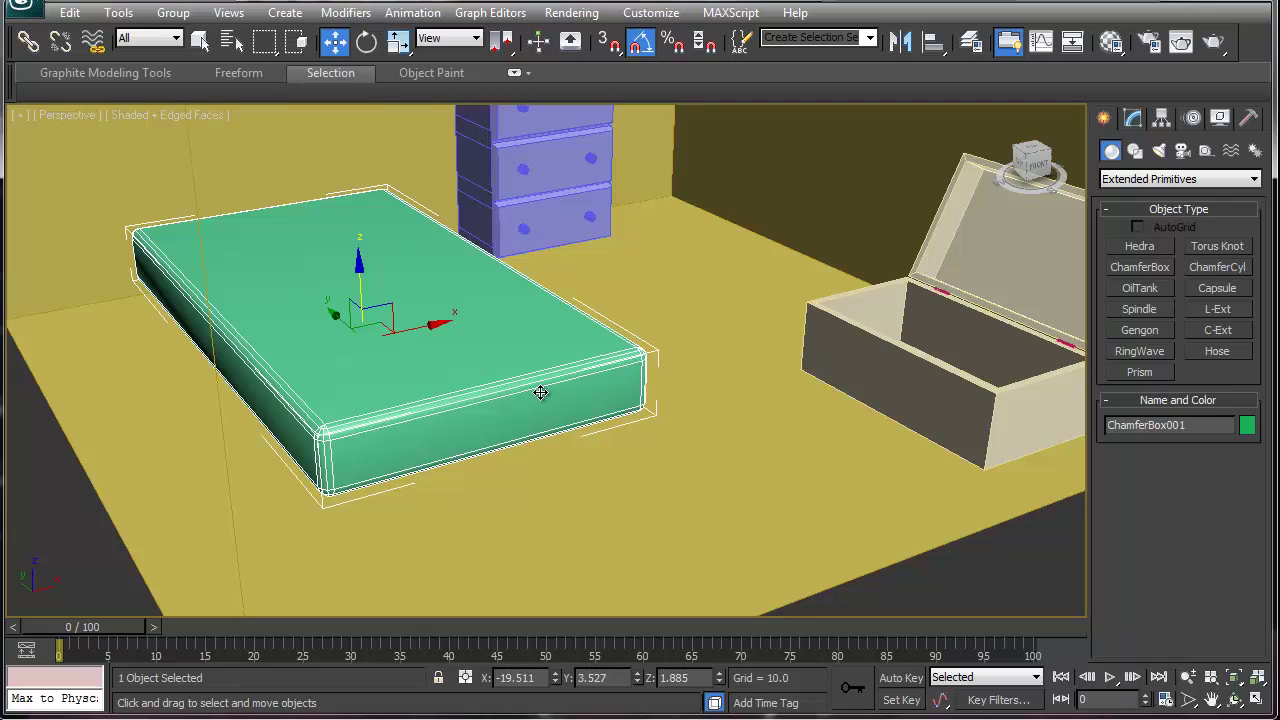
pyautogui.click(523, 449)
pyautogui.press('z')
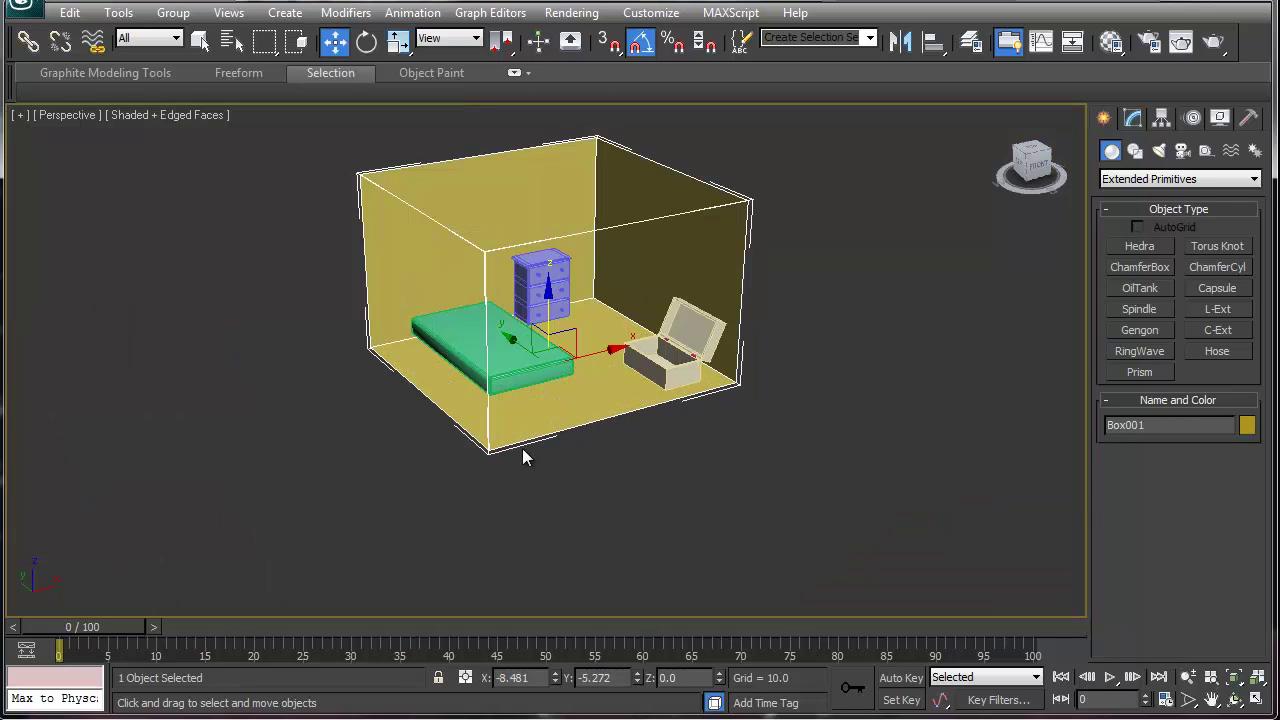
pyautogui.click(497, 350)
pyautogui.keyDown('alt'); pyautogui.moveTo(514, 414); pyautogui.dragTo(566, 391, button='middle'); pyautogui.keyUp('alt')
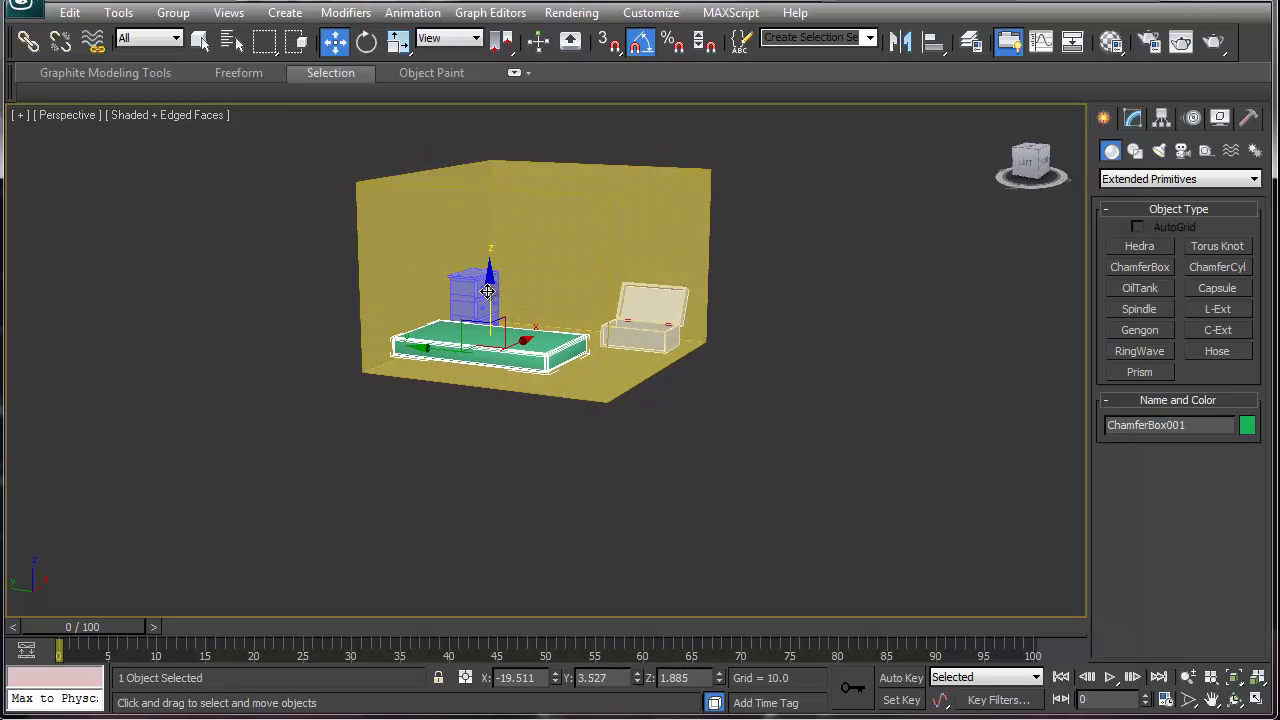
pyautogui.moveTo(487, 291); pyautogui.dragTo(492, 266)
pyautogui.click(640, 433)
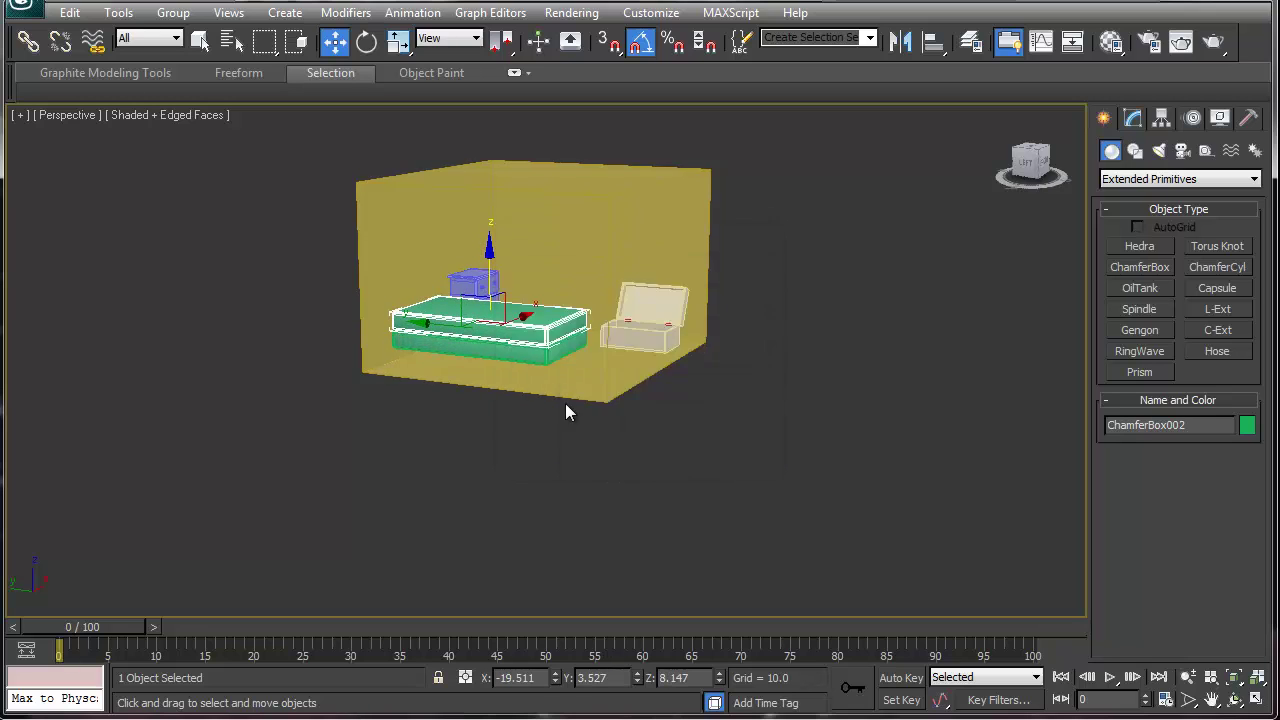
# - Create a standard Box about 2.7 × 2.4 × 14.3 as a bedpost and move it just outside the mattress's foot corner nearest the toybox
pyautogui.keyDown('alt'); pyautogui.moveTo(553, 381); pyautogui.dragTo(485, 343, button='middle'); pyautogui.keyUp('alt')
pyautogui.scroll(5, 485, 343)
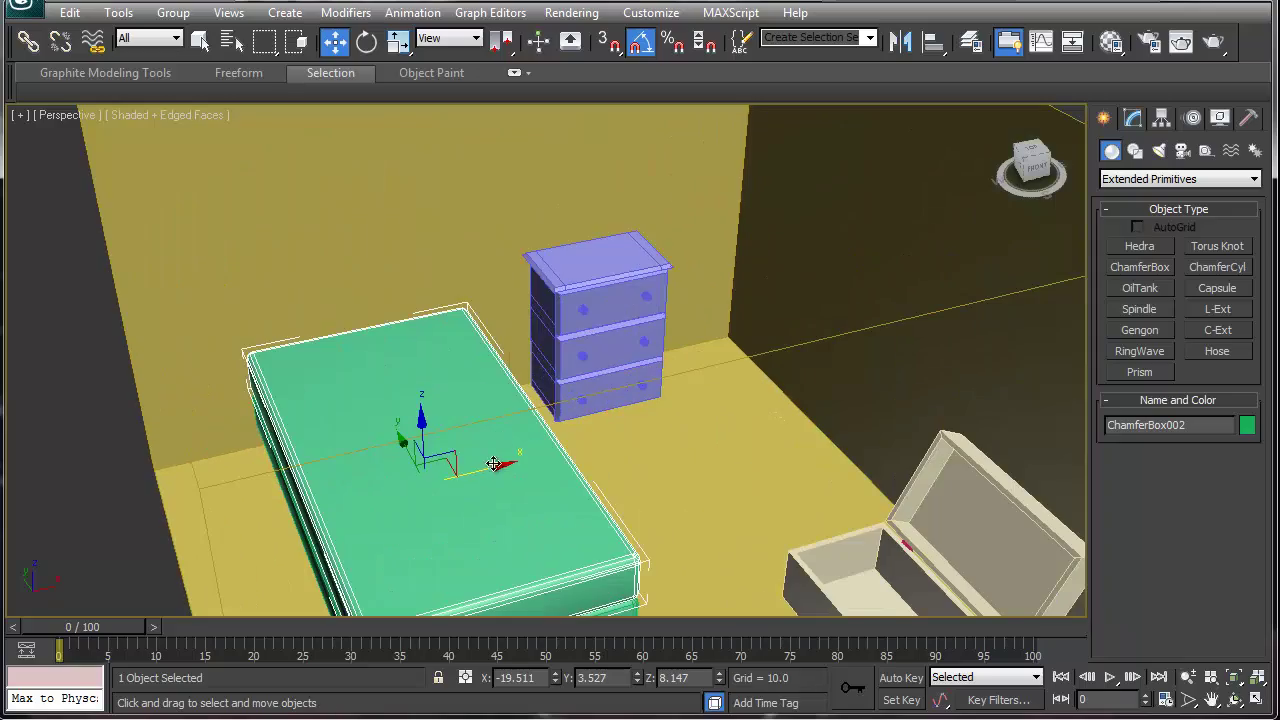
pyautogui.scroll(-5, 488, 467)
pyautogui.keyDown('alt'); pyautogui.moveTo(557, 426); pyautogui.dragTo(522, 404, button='middle'); pyautogui.keyUp('alt')
pyautogui.scroll(5, 580, 434)
pyautogui.moveTo(599, 521); pyautogui.dragTo(592, 390, button='middle')
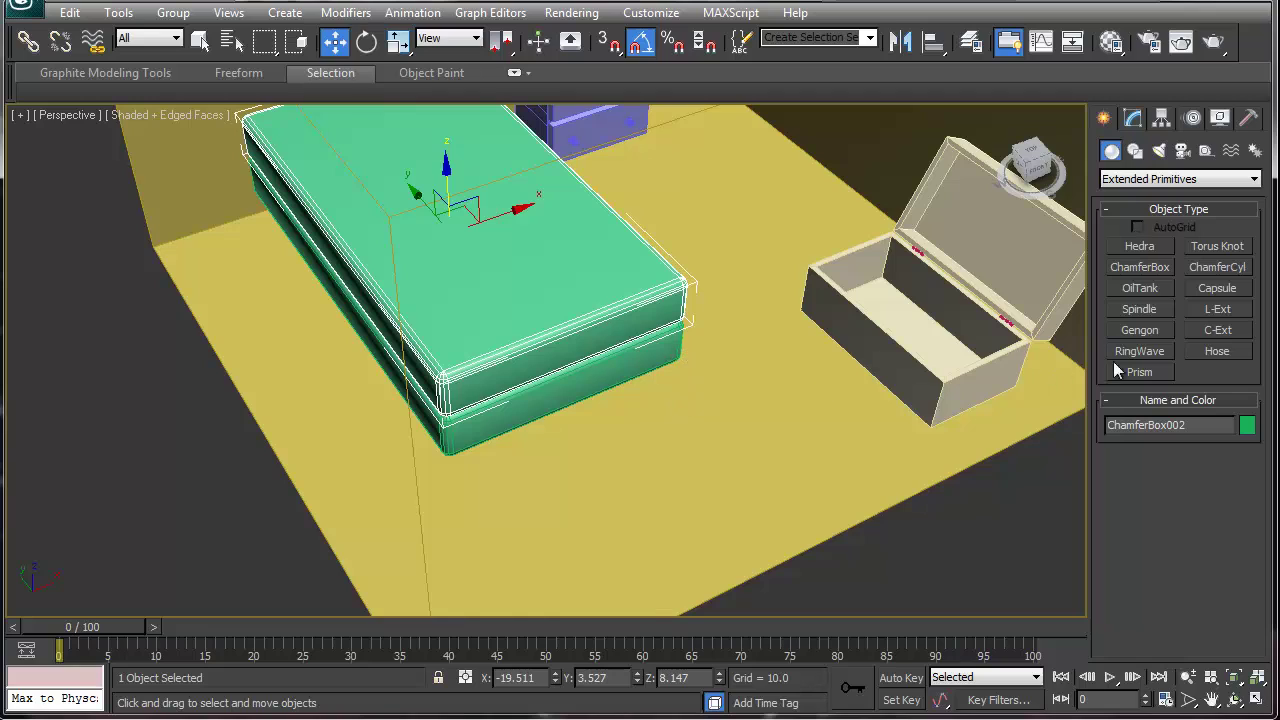
pyautogui.click(1150, 179)
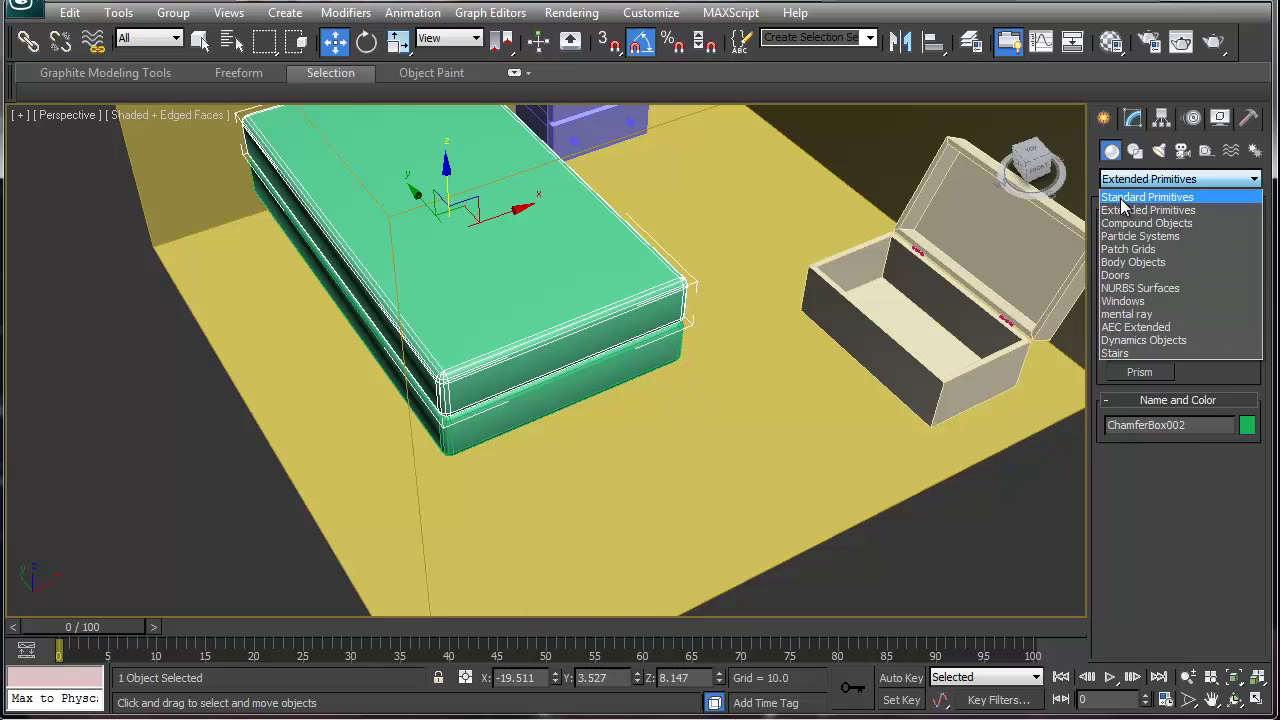
pyautogui.click(1130, 194)
pyautogui.click(1136, 247)
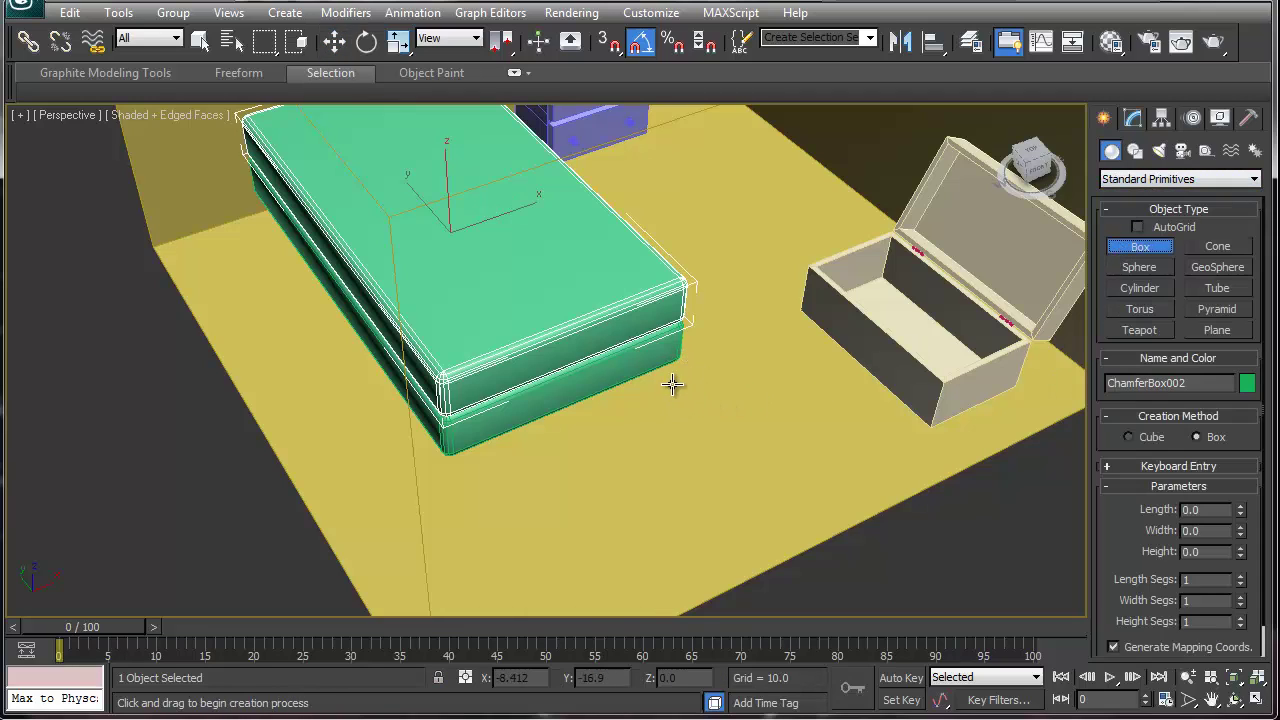
pyautogui.moveTo(678, 370); pyautogui.dragTo(674, 396)
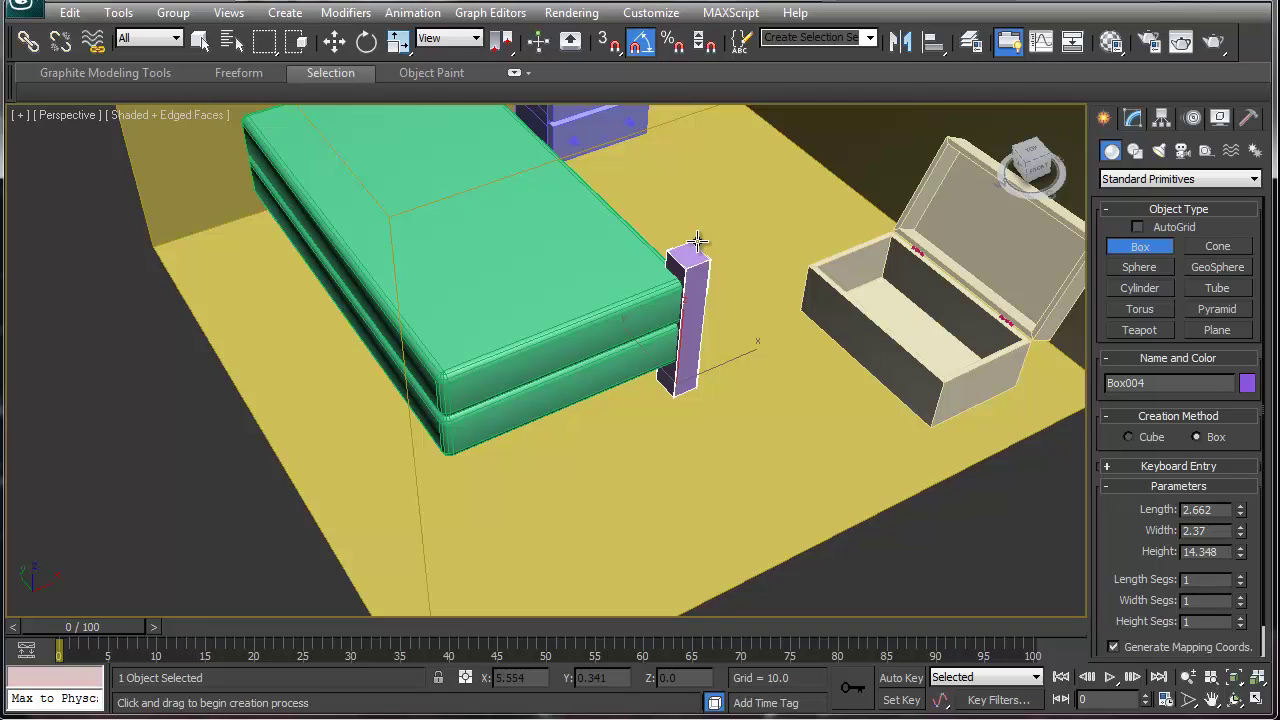
pyautogui.click(693, 235)
pyautogui.press('w')
pyautogui.moveTo(652, 358); pyautogui.dragTo(657, 363)
# - Set the bedpost's length and width to 2 and height to 15, and copy it along X to the other foot corner
pyautogui.click(1132, 119)
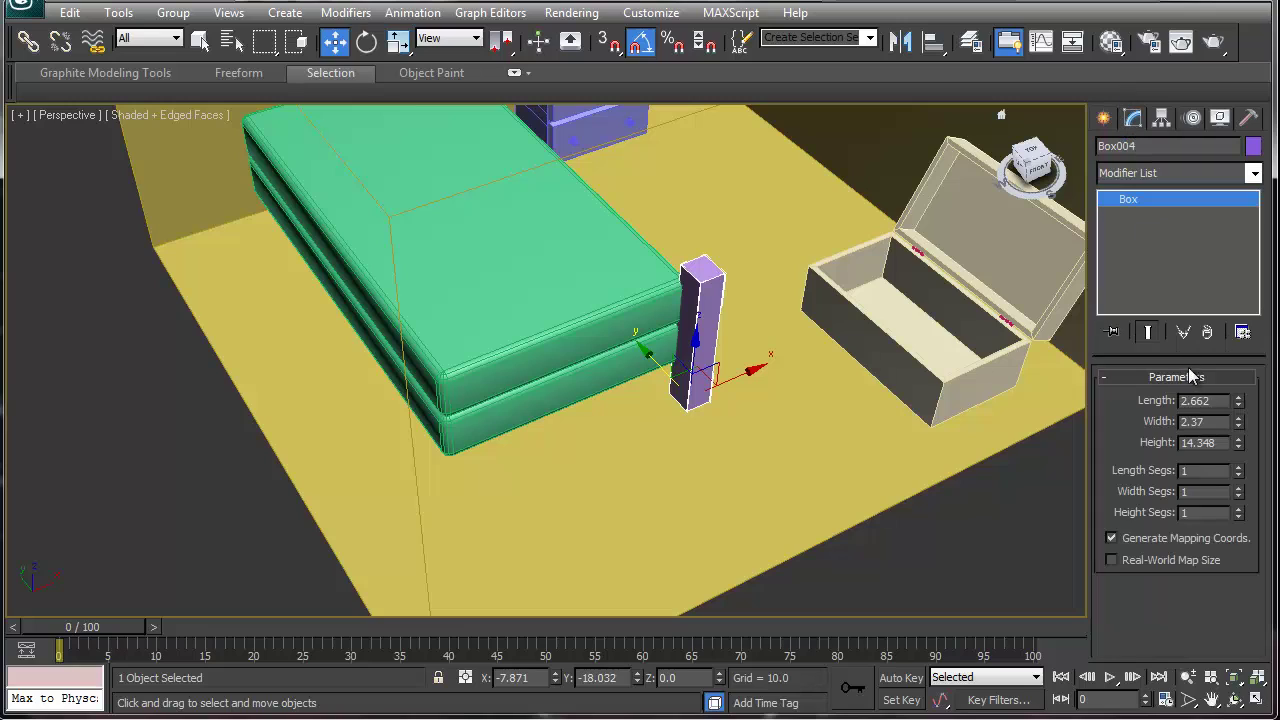
pyautogui.write('2')
pyautogui.press('Tab')
pyautogui.write('2')
pyautogui.press('Tab')
pyautogui.write('15')
pyautogui.press('Return')
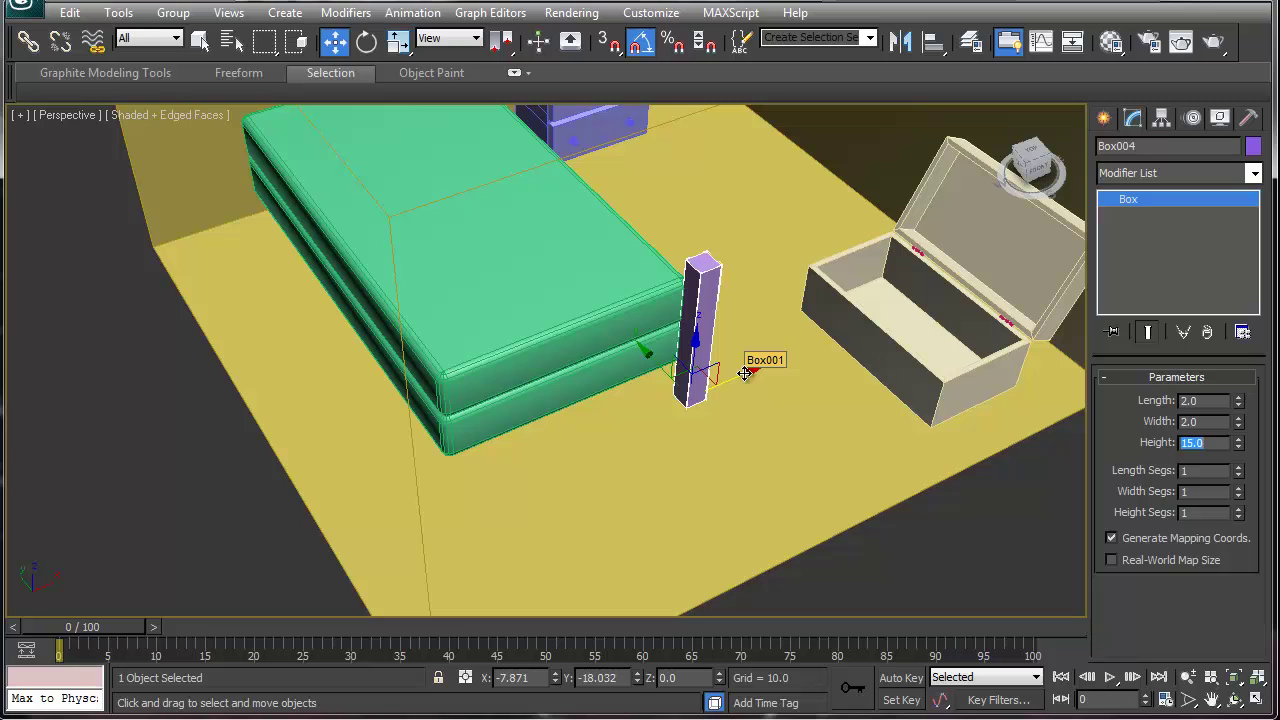
pyautogui.keyDown('shift'); pyautogui.moveTo(745, 373); pyautogui.dragTo(491, 443); pyautogui.keyUp('shift')
pyautogui.click(632, 435)
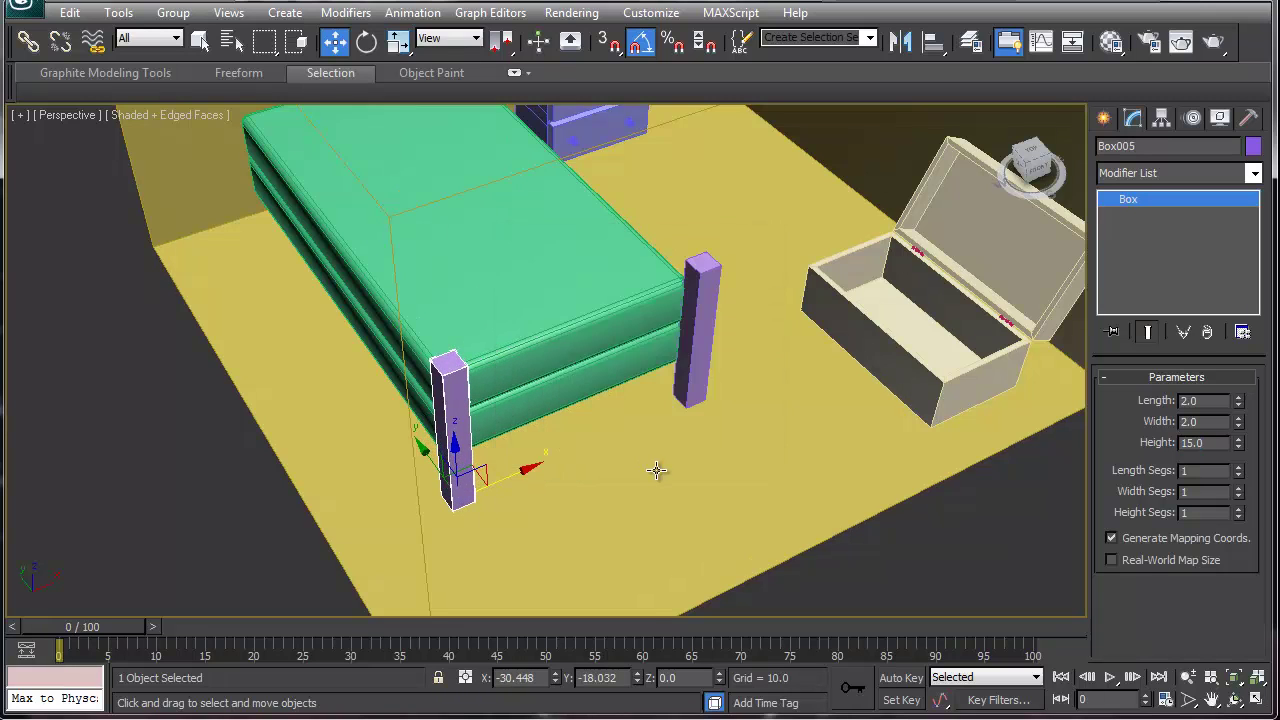
# - Create a Box rail about 20.5 wide and 1.0 long between the two foot posts and raise it about 2 units
pyautogui.keyDown('alt'); pyautogui.moveTo(609, 474); pyautogui.dragTo(669, 437, button='middle'); pyautogui.keyUp('alt')
pyautogui.click(1104, 118)
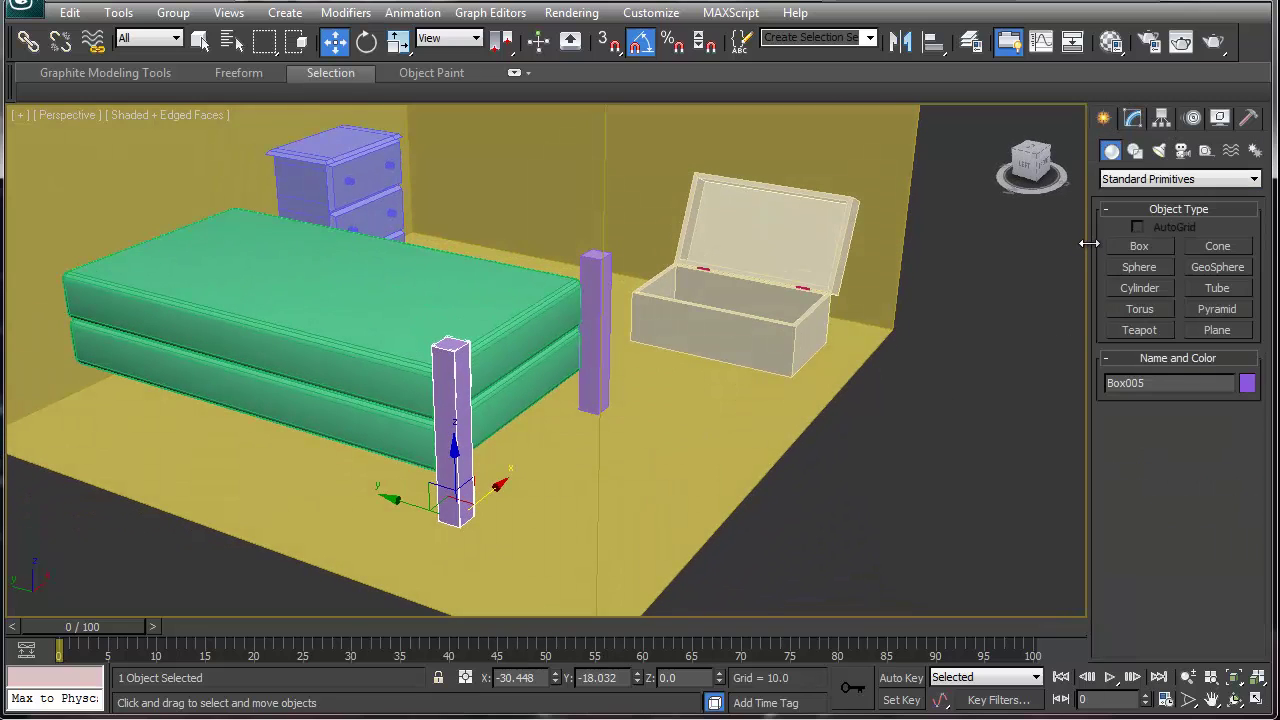
pyautogui.click(1138, 247)
pyautogui.moveTo(584, 410); pyautogui.dragTo(468, 513)
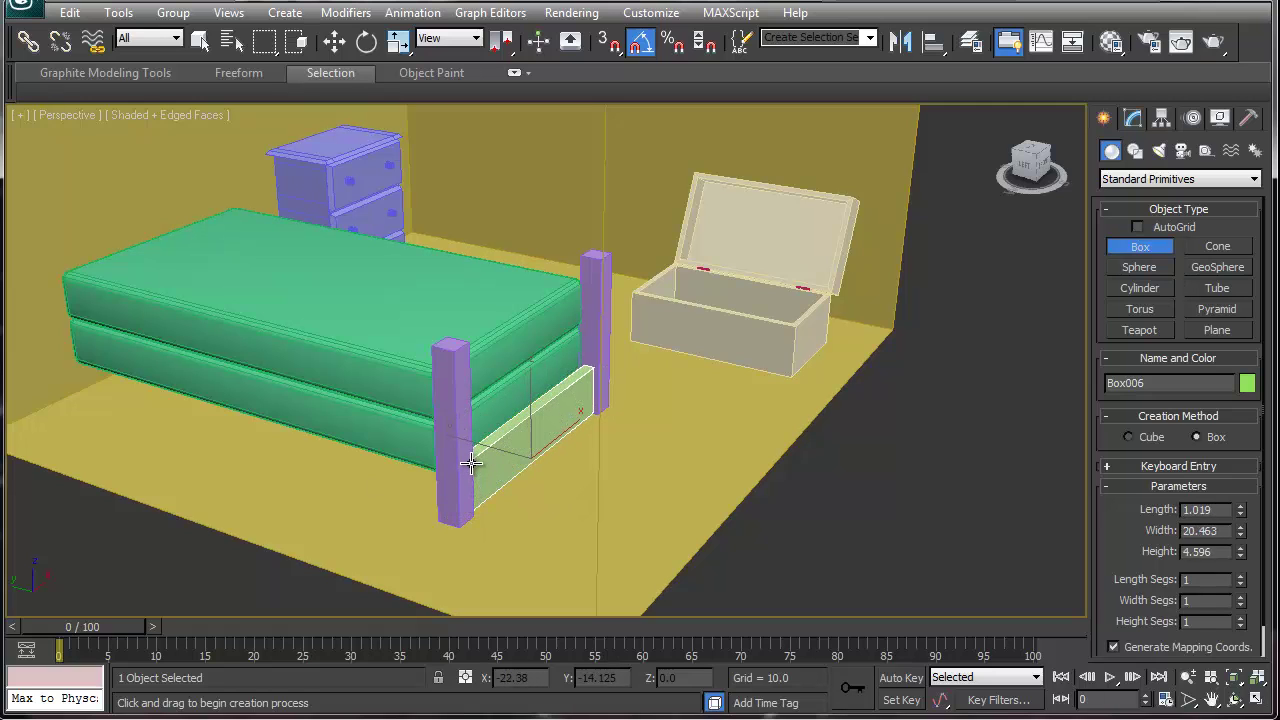
pyautogui.click(495, 455)
pyautogui.press('w')
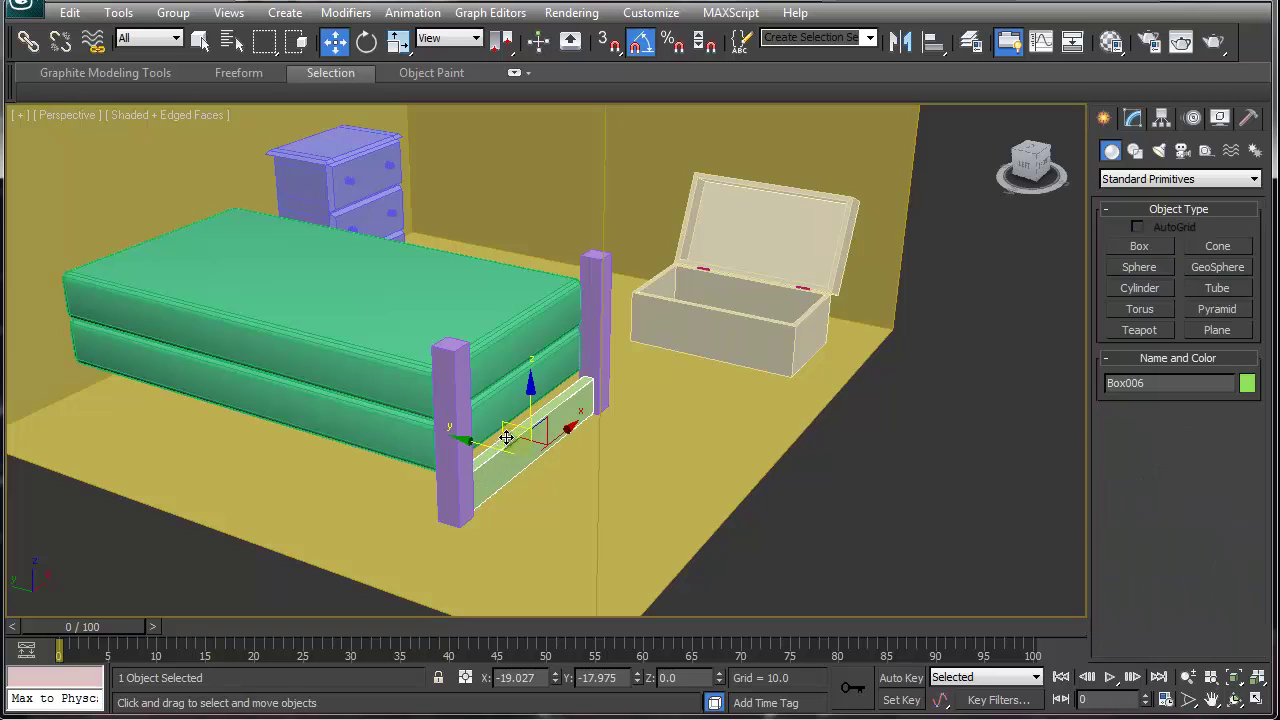
pyautogui.moveTo(537, 396); pyautogui.dragTo(538, 386)
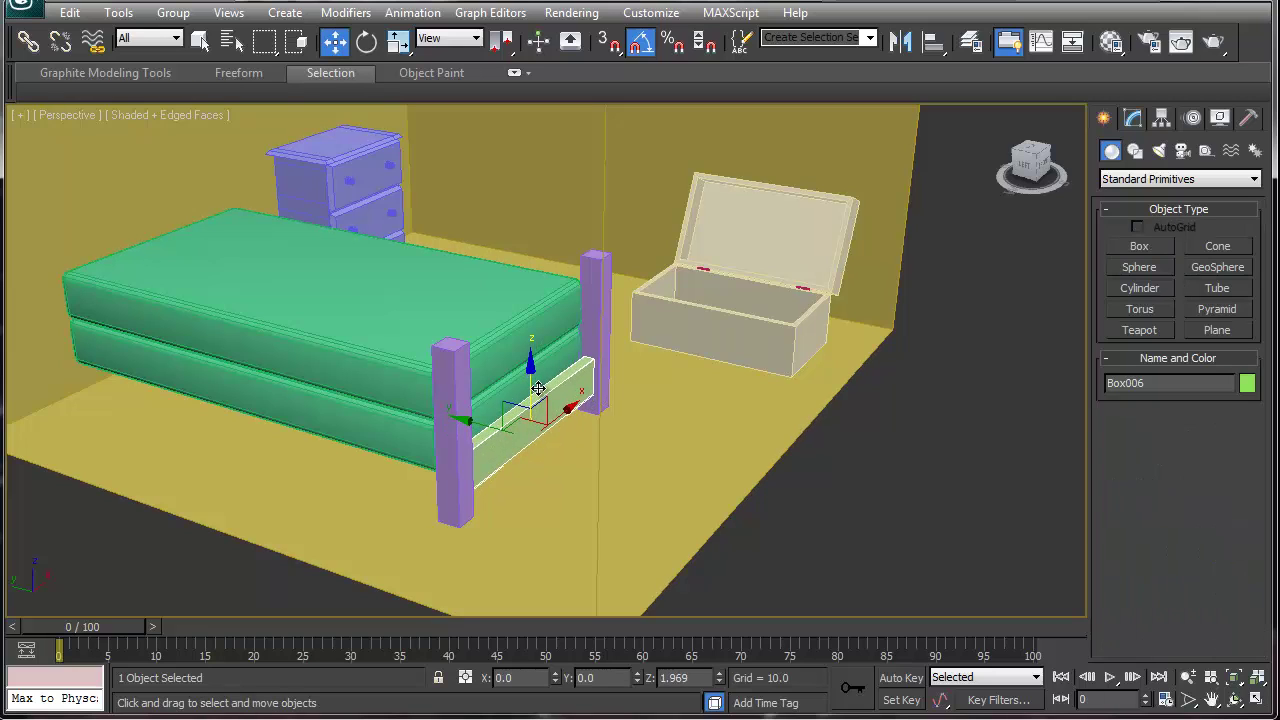
# - Create a long Box side rail about 41.9 long and 2.7 high from the near bedpost along the mattress's side
pyautogui.click(1139, 247)
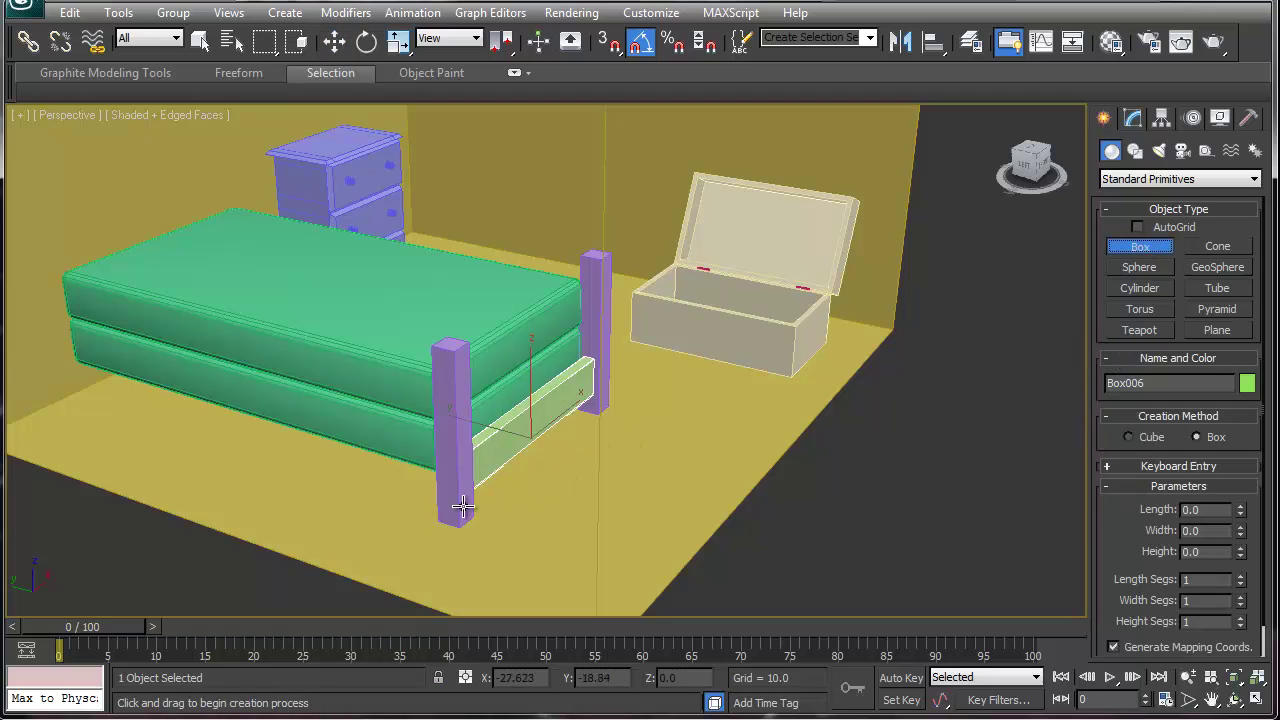
pyautogui.moveTo(433, 514); pyautogui.dragTo(77, 390)
pyautogui.click(77, 361)
pyautogui.press('w')
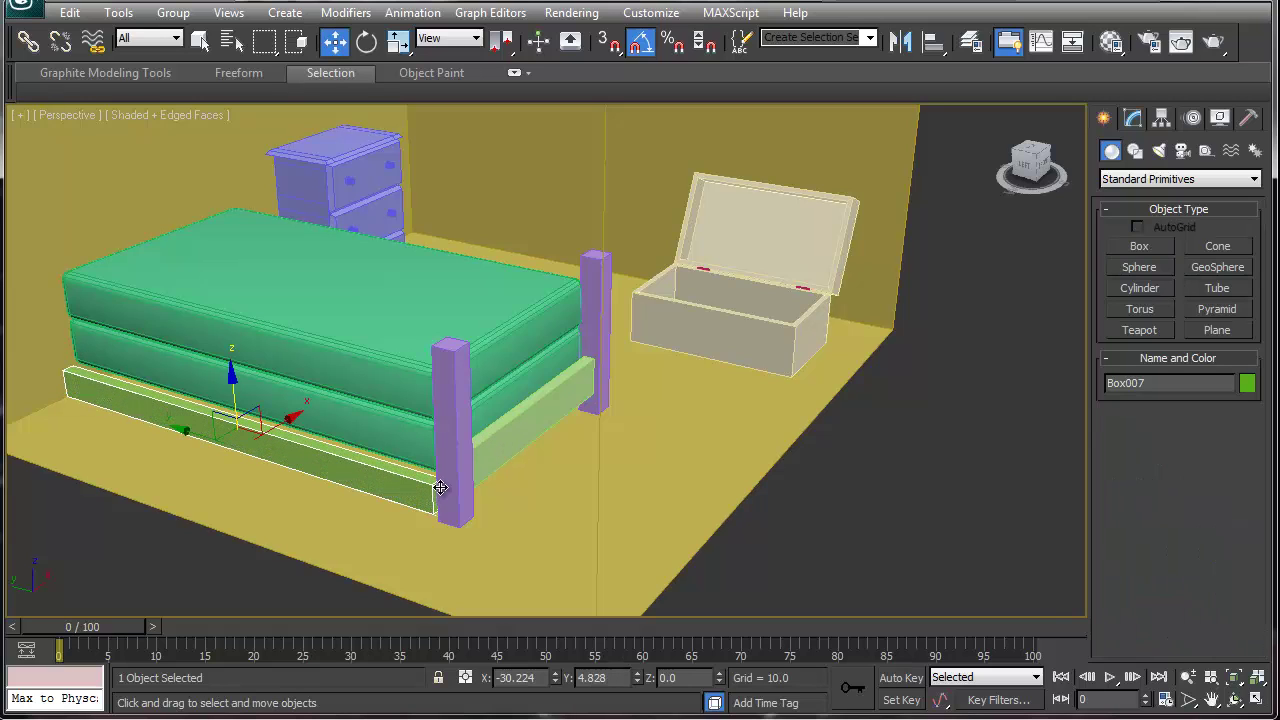
# - Set the side rail's width to 1.2 and height to 3, and raise it to about Z 2.1
pyautogui.click(1133, 118)
pyautogui.moveTo(1182, 400); pyautogui.dragTo(1182, 428)
pyautogui.click(1221, 422)
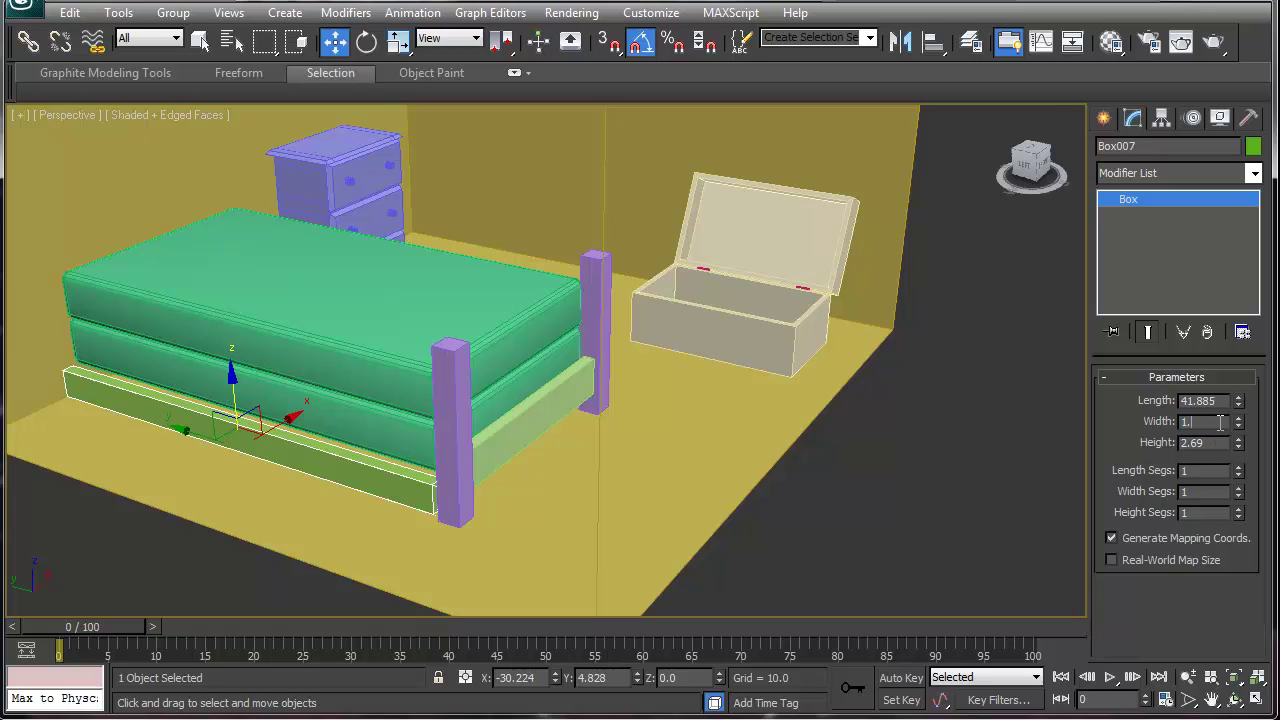
pyautogui.press('Return')
pyautogui.press('Return')
pyautogui.write('3')
pyautogui.press('Return')
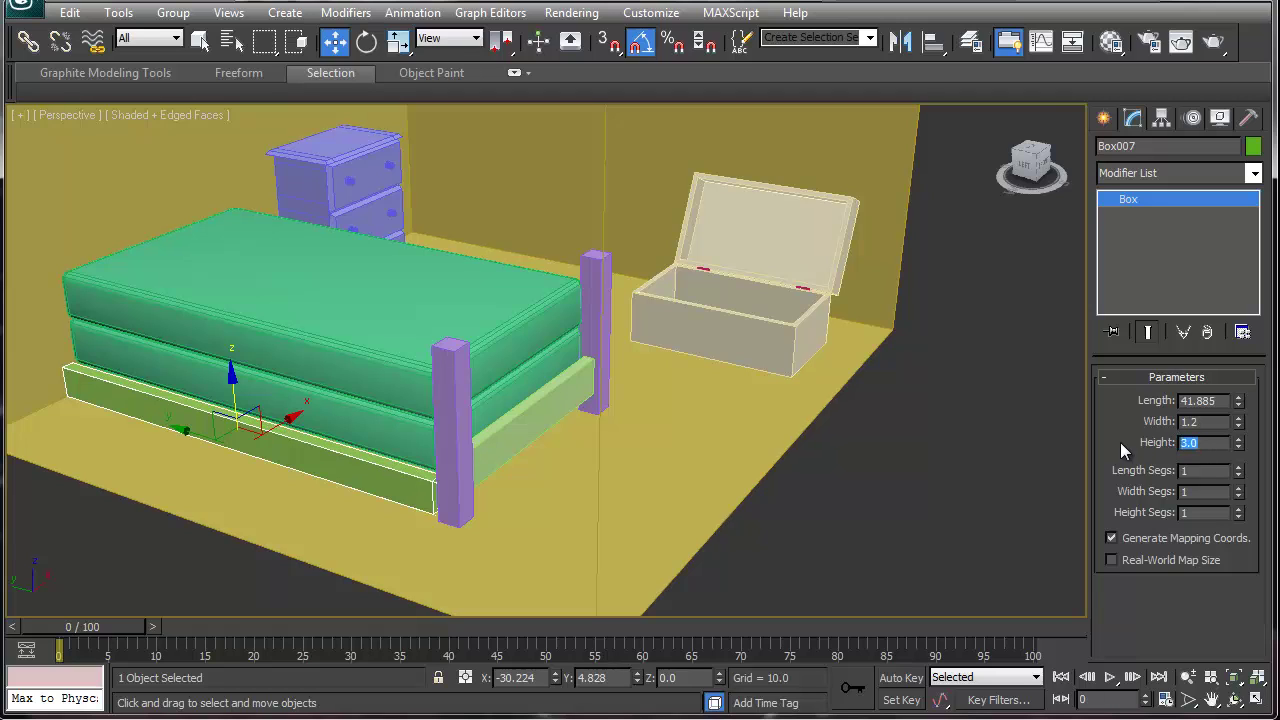
pyautogui.moveTo(231, 397); pyautogui.dragTo(234, 383)
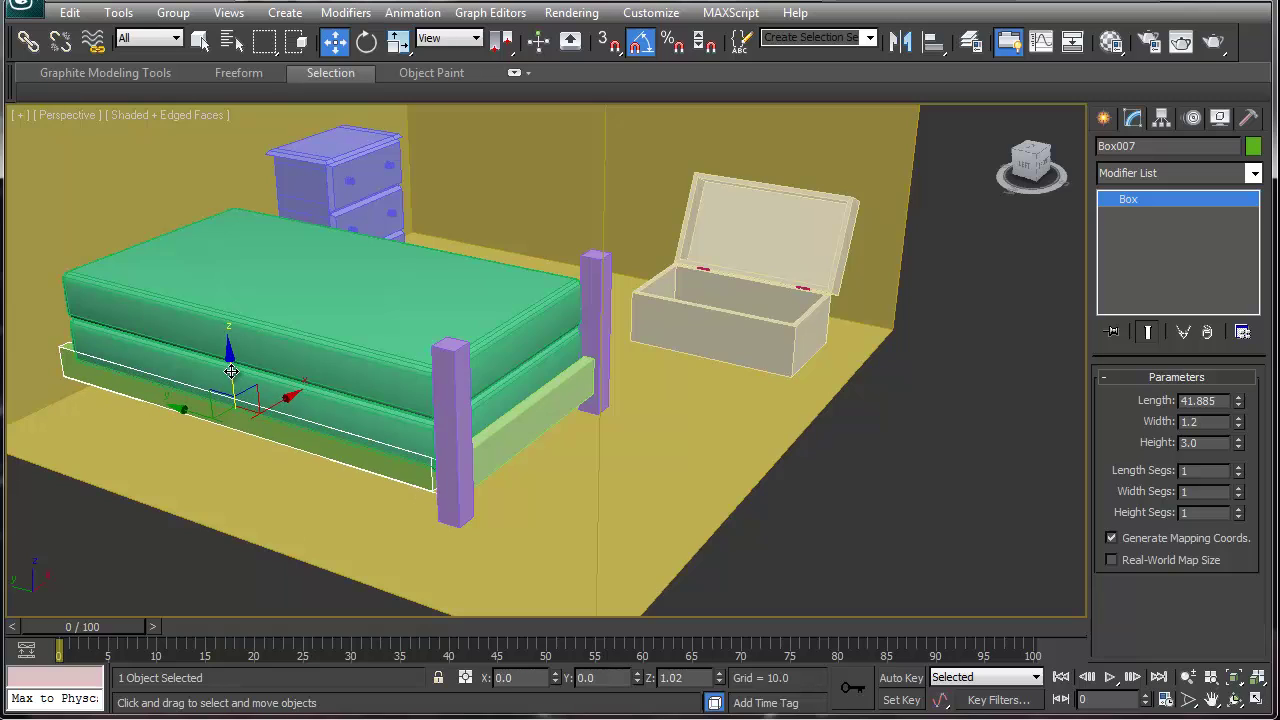
# - Select the six bed parts, isolate them, and move the isolation window clear of the model
pyautogui.keyDown('ctrl'); pyautogui.click(462, 478); pyautogui.keyUp('ctrl')
pyautogui.keyDown('ctrl'); pyautogui.click(491, 459); pyautogui.keyUp('ctrl')
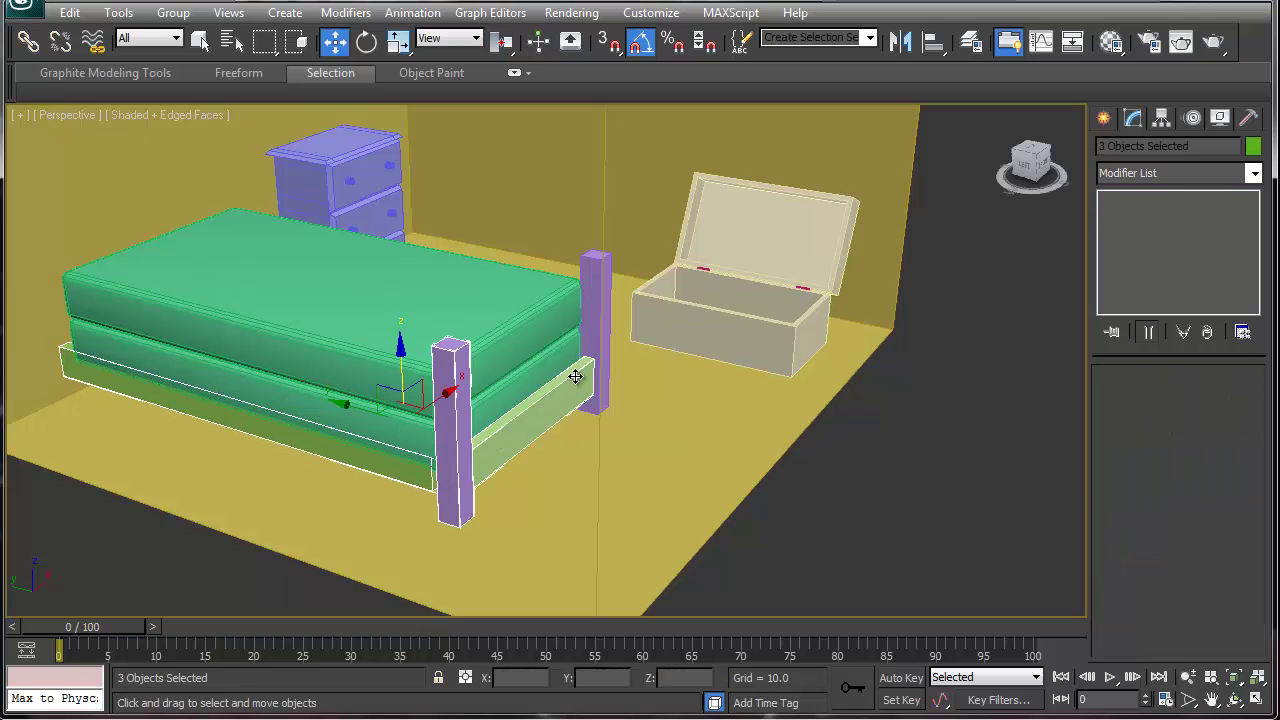
pyautogui.keyDown('ctrl'); pyautogui.click(596, 342); pyautogui.keyUp('ctrl')
pyautogui.keyDown('ctrl'); pyautogui.click(508, 350); pyautogui.keyUp('ctrl')
pyautogui.keyDown('ctrl'); pyautogui.click(508, 390); pyautogui.keyUp('ctrl')
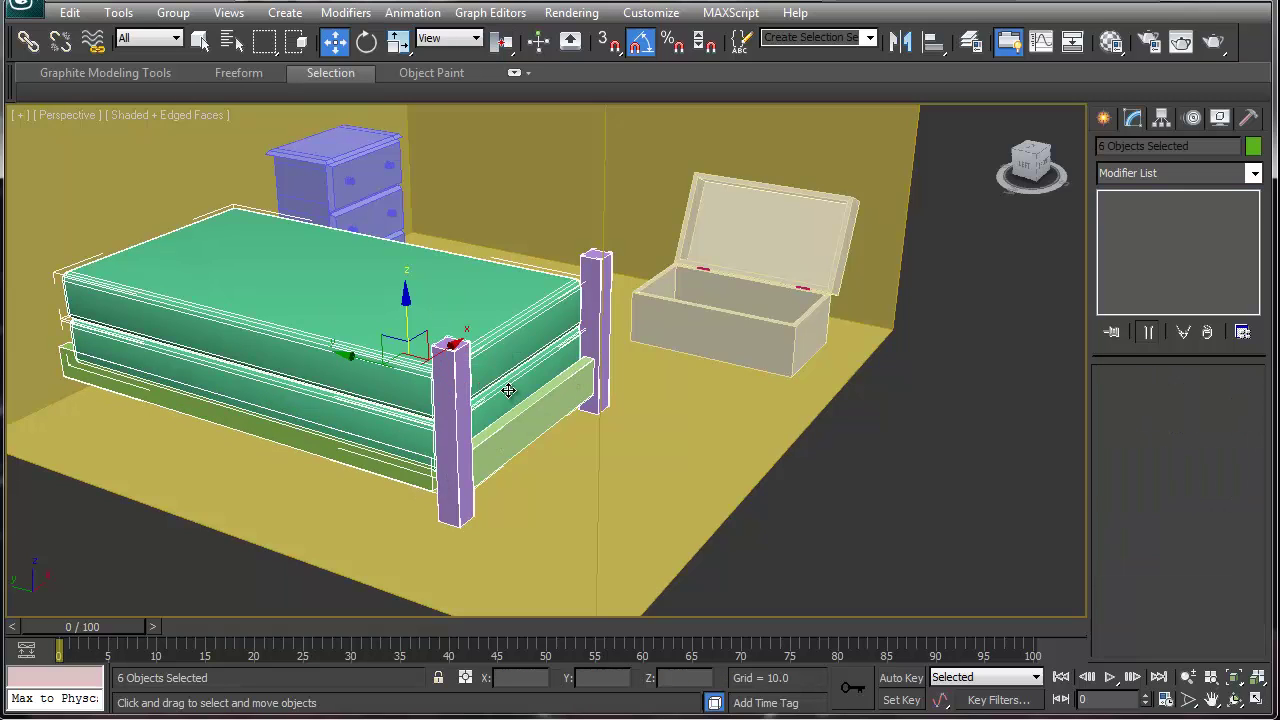
pyautogui.hotkey('alt', 'q')
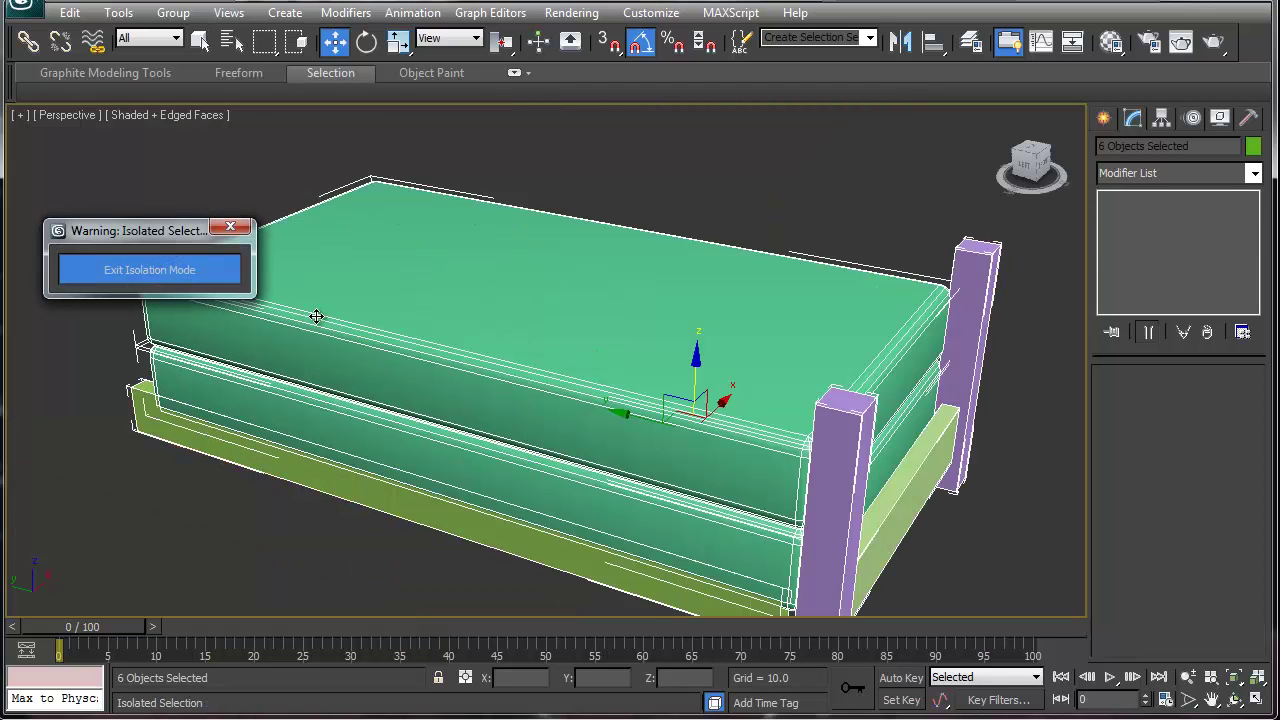
pyautogui.moveTo(173, 234); pyautogui.dragTo(139, 649)
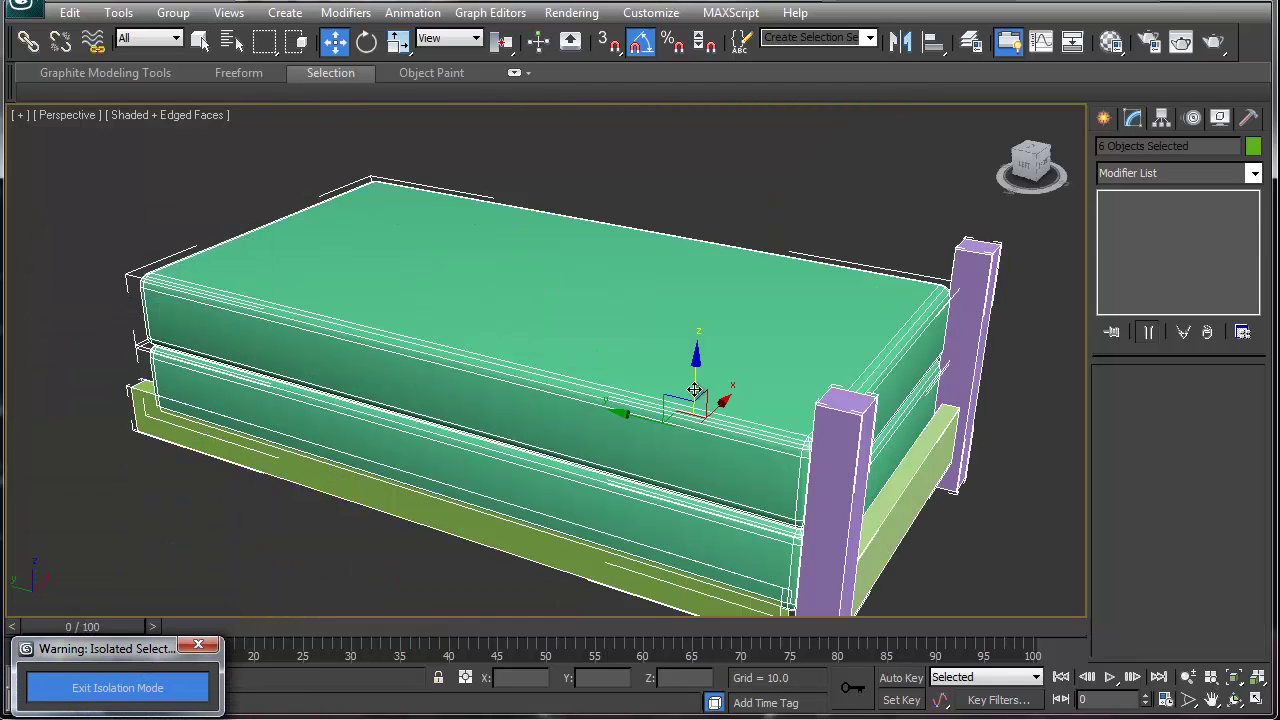
# - Move the side rail along Y to about 3.7 so its end reaches the foot post
pyautogui.keyDown('alt'); pyautogui.moveTo(650, 462); pyautogui.dragTo(688, 540, button='middle'); pyautogui.keyUp('alt')
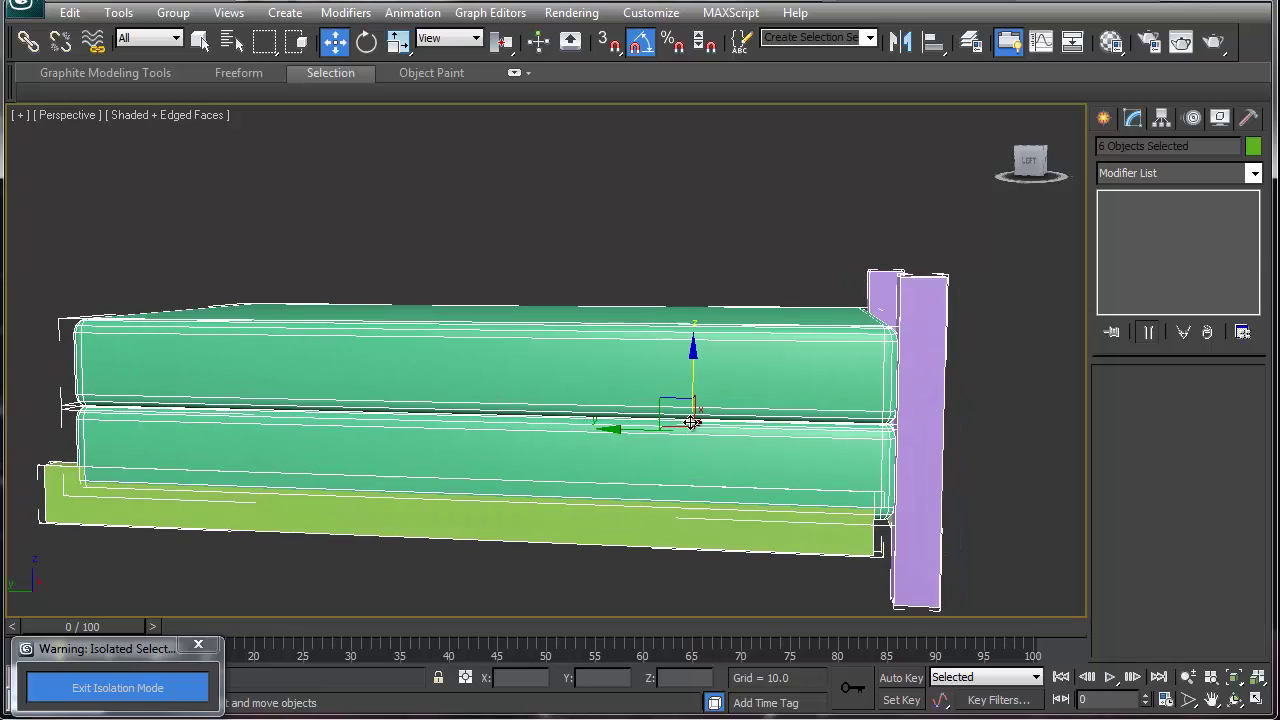
pyautogui.click(688, 540)
pyautogui.moveTo(380, 540); pyautogui.dragTo(401, 537)
pyautogui.keyDown('alt'); pyautogui.moveTo(674, 449); pyautogui.dragTo(730, 445, button='middle'); pyautogui.keyUp('alt')
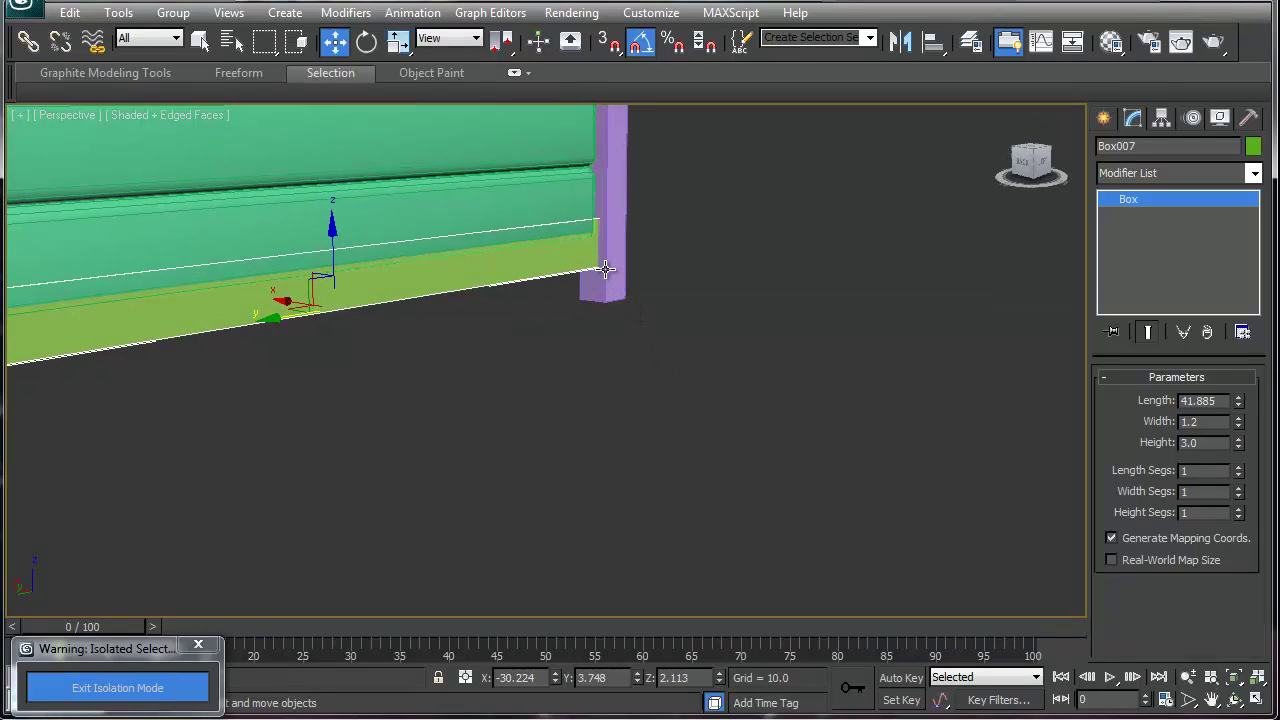
# - Align the side rail to the foot bedpost on X position only, pivot point to pivot point
pyautogui.click(606, 269)
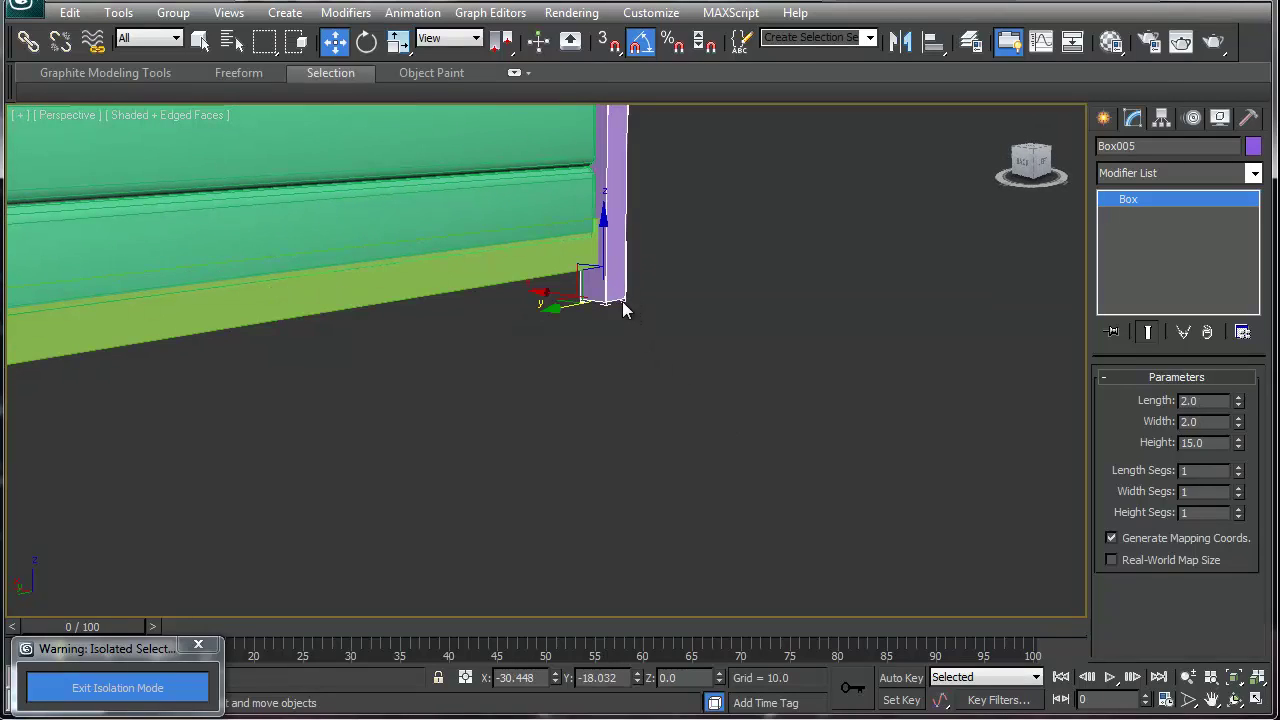
pyautogui.keyDown('alt'); pyautogui.moveTo(621, 300); pyautogui.dragTo(634, 420, button='middle'); pyautogui.keyUp('alt')
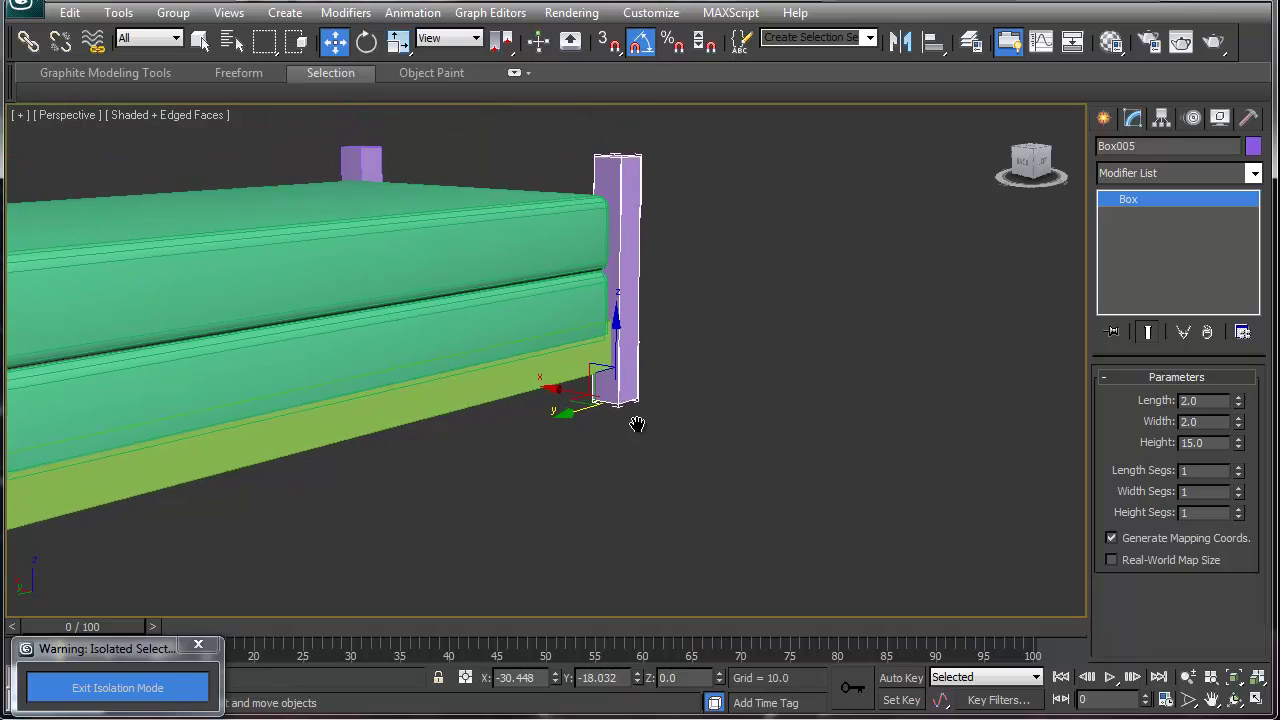
pyautogui.click(565, 374)
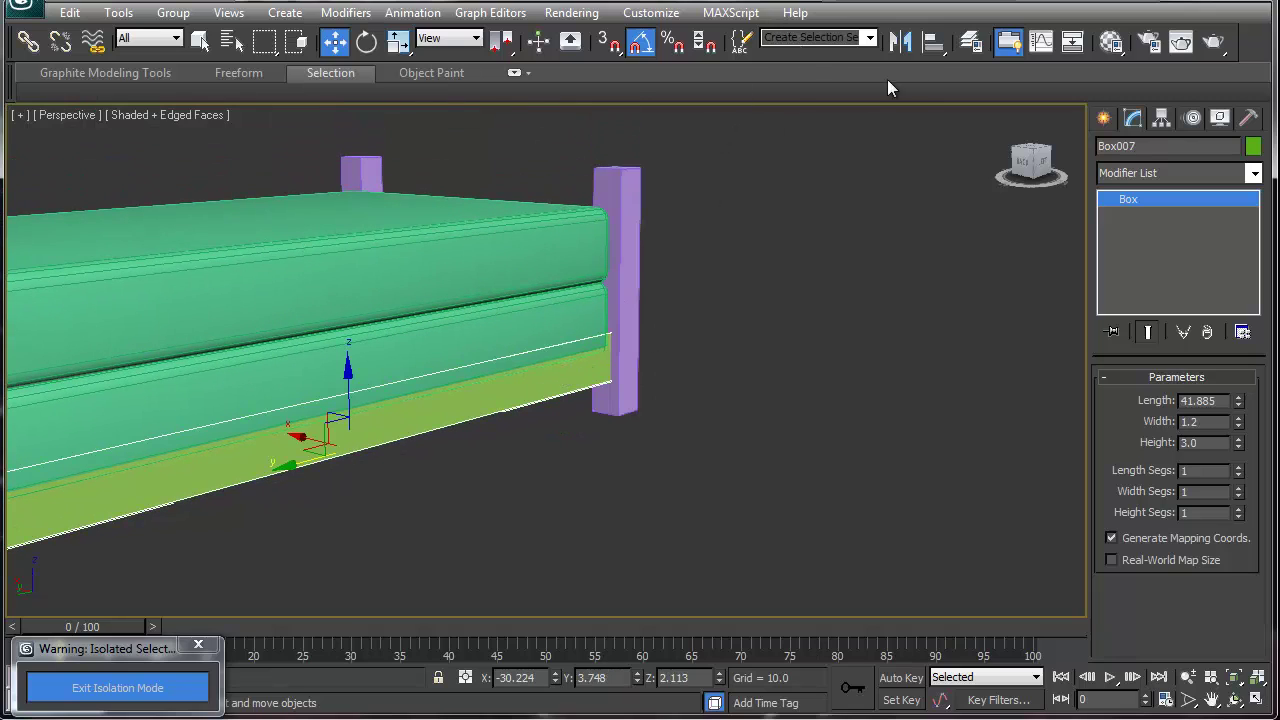
pyautogui.click(933, 41)
pyautogui.click(634, 364)
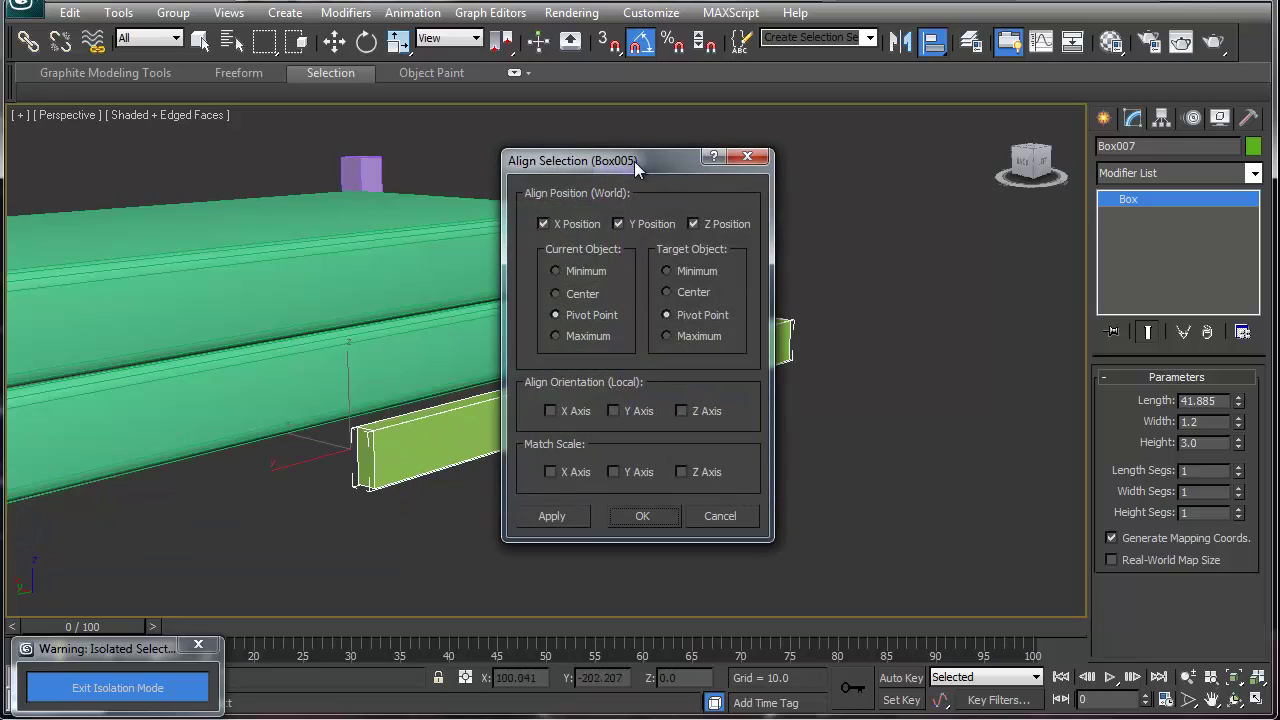
pyautogui.moveTo(636, 162); pyautogui.dragTo(1010, 161)
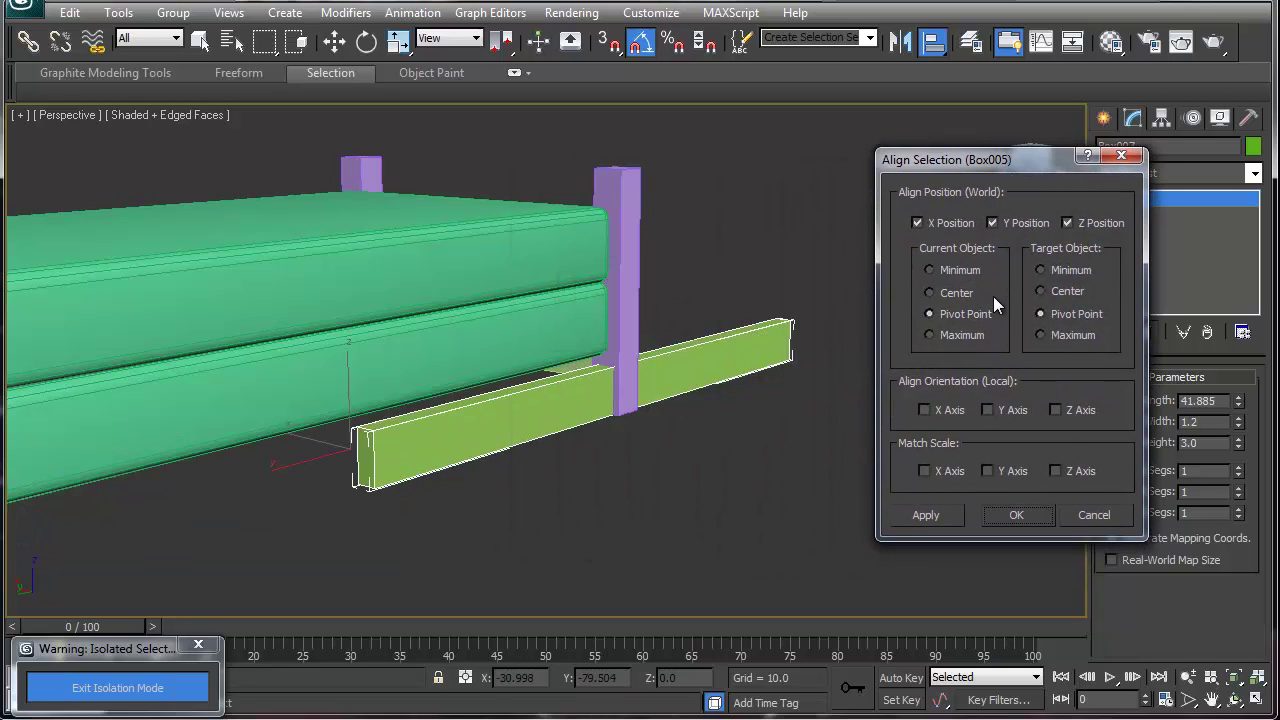
pyautogui.click(992, 223)
pyautogui.click(992, 223)
pyautogui.click(917, 222)
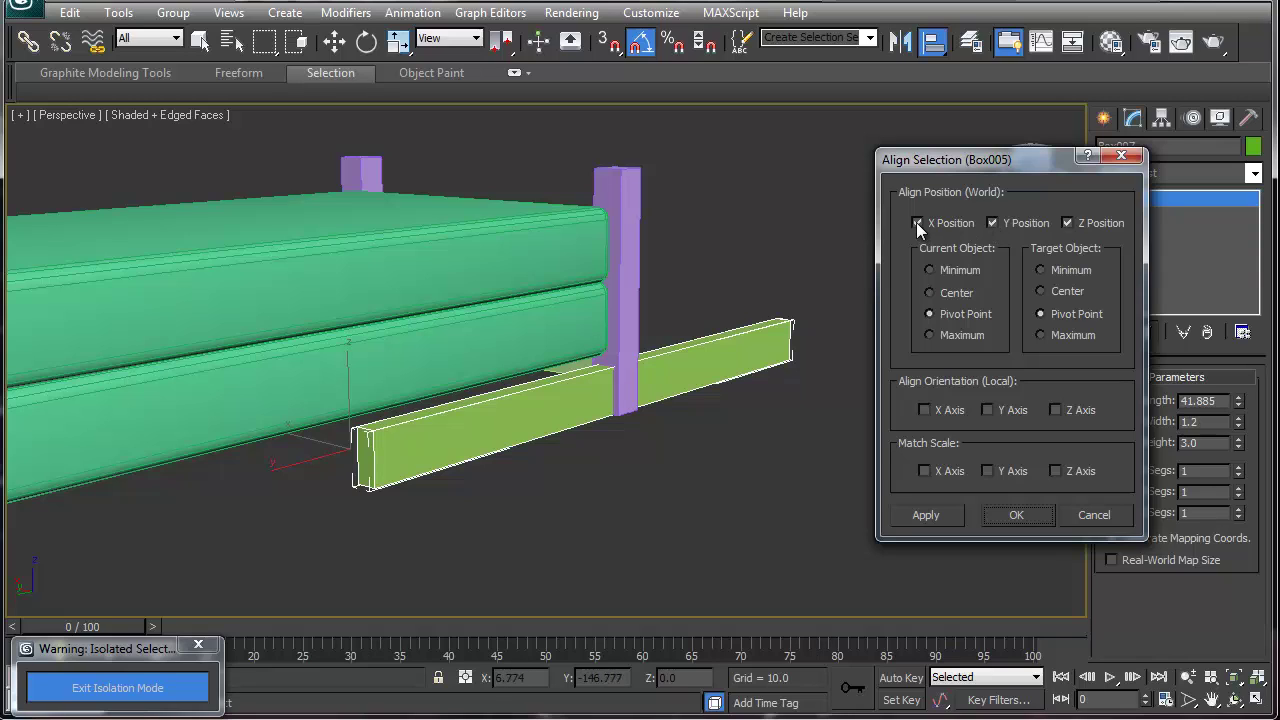
pyautogui.click(992, 223)
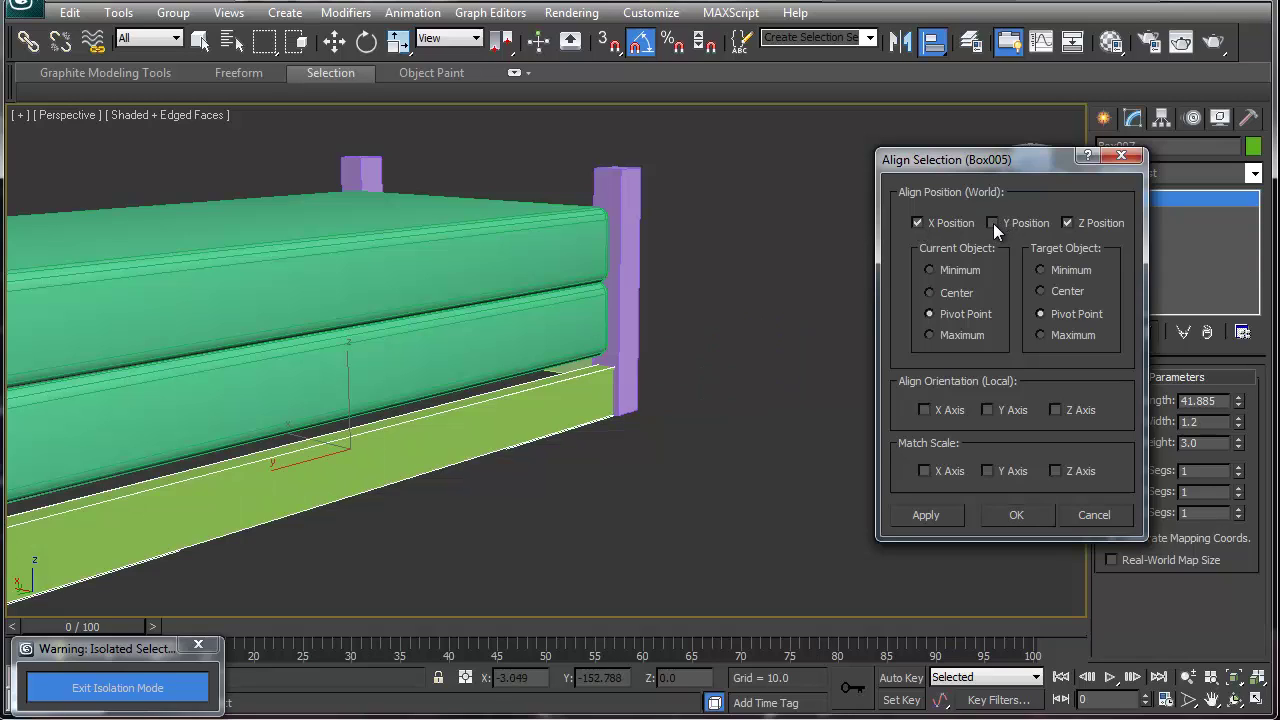
pyautogui.click(917, 223)
pyautogui.click(916, 222)
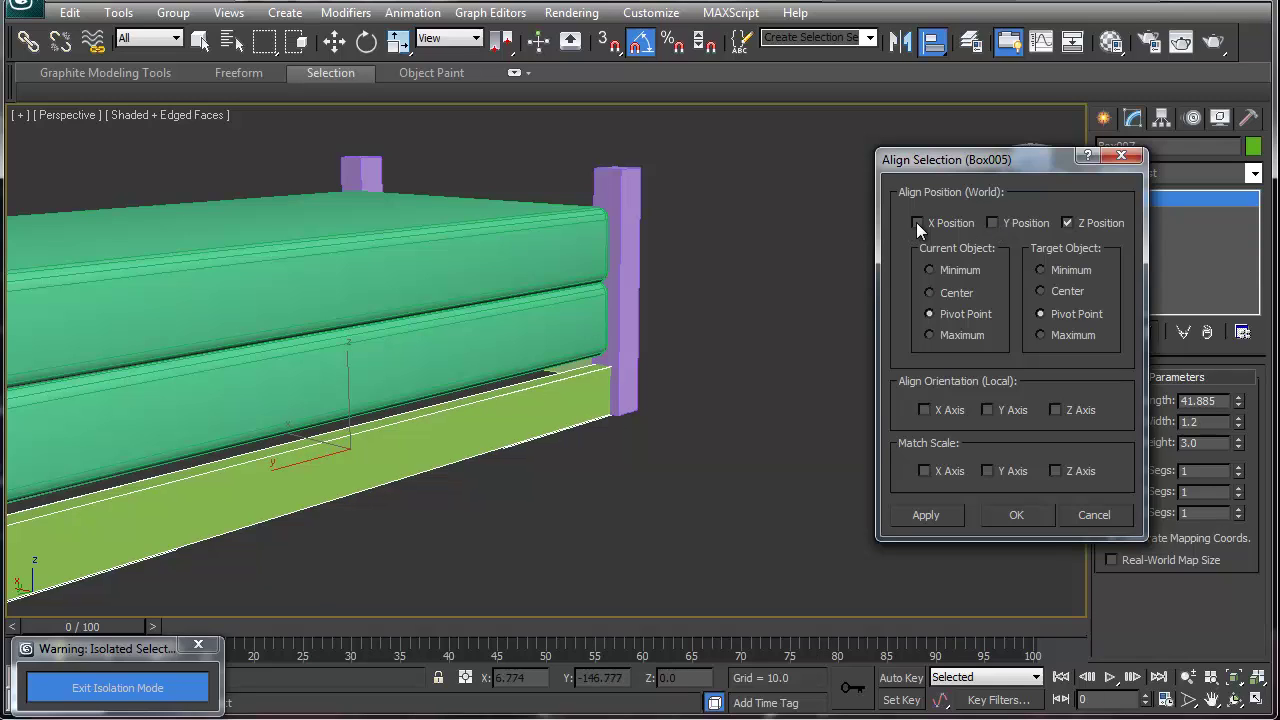
pyautogui.click(916, 222)
pyautogui.click(1067, 223)
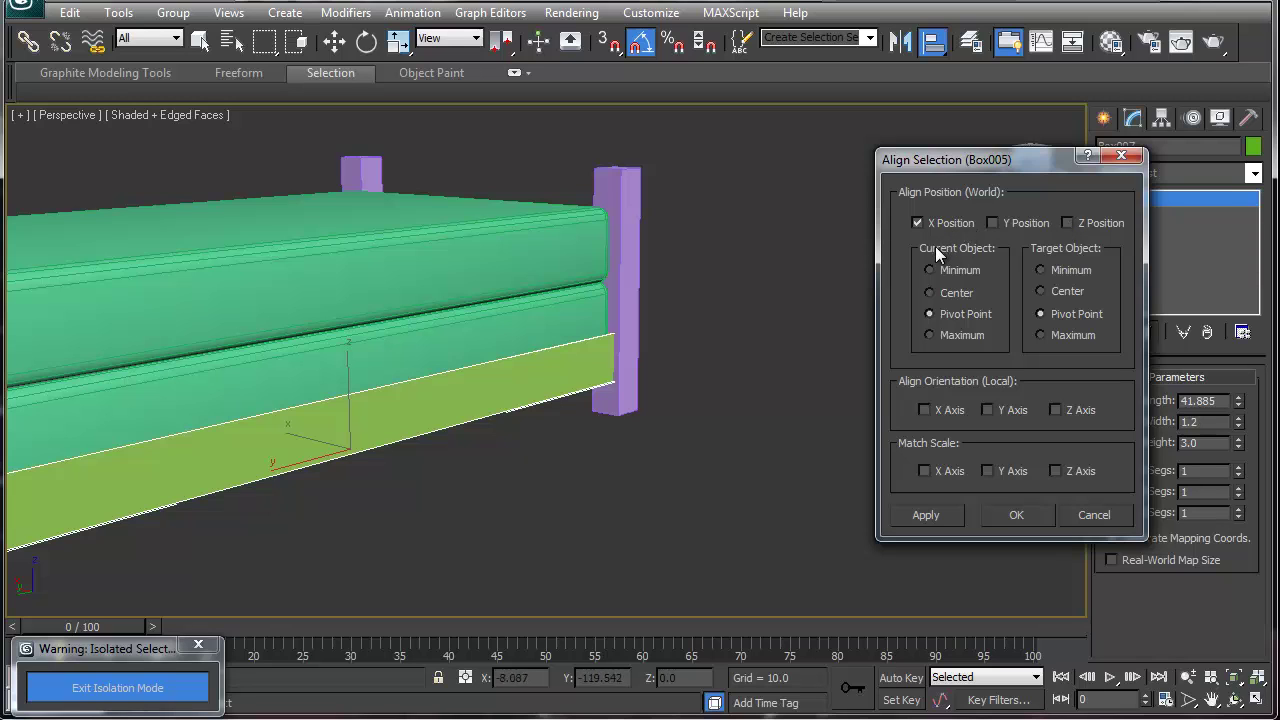
pyautogui.click(1016, 514)
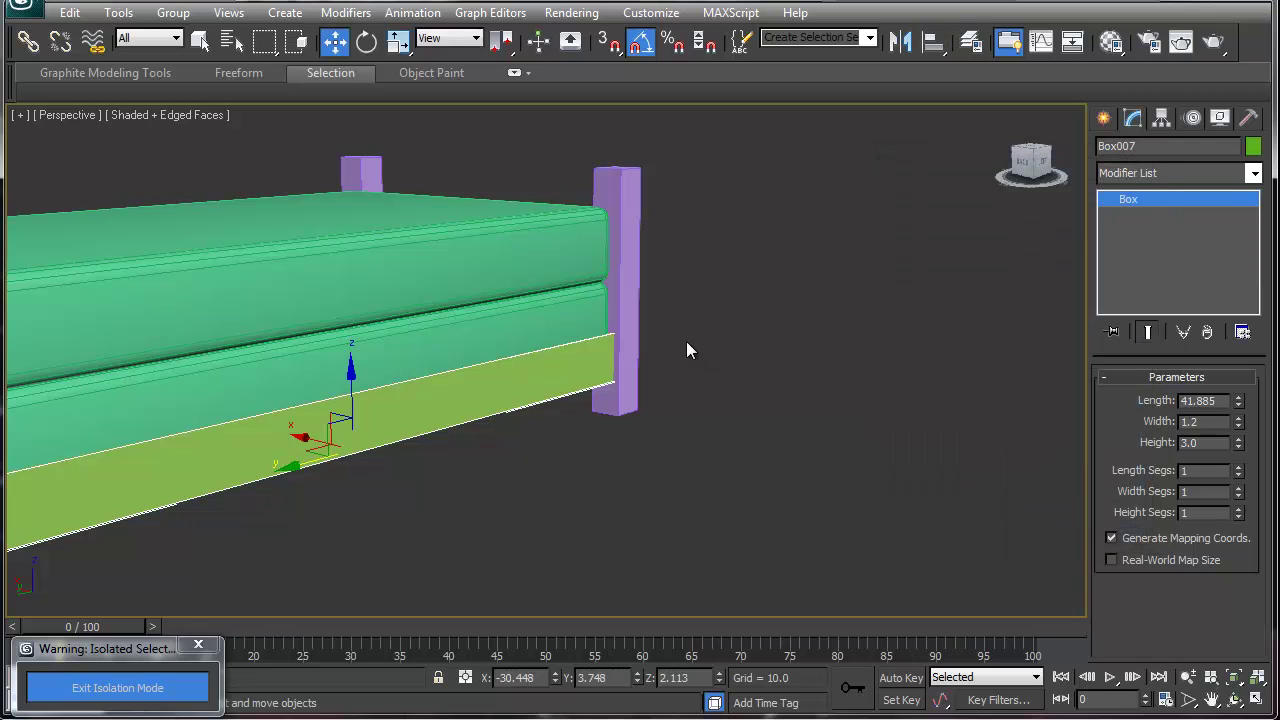
# - Delete the bedpost at the far end of the foot rail
pyautogui.keyDown('alt'); pyautogui.moveTo(686, 341); pyautogui.dragTo(593, 360, button='middle'); pyautogui.keyUp('alt')
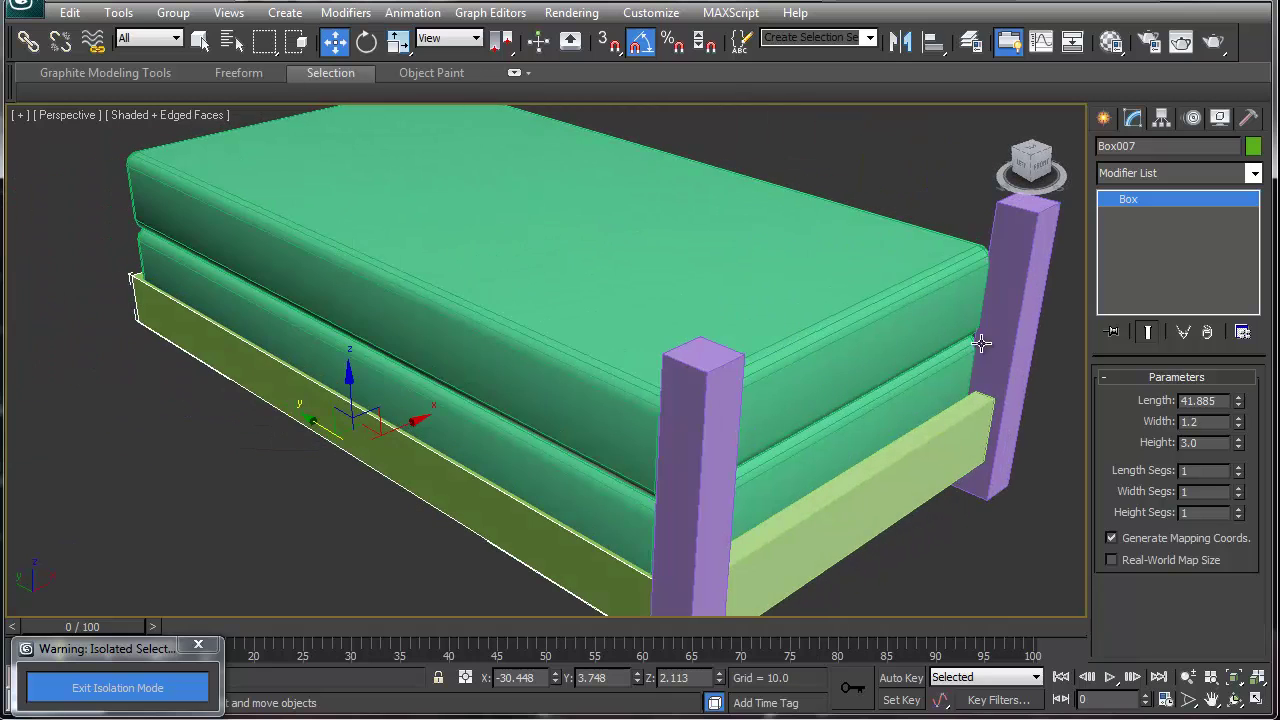
pyautogui.click(1018, 342)
pyautogui.press('Delete')
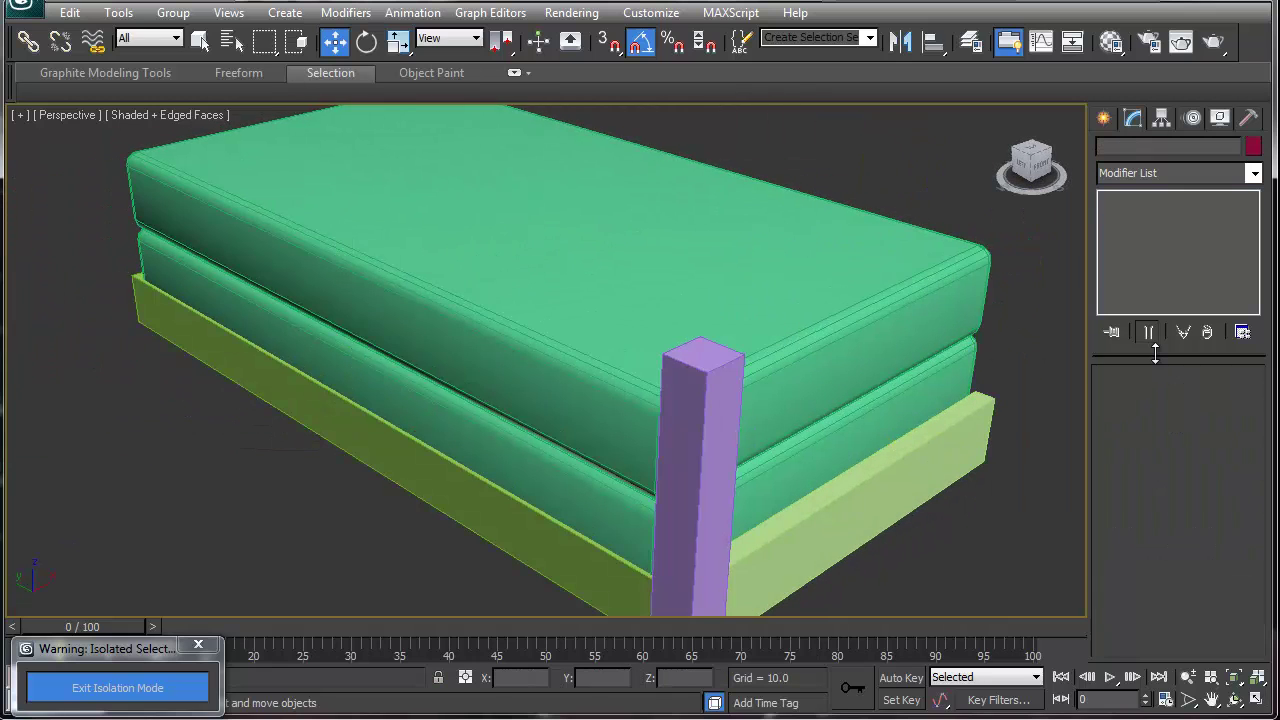
# - Set the foot rail's height to 3.0 and its length to 1.2 to match the side rail's section
pyautogui.scroll(3, 781, 445)
pyautogui.moveTo(709, 477); pyautogui.dragTo(606, 423, button='middle')
pyautogui.click(543, 429)
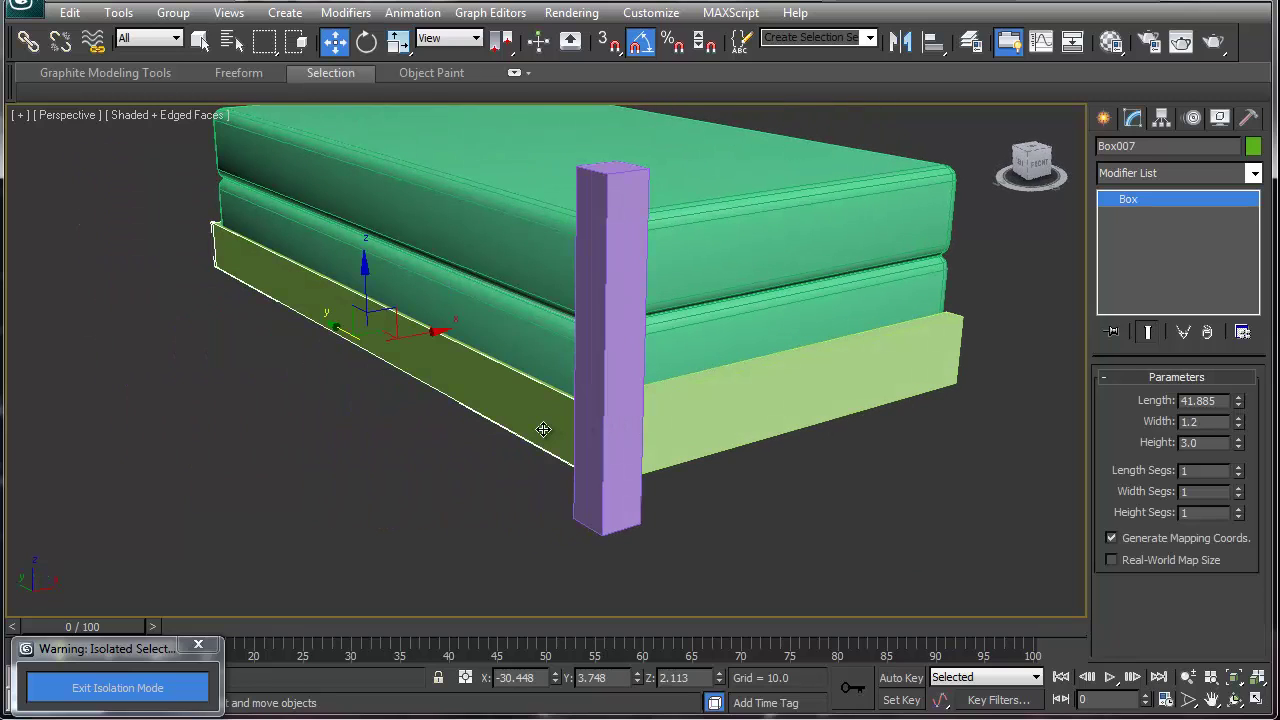
pyautogui.click(750, 416)
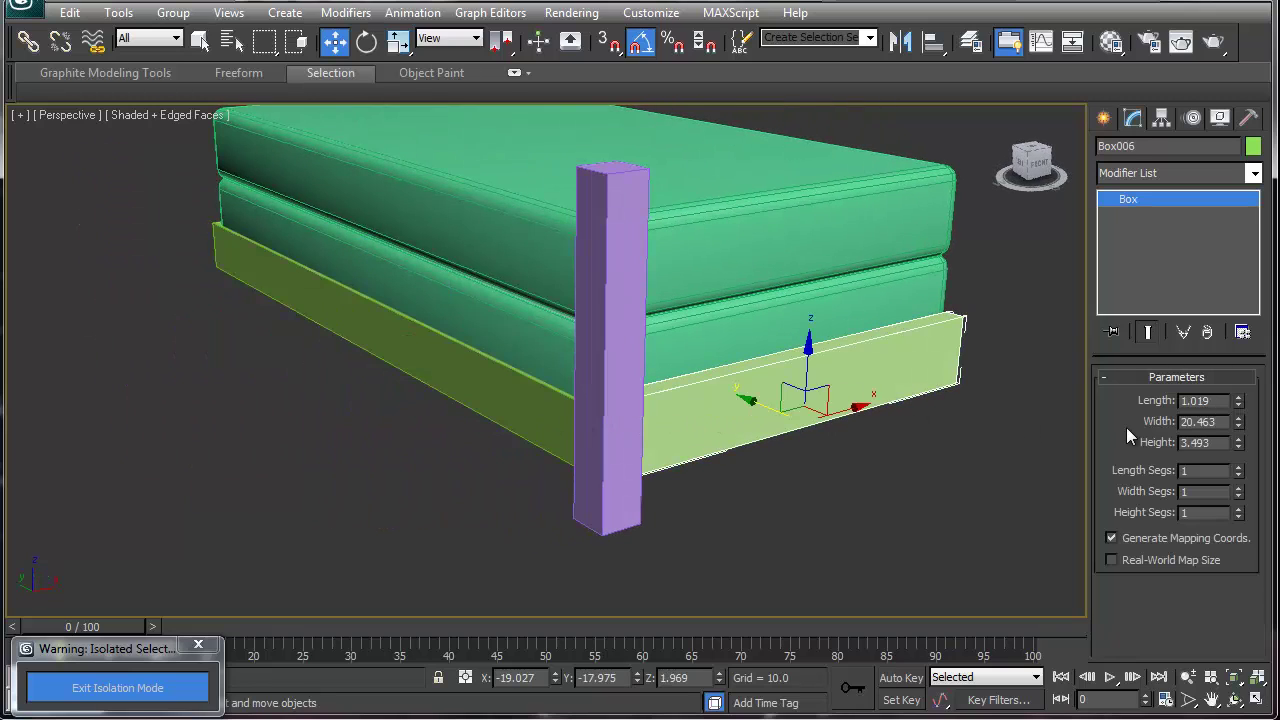
pyautogui.moveTo(1214, 441); pyautogui.dragTo(1172, 443)
pyautogui.write('3.0')
pyautogui.press('Return')
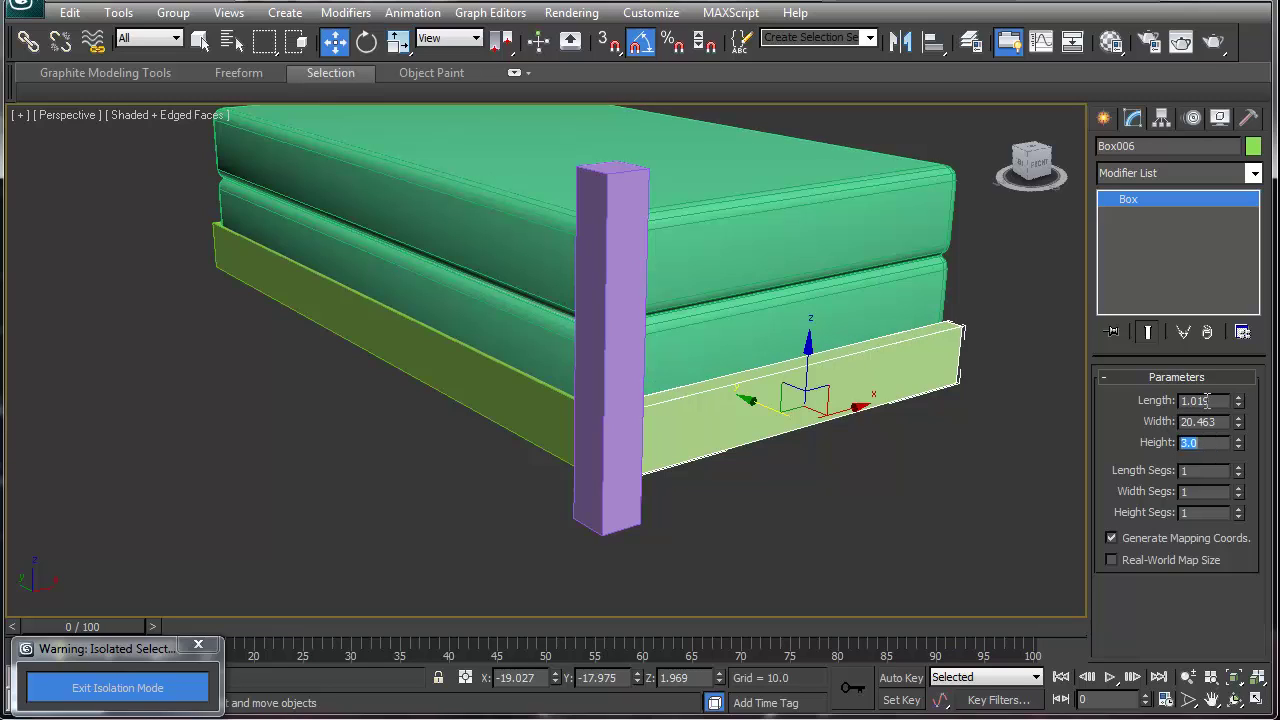
pyautogui.moveTo(1210, 400); pyautogui.dragTo(1138, 402)
pyautogui.write('1.5')
pyautogui.press('BackSpace')
pyautogui.write('2')
pyautogui.press('Return')
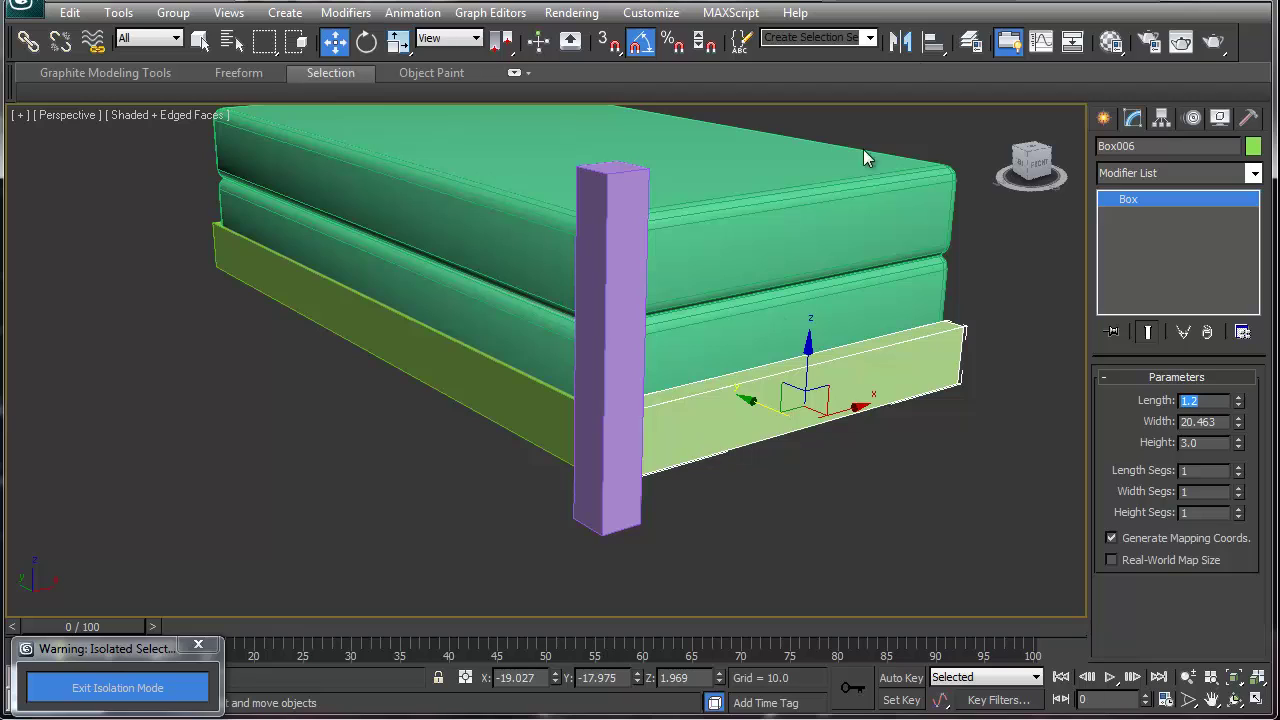
# - Align the foot rail to the remaining bedpost on Y position only, pivot point to pivot point
pyautogui.click(932, 41)
pyautogui.click(621, 318)
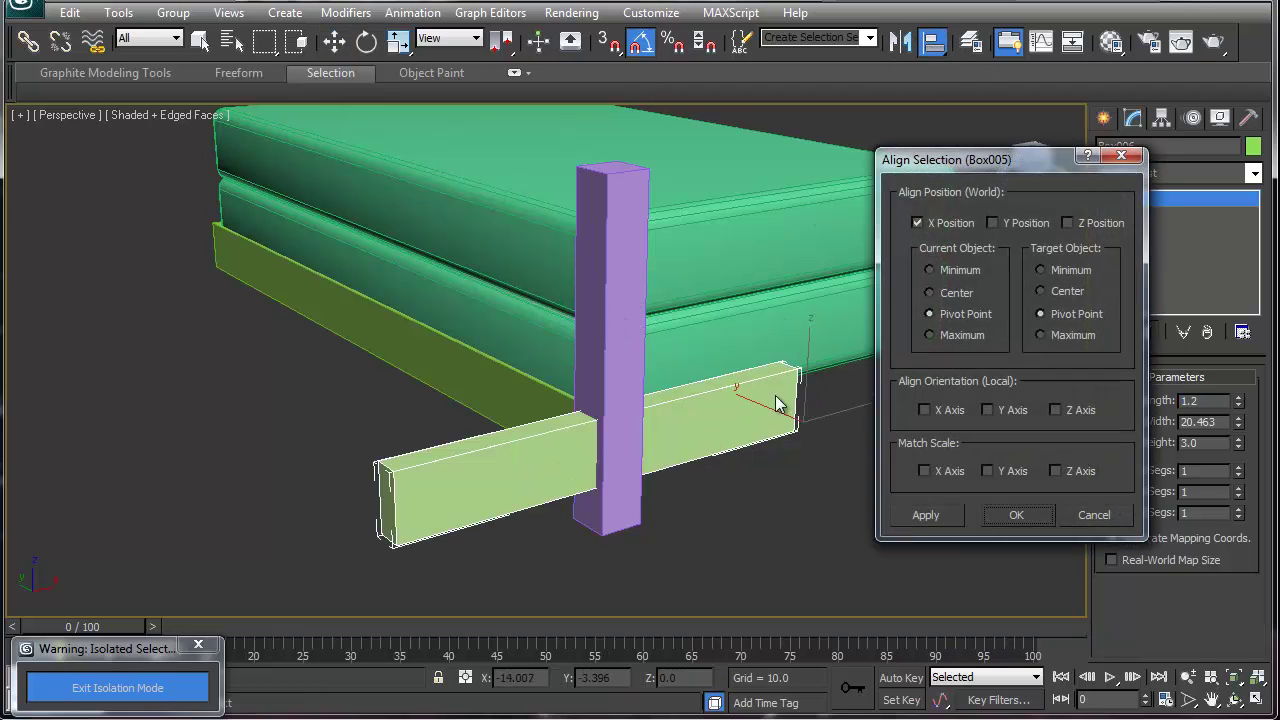
pyautogui.click(918, 223)
pyautogui.click(993, 222)
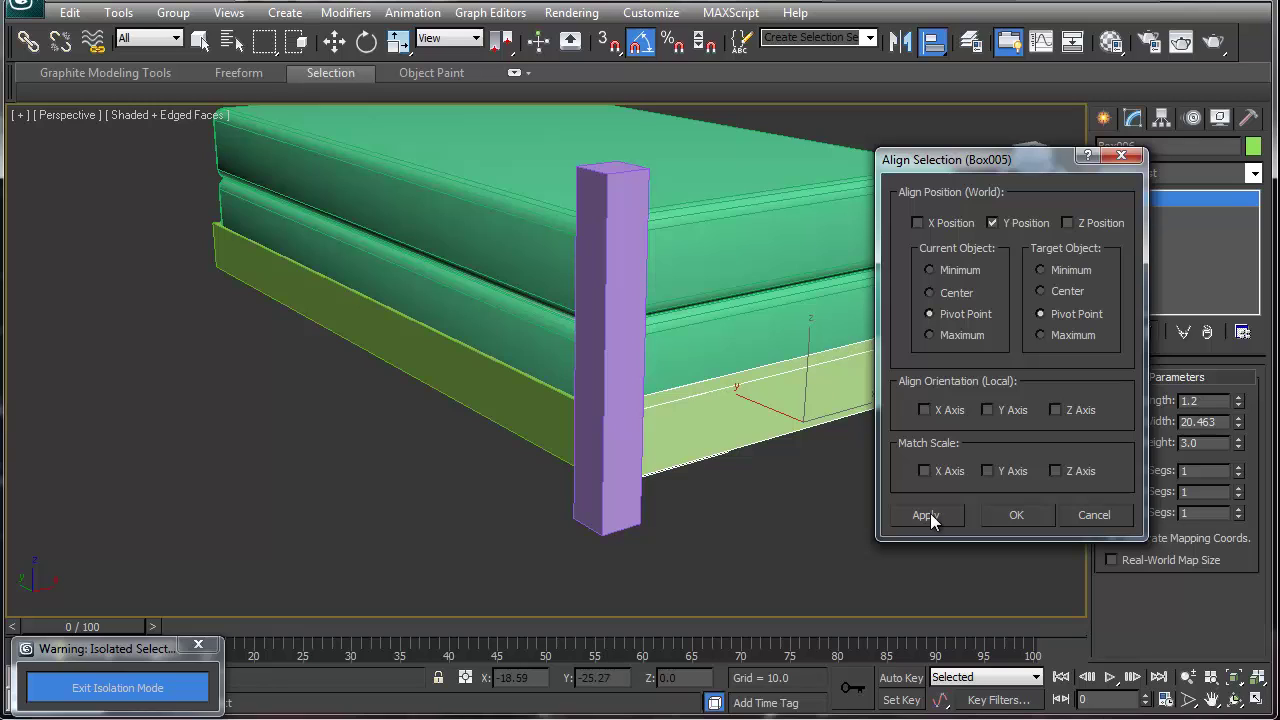
pyautogui.click(1015, 512)
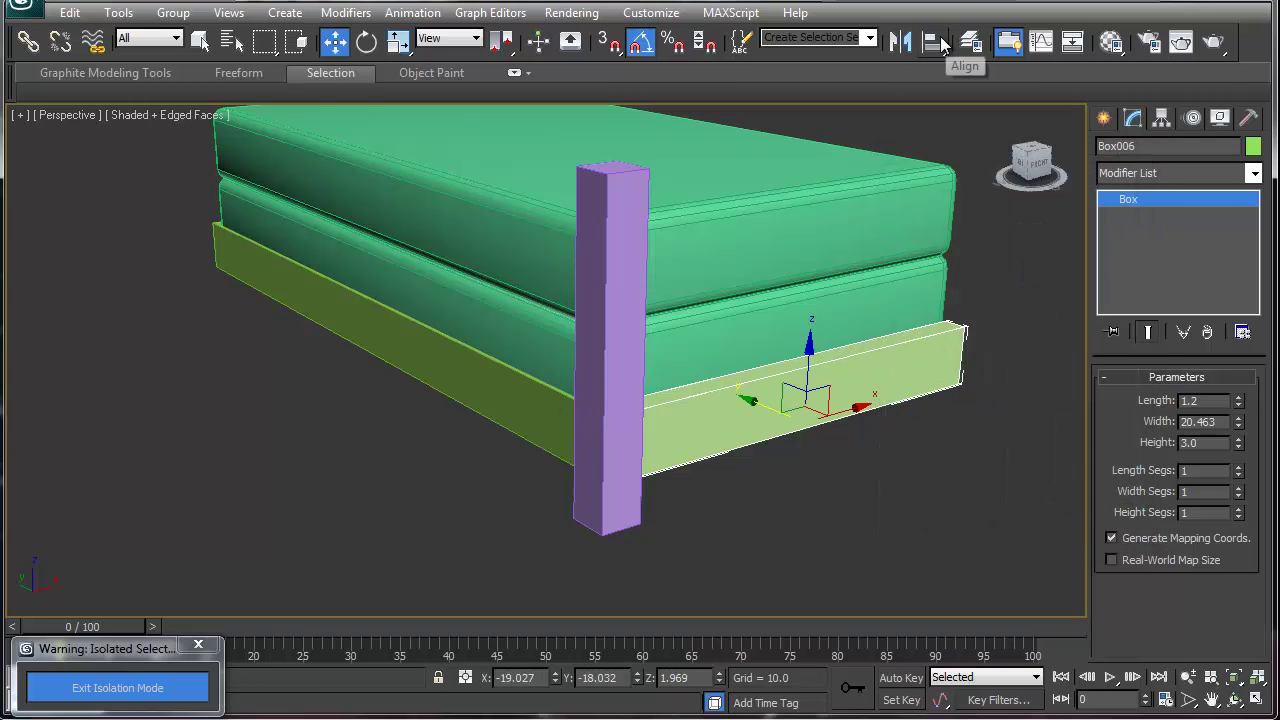
# - Align the foot rail to the side rail on Z position only, pivot point to pivot point
pyautogui.click(932, 41)
pyautogui.click(541, 407)
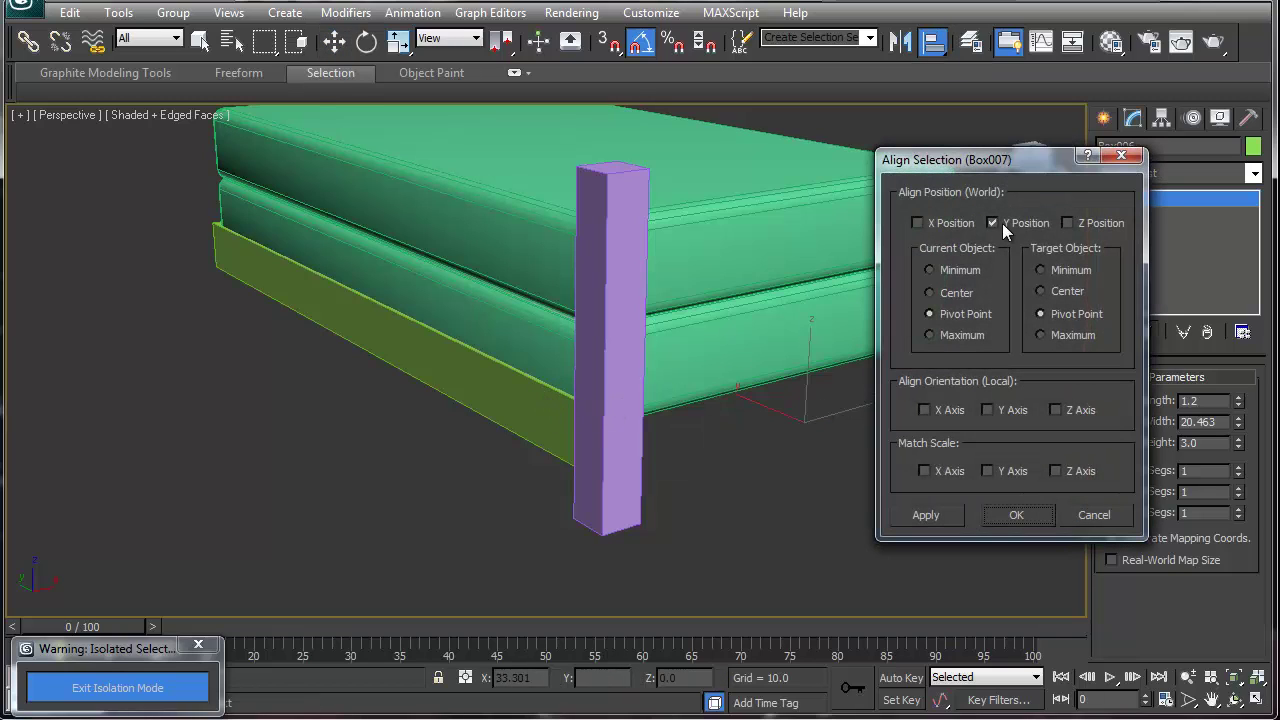
pyautogui.click(1068, 223)
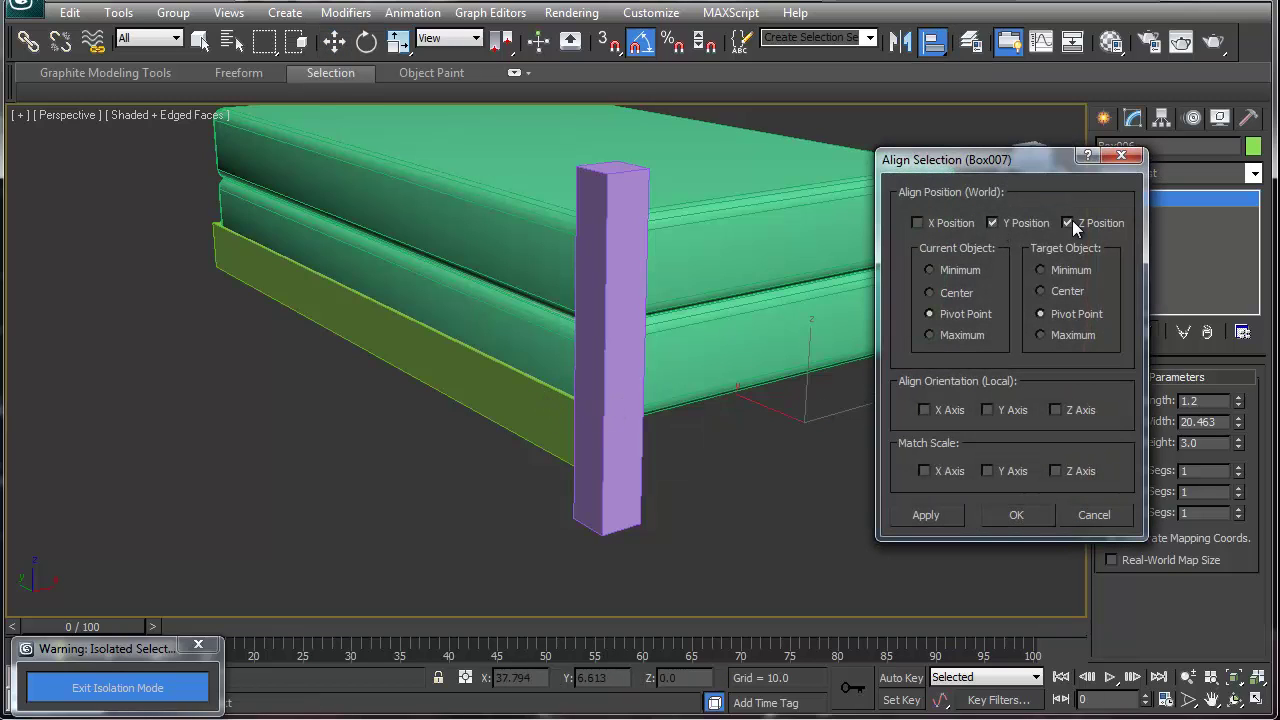
pyautogui.click(993, 223)
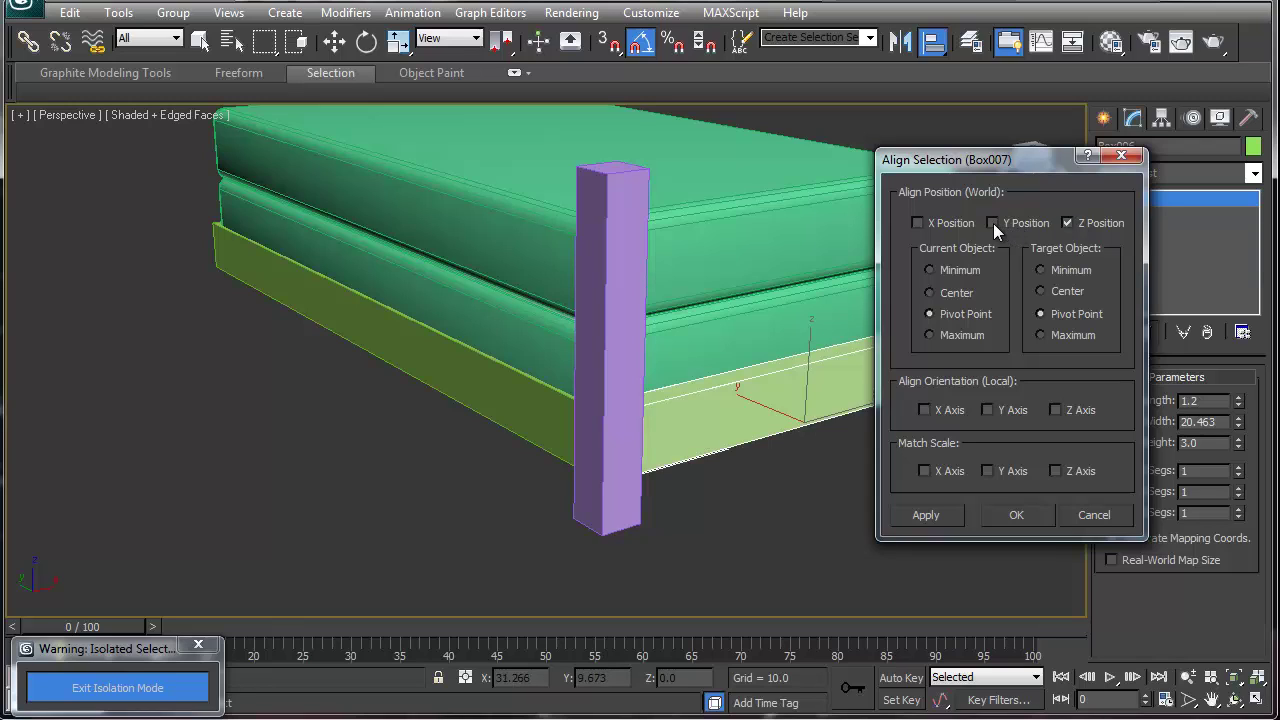
pyautogui.click(1070, 224)
pyautogui.click(1068, 224)
pyautogui.click(1012, 517)
# - Raise the two selected mattress boxes along Z by about 0.9
pyautogui.scroll(4, 634, 423)
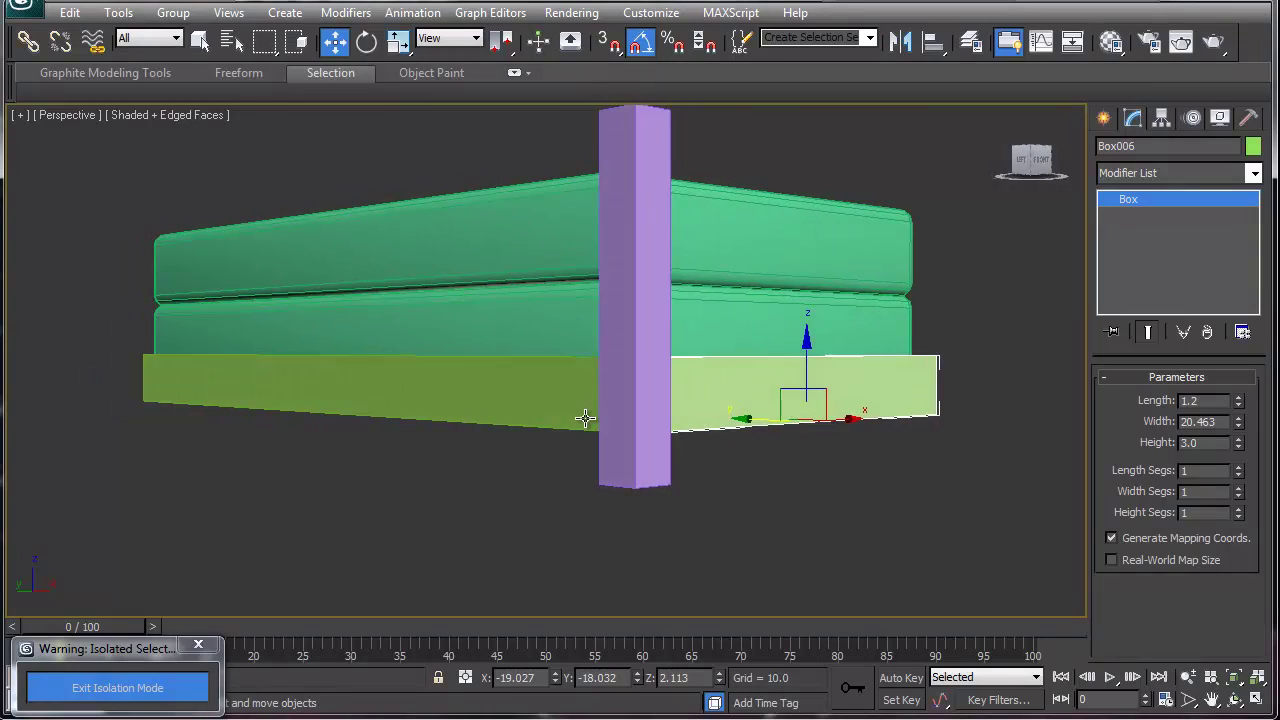
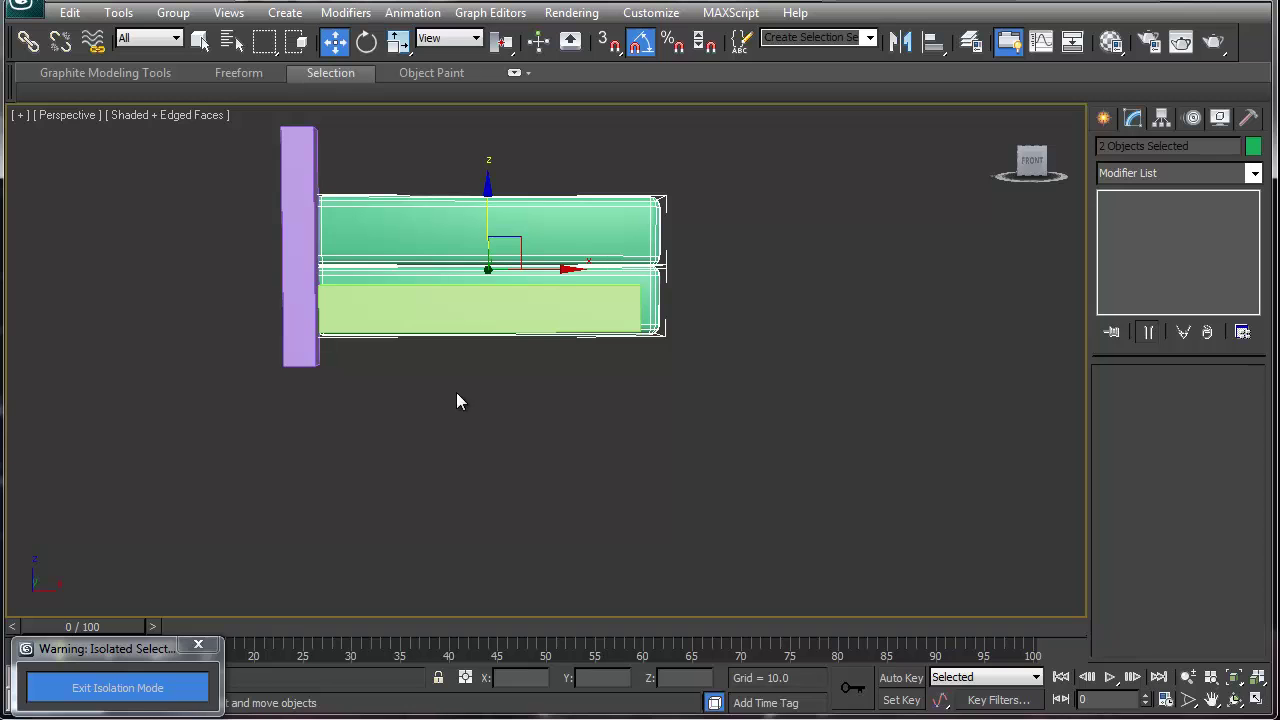
pyautogui.moveTo(484, 207); pyautogui.dragTo(485, 195)
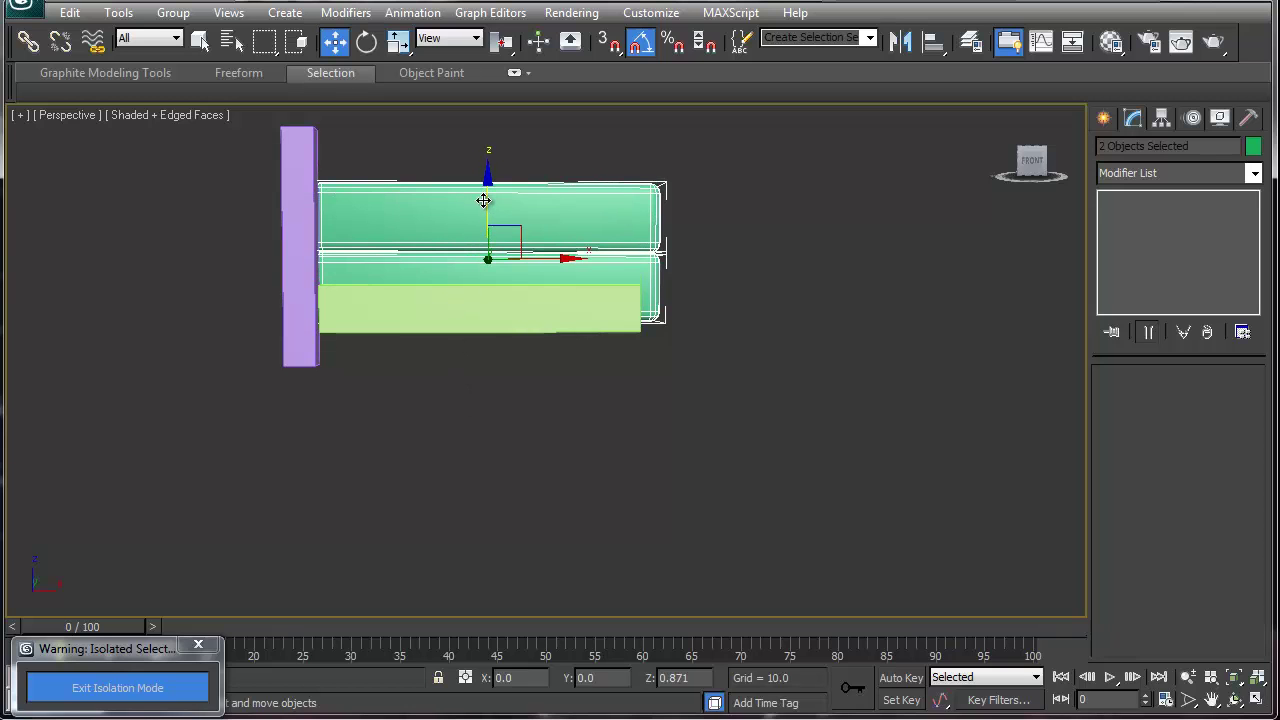
pyautogui.keyDown('alt'); pyautogui.moveTo(448, 302); pyautogui.dragTo(497, 371, button='middle'); pyautogui.keyUp('alt')
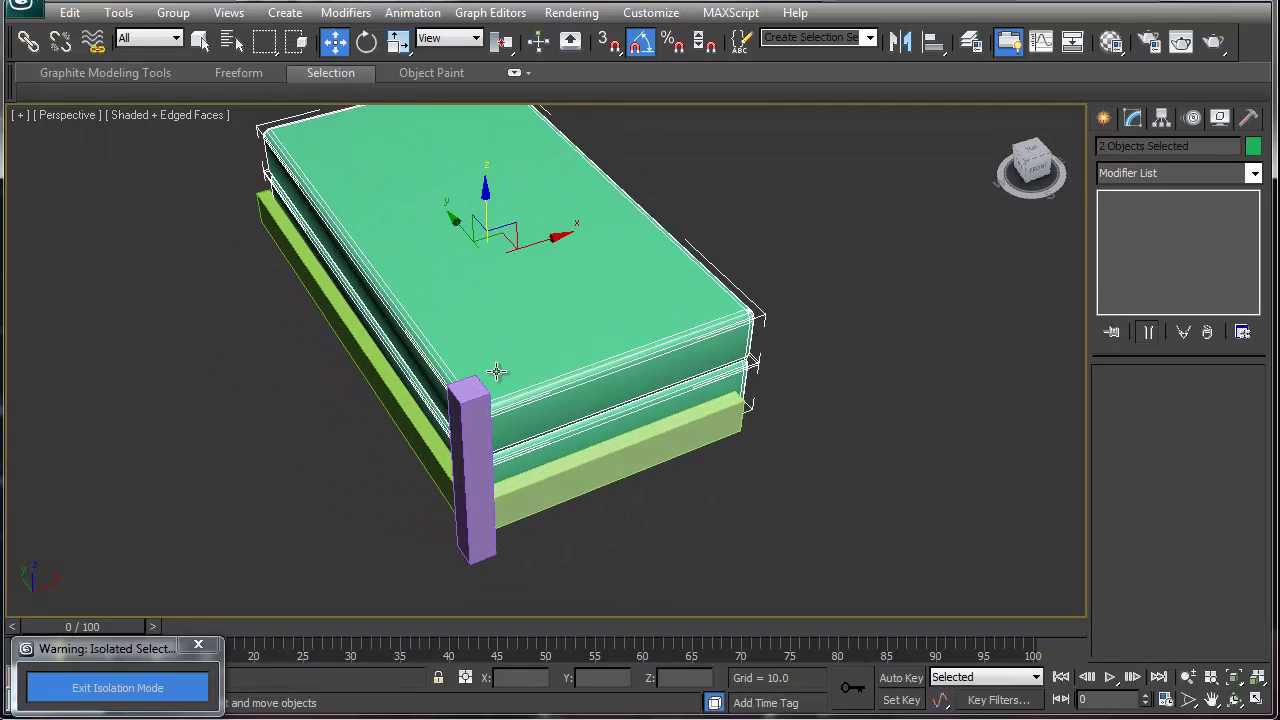
# - Widen the foot rail to about 23.7 and shift it along X by about 0.8, past the mattress edge
pyautogui.moveTo(497, 371)
pyautogui.keyDown('alt'); pyautogui.mouseDown(button='middle')
pyautogui.moveTo(563, 366)
pyautogui.moveTo(570, 341)
pyautogui.moveTo(459, 328)
pyautogui.moveTo(500, 357)
pyautogui.mouseUp(button='middle'); pyautogui.keyUp('alt')
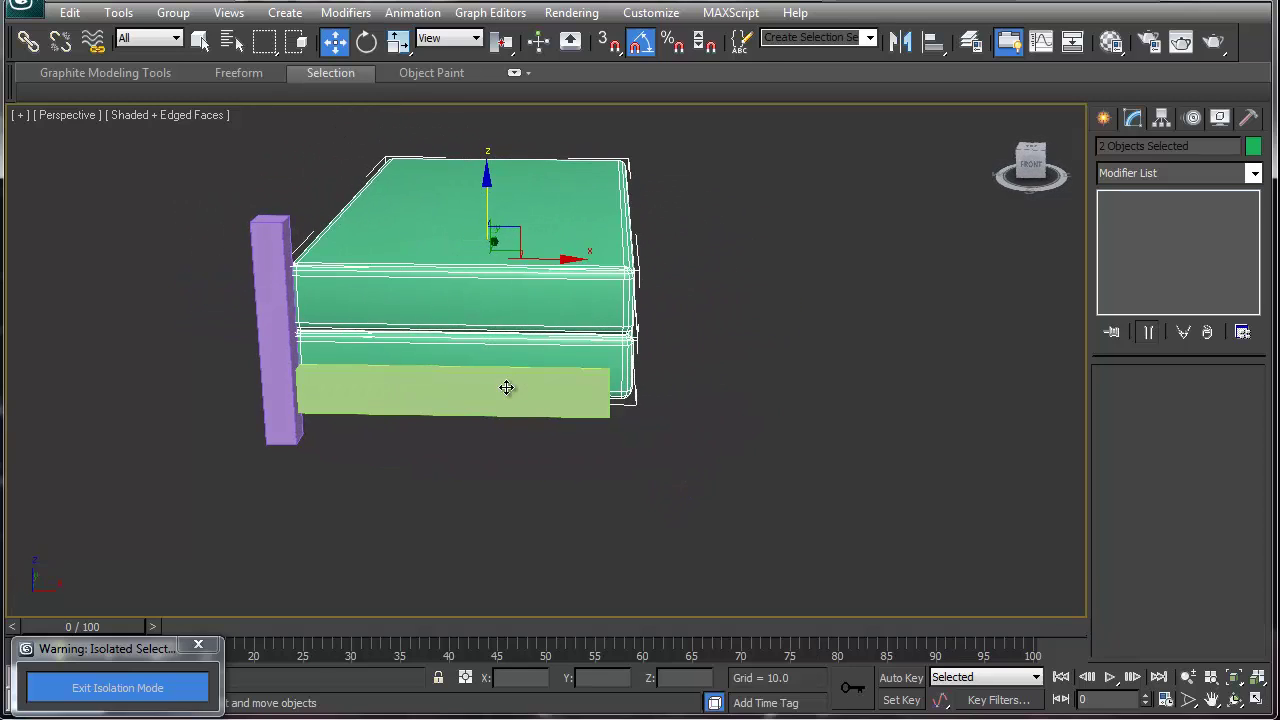
pyautogui.click(509, 386)
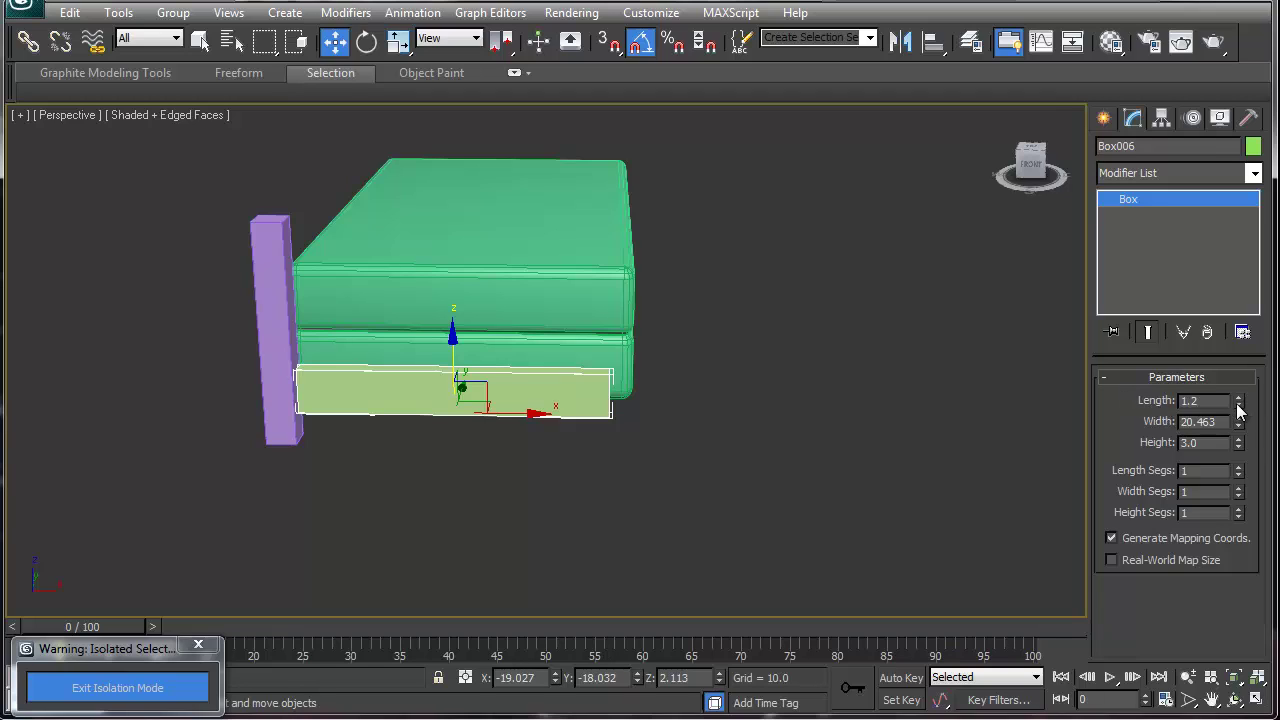
pyautogui.moveTo(1240, 432); pyautogui.dragTo(1240, 410)
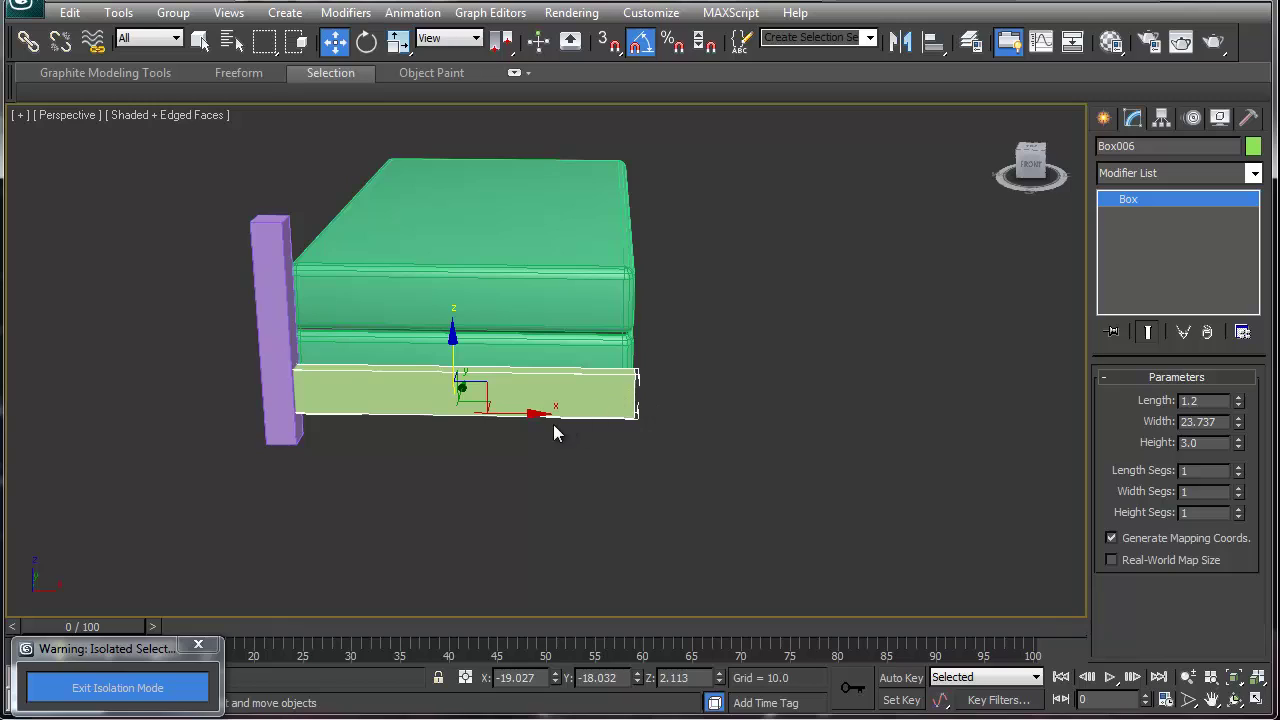
pyautogui.moveTo(509, 409)
pyautogui.mouseDown()
pyautogui.moveTo(538, 416)
pyautogui.moveTo(524, 414)
pyautogui.mouseUp()
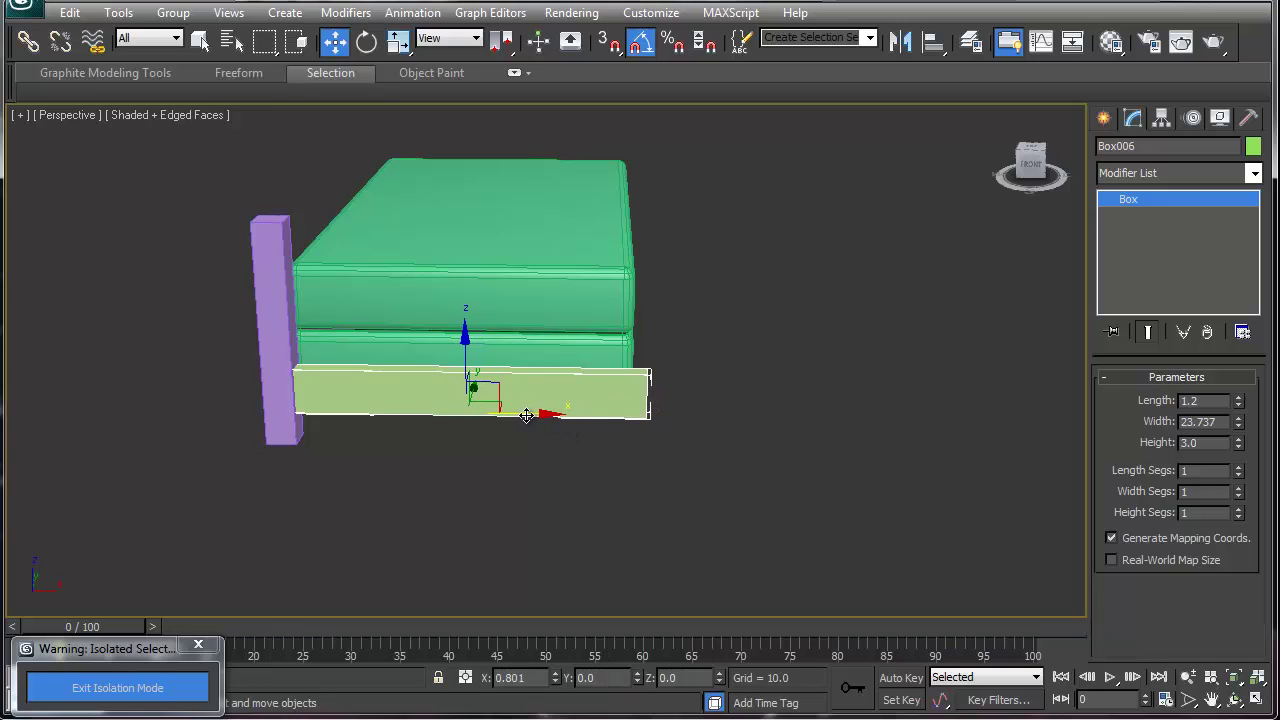
# - Try to copy the bedpost alone along X to the opposite end of the foot rail
pyautogui.click(286, 428)
pyautogui.keyDown('alt'); pyautogui.moveTo(421, 412); pyautogui.dragTo(398, 441, button='middle'); pyautogui.keyUp('alt')
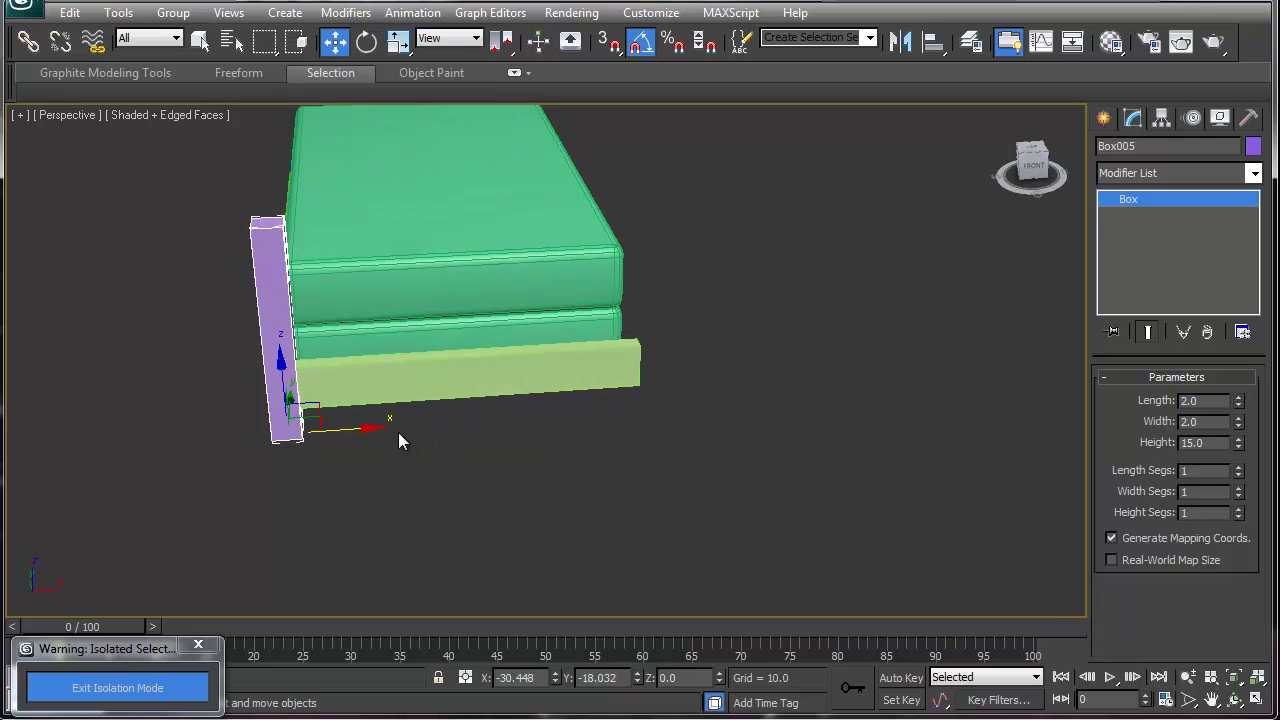
pyautogui.keyDown('shift'); pyautogui.moveTo(356, 428); pyautogui.dragTo(700, 414); pyautogui.keyUp('shift')
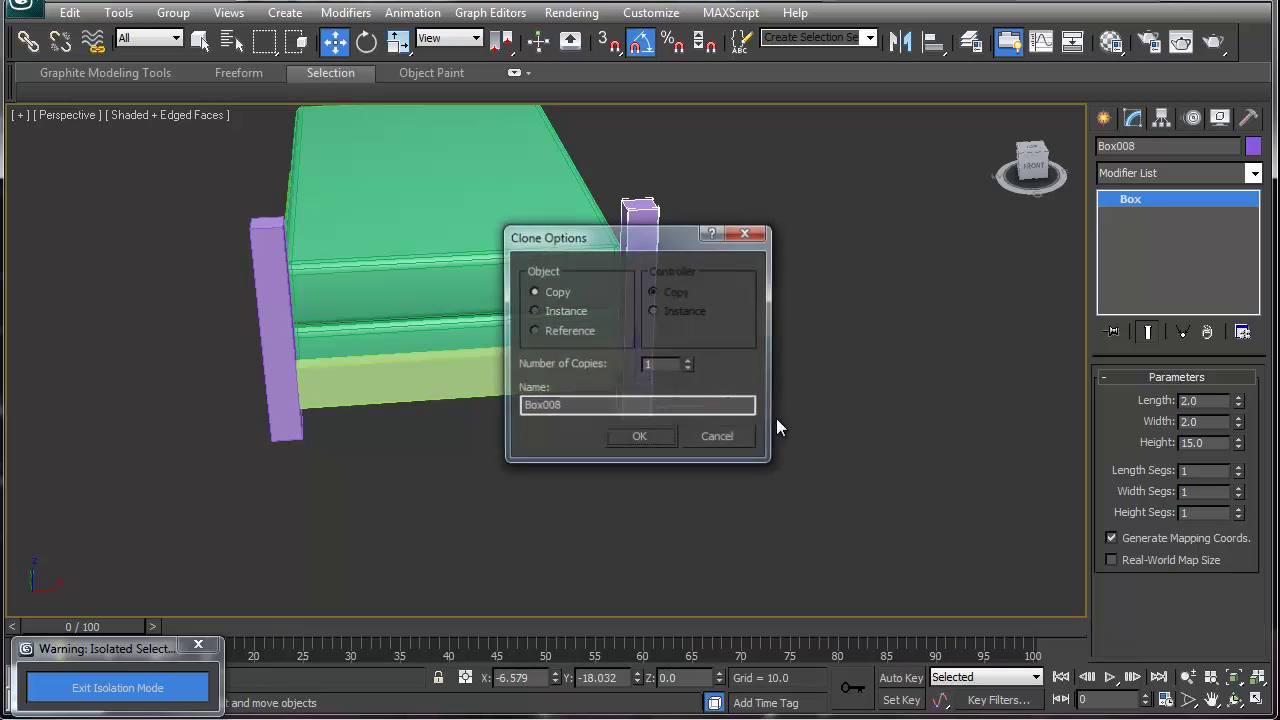
pyautogui.click(615, 439)
pyautogui.hotkey('ctrl', 'z')
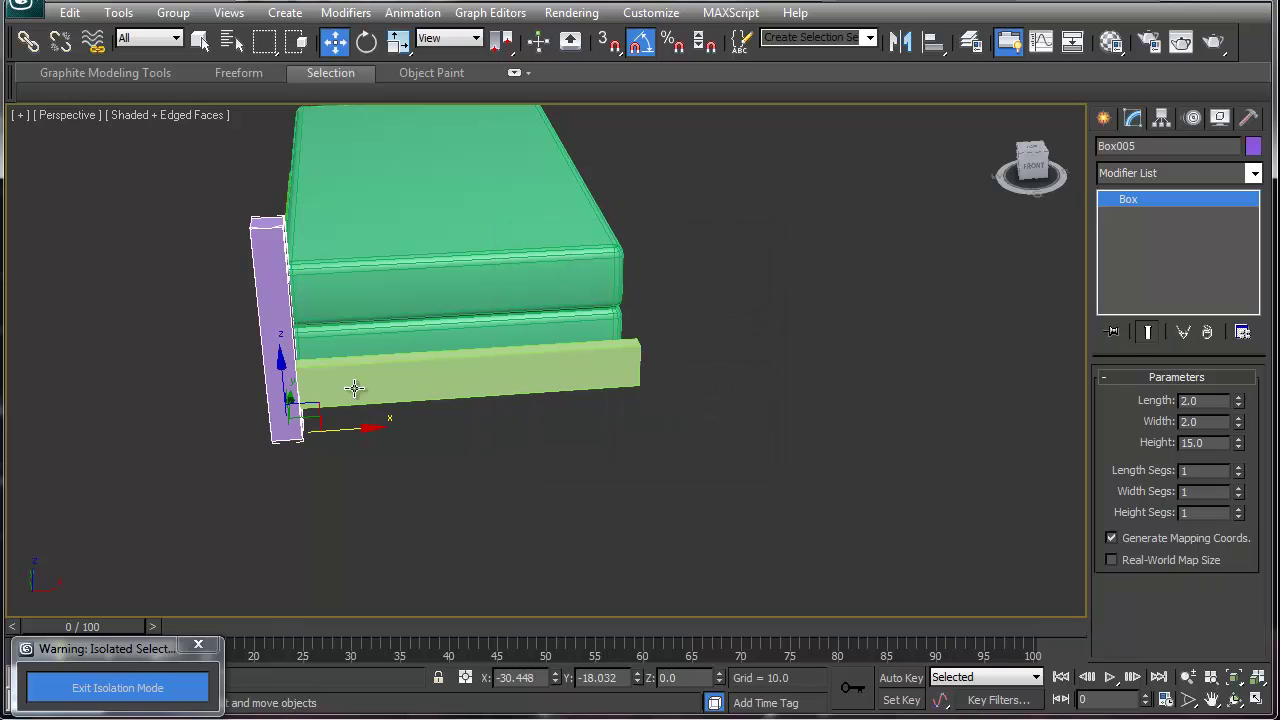
# - Copy the foot bedpost and the side rail together along X to the opposite side of the bed
pyautogui.moveTo(357, 386)
pyautogui.keyDown('alt'); pyautogui.mouseDown(button='middle')
pyautogui.moveTo(403, 366)
pyautogui.moveTo(191, 403)
pyautogui.mouseUp(button='middle'); pyautogui.keyUp('alt')
pyautogui.keyDown('ctrl'); pyautogui.click(235, 373); pyautogui.keyUp('ctrl')
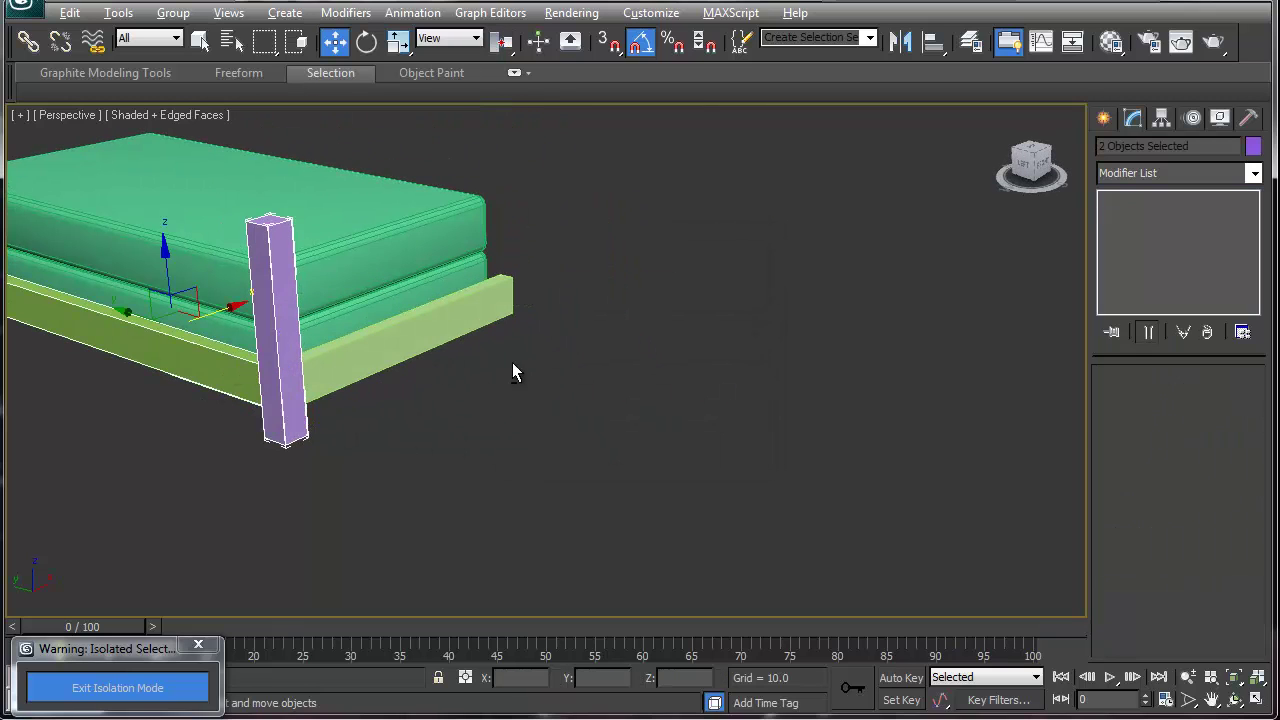
pyautogui.keyDown('alt'); pyautogui.moveTo(512, 366); pyautogui.dragTo(242, 323, button='middle'); pyautogui.keyUp('alt')
pyautogui.keyDown('shift'); pyautogui.moveTo(240, 323); pyautogui.dragTo(574, 320); pyautogui.keyUp('shift')
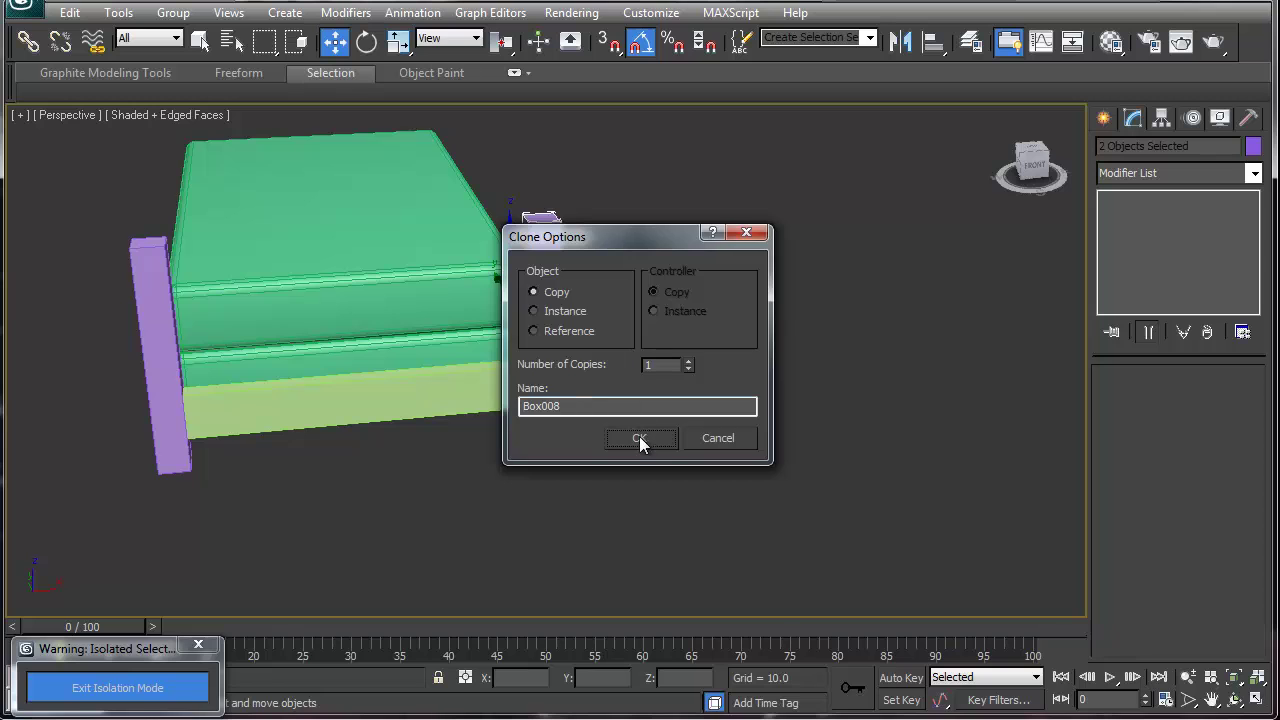
pyautogui.click(639, 436)
pyautogui.keyDown('alt'); pyautogui.moveTo(664, 424); pyautogui.dragTo(480, 430, button='middle'); pyautogui.keyUp('alt')
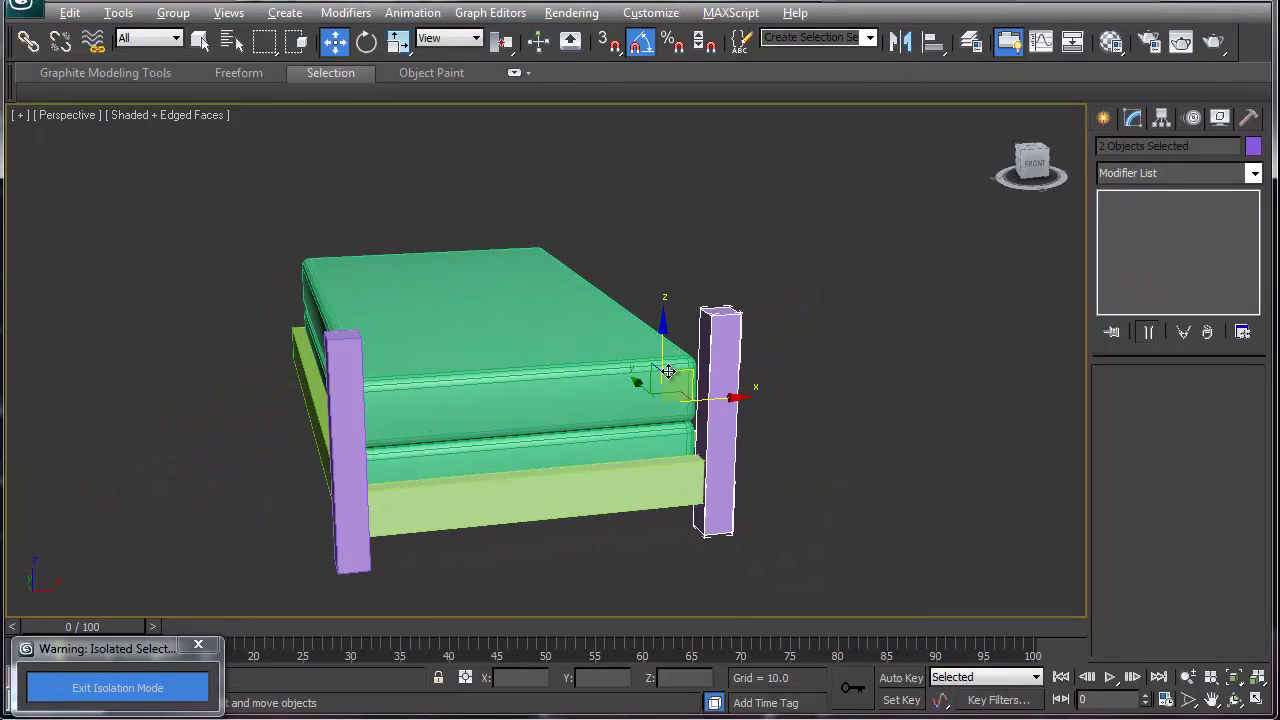
pyautogui.keyDown('alt'); pyautogui.moveTo(668, 371); pyautogui.dragTo(651, 371, button='middle'); pyautogui.keyUp('alt')
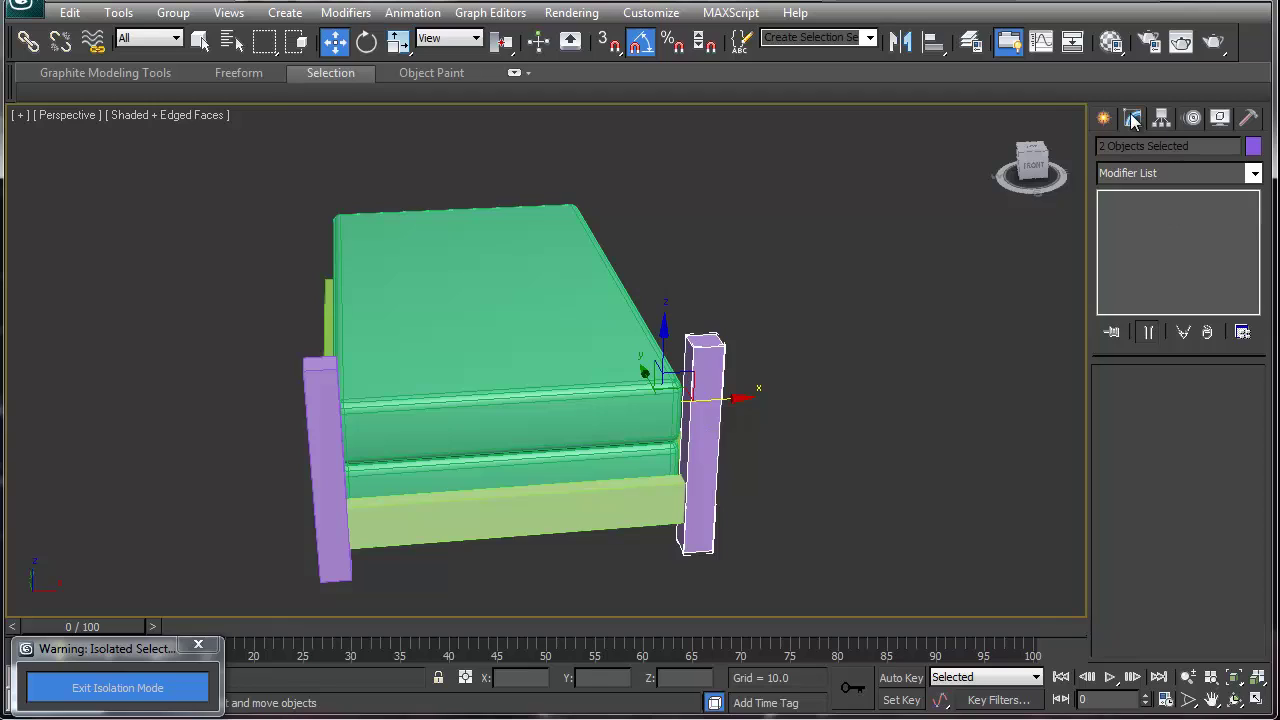
# - Create a box about 22.1 wide and 6.6 high between the two foot posts and raise it to about Z 7.95
pyautogui.click(1104, 118)
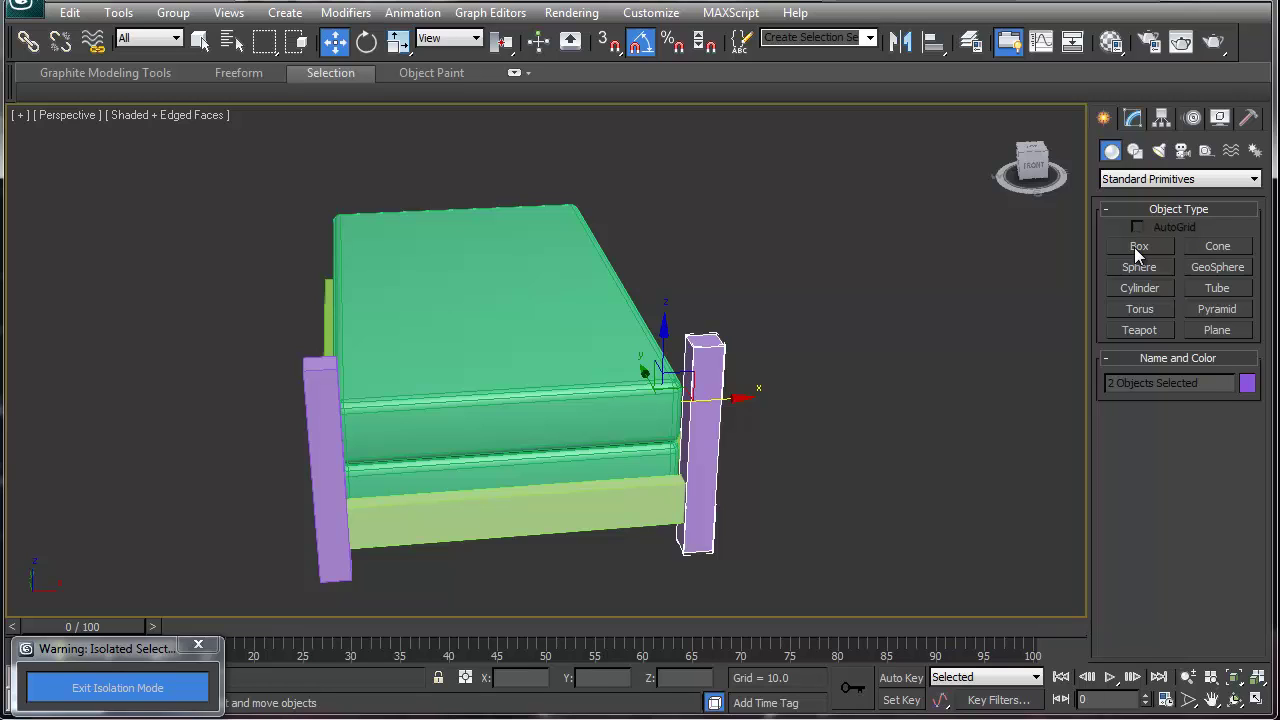
pyautogui.click(1139, 247)
pyautogui.moveTo(690, 547); pyautogui.dragTo(347, 560)
pyautogui.click(480, 474)
pyautogui.rightClick(490, 476)
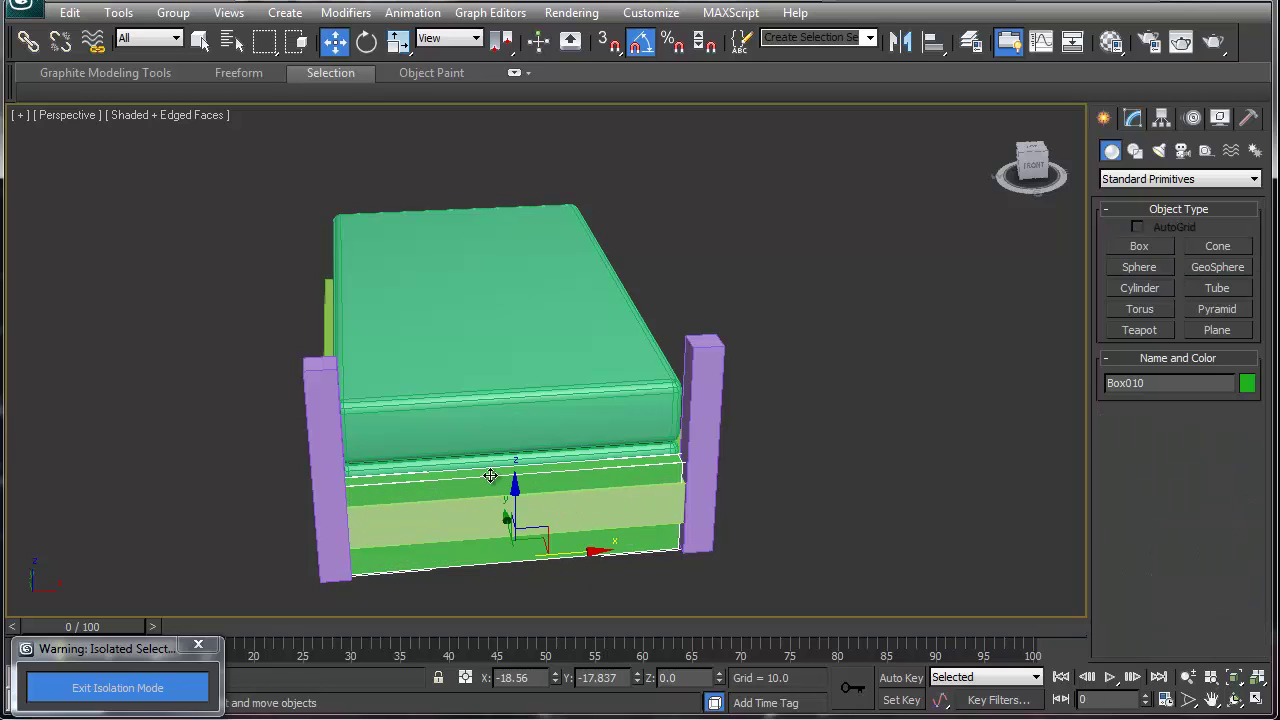
pyautogui.moveTo(511, 498); pyautogui.dragTo(512, 388)
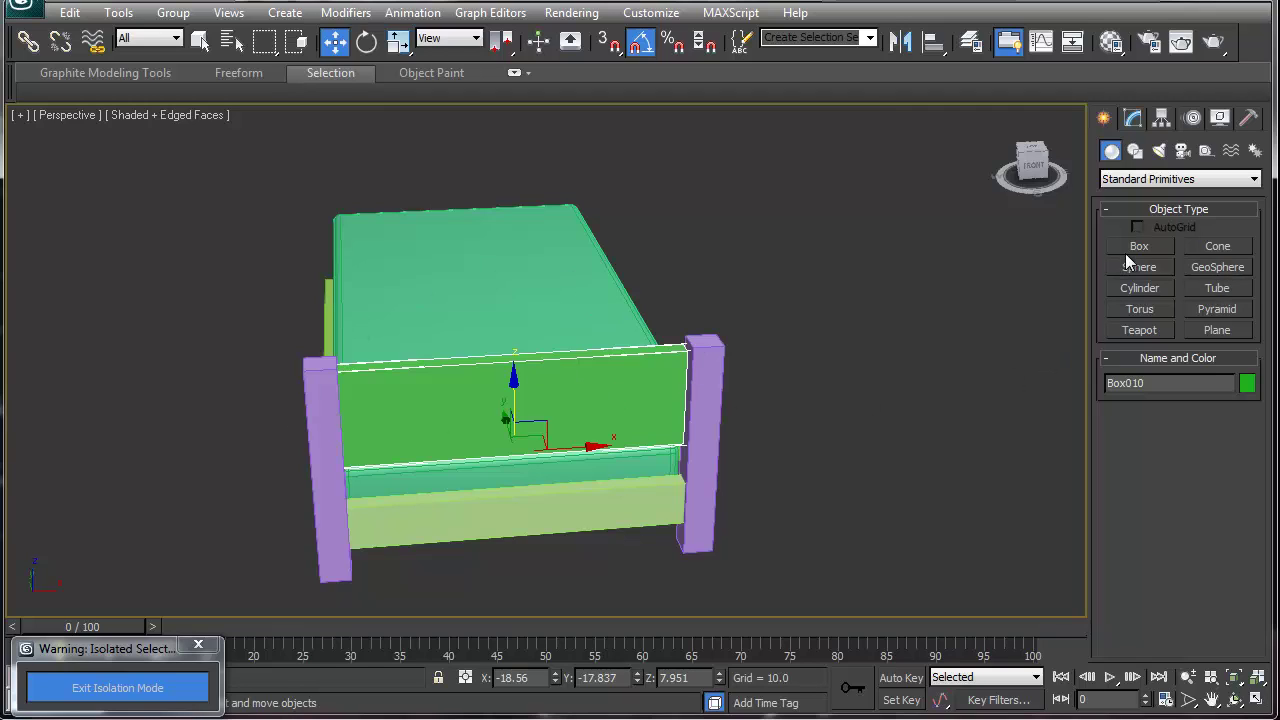
# - Set the footboard panel's length to 1.2 and its width segments to 6
pyautogui.click(1133, 118)
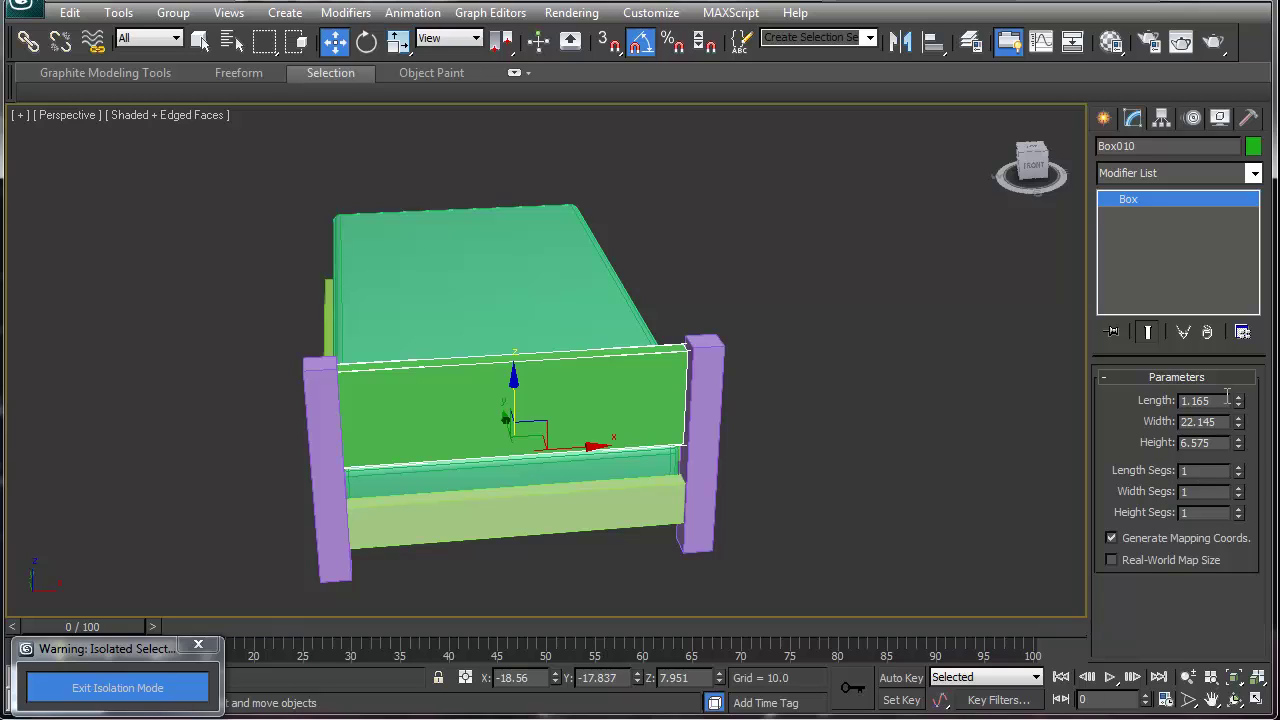
pyautogui.write('1.2')
pyautogui.press('Return')
pyautogui.click(1238, 488)
pyautogui.click(1238, 488)
pyautogui.click(1238, 488)
pyautogui.click(1238, 488)
pyautogui.click(1238, 488)
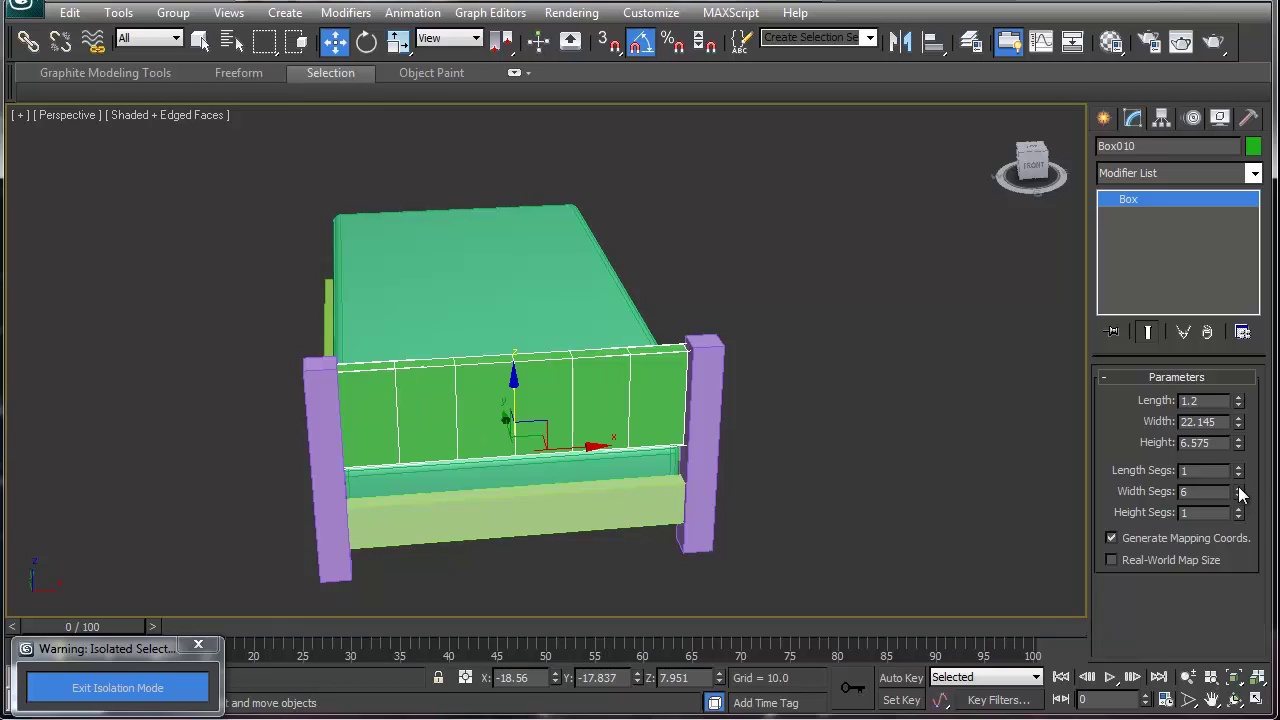
# - Convert the footboard panel to an Editable Poly
pyautogui.rightClick(1138, 202)
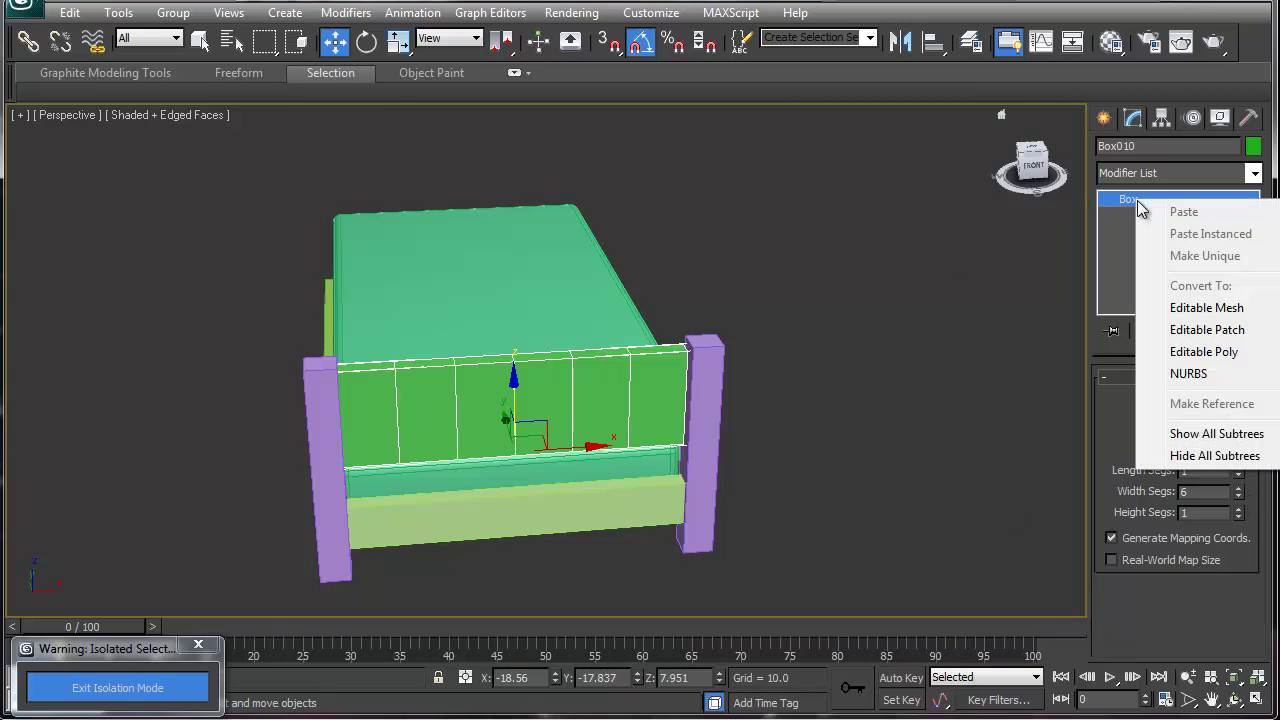
pyautogui.click(1172, 310)
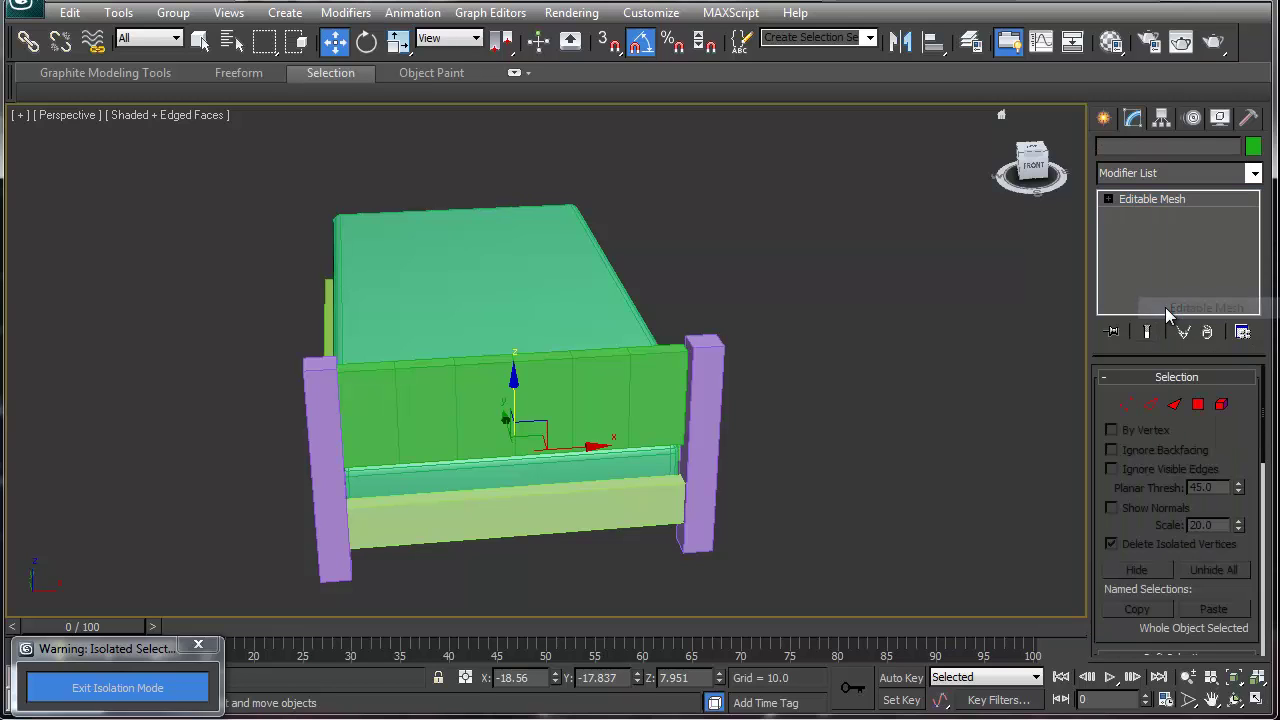
pyautogui.rightClick(1157, 200)
pyautogui.click(1199, 347)
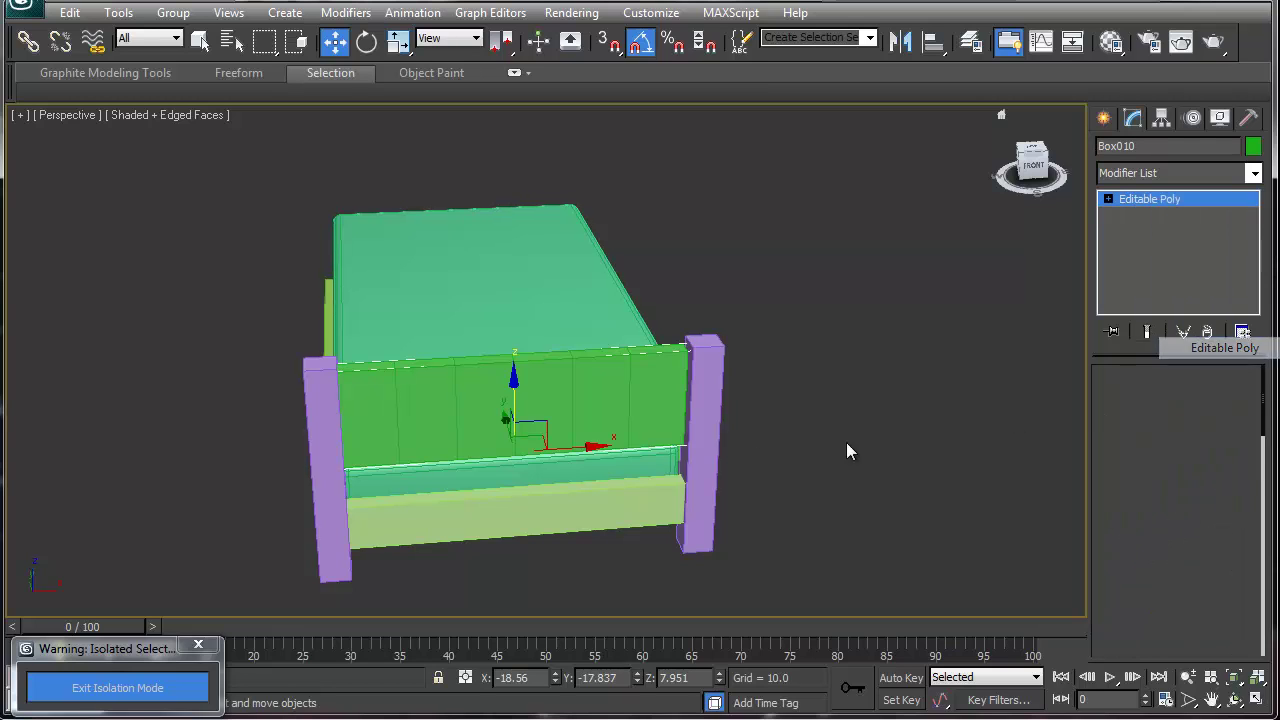
# - Lower the footboard panel along Z to about 6.29, closer to the foot rail
pyautogui.keyDown('alt'); pyautogui.moveTo(509, 430); pyautogui.dragTo(508, 415, button='middle'); pyautogui.keyUp('alt')
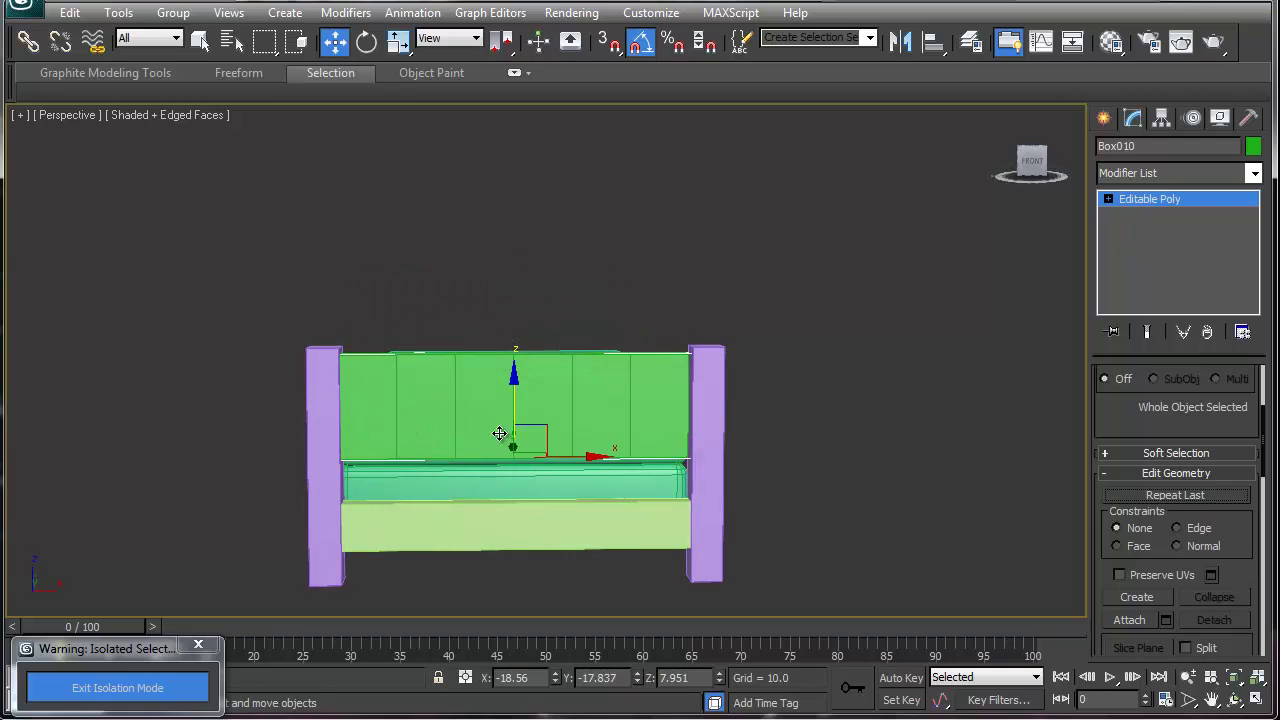
pyautogui.moveTo(515, 392); pyautogui.dragTo(513, 420)
pyautogui.keyDown('alt'); pyautogui.moveTo(537, 437); pyautogui.dragTo(540, 445, button='middle'); pyautogui.keyUp('alt')
pyautogui.click(1253, 173)
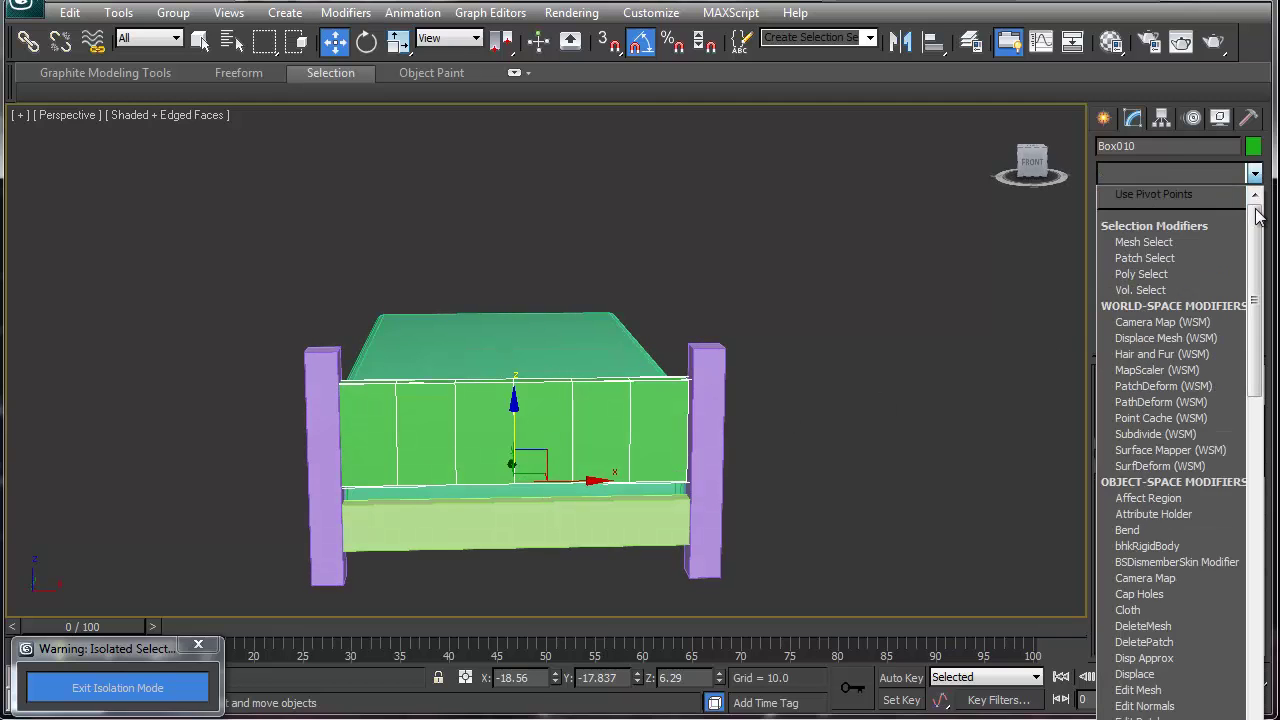
pyautogui.moveTo(1257, 228); pyautogui.dragTo(1250, 333)
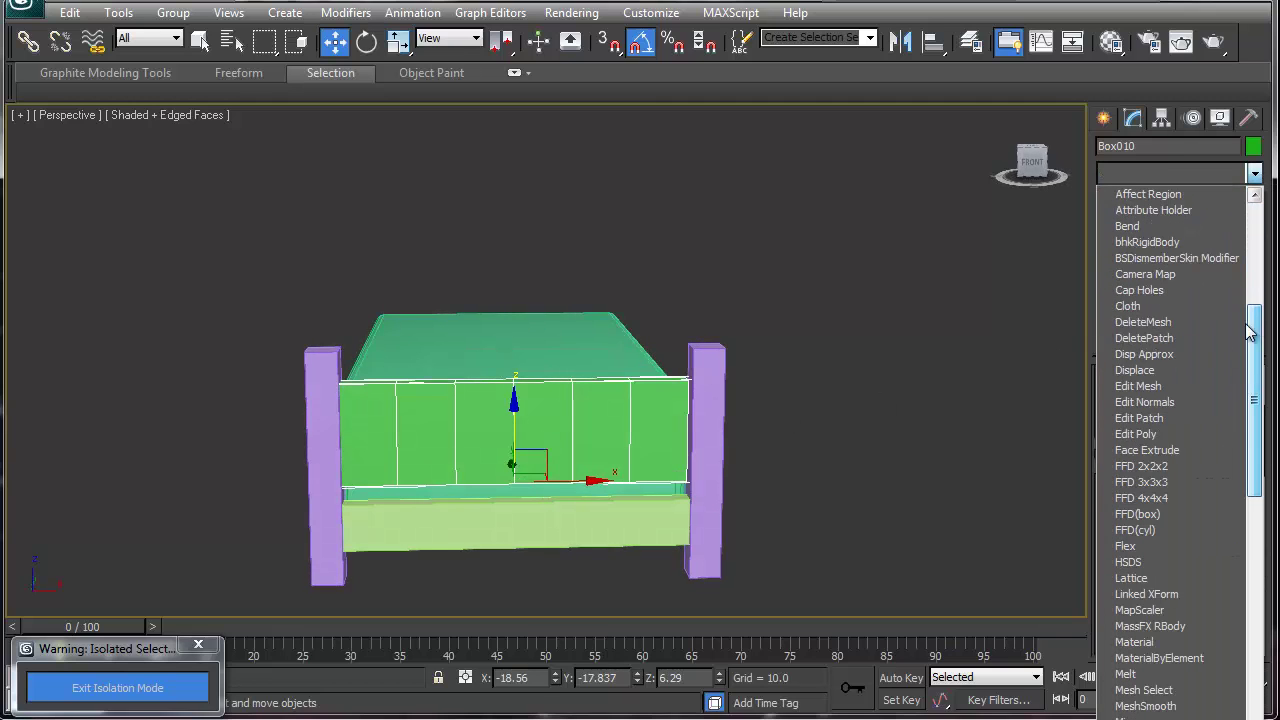
pyautogui.click(1141, 466)
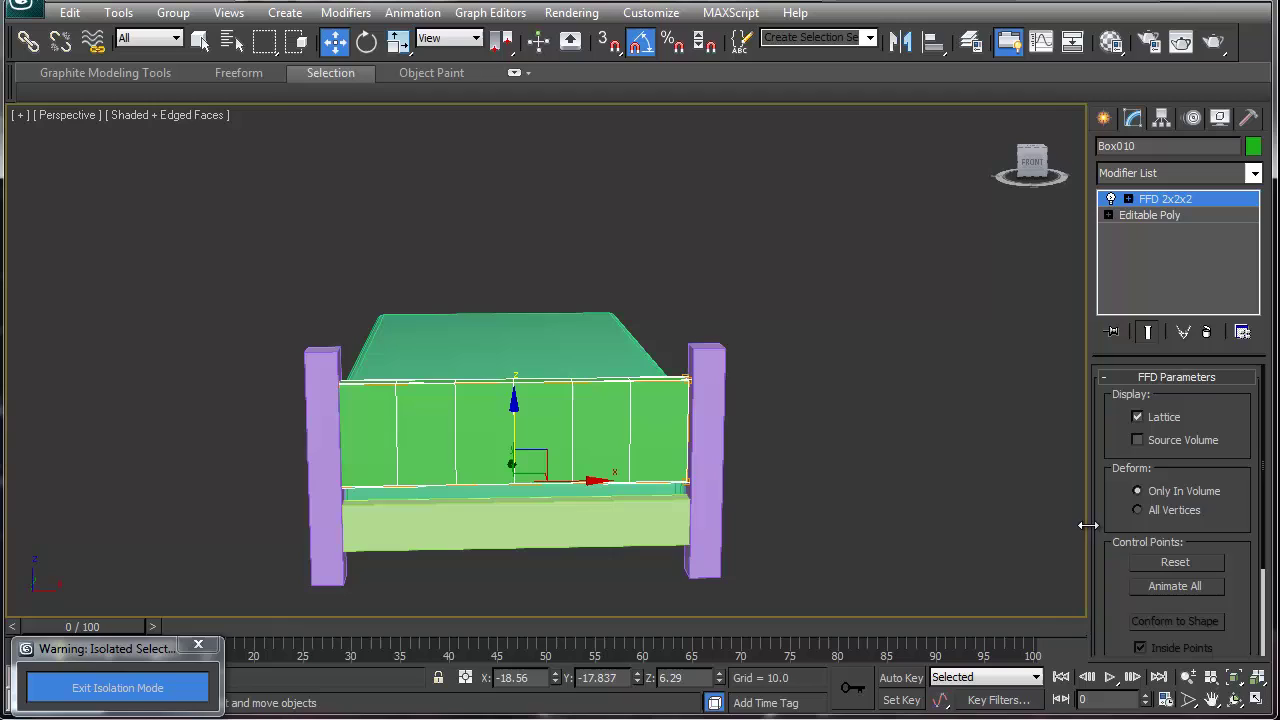
pyautogui.click(1129, 199)
pyautogui.click(1162, 218)
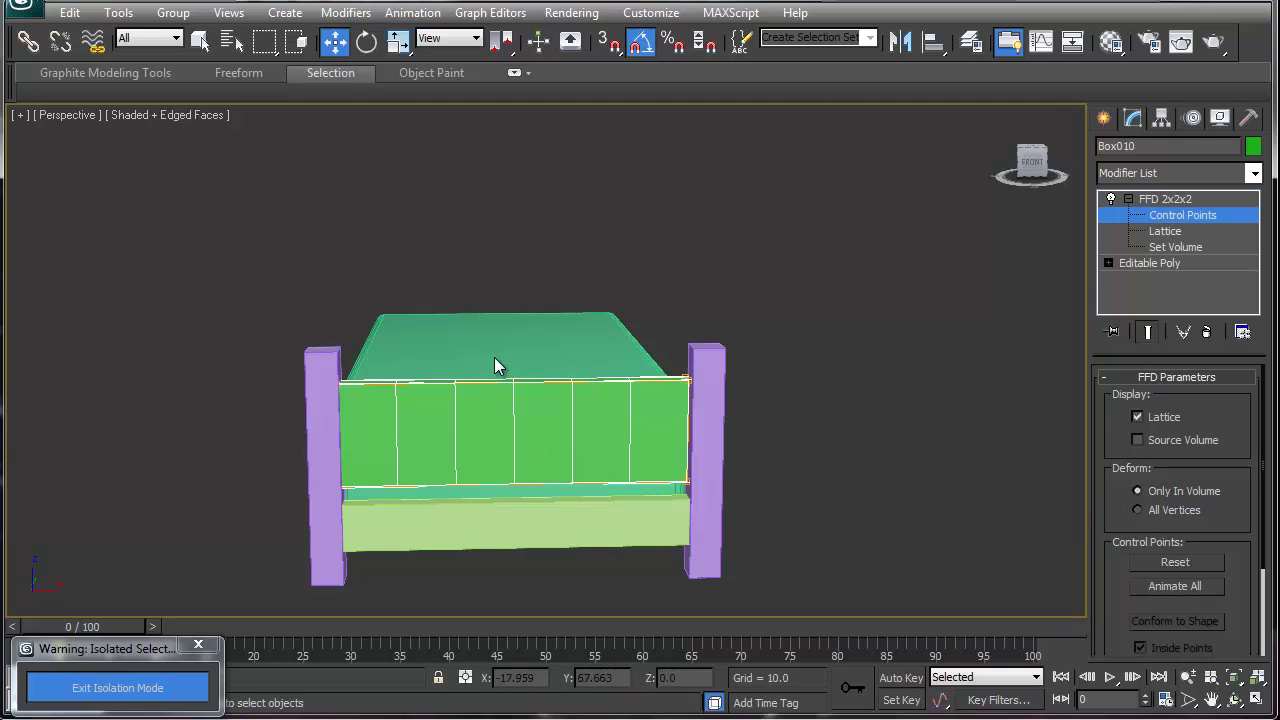
pyautogui.click(1206, 332)
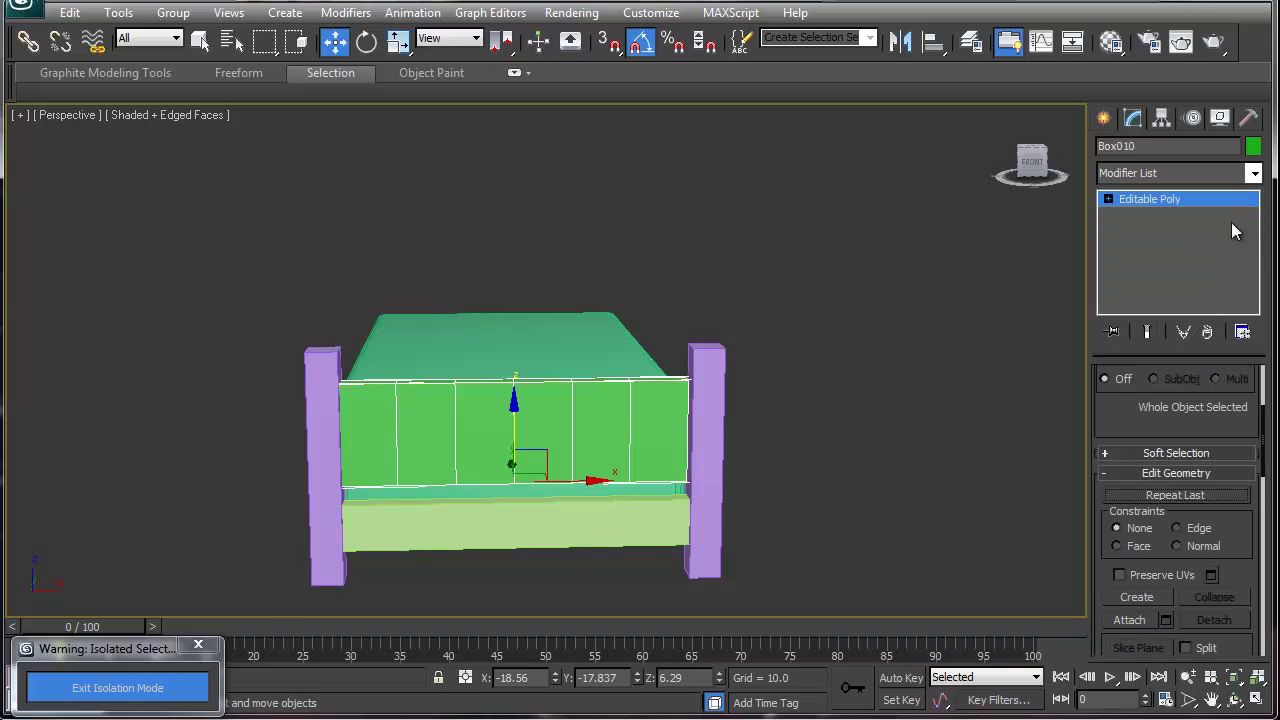
# - Apply an FFD 3x3x3 modifier to the footboard panel and raise its top middle control points along Z to arch the upper edge
pyautogui.click(1254, 174)
pyautogui.moveTo(1254, 231); pyautogui.dragTo(1254, 351)
pyautogui.click(1130, 418)
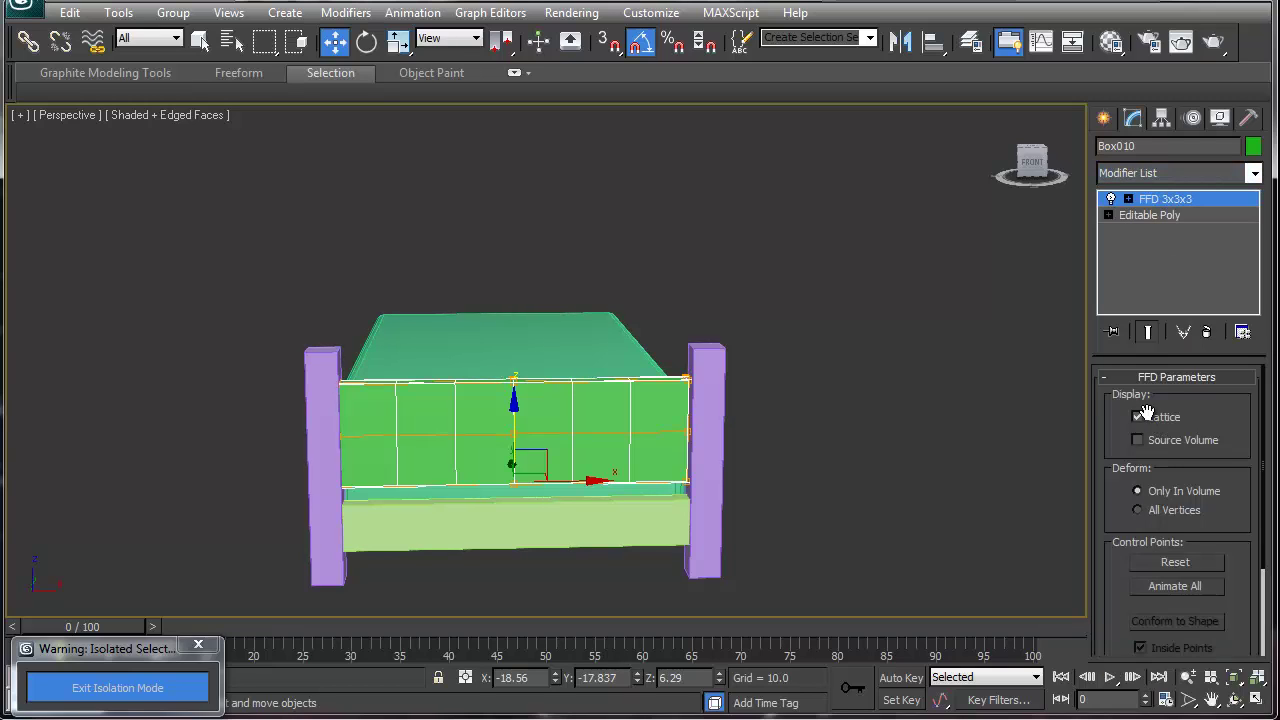
pyautogui.click(1128, 199)
pyautogui.click(1165, 215)
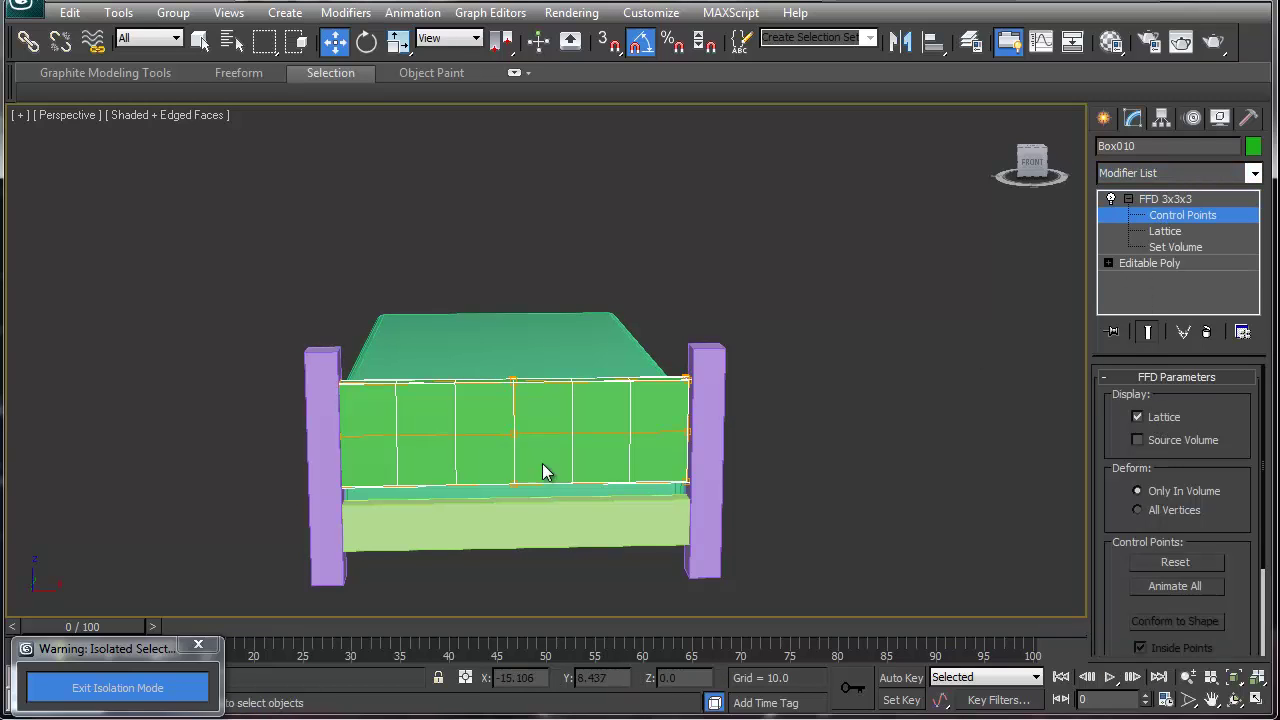
pyautogui.click(531, 395)
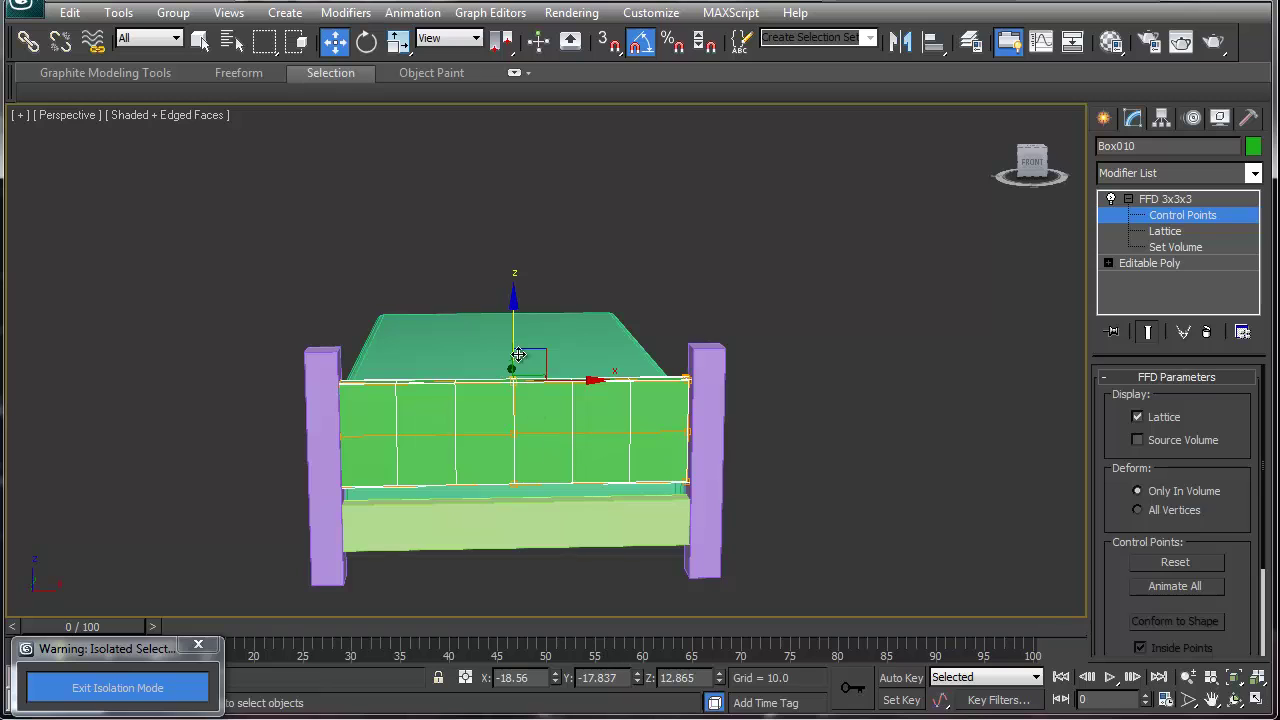
pyautogui.moveTo(512, 316); pyautogui.dragTo(507, 232)
pyautogui.keyDown('alt'); pyautogui.moveTo(497, 477); pyautogui.dragTo(430, 528, button='middle'); pyautogui.keyUp('alt')
pyautogui.click(1176, 218)
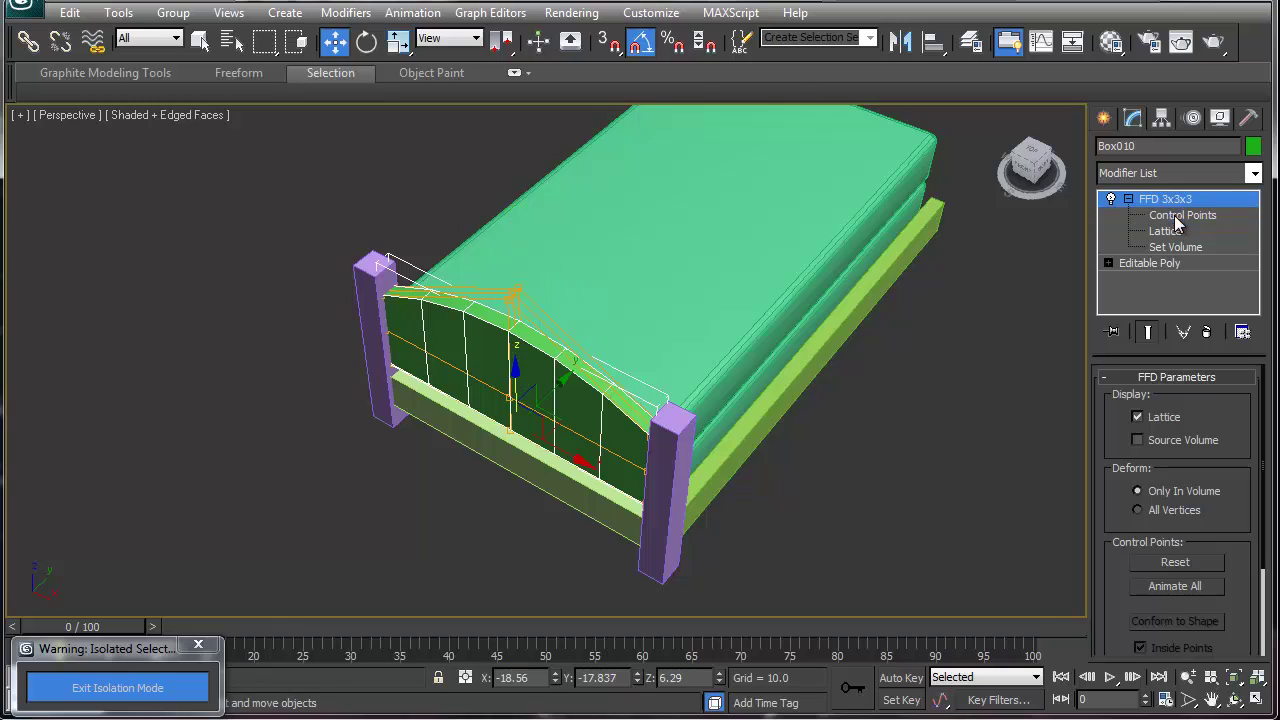
# - Shift the copied side rail and its foot post together slightly inward along X, against the footboard
pyautogui.click(742, 470)
pyautogui.keyDown('ctrl'); pyautogui.click(684, 488); pyautogui.keyUp('ctrl')
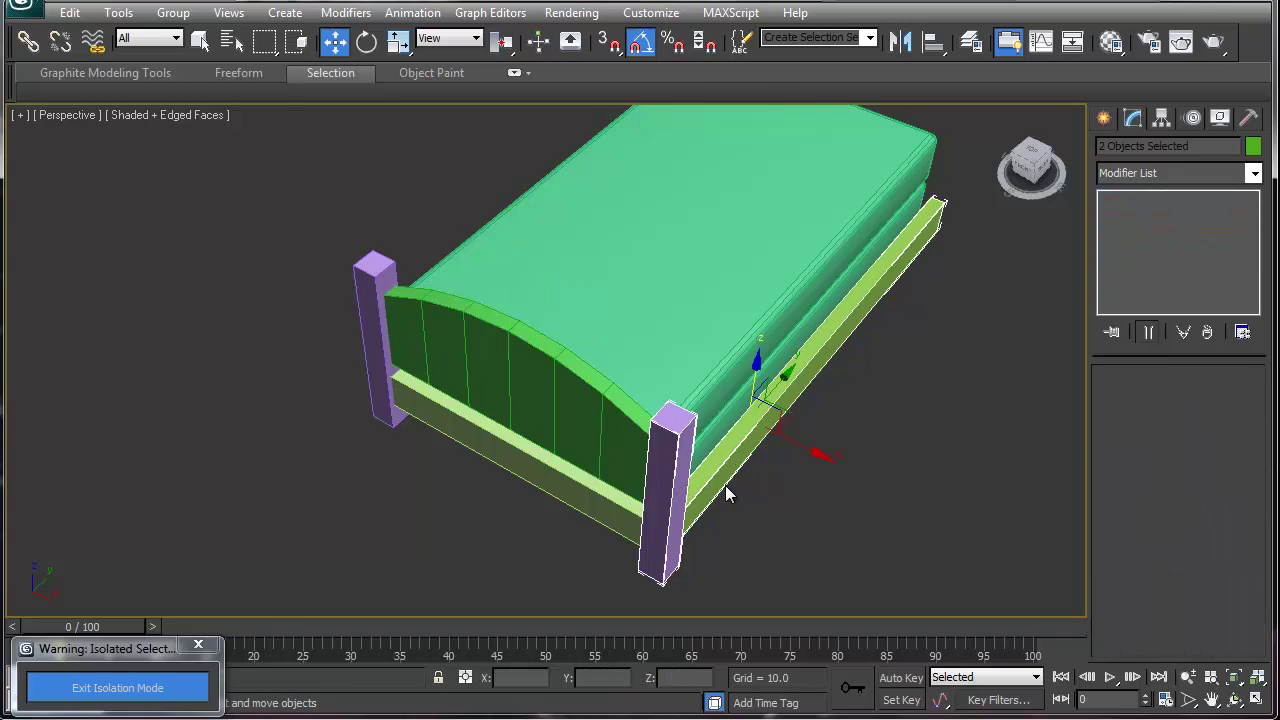
pyautogui.moveTo(803, 450); pyautogui.dragTo(800, 449)
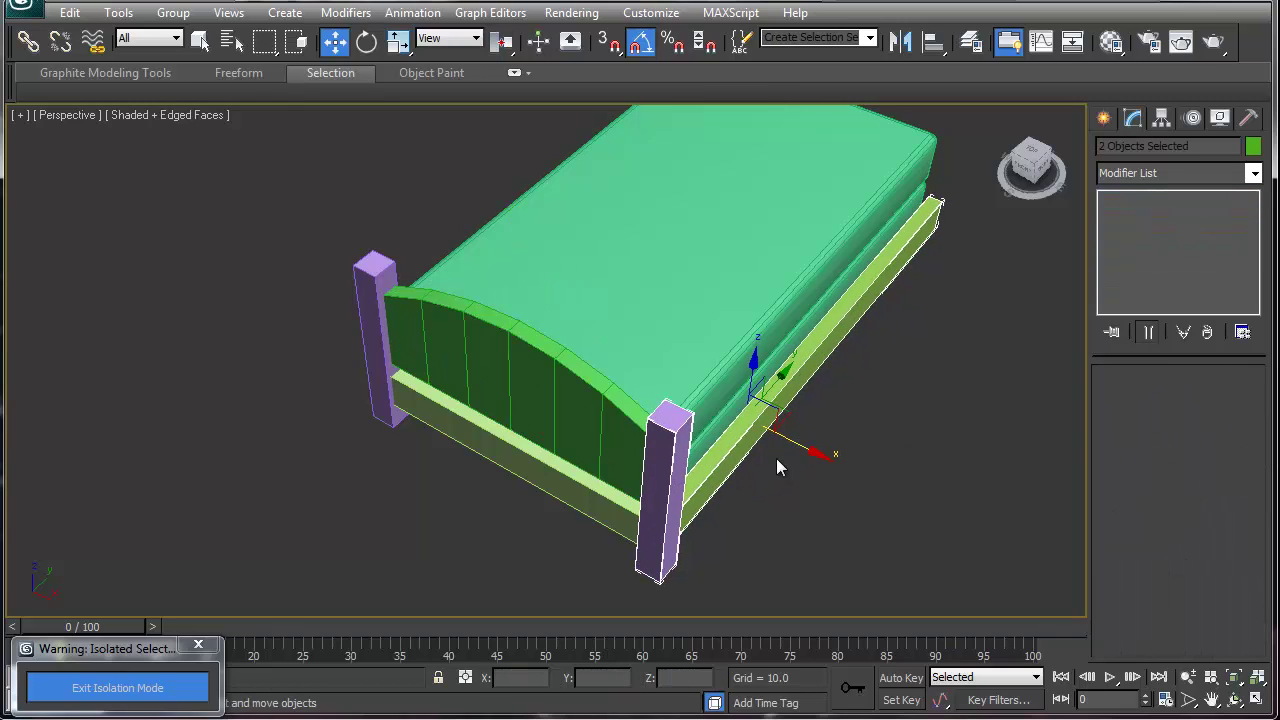
pyautogui.keyDown('alt'); pyautogui.moveTo(493, 541); pyautogui.dragTo(567, 494, button='middle'); pyautogui.keyUp('alt')
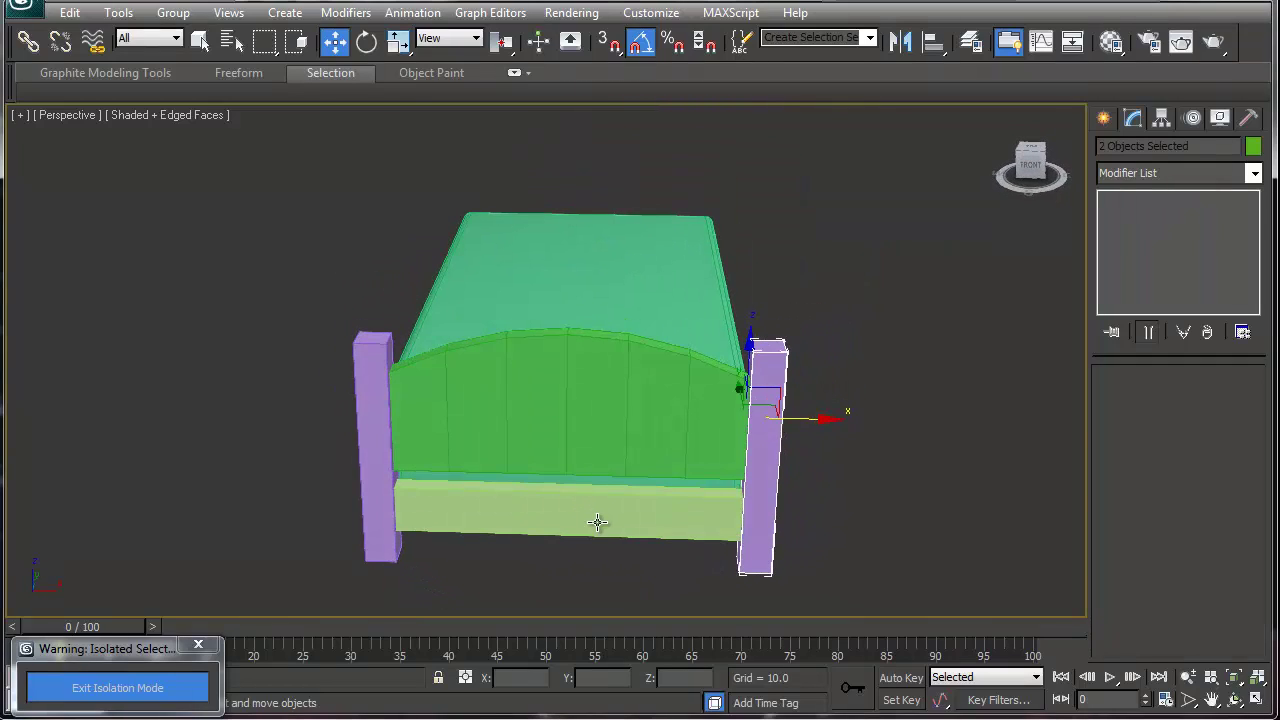
# - Copy the foot rail, arched panel and both foot posts together along Y by about 43.6 to the head end
pyautogui.click(597, 521)
pyautogui.keyDown('ctrl'); pyautogui.click(765, 450); pyautogui.keyUp('ctrl')
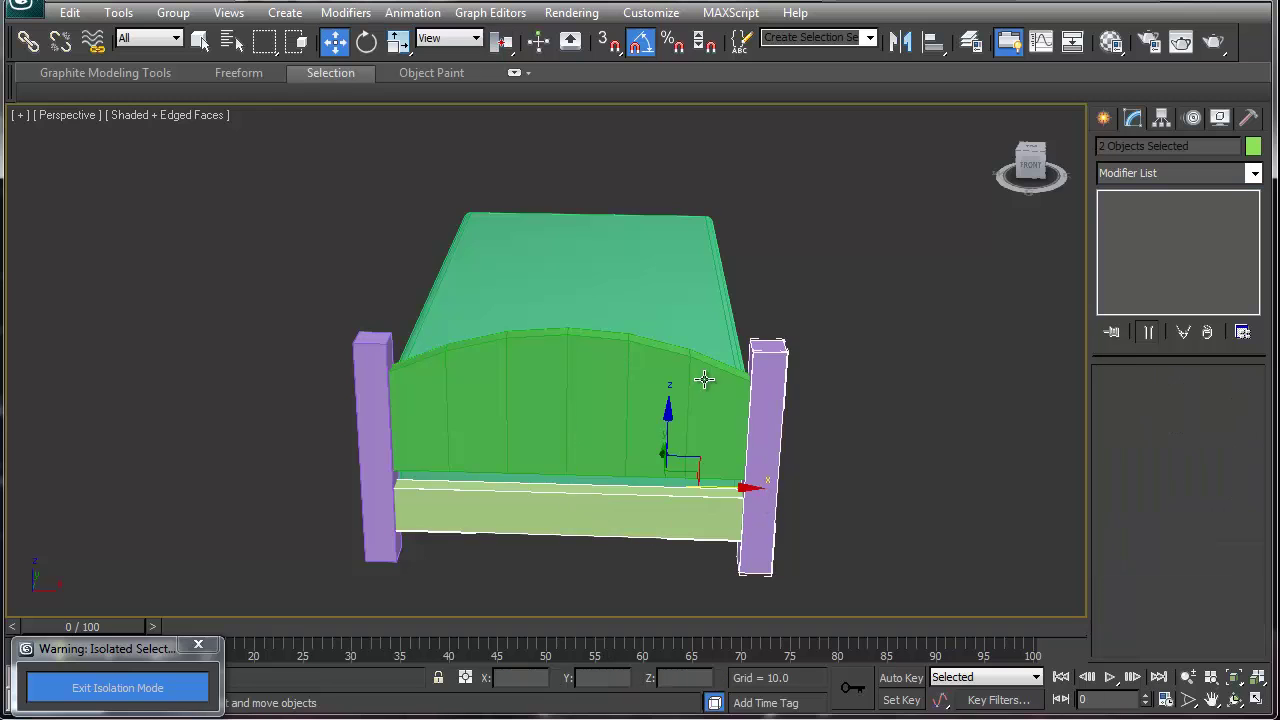
pyautogui.keyDown('ctrl'); pyautogui.click(426, 393); pyautogui.keyUp('ctrl')
pyautogui.keyDown('ctrl'); pyautogui.click(366, 414); pyautogui.keyUp('ctrl')
pyautogui.keyDown('alt'); pyautogui.moveTo(423, 468); pyautogui.dragTo(731, 441, button='middle'); pyautogui.keyUp('alt')
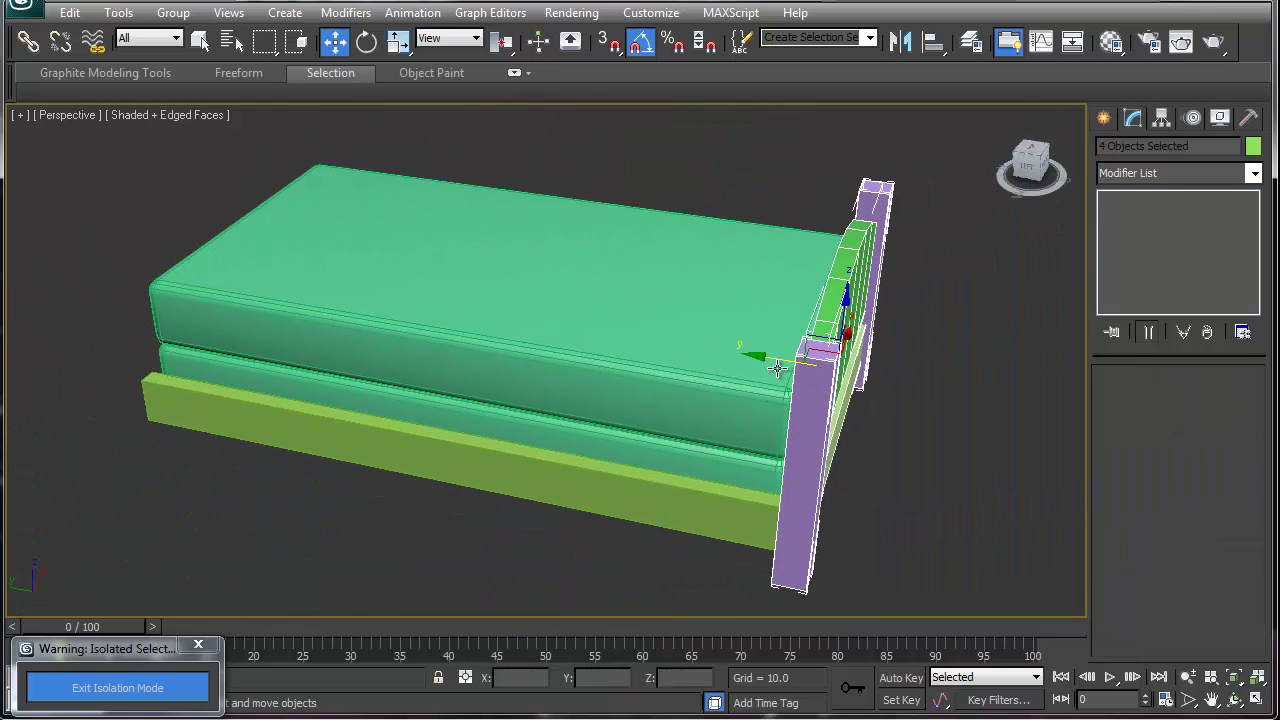
pyautogui.moveTo(758, 353); pyautogui.dragTo(170, 255)
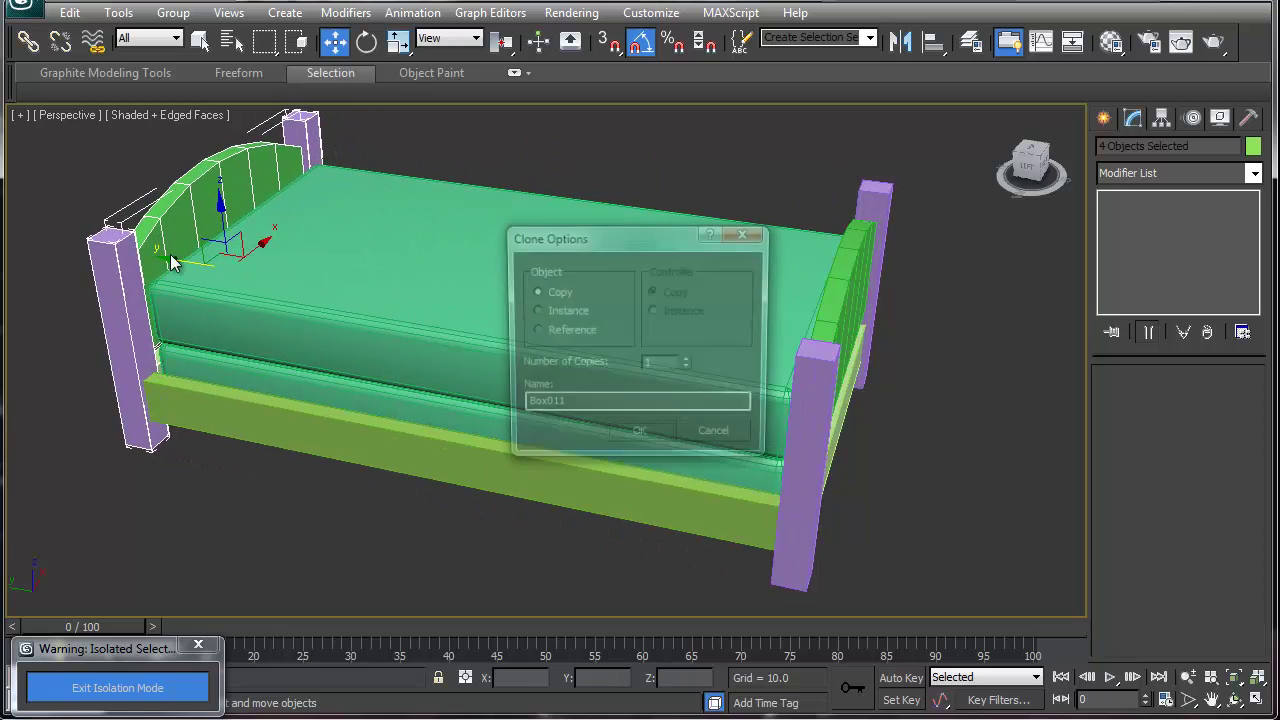
pyautogui.click(625, 433)
# - Set the height of both head-end posts to 20
pyautogui.keyDown('alt'); pyautogui.moveTo(305, 320); pyautogui.dragTo(370, 398, button='middle'); pyautogui.keyUp('alt')
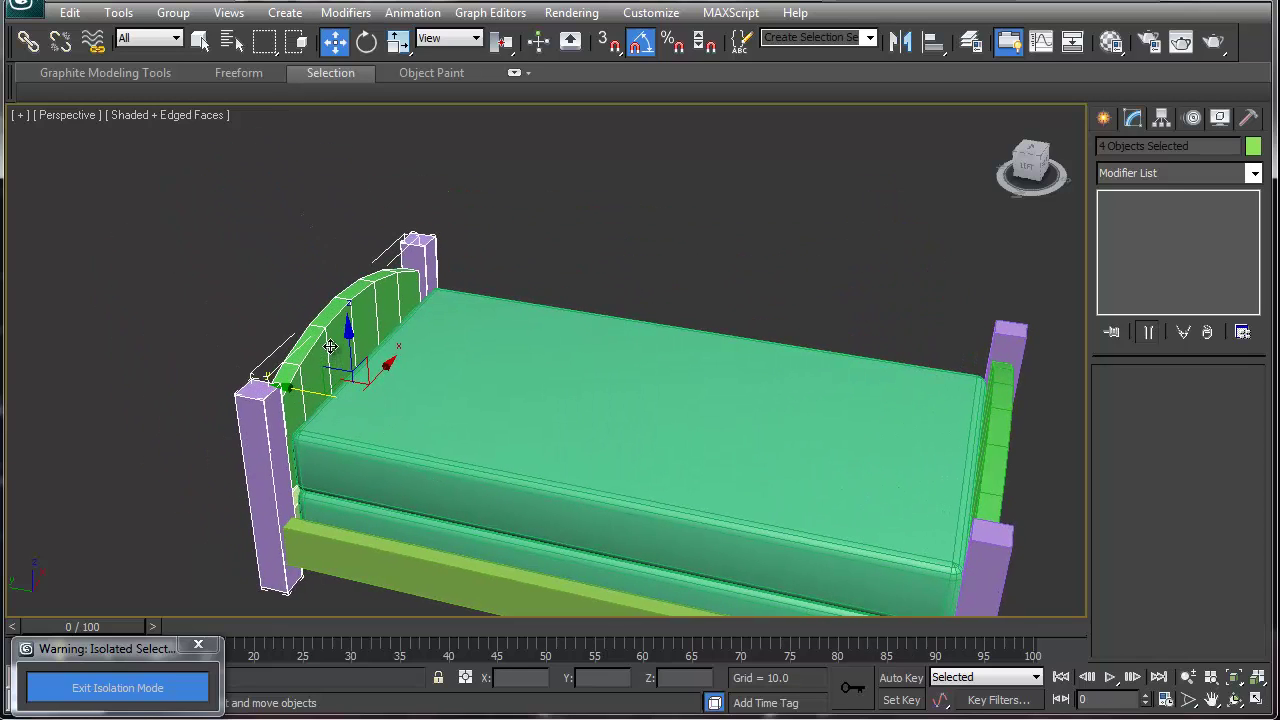
pyautogui.click(237, 412)
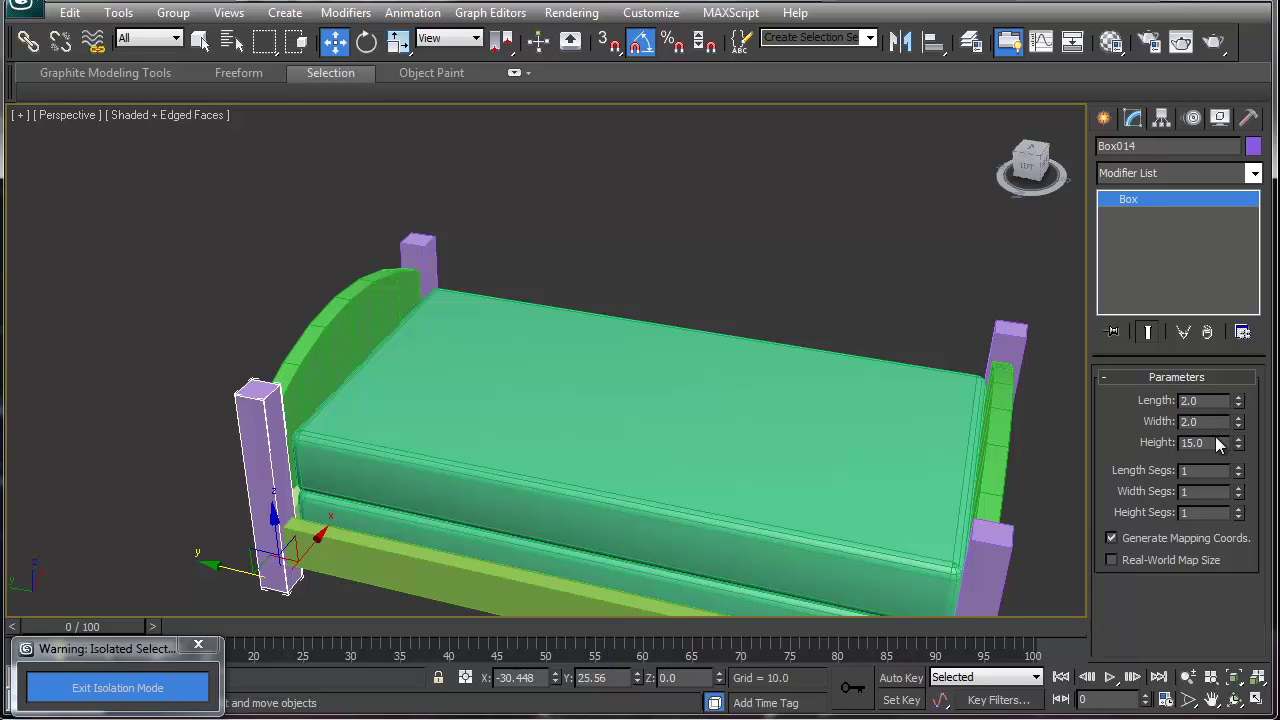
pyautogui.write('20')
pyautogui.press('Return')
pyautogui.click(410, 253)
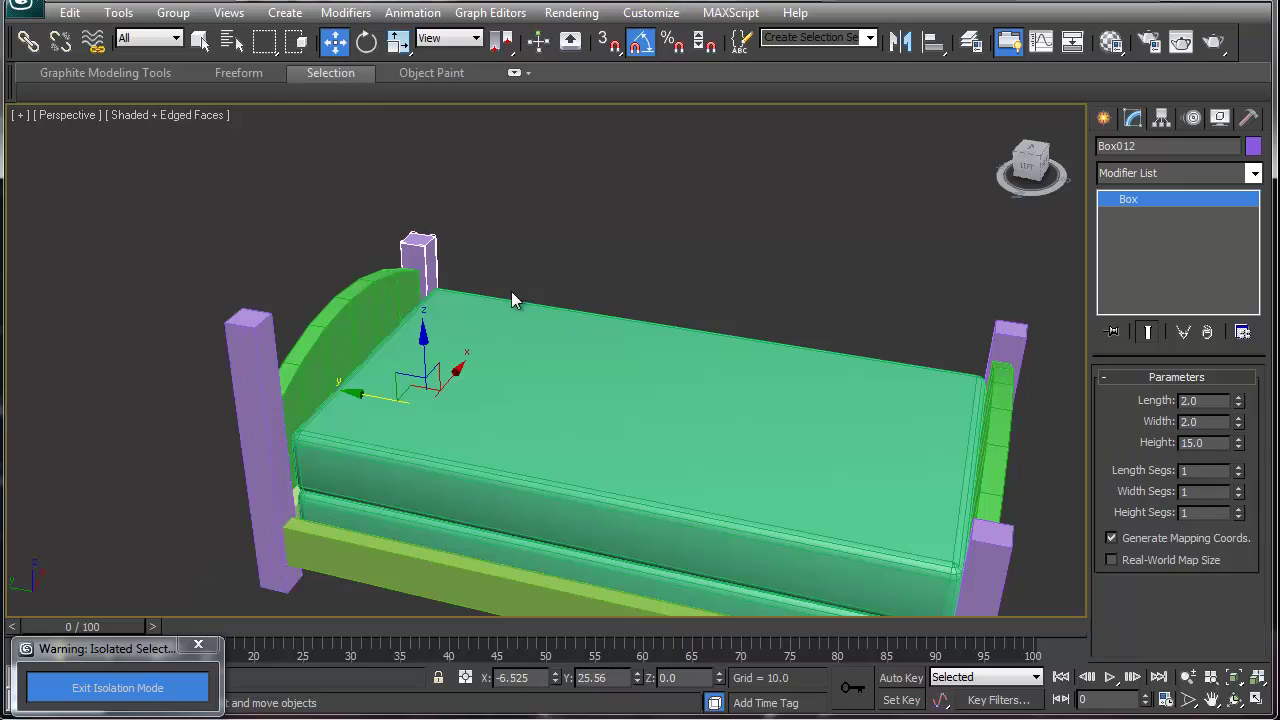
pyautogui.write('20')
pyautogui.press('Return')
# - Raise the headboard panel to Z 11.5 and lower its bottom FFD control points to about Z 7.39, extending it down behind the mattress
pyautogui.click(371, 320)
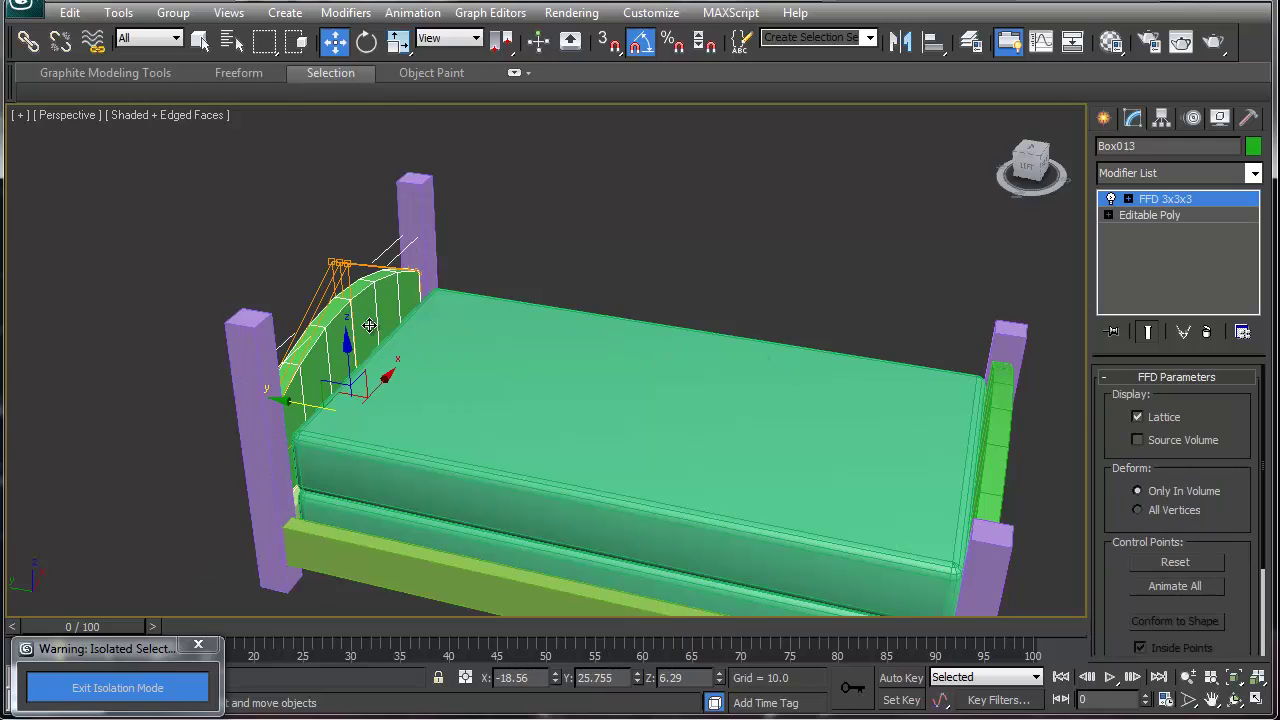
pyautogui.moveTo(343, 323); pyautogui.dragTo(348, 290)
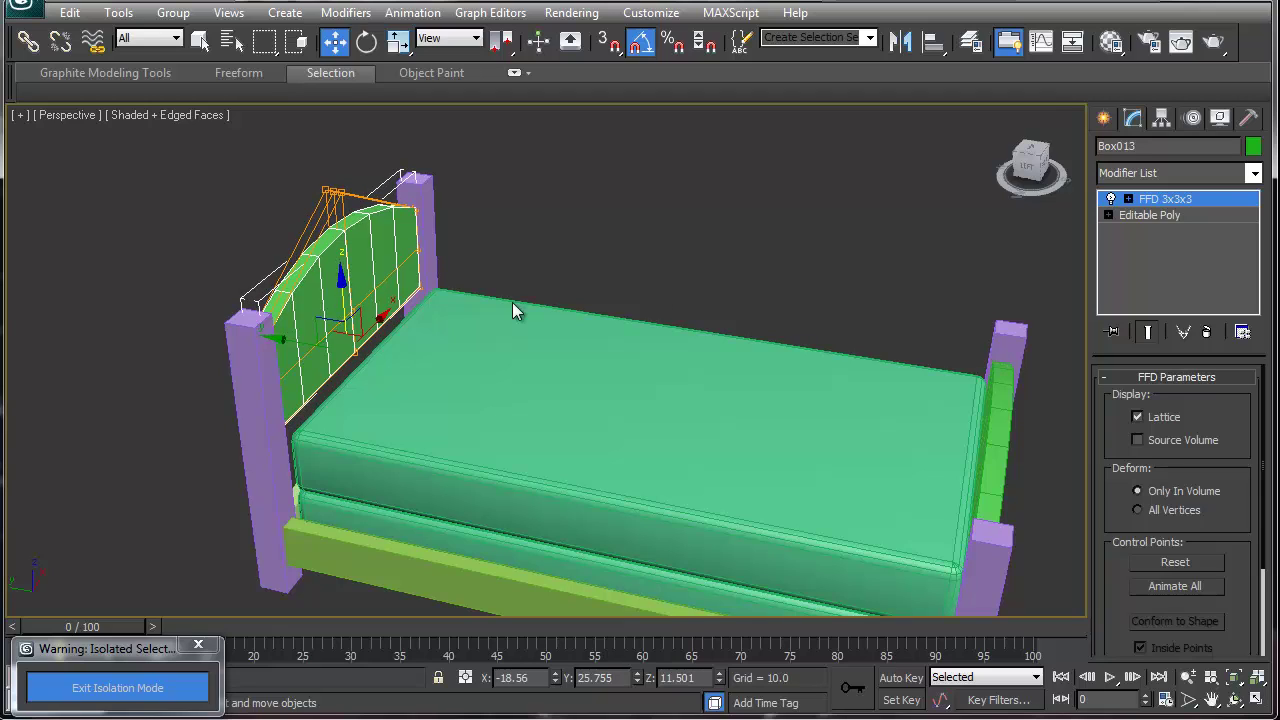
pyautogui.click(1128, 200)
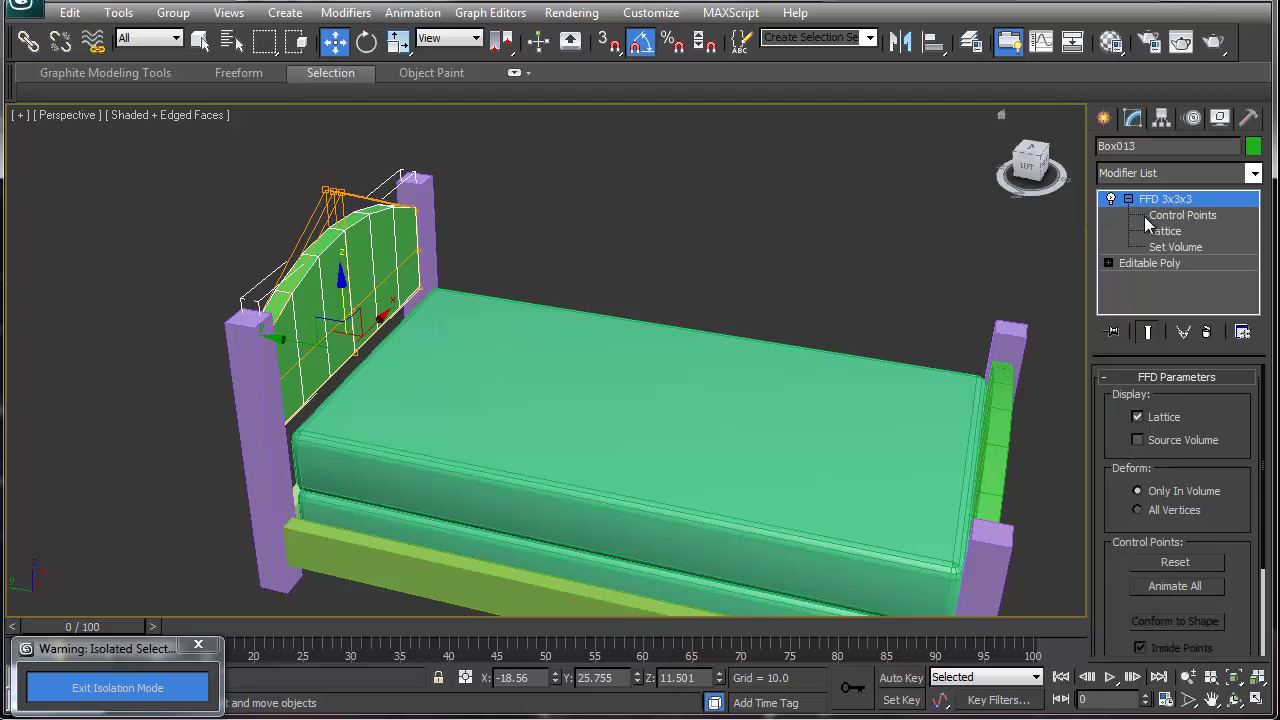
pyautogui.click(1160, 216)
pyautogui.keyDown('alt'); pyautogui.moveTo(491, 445); pyautogui.dragTo(471, 403, button='middle'); pyautogui.keyUp('alt')
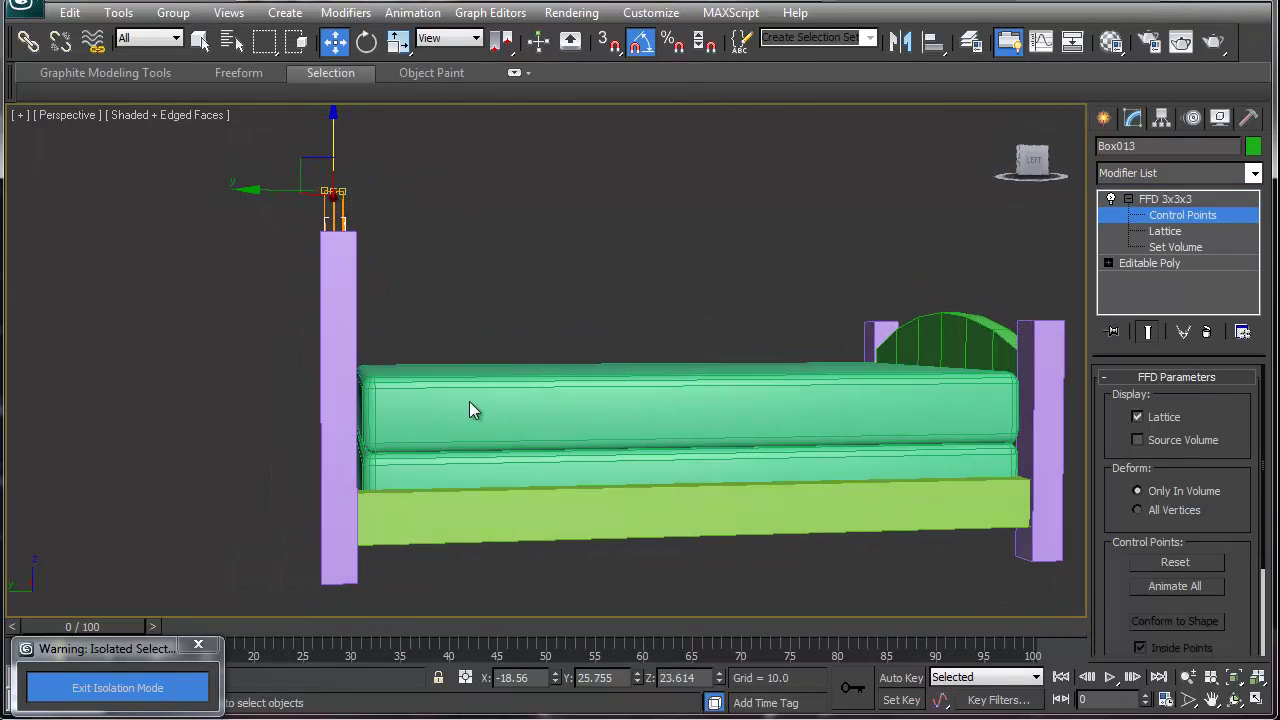
pyautogui.moveTo(407, 430); pyautogui.dragTo(405, 424)
pyautogui.keyDown('alt'); pyautogui.moveTo(405, 424); pyautogui.dragTo(568, 420, button='middle'); pyautogui.keyUp('alt')
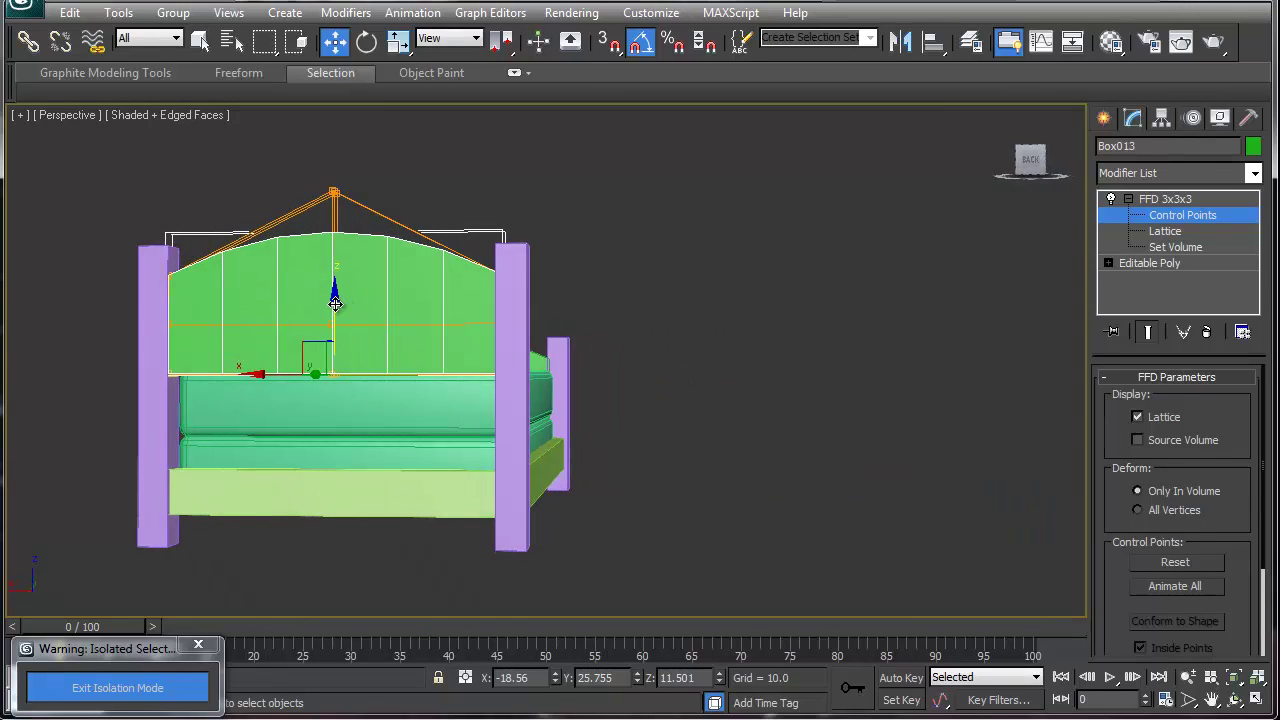
pyautogui.moveTo(335, 302); pyautogui.dragTo(335, 367)
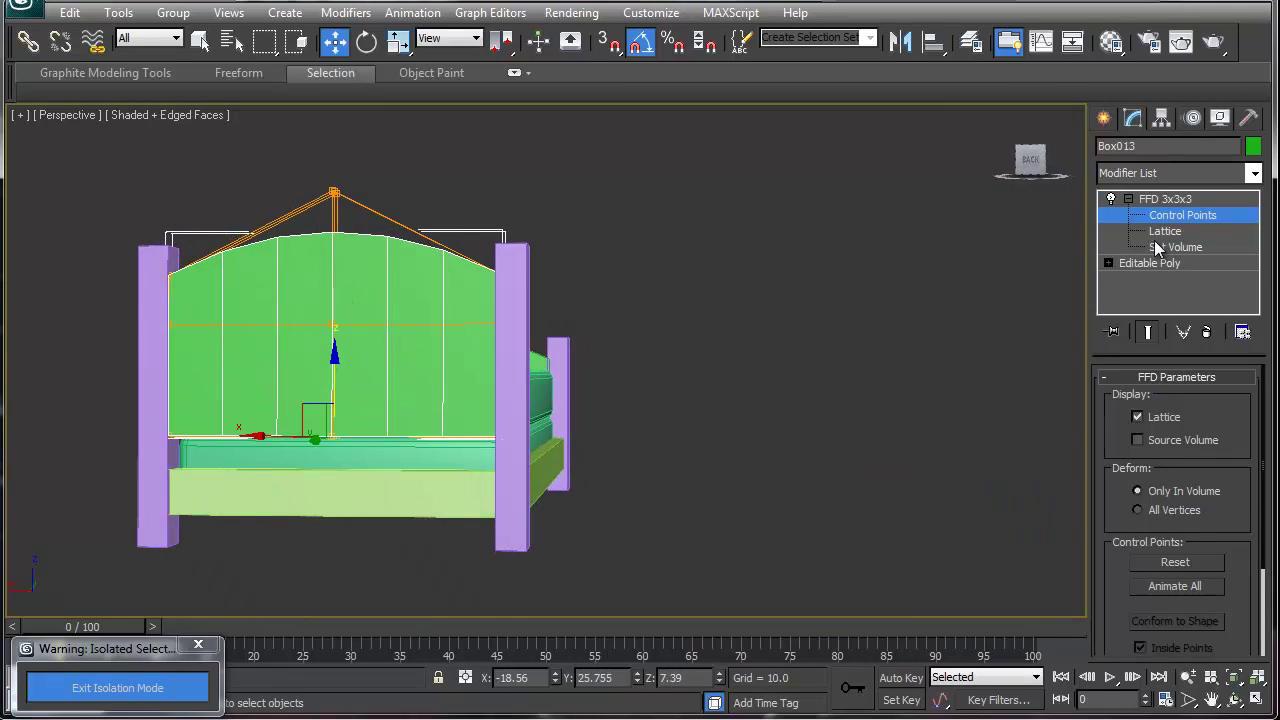
pyautogui.click(1165, 199)
pyautogui.keyDown('alt'); pyautogui.moveTo(628, 353); pyautogui.dragTo(568, 386, button='middle'); pyautogui.keyUp('alt')
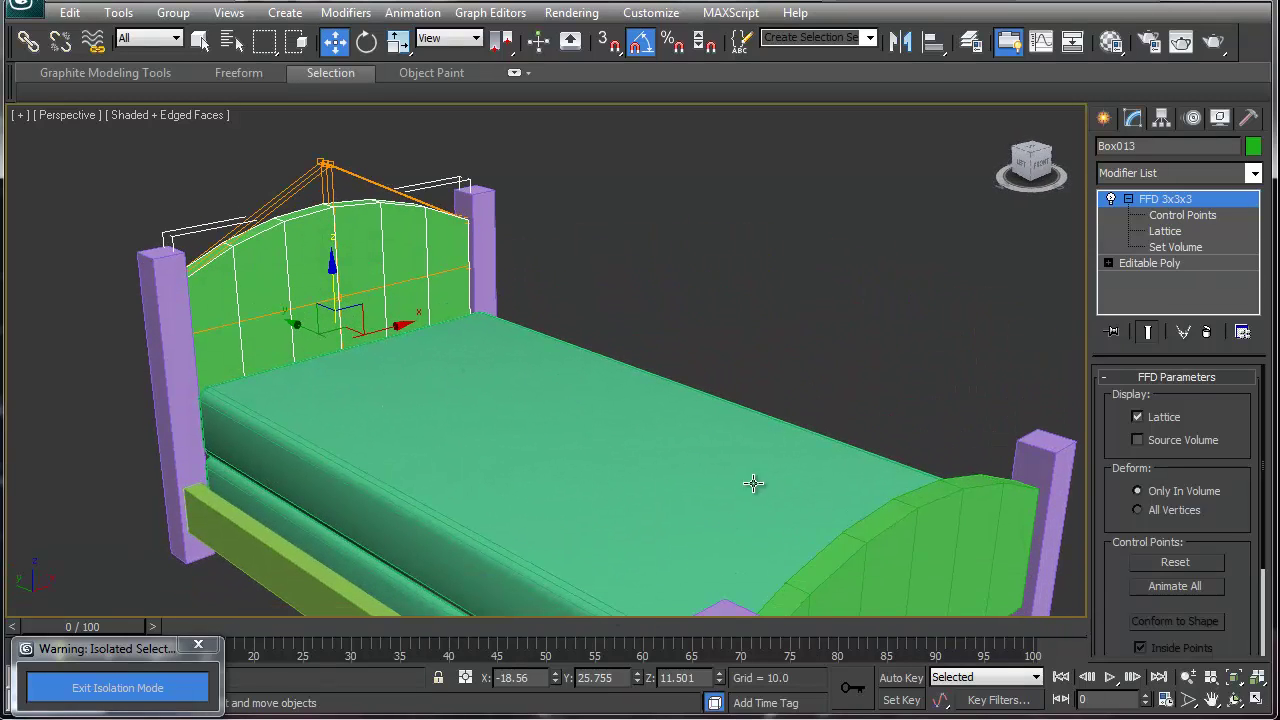
pyautogui.scroll(-5, 706, 468)
pyautogui.scroll(3, 587, 415)
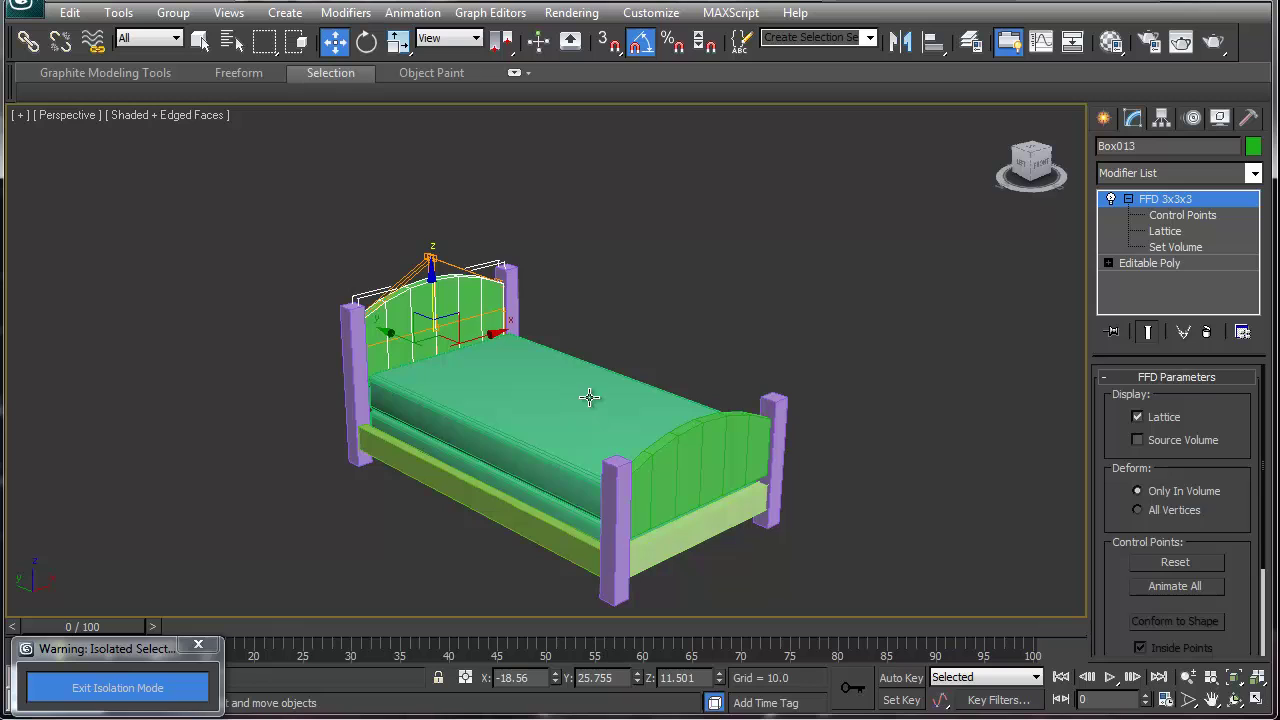
pyautogui.keyDown('alt'); pyautogui.moveTo(592, 407); pyautogui.dragTo(574, 383, button='middle'); pyautogui.keyUp('alt')
pyautogui.click(1190, 215)
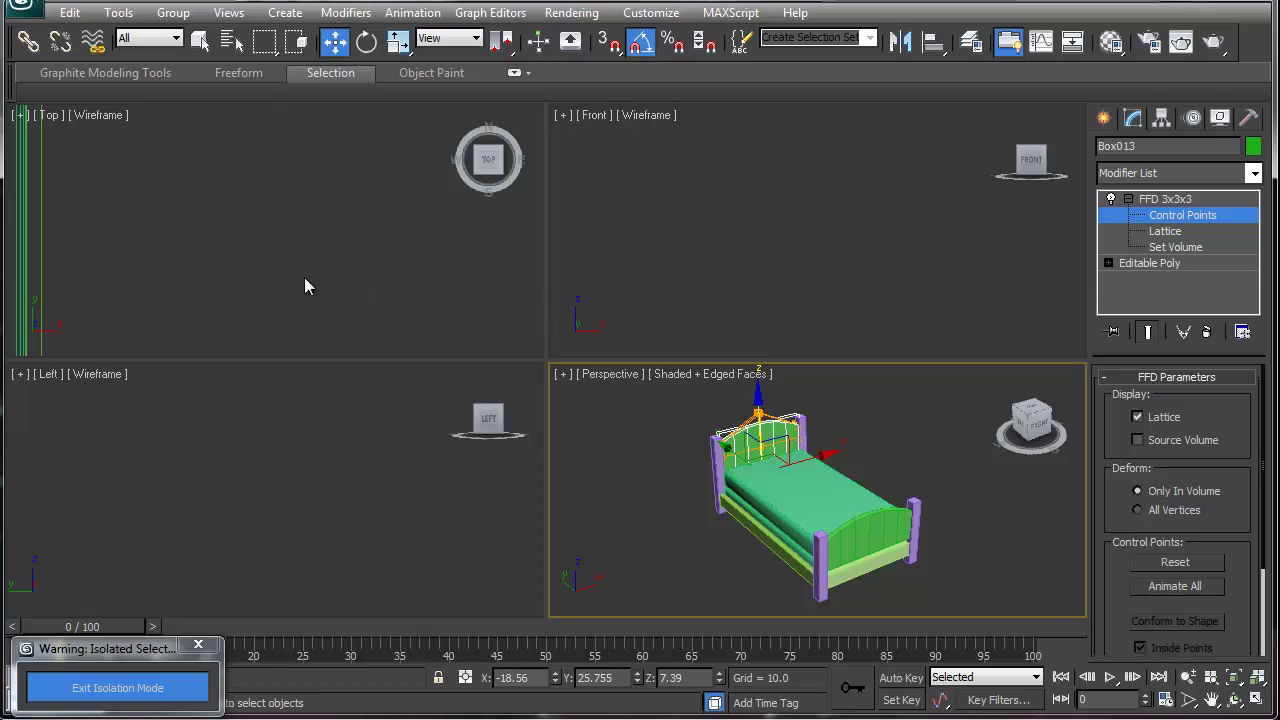
pyautogui.click(714, 449)
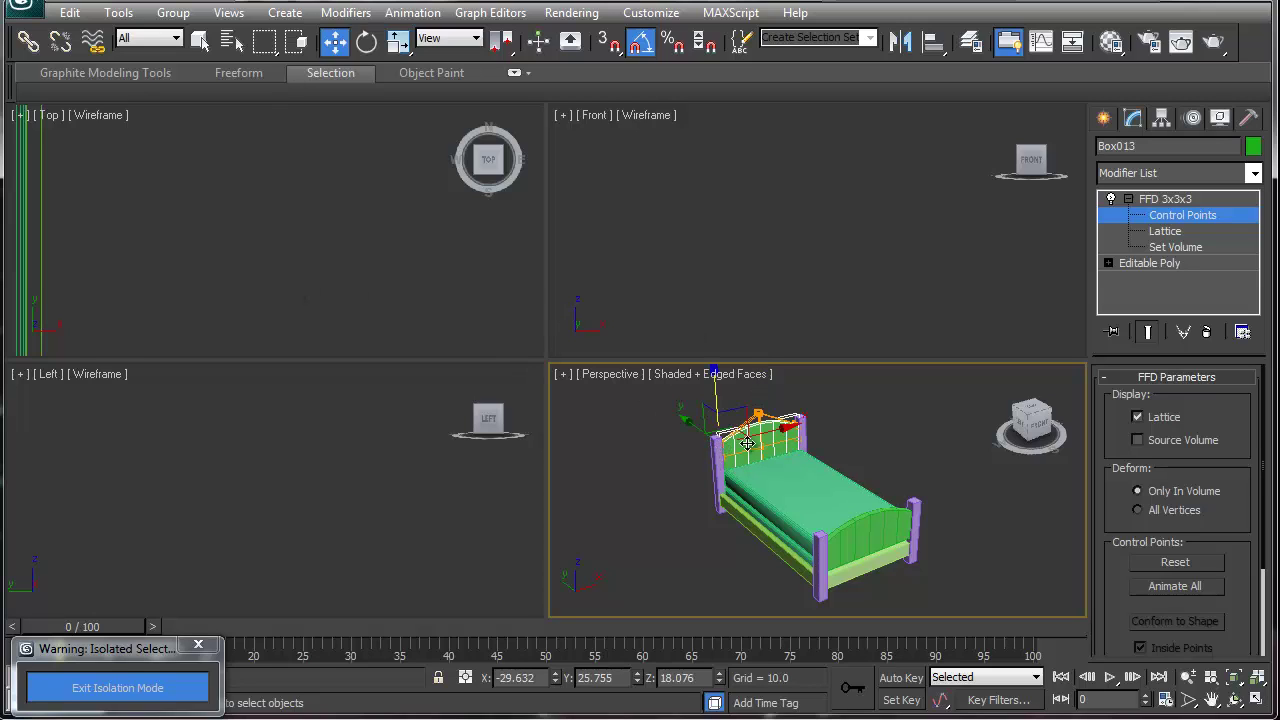
pyautogui.click(1160, 199)
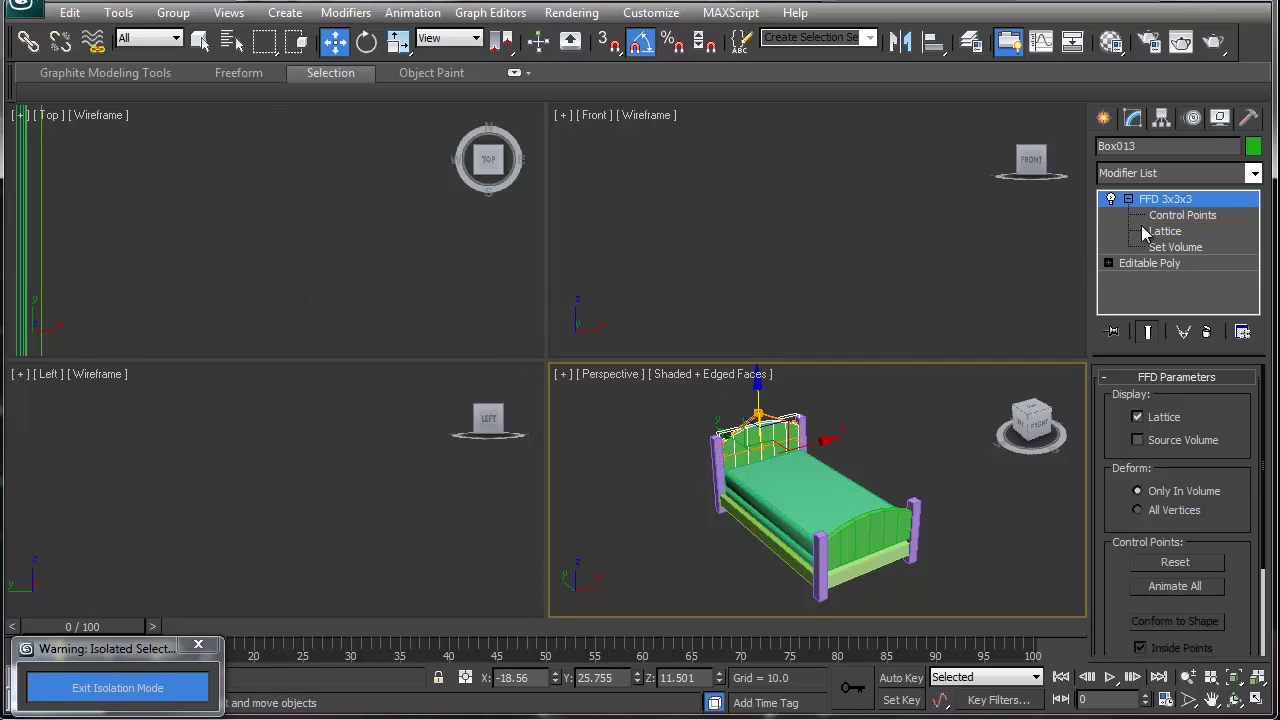
# - Draw an open Line spline in the Left view as a curved half-profile for a rounded knob, starting on top of the head-end post
pyautogui.click(714, 441)
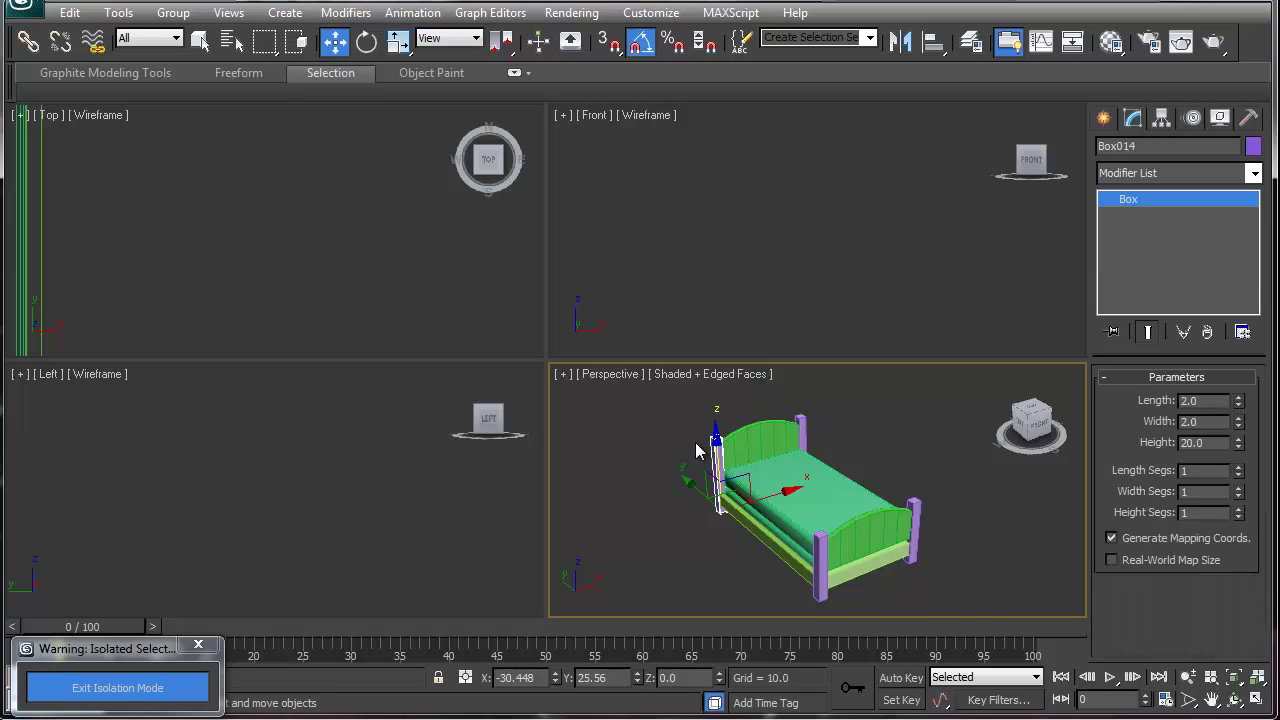
pyautogui.press('z')
pyautogui.moveTo(223, 183); pyautogui.dragTo(223, 197, button='middle')
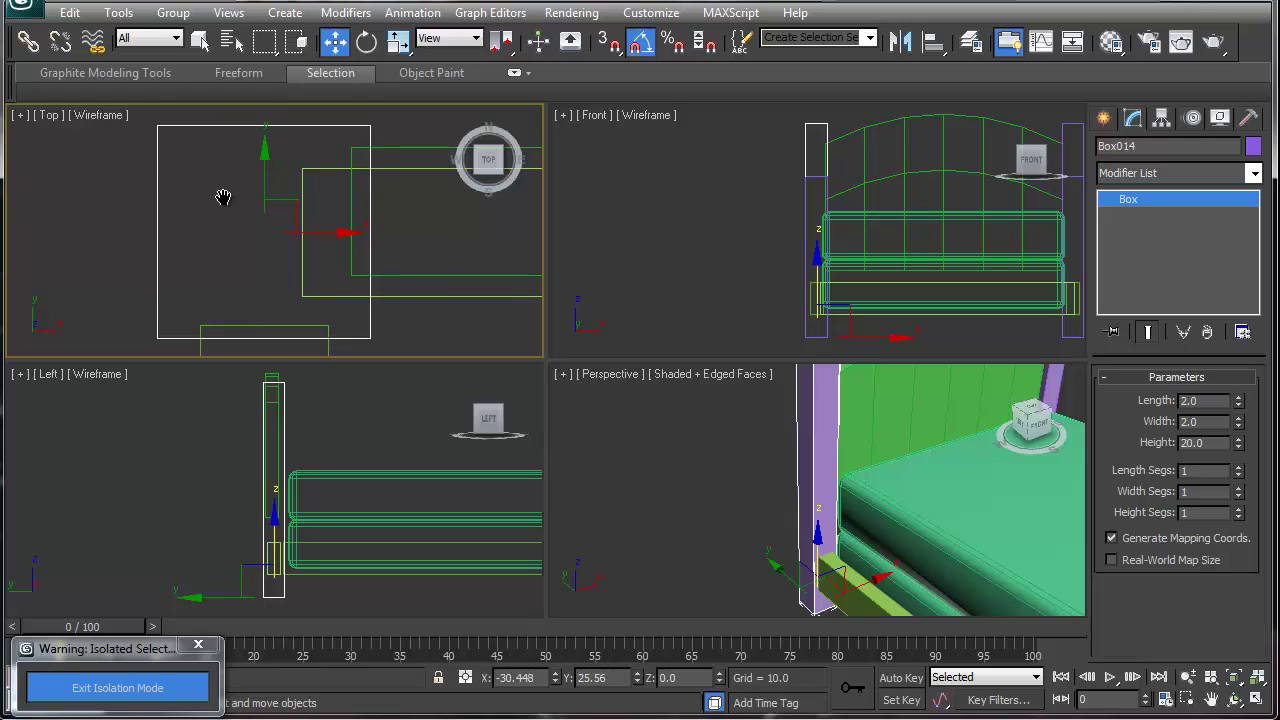
pyautogui.scroll(8, 296, 447)
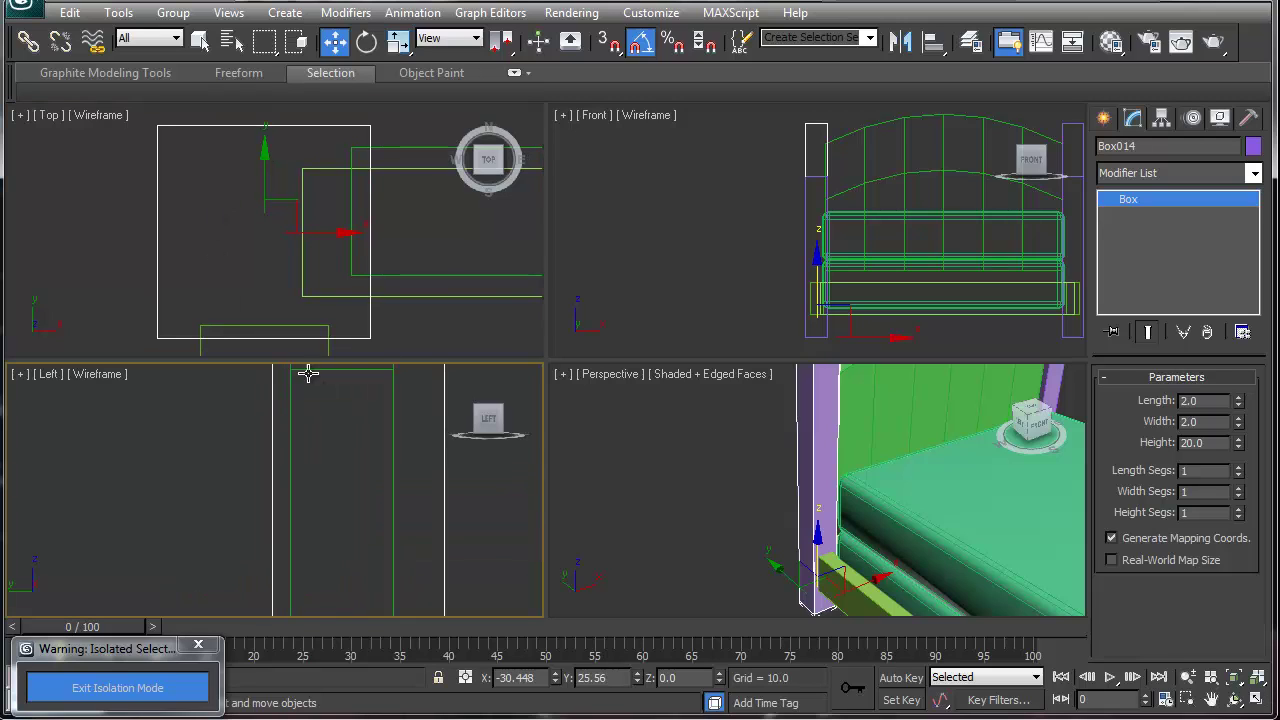
pyautogui.moveTo(323, 473); pyautogui.dragTo(319, 612, button='middle')
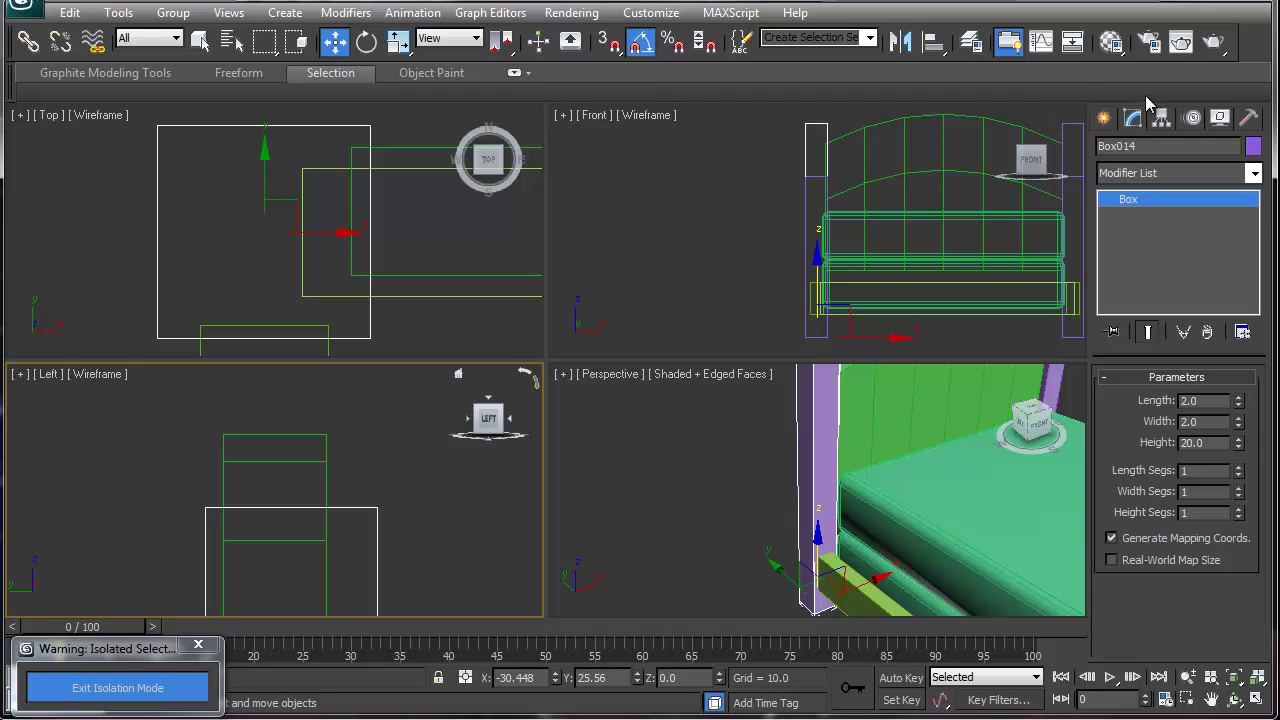
pyautogui.click(1104, 118)
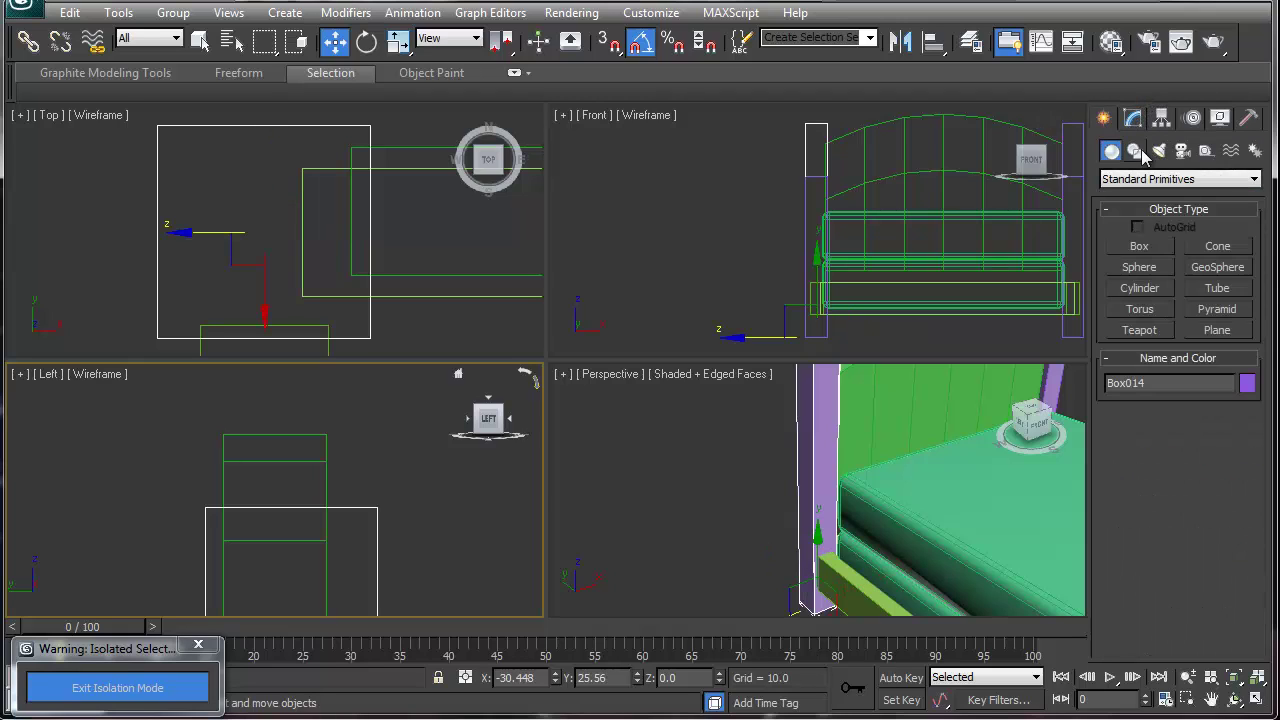
pyautogui.click(1135, 150)
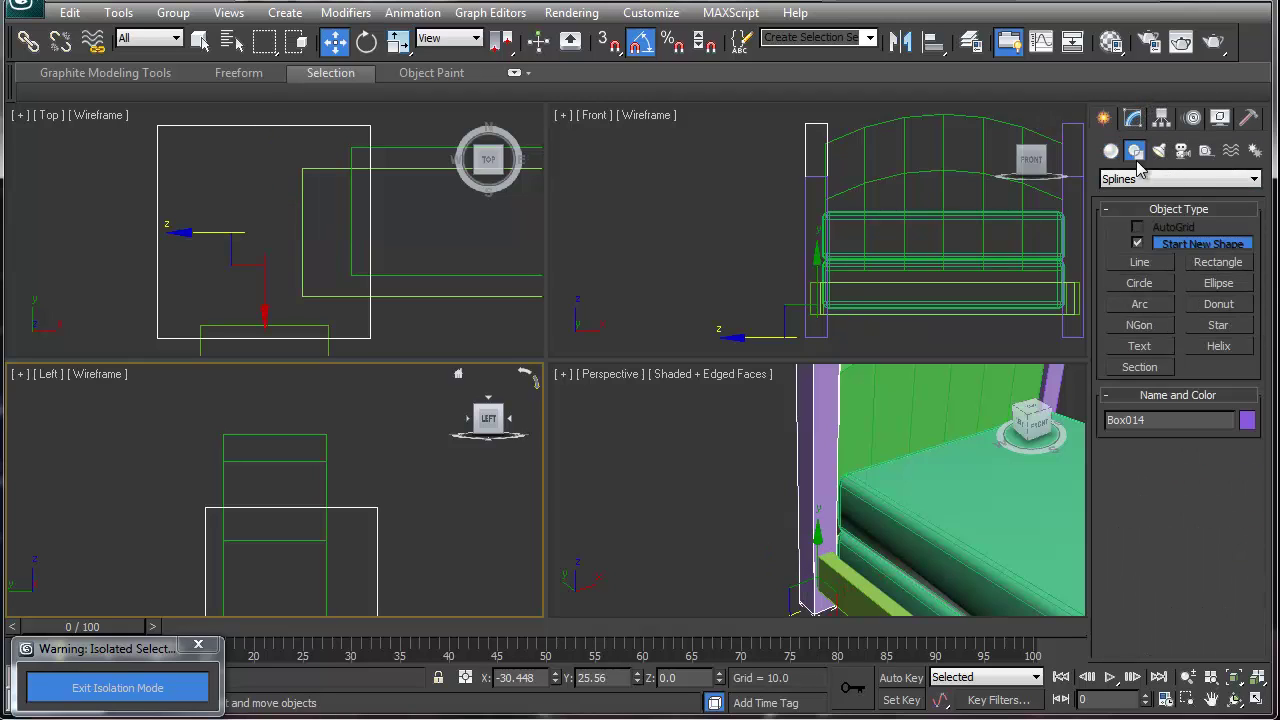
pyautogui.click(1139, 262)
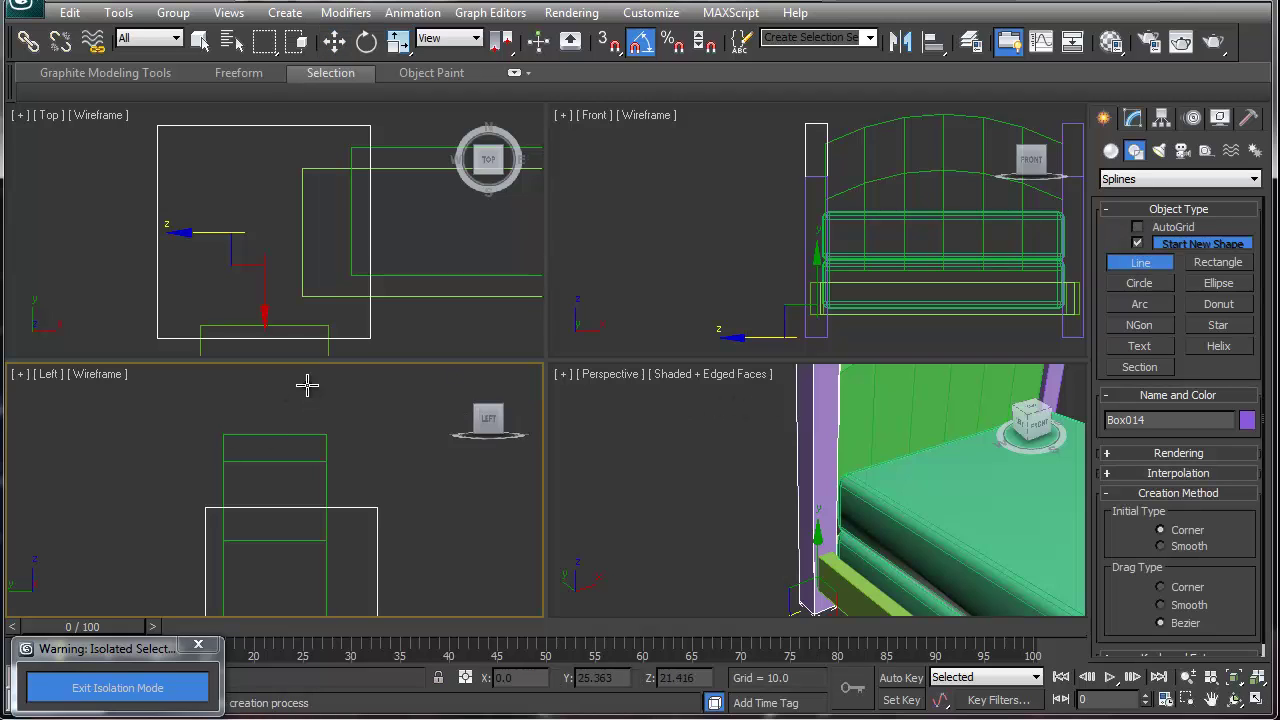
pyautogui.click(362, 507)
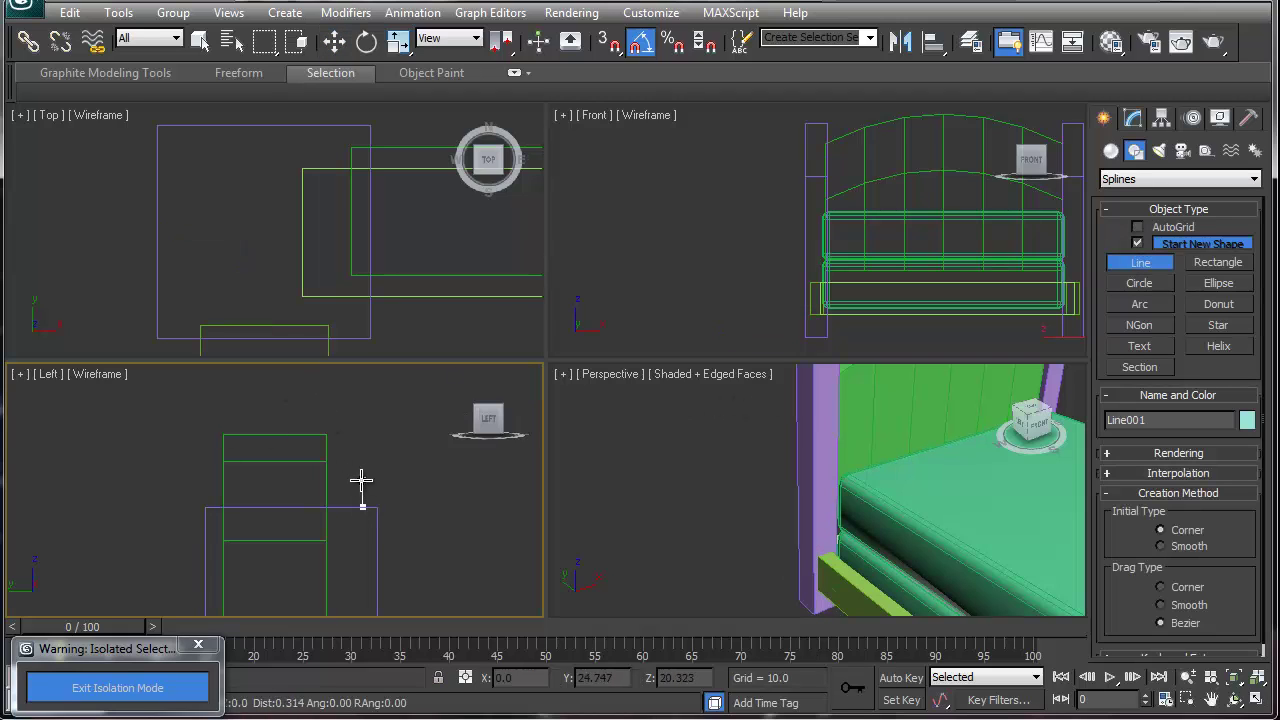
pyautogui.click(362, 490)
pyautogui.moveTo(335, 480); pyautogui.dragTo(328, 468)
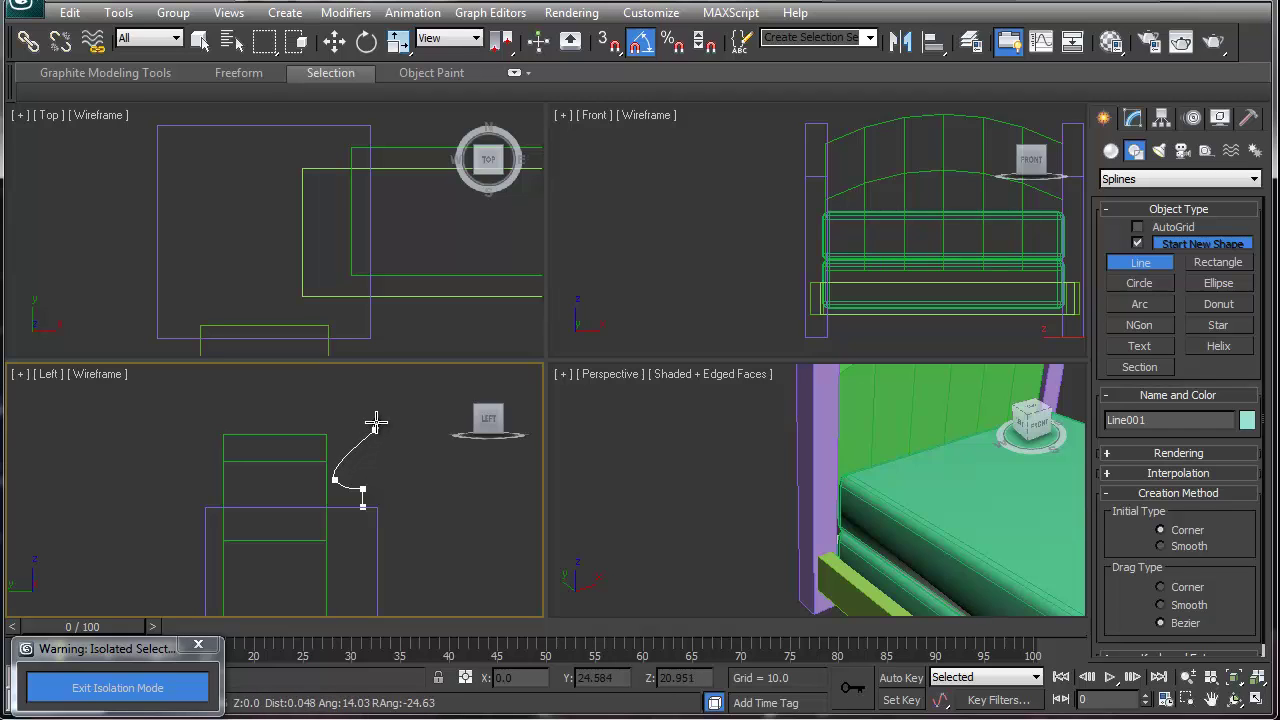
pyautogui.click(375, 430)
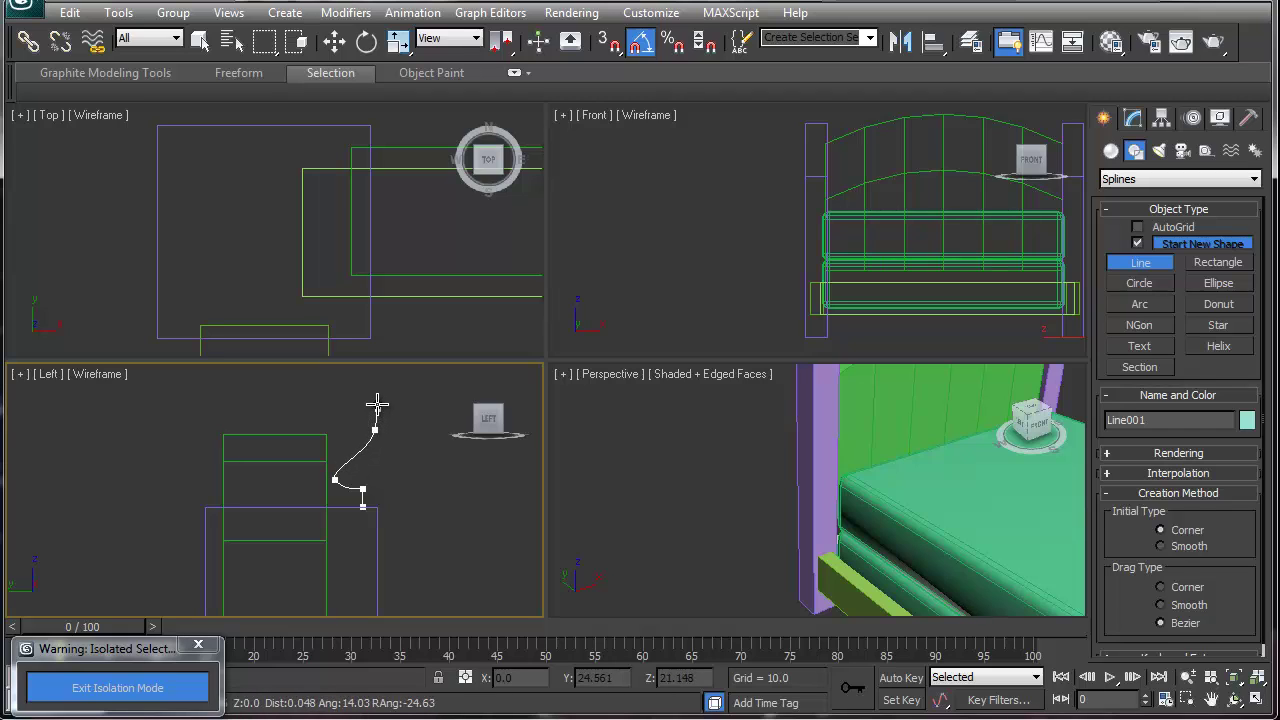
pyautogui.click(298, 372)
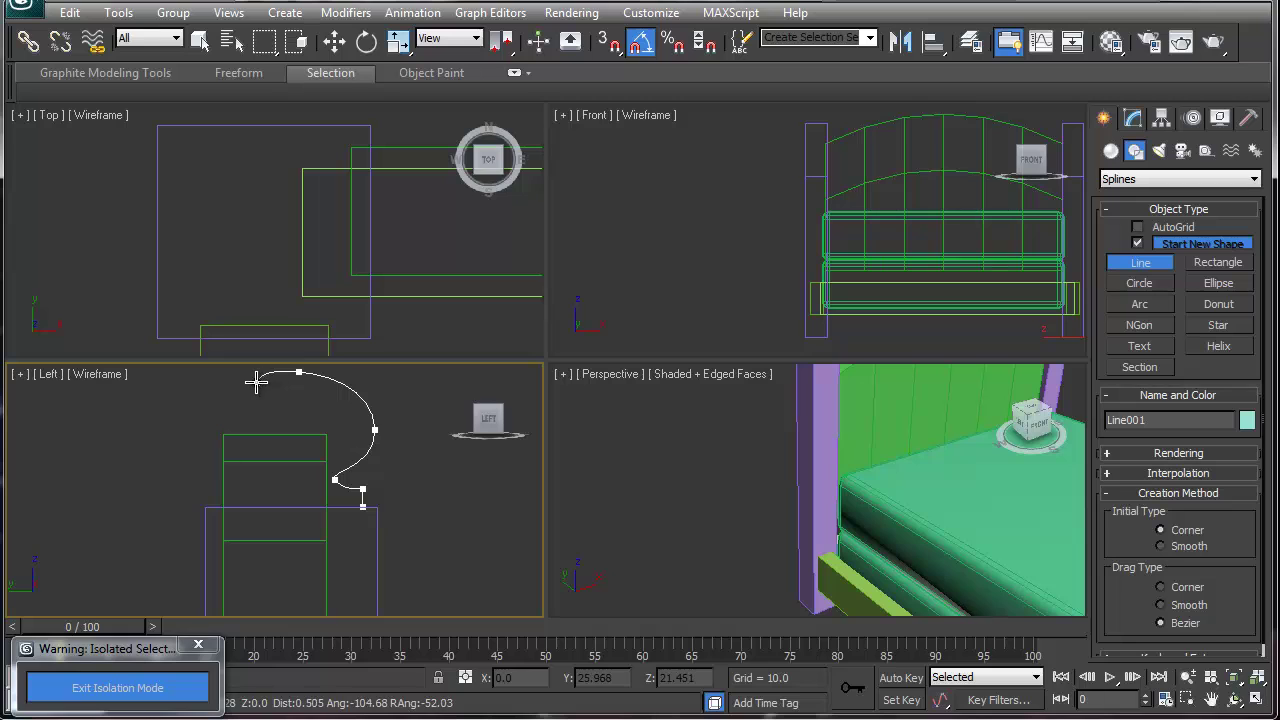
pyautogui.rightClick(256, 381)
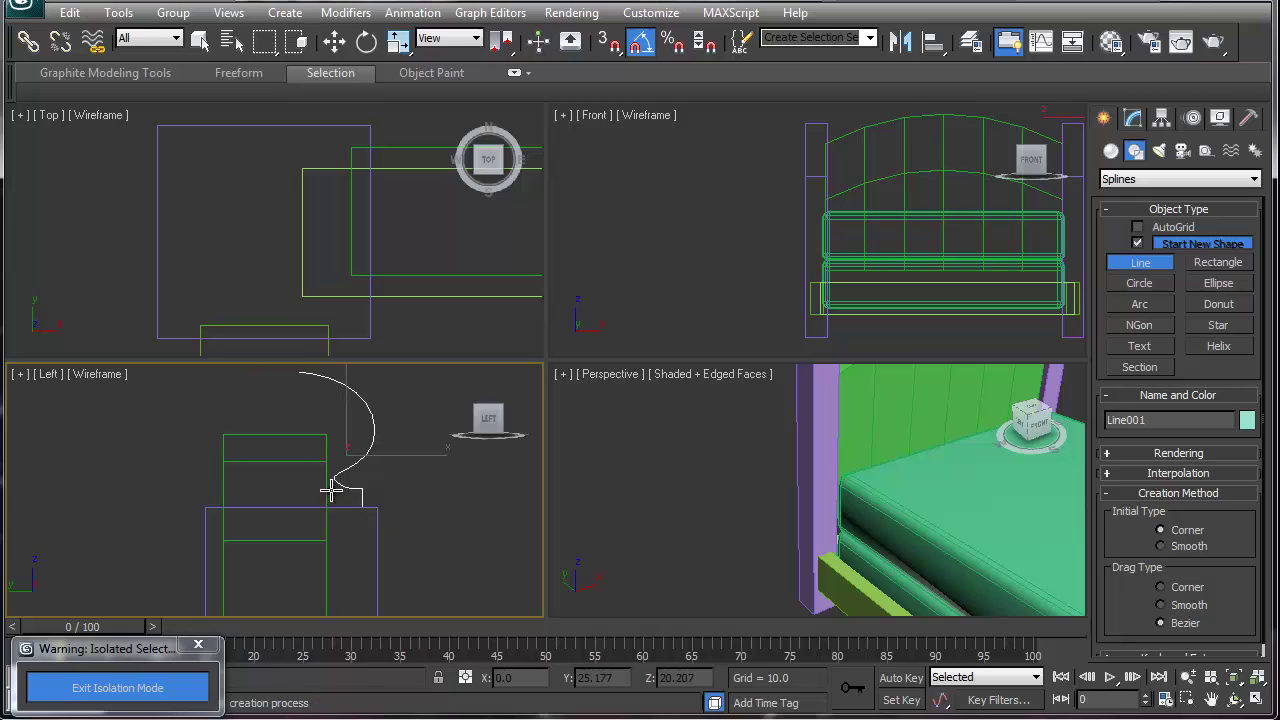
# - Apply a Lathe modifier to the knob profile and align its axis to Min for a full 360-degree rounded finial
pyautogui.click(1129, 119)
pyautogui.click(1254, 174)
pyautogui.scroll(-13, 1220, 380)
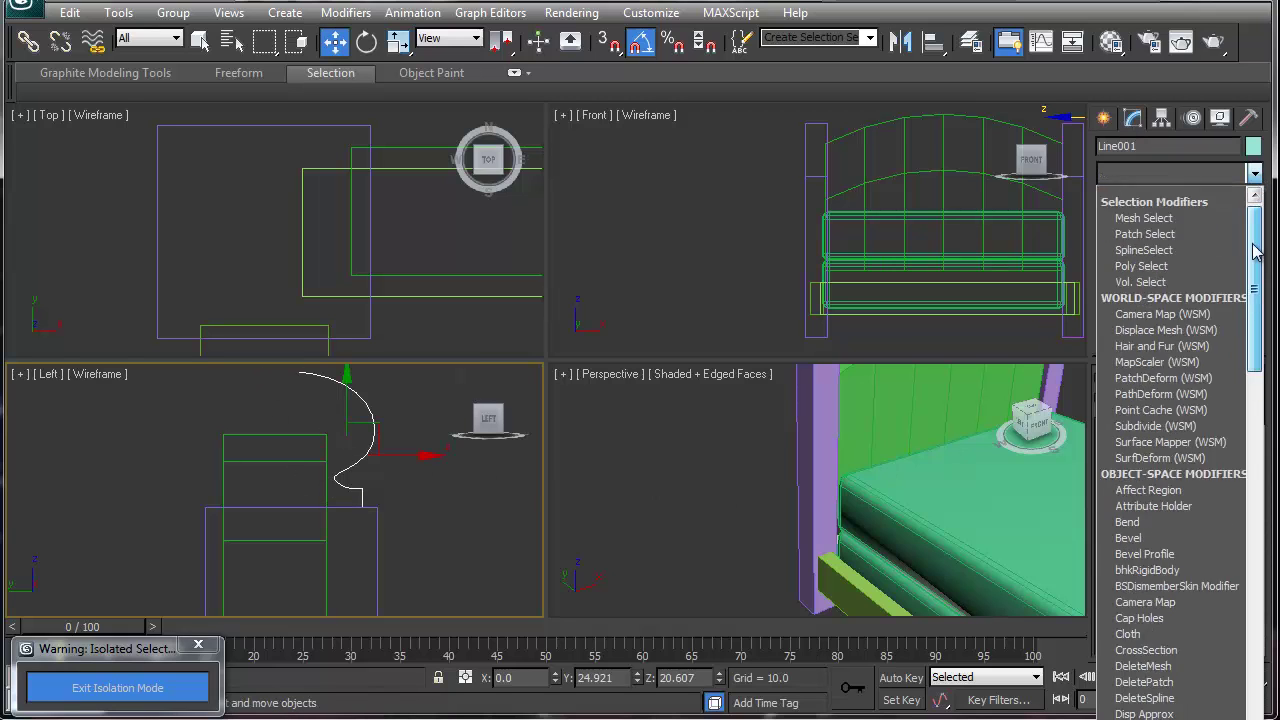
pyautogui.scroll(-4, 1212, 413)
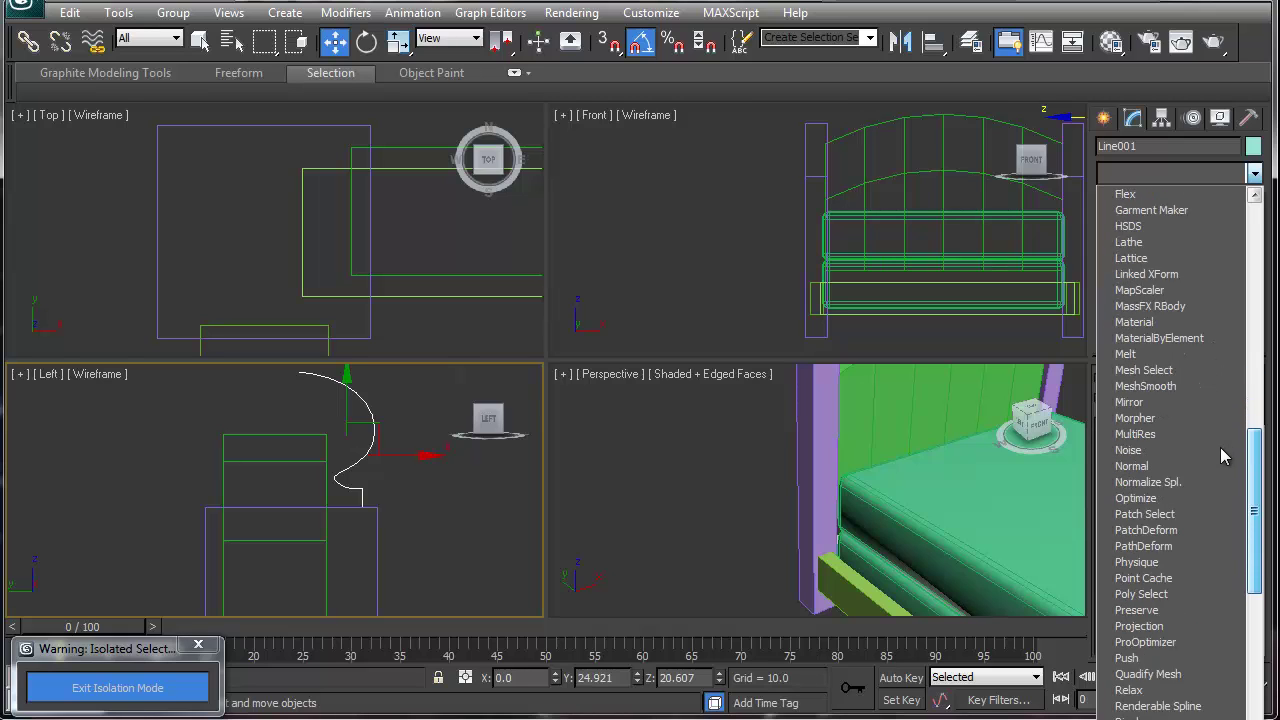
pyautogui.scroll(-1, 1227, 478)
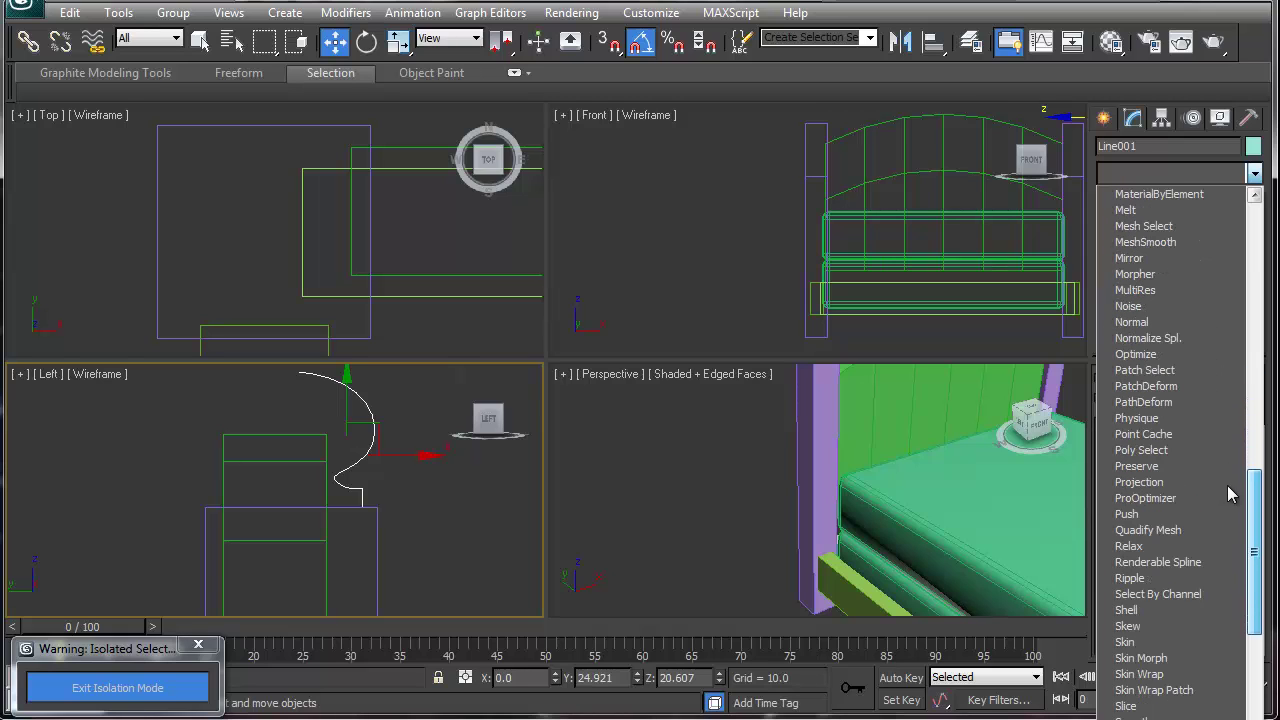
pyautogui.scroll(8, 1230, 494)
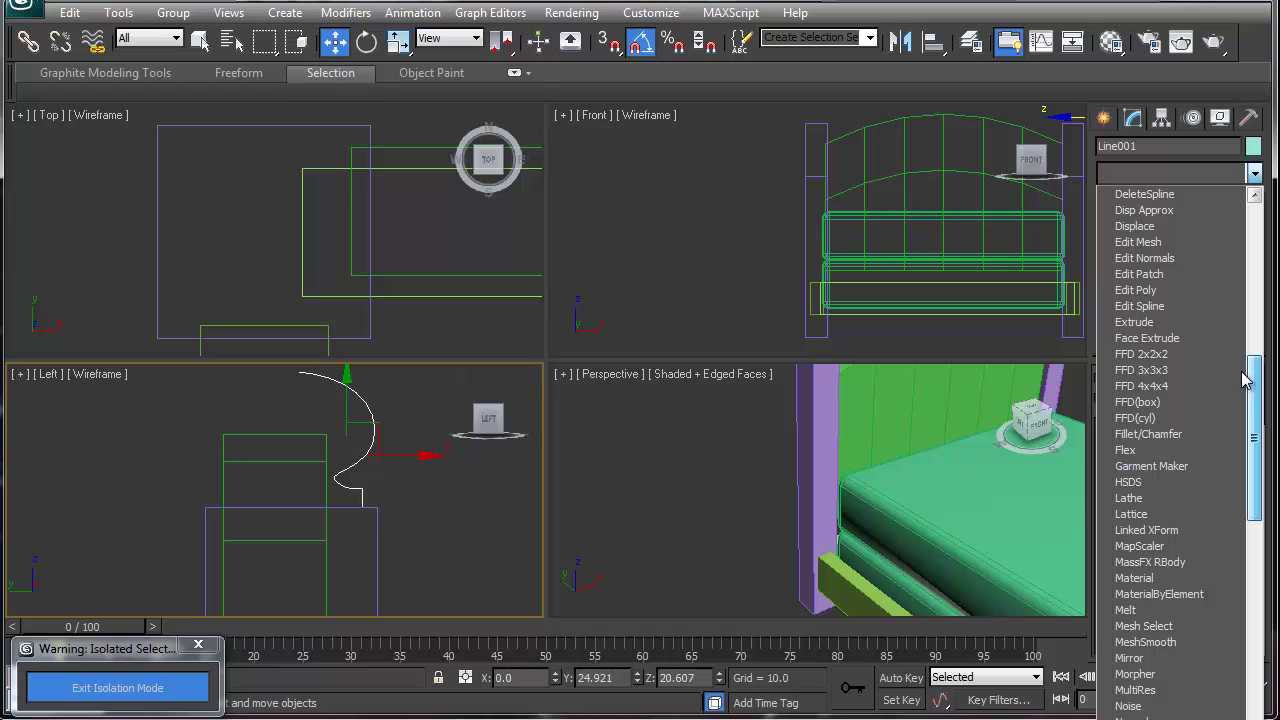
pyautogui.moveTo(1245, 380); pyautogui.dragTo(1253, 338)
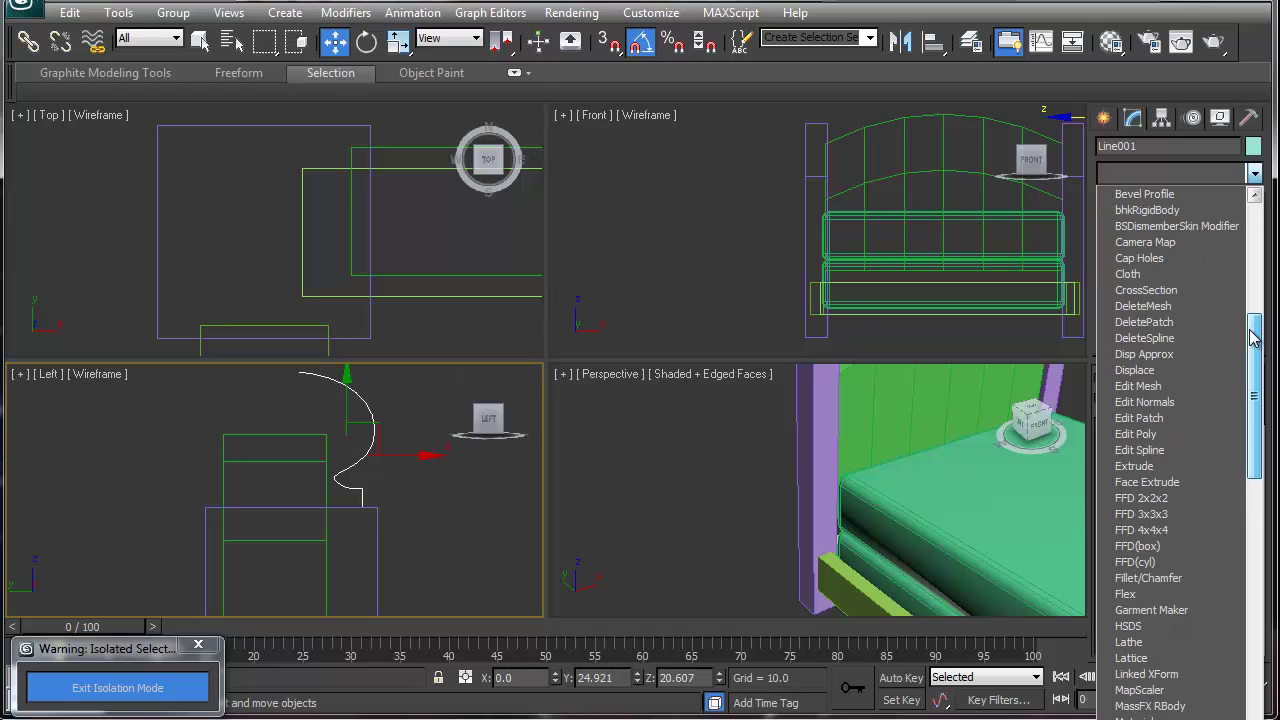
pyautogui.click(1130, 642)
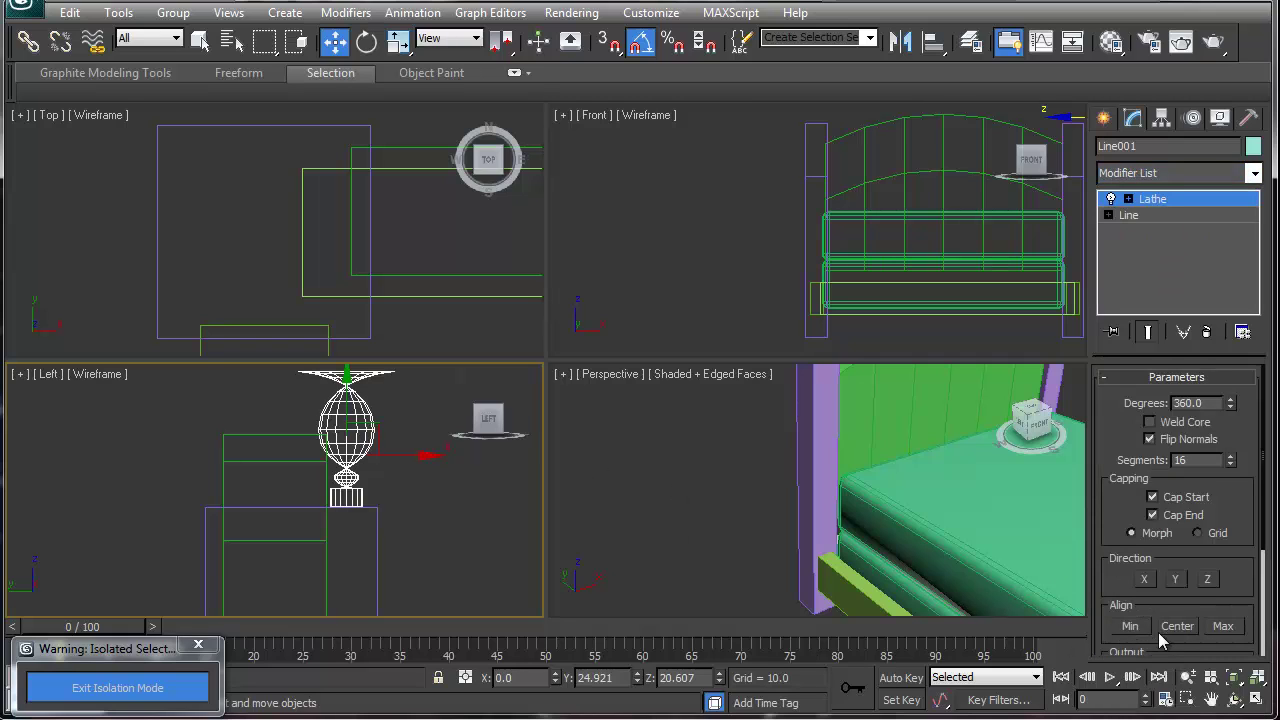
pyautogui.click(1130, 626)
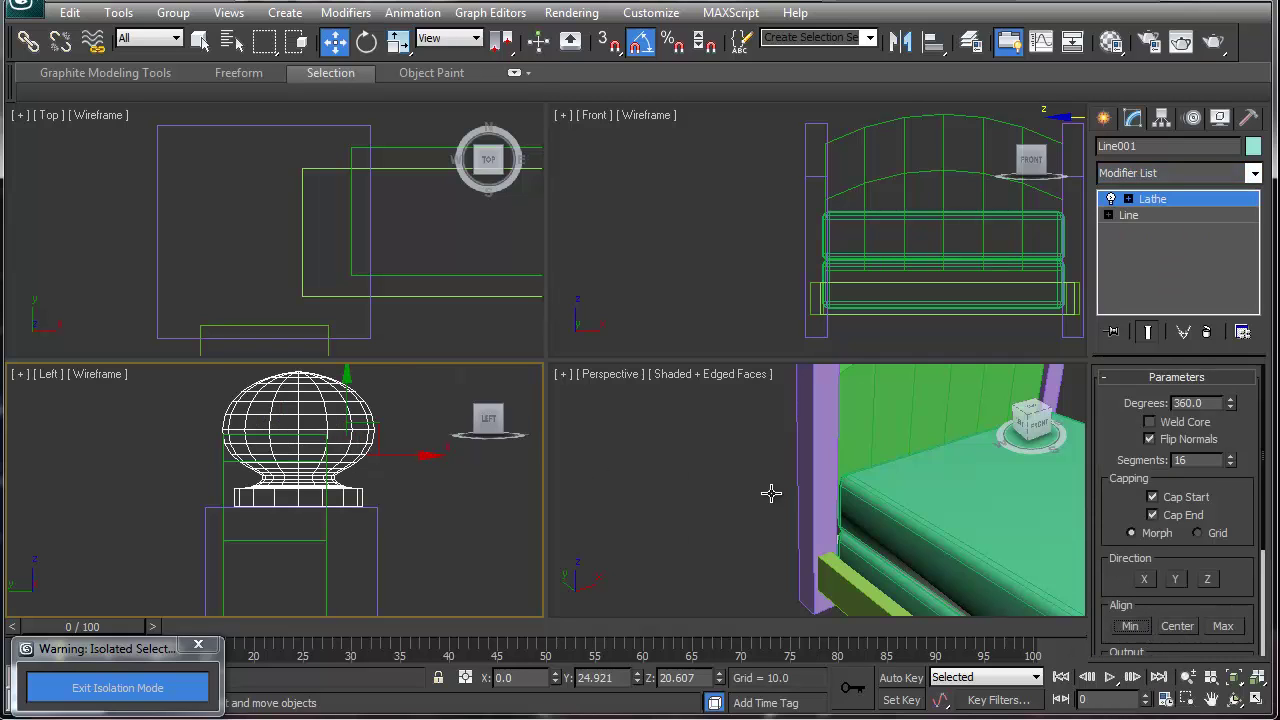
# - Move the lathed knob onto the head-end post and centre it there, at about X -30.47 and Y 24.99
pyautogui.scroll(-6, 866, 453)
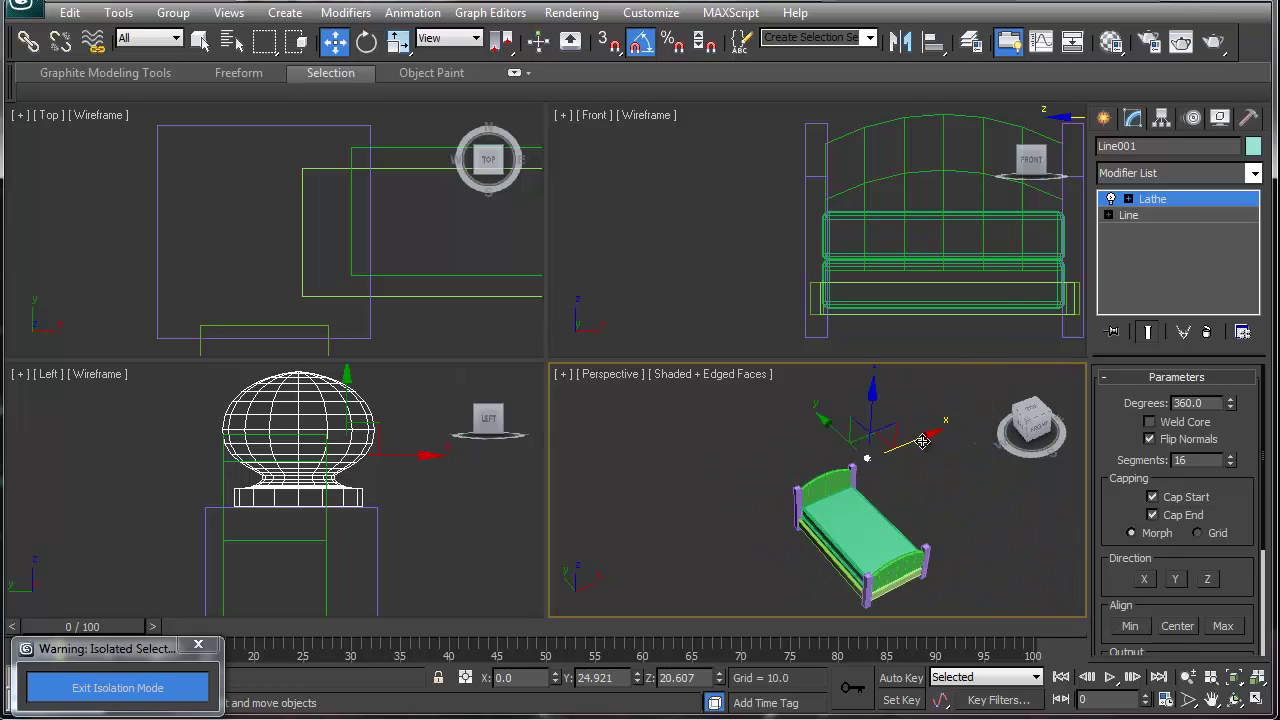
pyautogui.moveTo(922, 441); pyautogui.dragTo(848, 463)
pyautogui.click(300, 262)
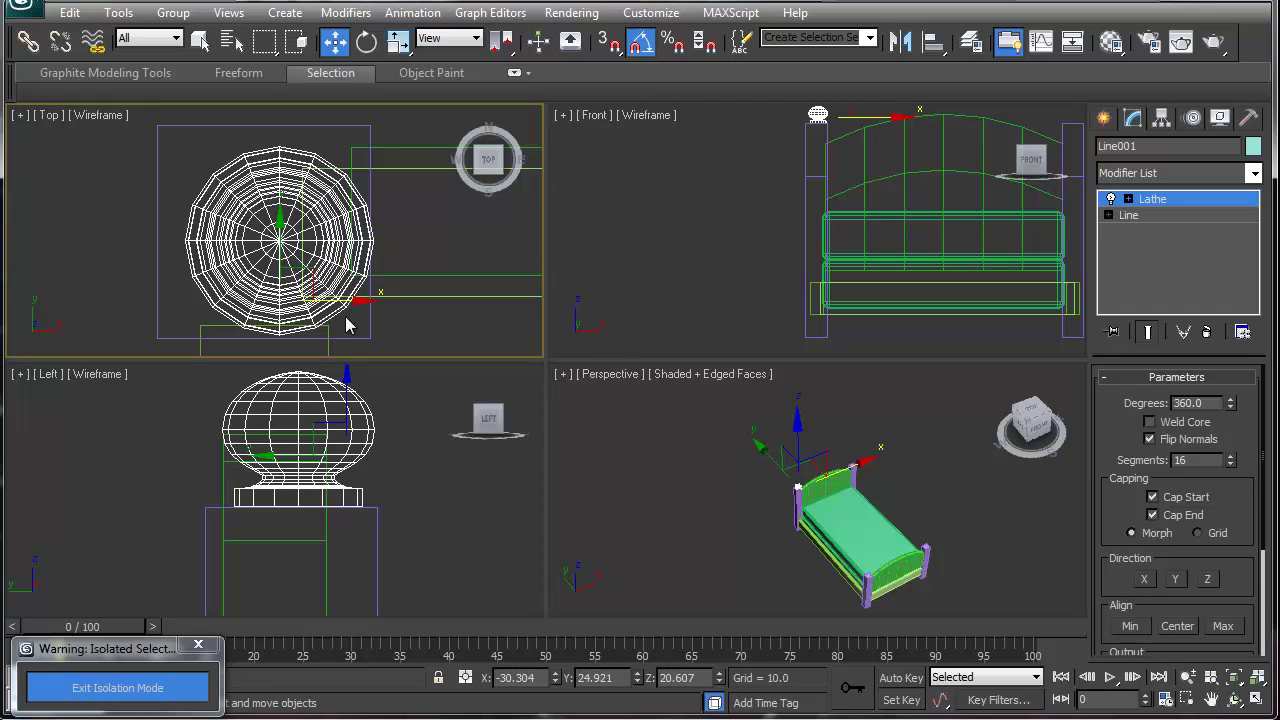
pyautogui.moveTo(340, 299); pyautogui.dragTo(322, 298)
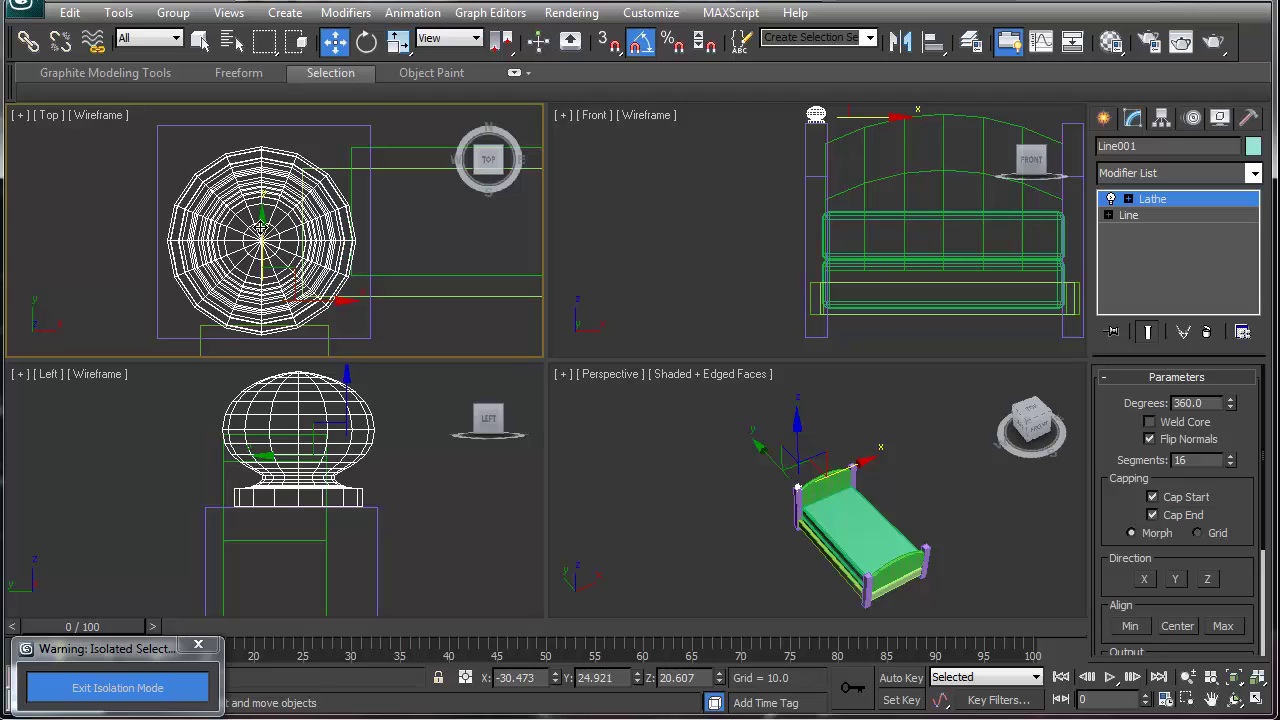
pyautogui.moveTo(255, 216); pyautogui.dragTo(262, 216)
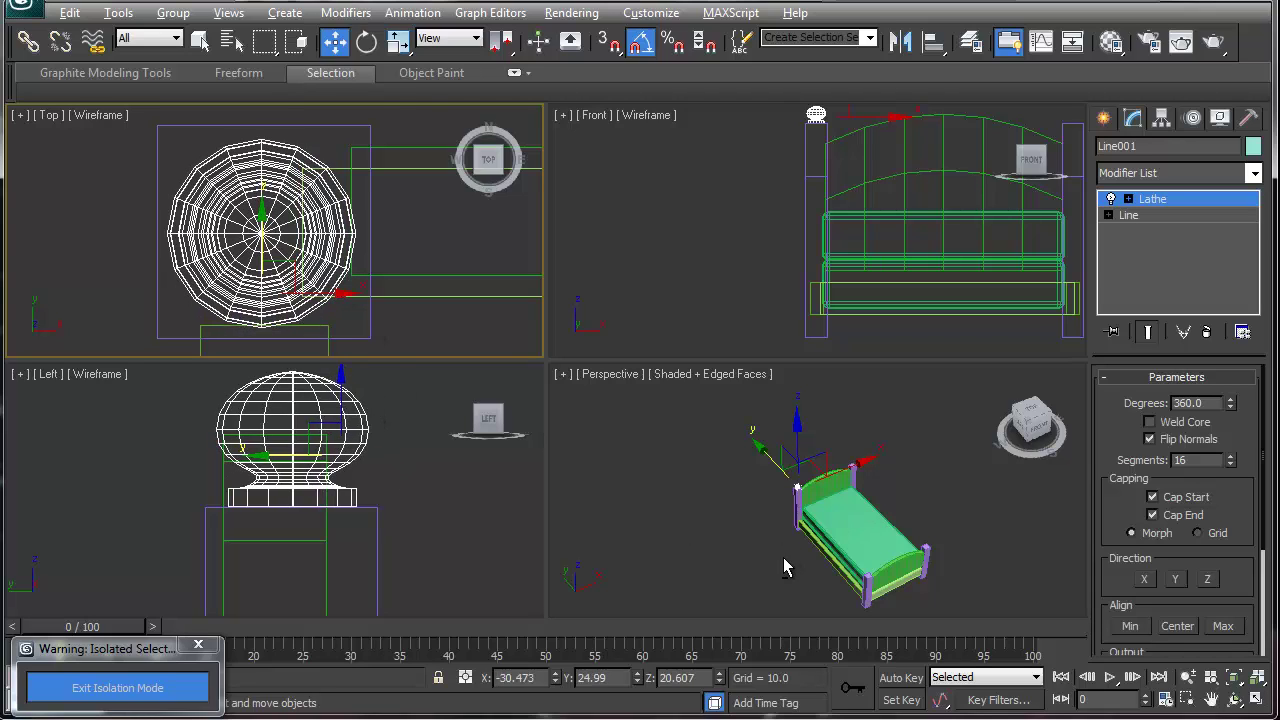
pyautogui.click(884, 117)
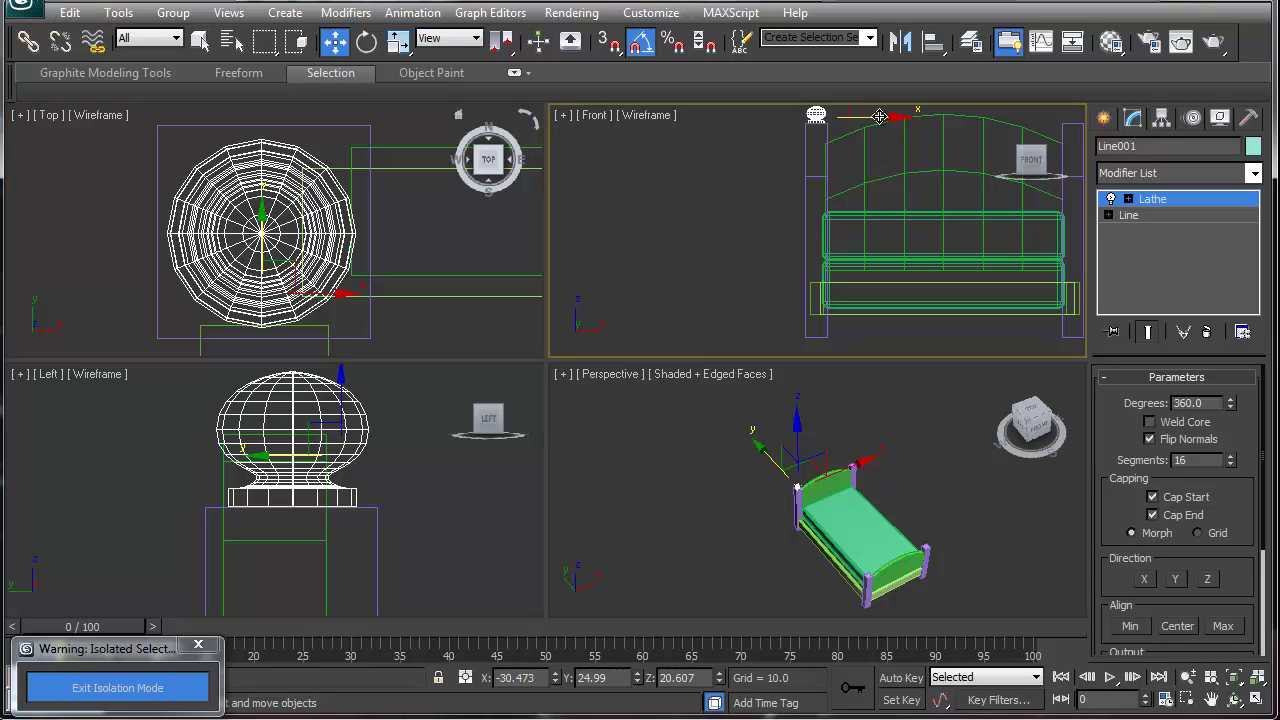
# - Copy the lathed knob along X onto the opposite head-end post, at about X -6.46
pyautogui.moveTo(879, 117); pyautogui.dragTo(757, 165, button='middle')
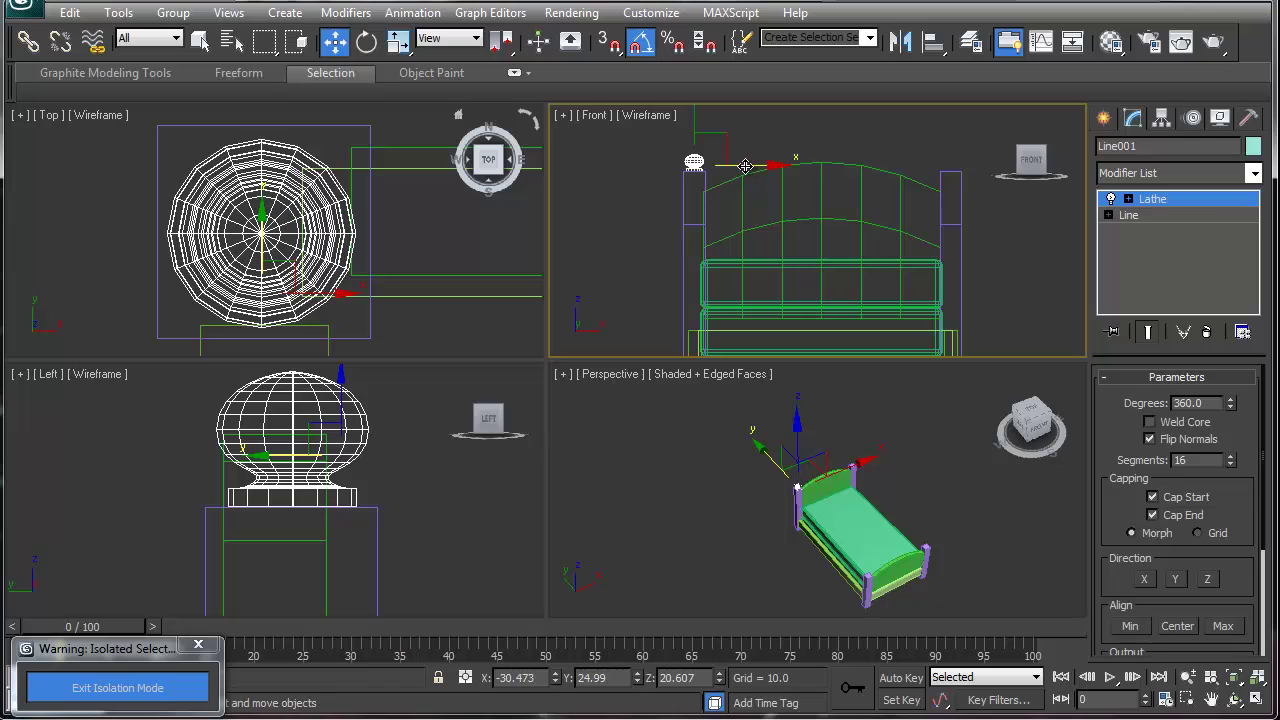
pyautogui.keyDown('shift'); pyautogui.moveTo(745, 166); pyautogui.dragTo(1002, 160); pyautogui.keyUp('shift')
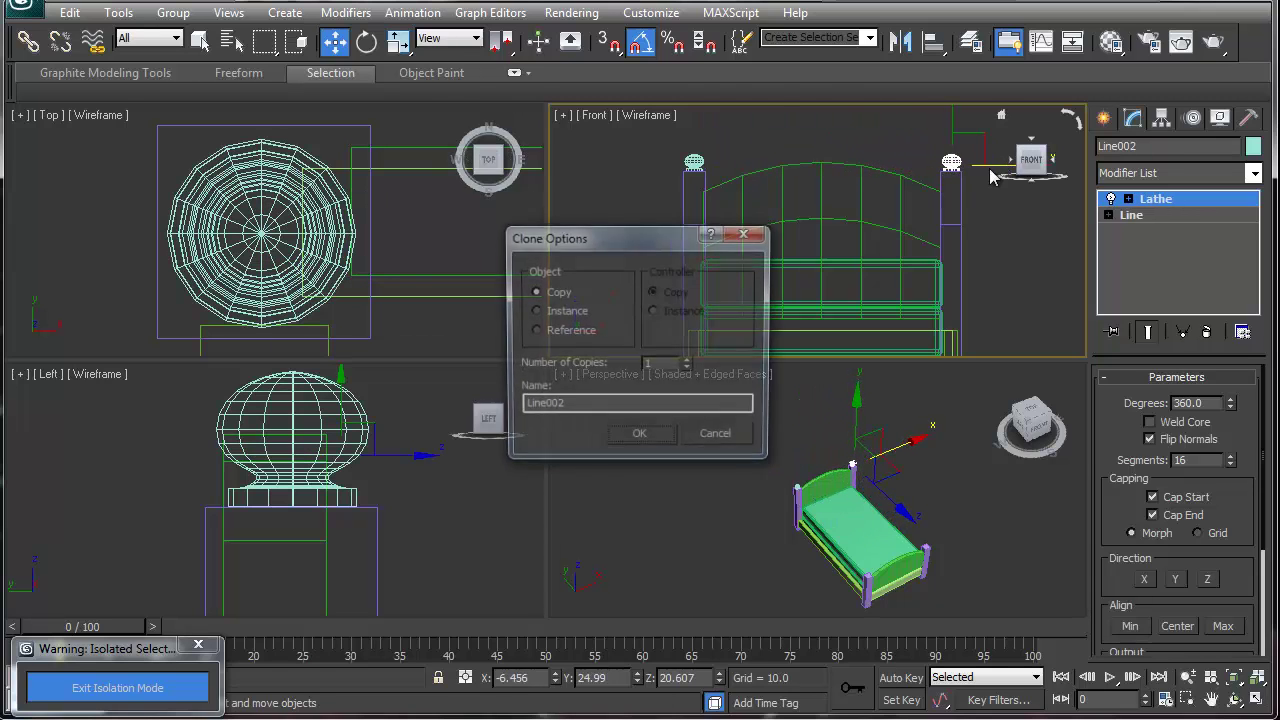
pyautogui.click(650, 438)
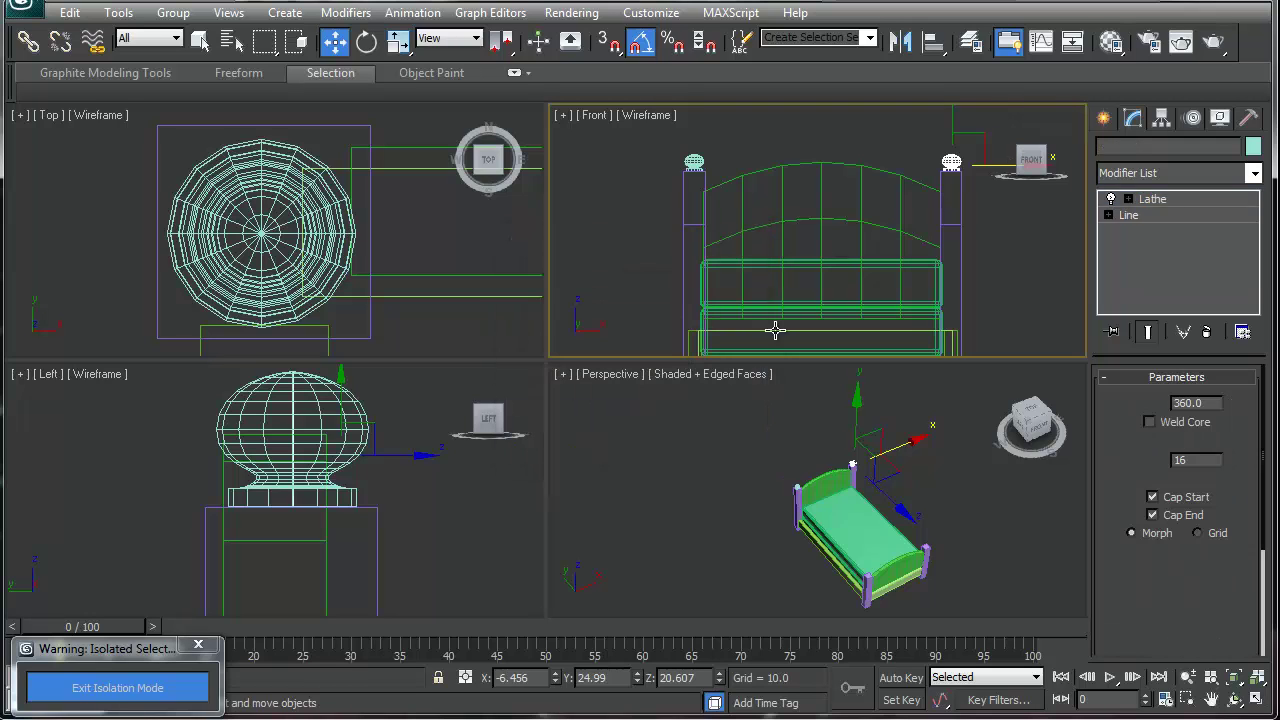
# - Select both head-end knobs and copy them together in the Left view onto the shorter foot-end posts
pyautogui.keyDown('ctrl'); pyautogui.click(694, 161); pyautogui.keyUp('ctrl')
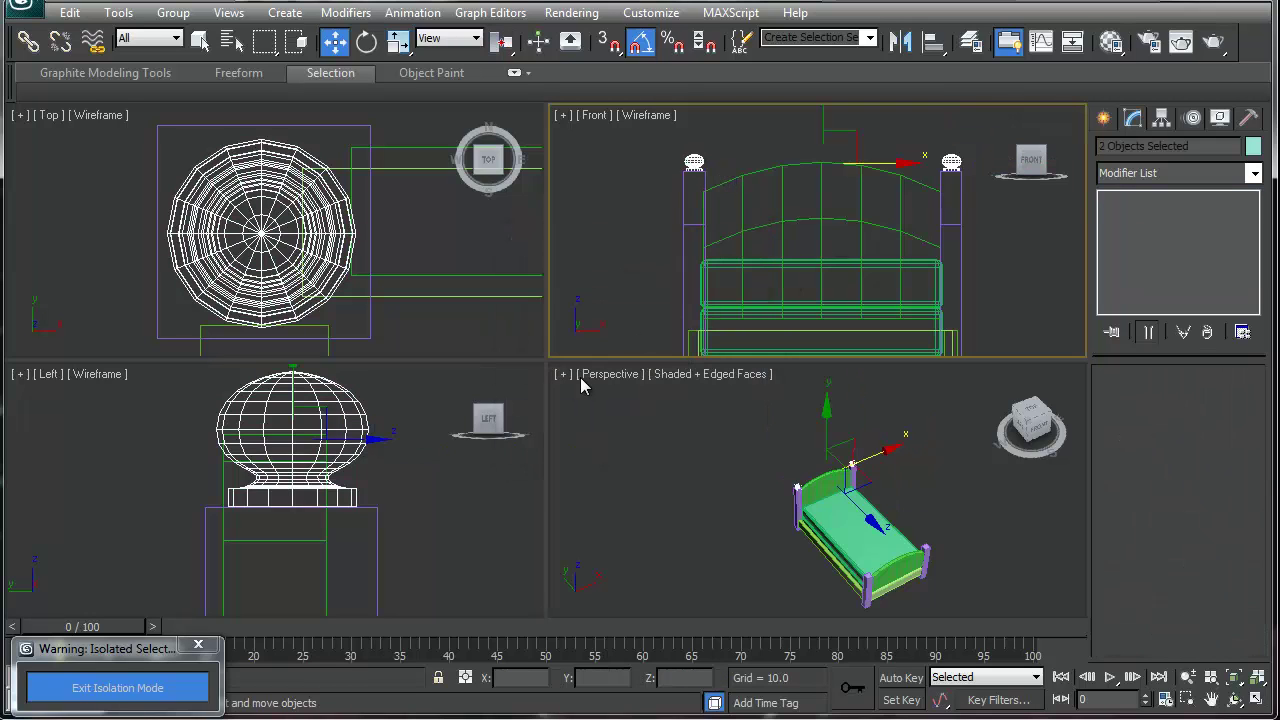
pyautogui.press('z')
pyautogui.moveTo(399, 466); pyautogui.dragTo(316, 433, button='middle')
pyautogui.press('z')
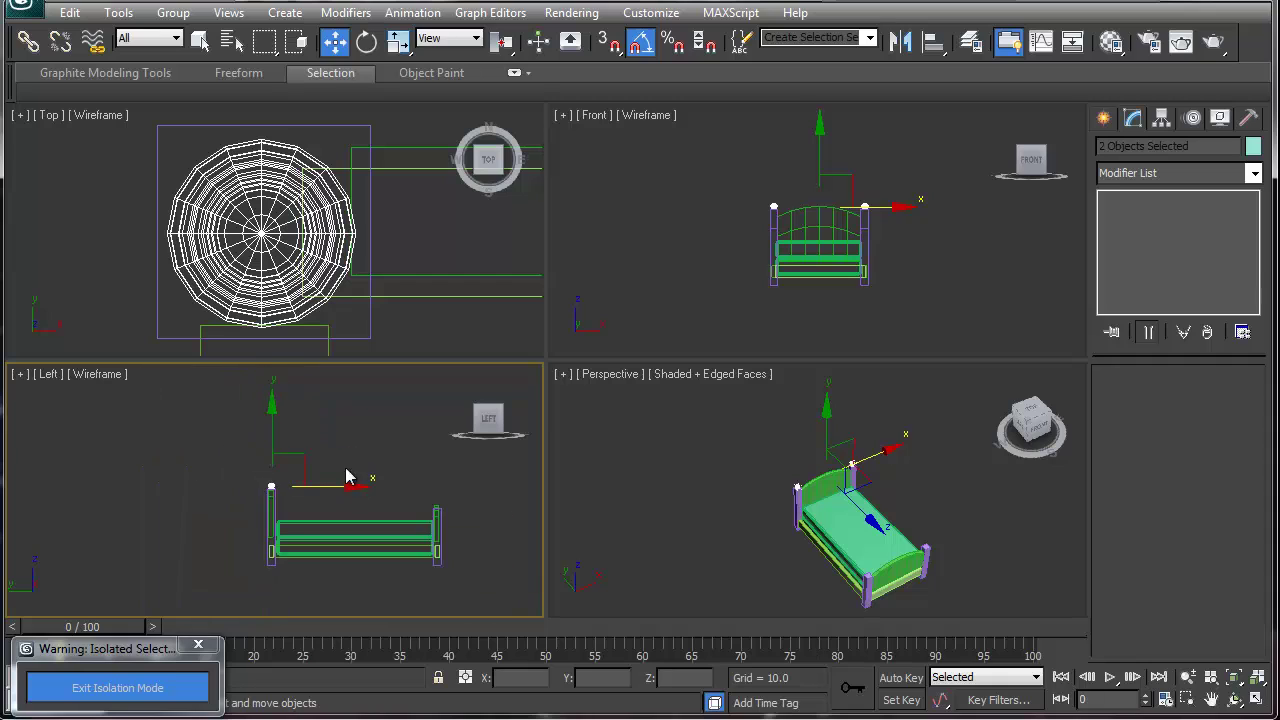
pyautogui.moveTo(357, 500); pyautogui.dragTo(251, 506, button='middle')
pyautogui.scroll(2, 251, 506)
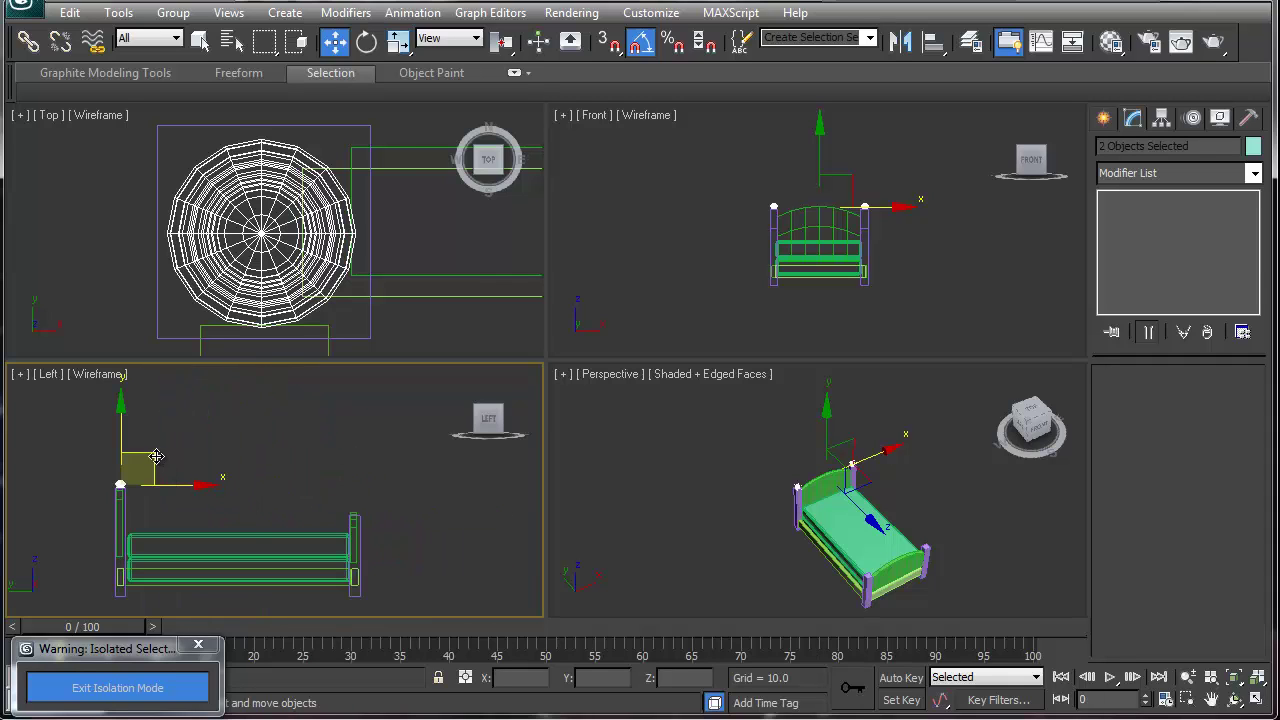
pyautogui.moveTo(155, 456); pyautogui.dragTo(388, 485)
pyautogui.click(644, 432)
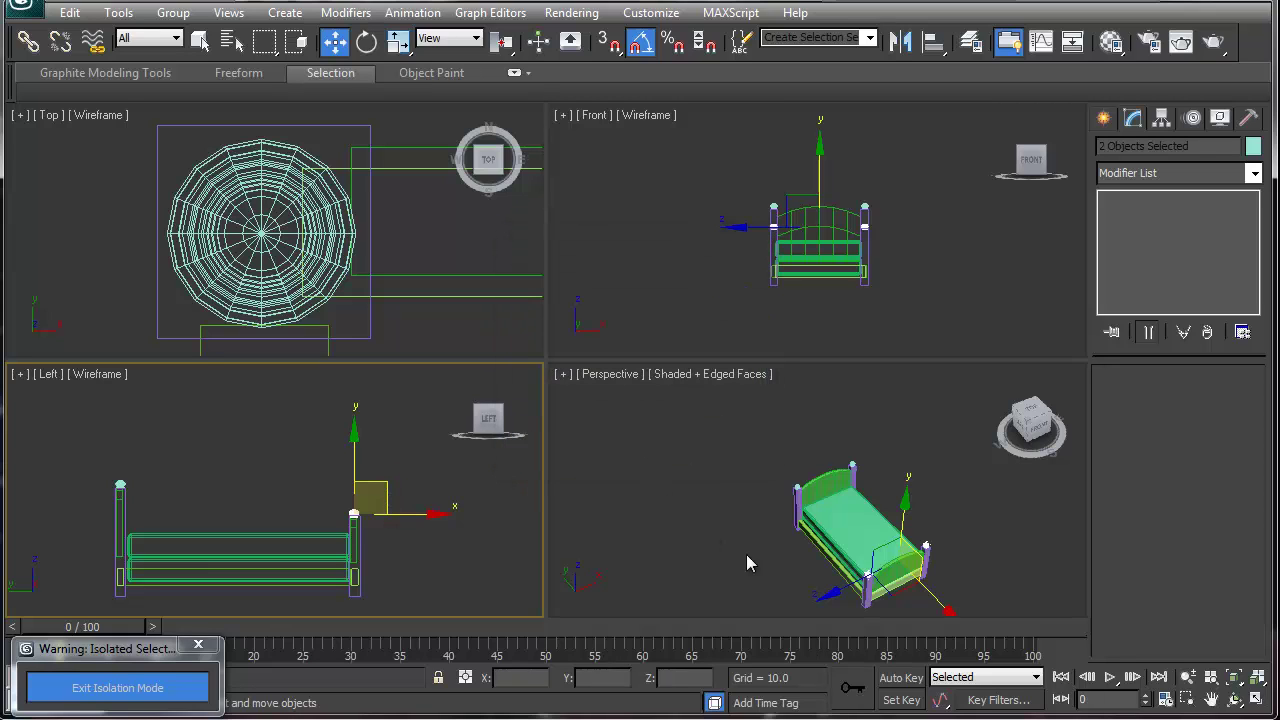
# - Fine-tune the two copied knobs in the Left view so they sit on top of the foot-end posts
pyautogui.scroll(8, 893, 562)
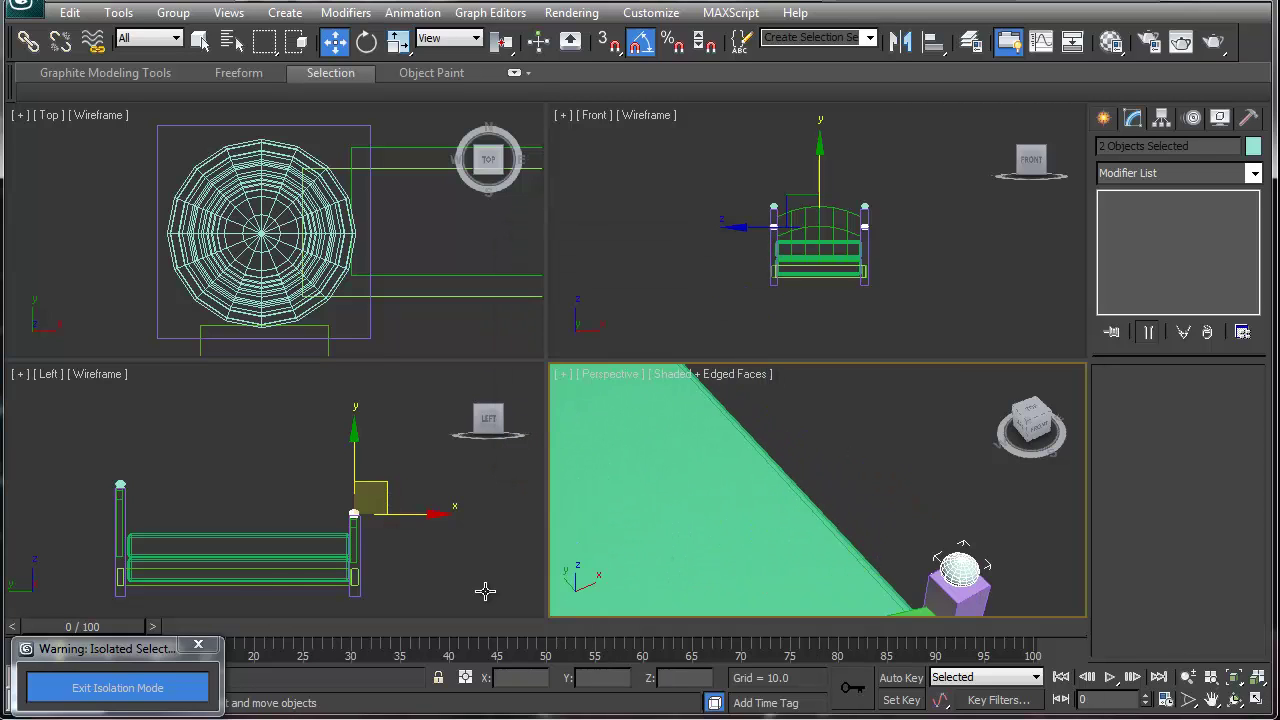
pyautogui.scroll(6, 363, 527)
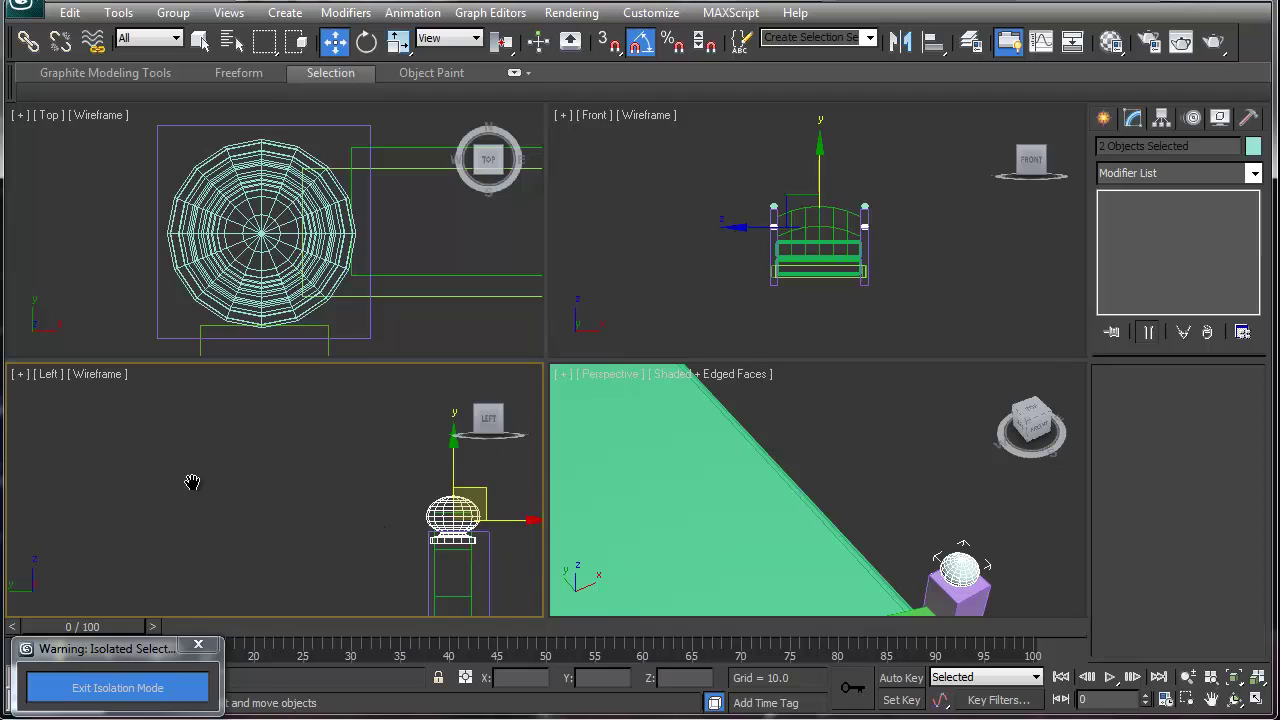
pyautogui.moveTo(347, 458); pyautogui.dragTo(356, 446)
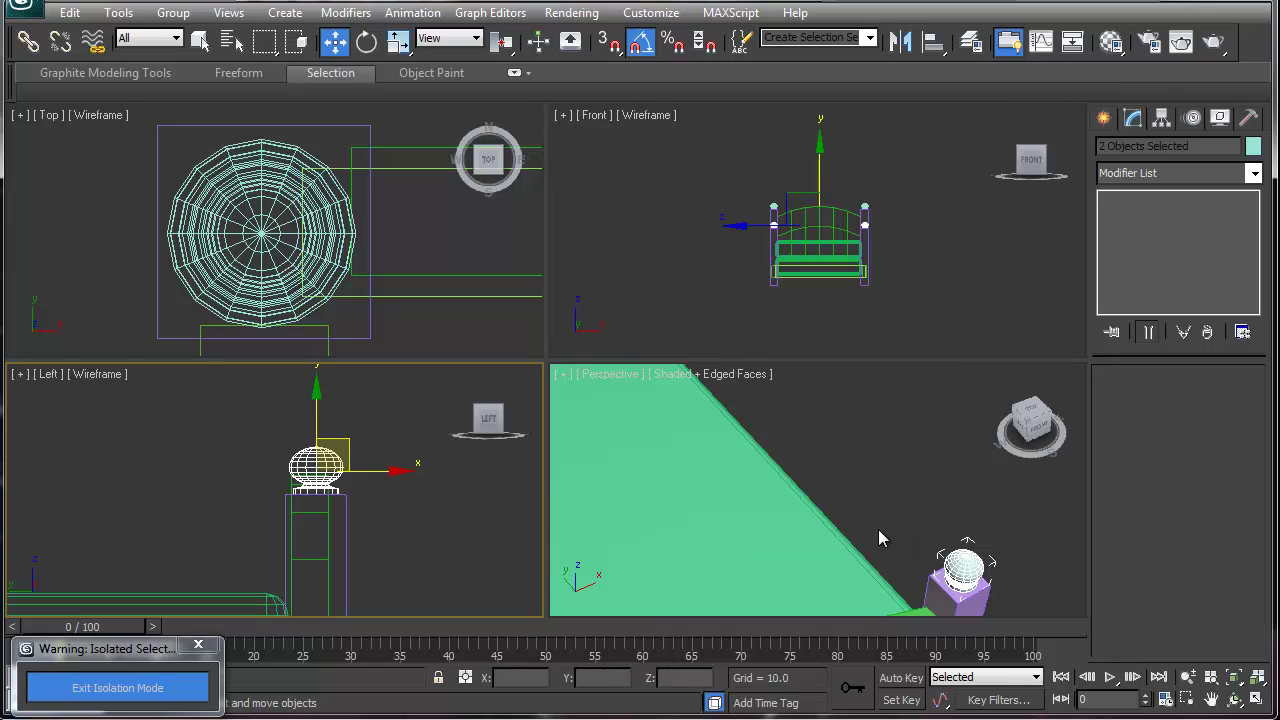
pyautogui.rightClick(787, 553)
pyautogui.press('z')
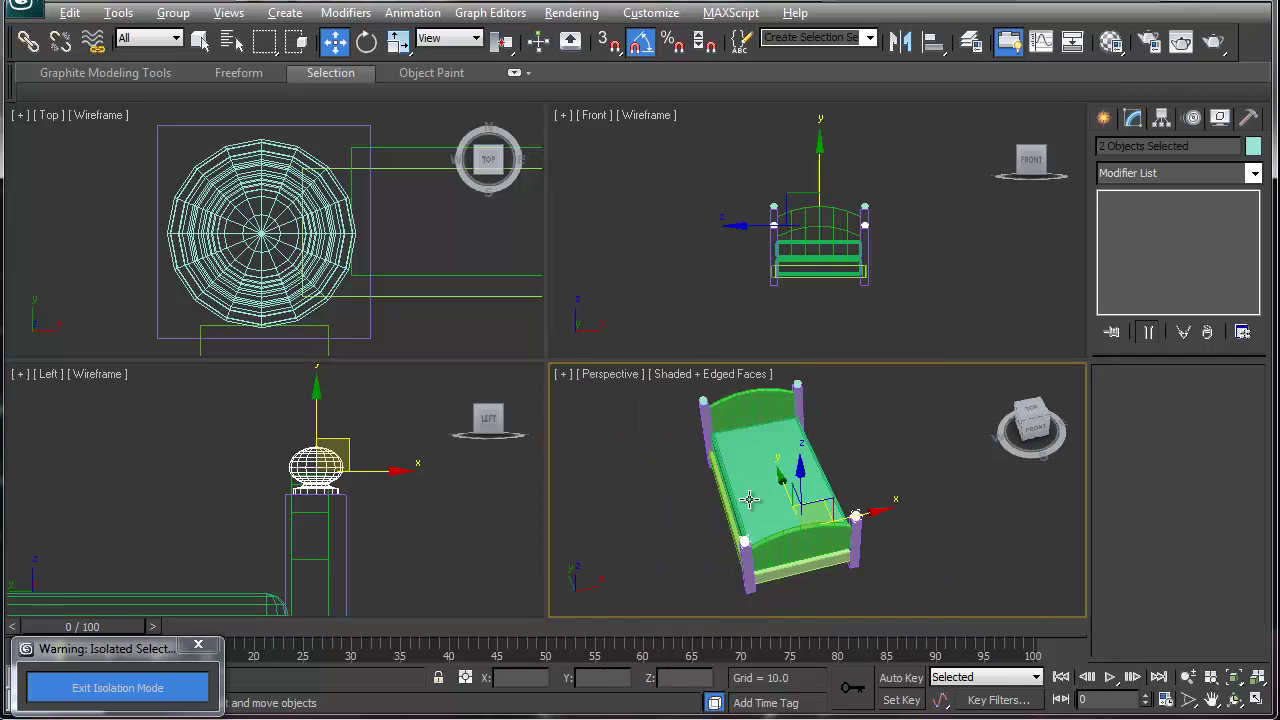
pyautogui.keyDown('alt'); pyautogui.moveTo(722, 503); pyautogui.dragTo(765, 487, button='middle'); pyautogui.keyUp('alt')
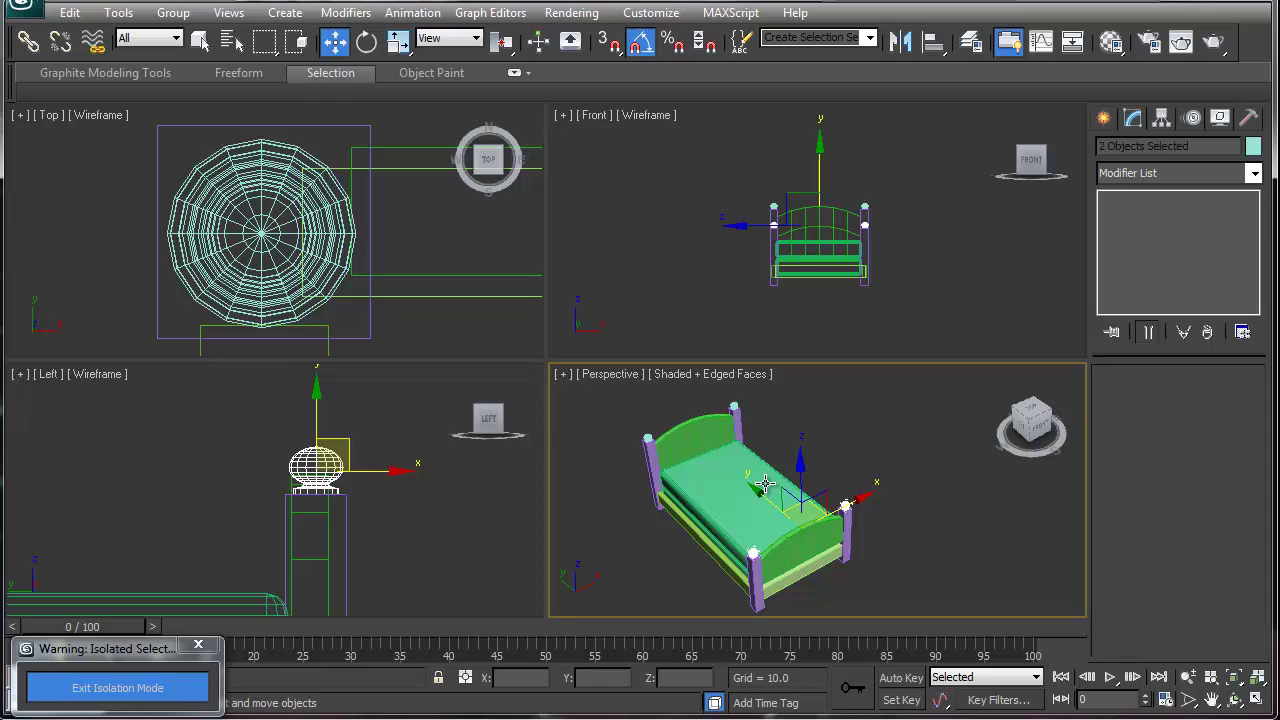
# - Create a plane over the bed in the Top view, about 36.19 long and 46.40 wide, with 4 by 4 segments
pyautogui.click(1104, 118)
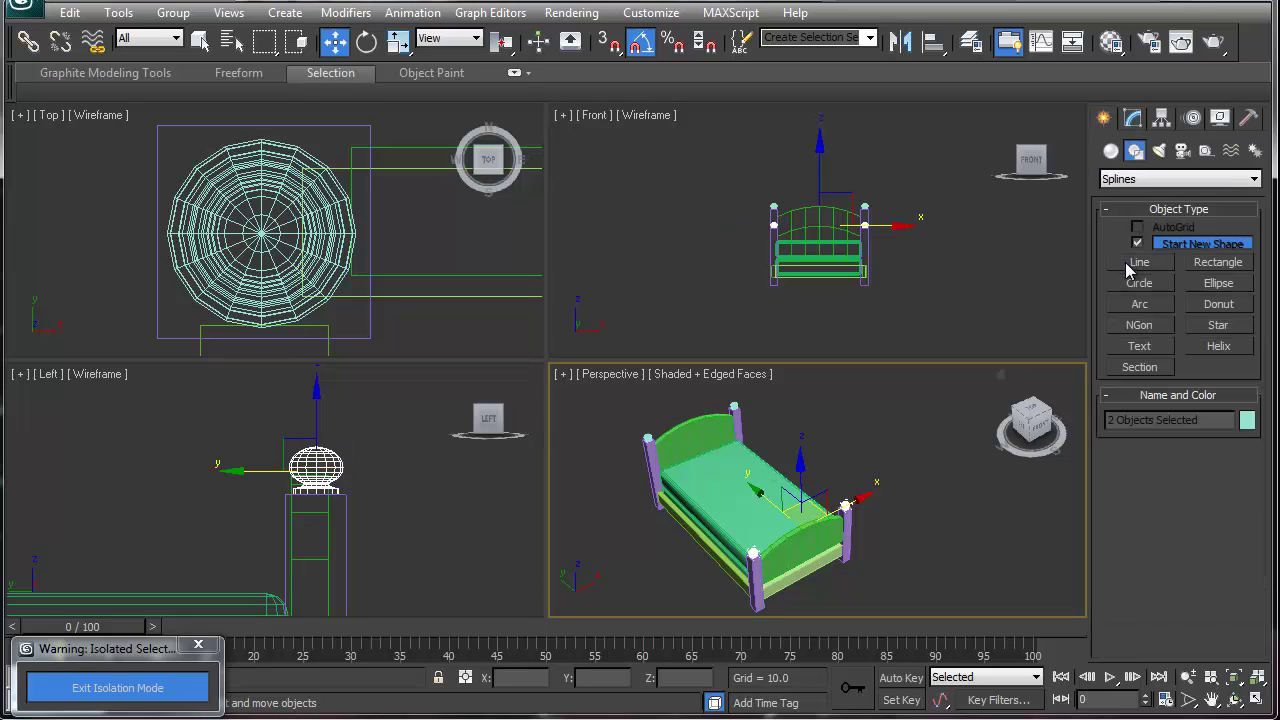
pyautogui.click(1110, 150)
pyautogui.click(1218, 330)
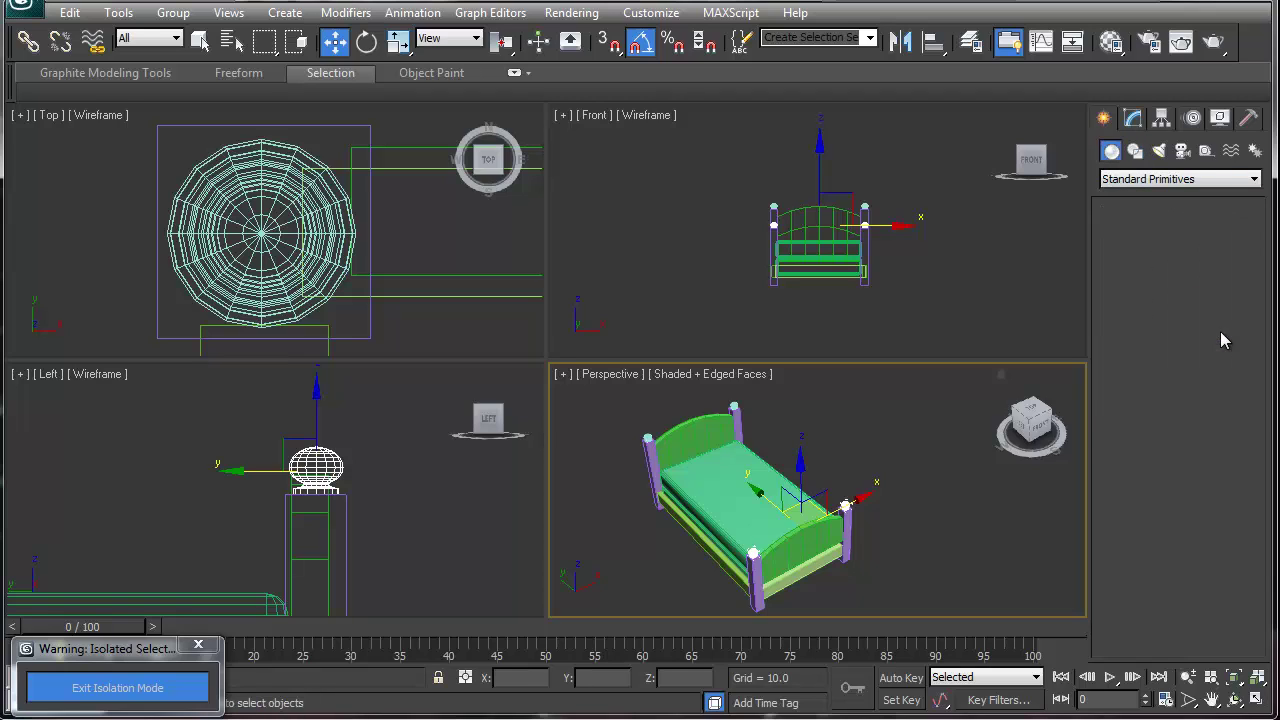
pyautogui.click(113, 263)
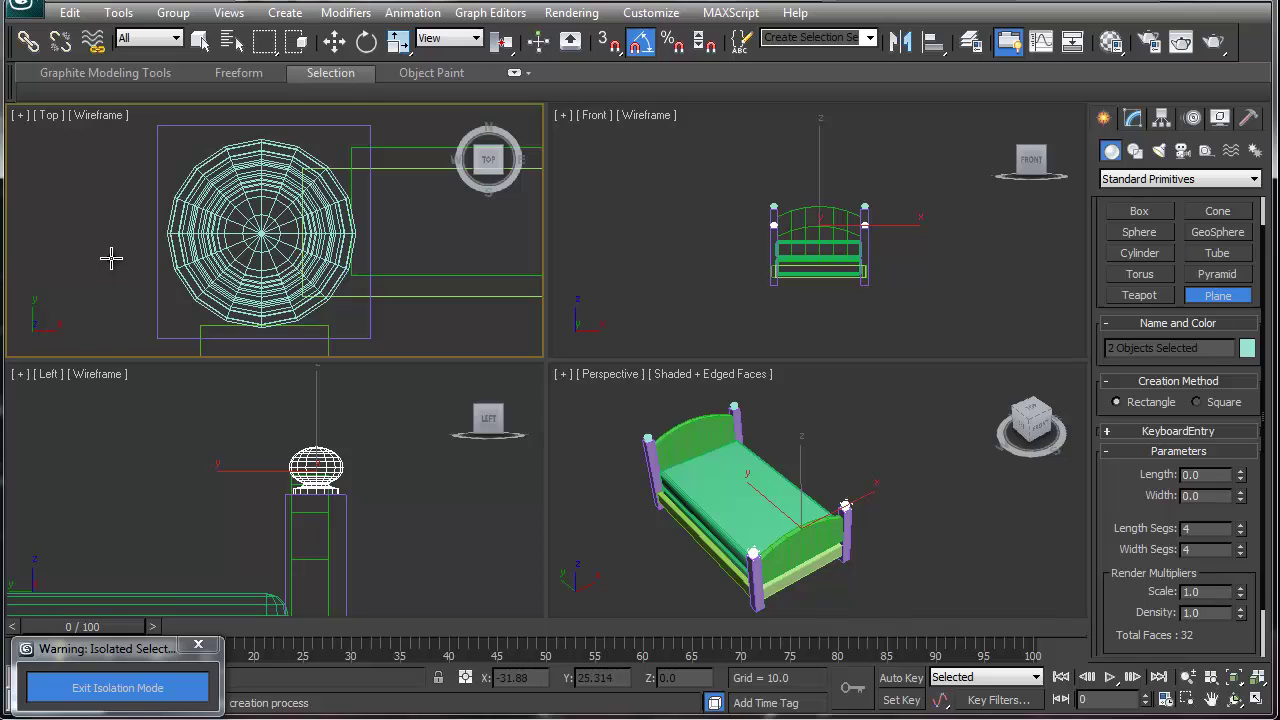
pyautogui.rightClick(111, 258)
pyautogui.click(120, 264)
pyautogui.press('z')
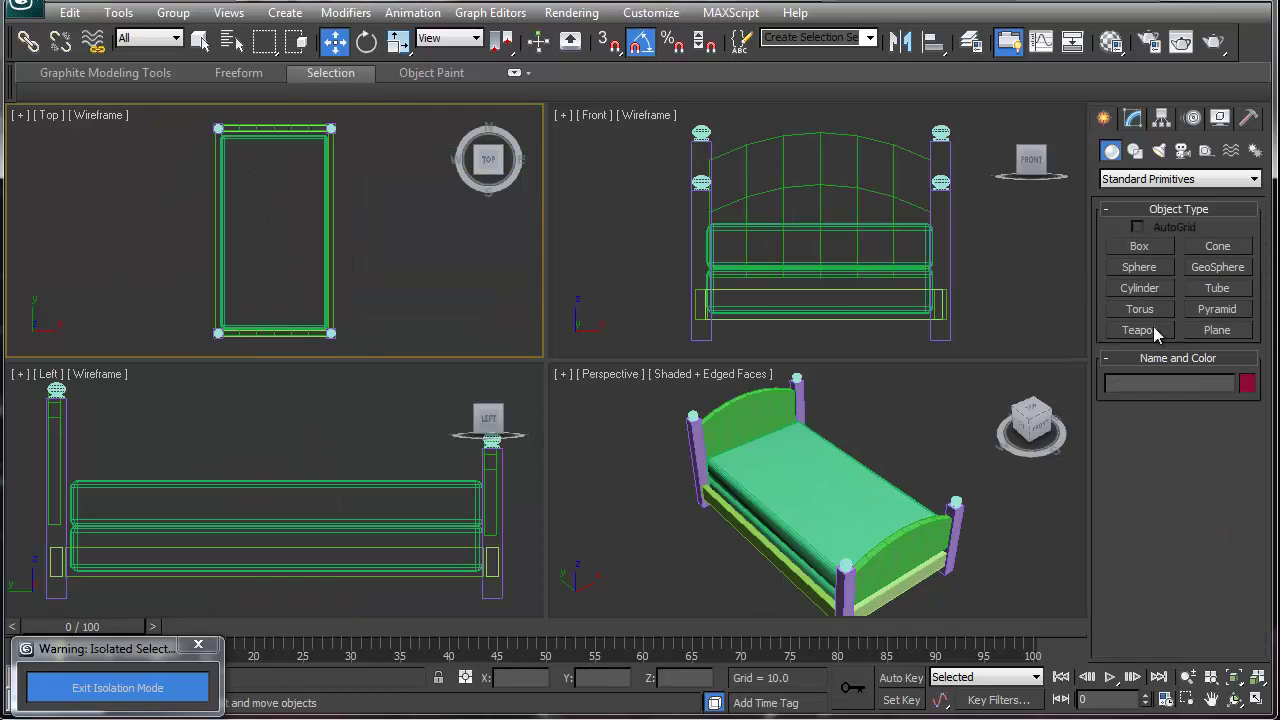
pyautogui.click(1210, 333)
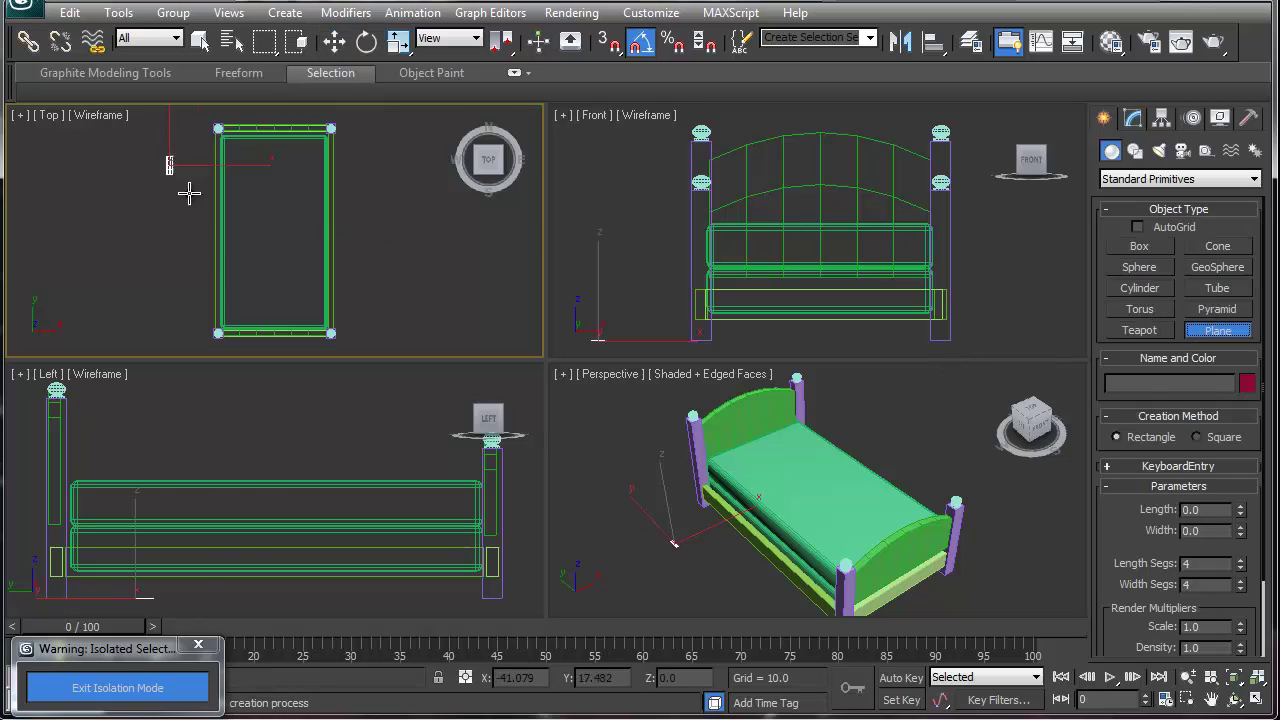
pyautogui.moveTo(167, 156); pyautogui.dragTo(384, 325)
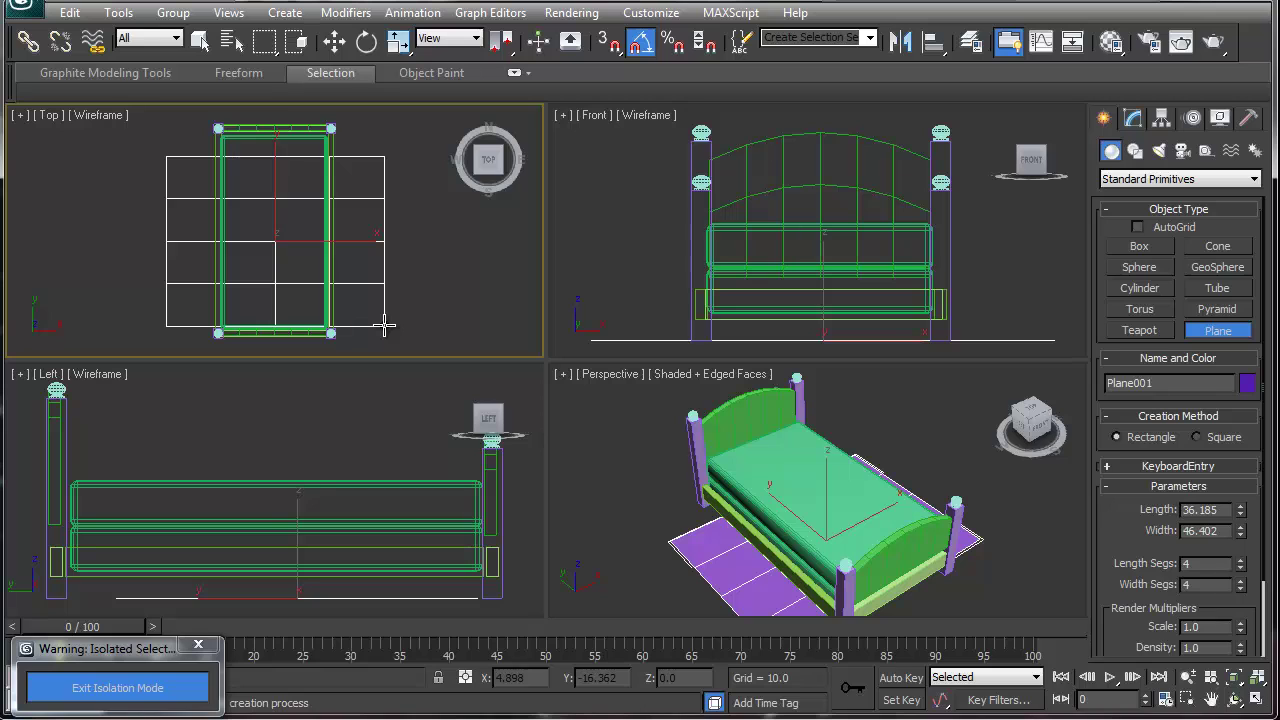
# - Raise the plane to about Z 12.315, just above the mattress, and shift it slightly along the bed to Y 1.42
pyautogui.press('w')
pyautogui.click(826, 487)
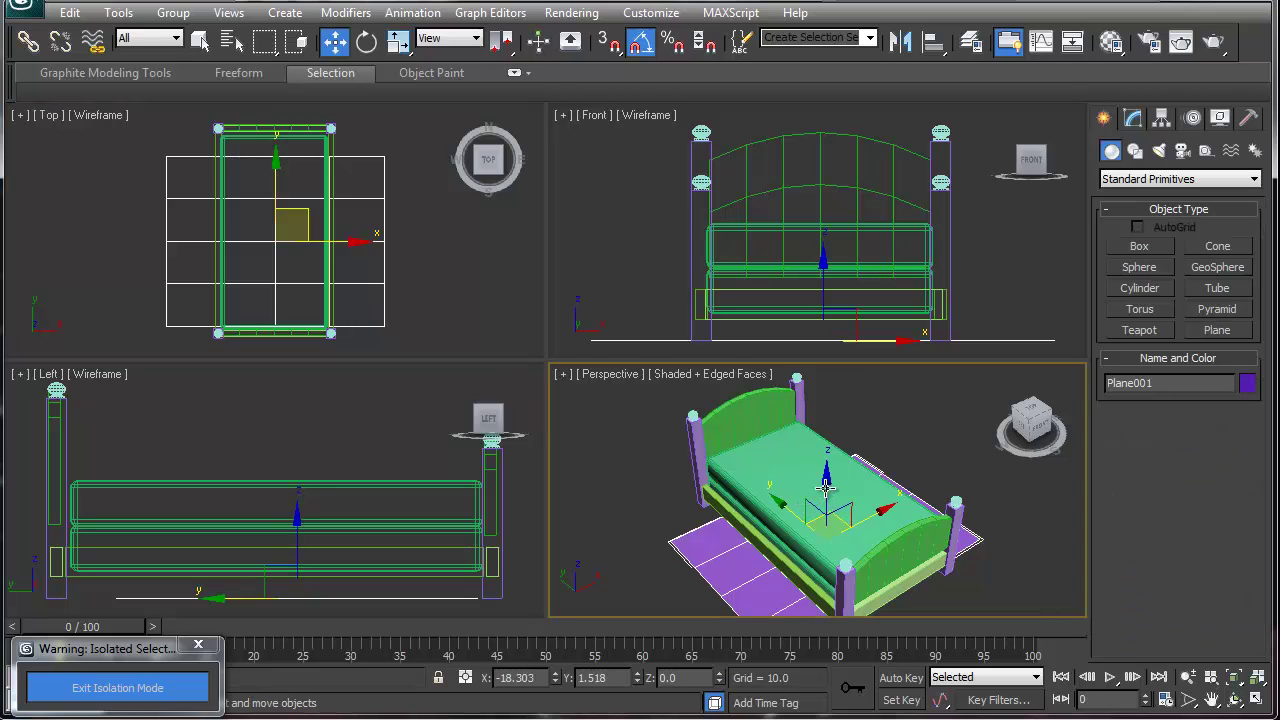
pyautogui.moveTo(826, 487); pyautogui.dragTo(826, 432)
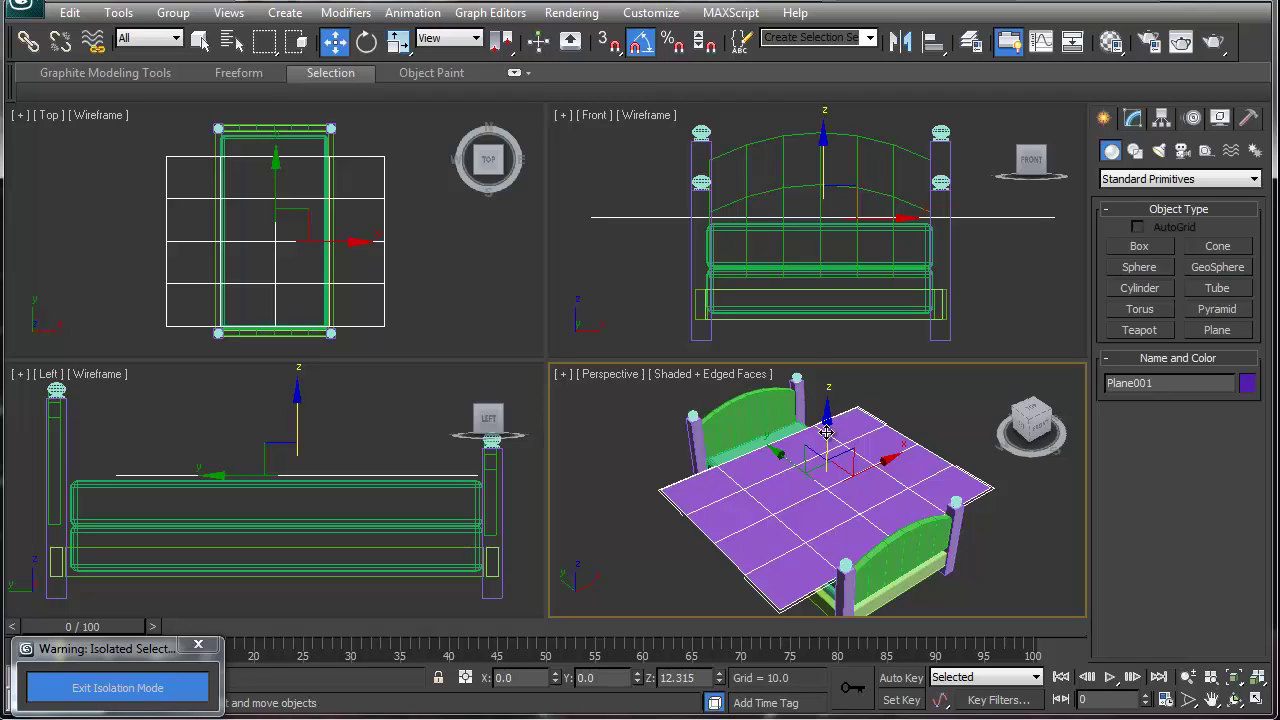
pyautogui.click(266, 474)
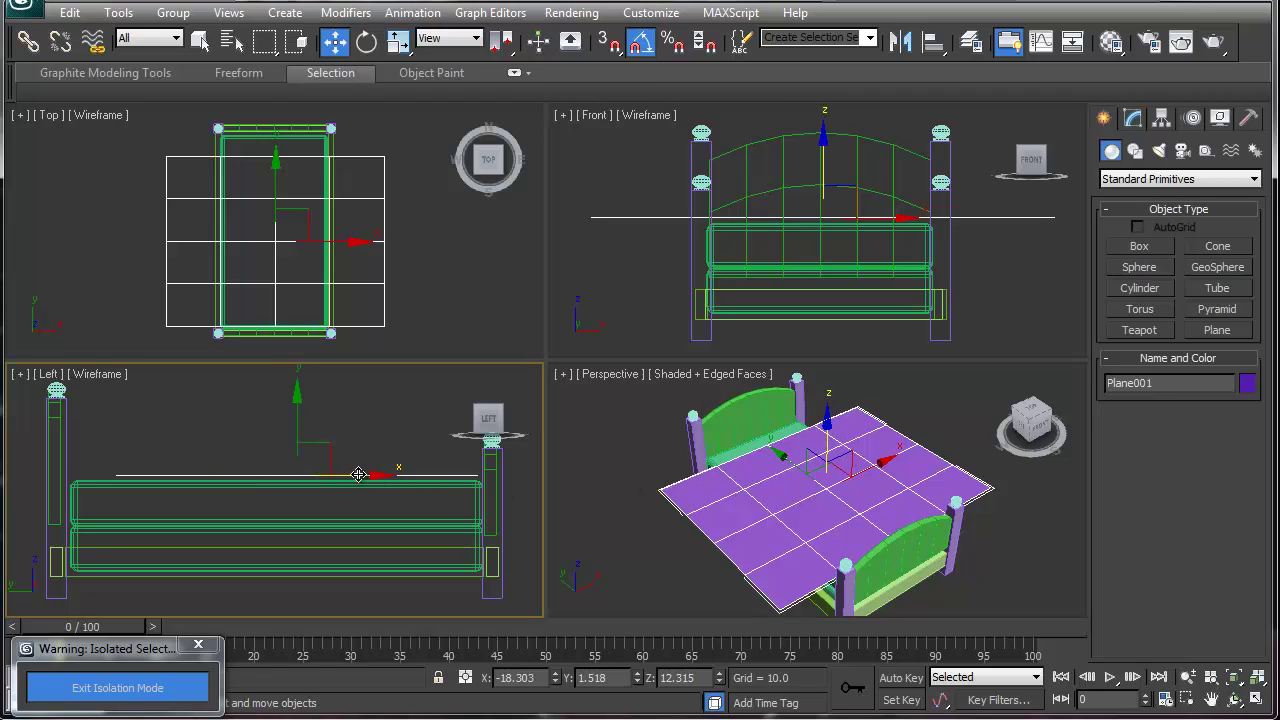
pyautogui.moveTo(358, 474); pyautogui.dragTo(359, 474)
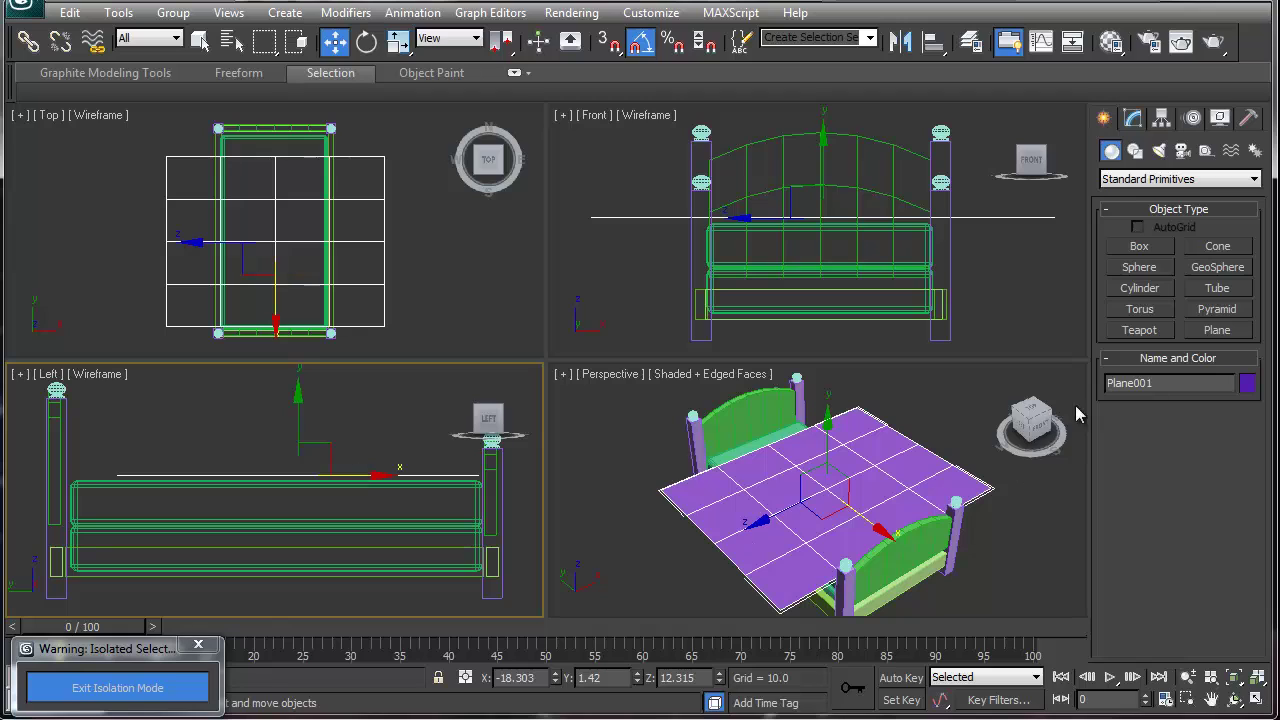
# - Convert the plane above the mattress to an Editable Poly
pyautogui.click(1132, 119)
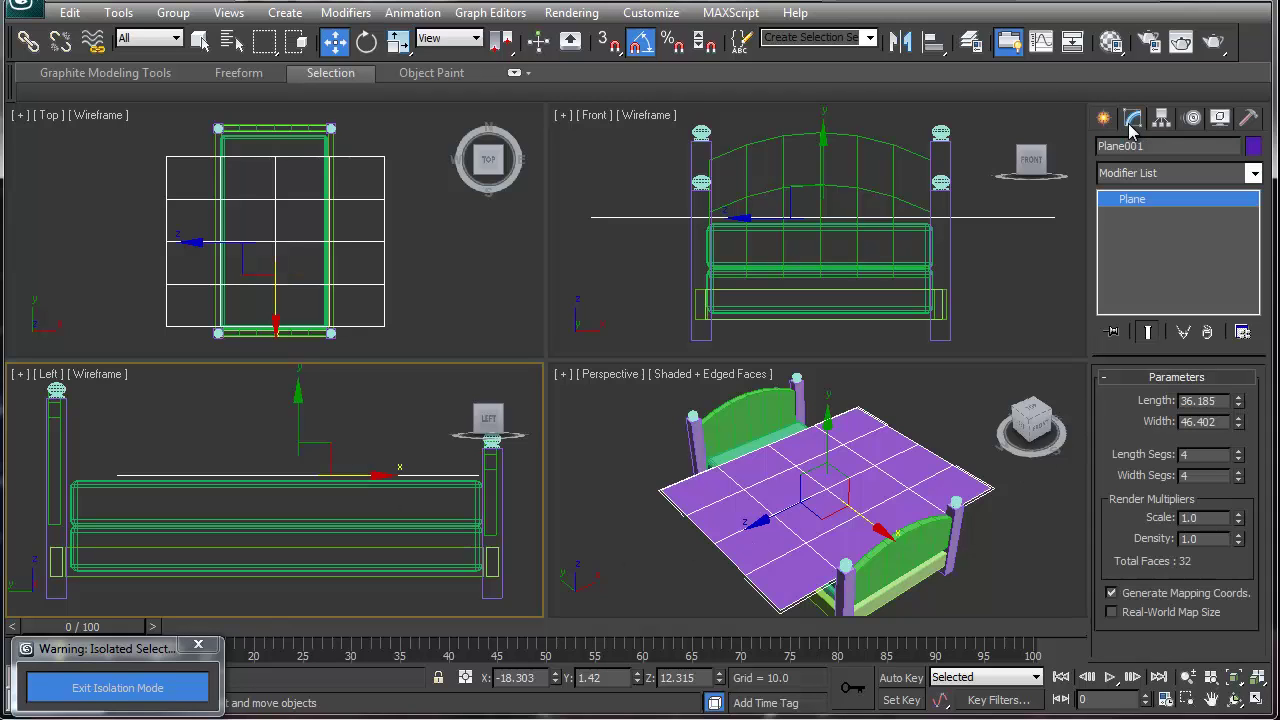
pyautogui.rightClick(1134, 206)
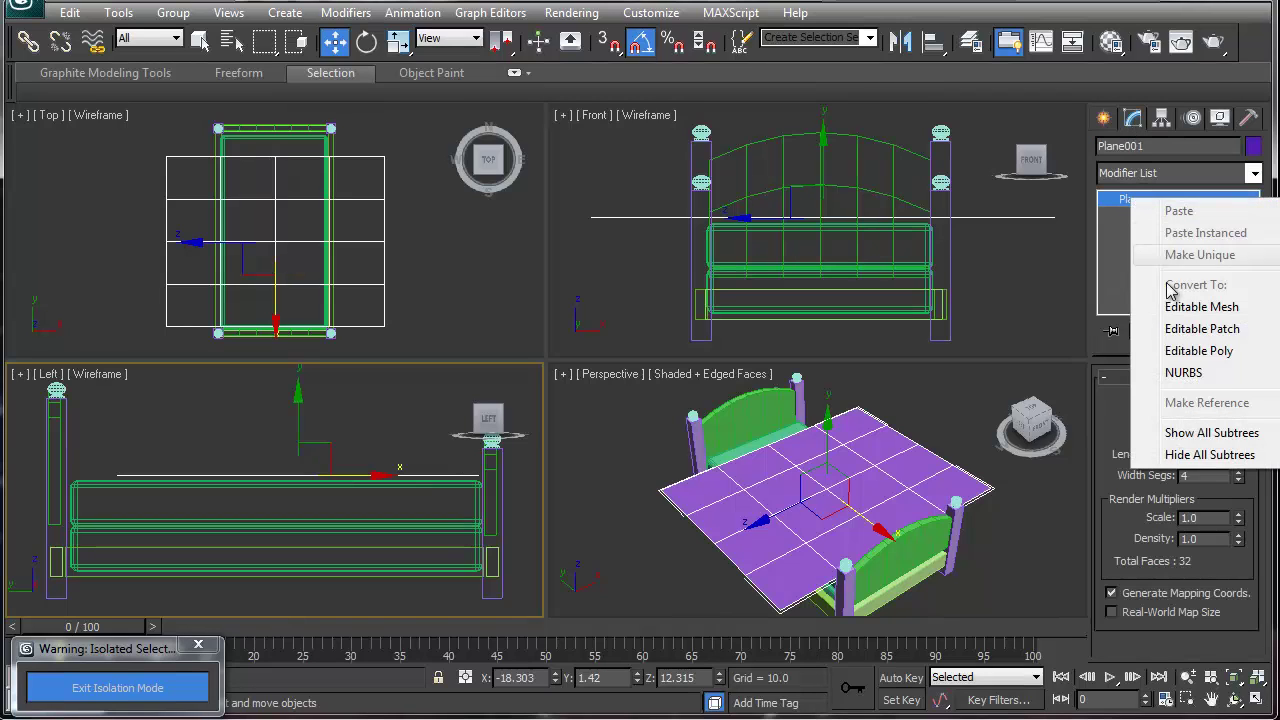
pyautogui.click(1205, 350)
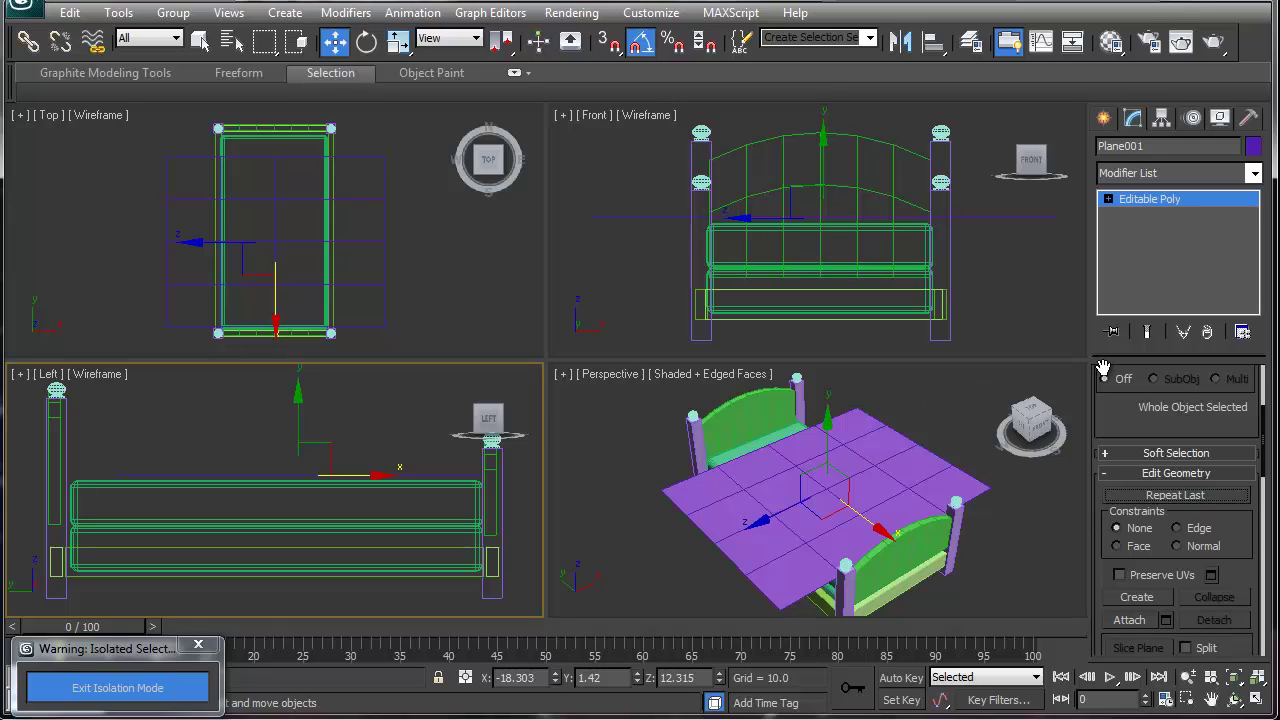
# - Lower the vertices along the plane's two long outer sides to about Z 2.29 and scale them inward along X beside the mattress
pyautogui.click(1105, 199)
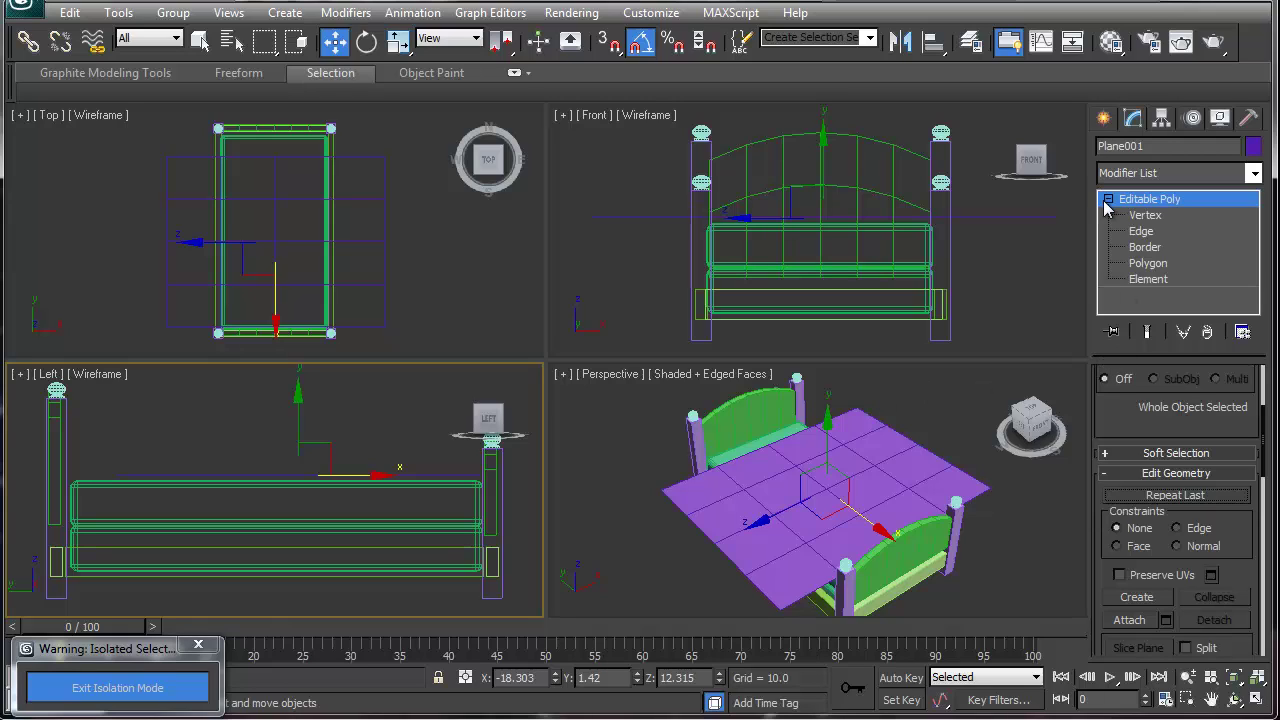
pyautogui.click(1141, 215)
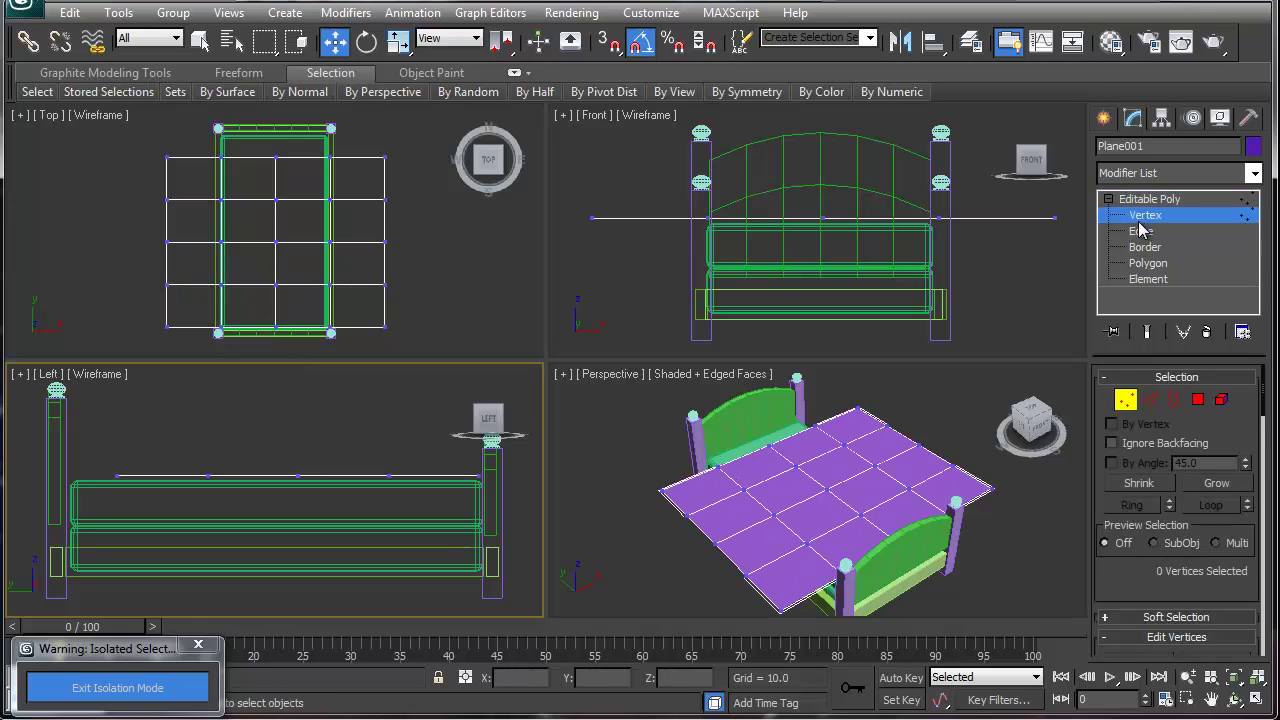
pyautogui.moveTo(405, 150); pyautogui.dragTo(360, 354)
pyautogui.keyDown('ctrl'); pyautogui.moveTo(142, 157); pyautogui.dragTo(186, 343); pyautogui.keyUp('ctrl')
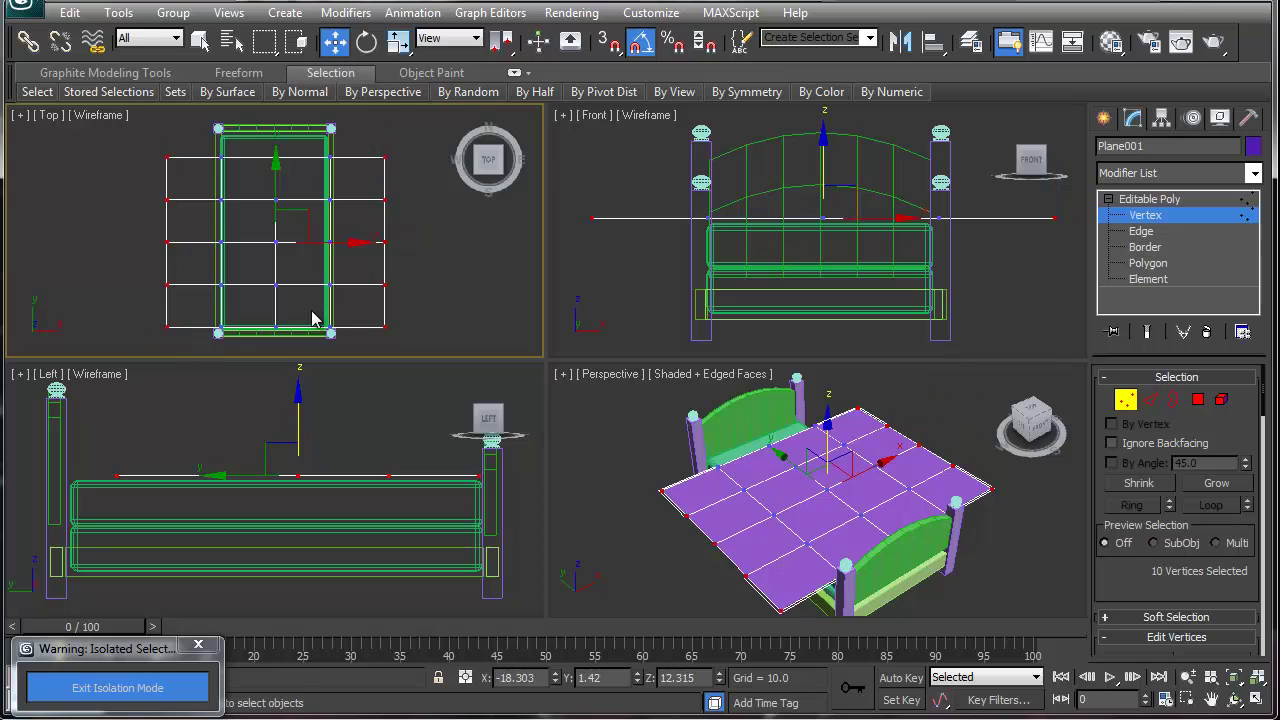
pyautogui.click(817, 162)
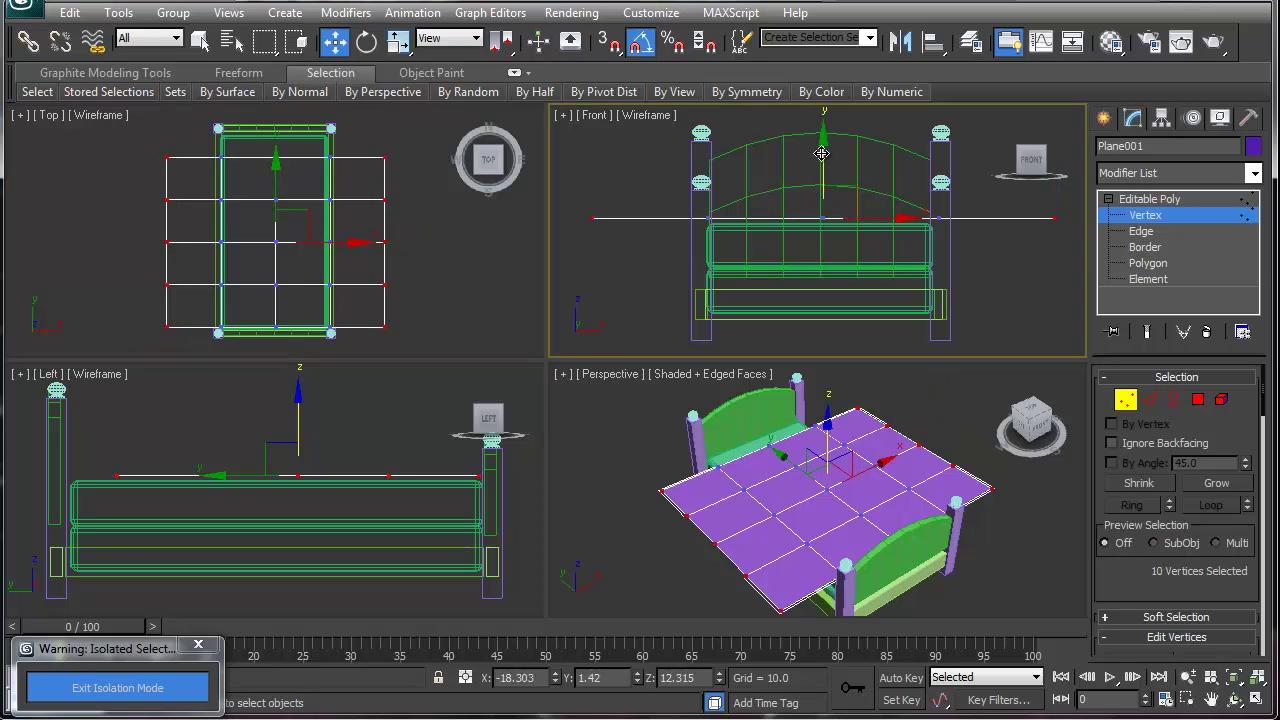
pyautogui.moveTo(821, 153); pyautogui.dragTo(810, 265)
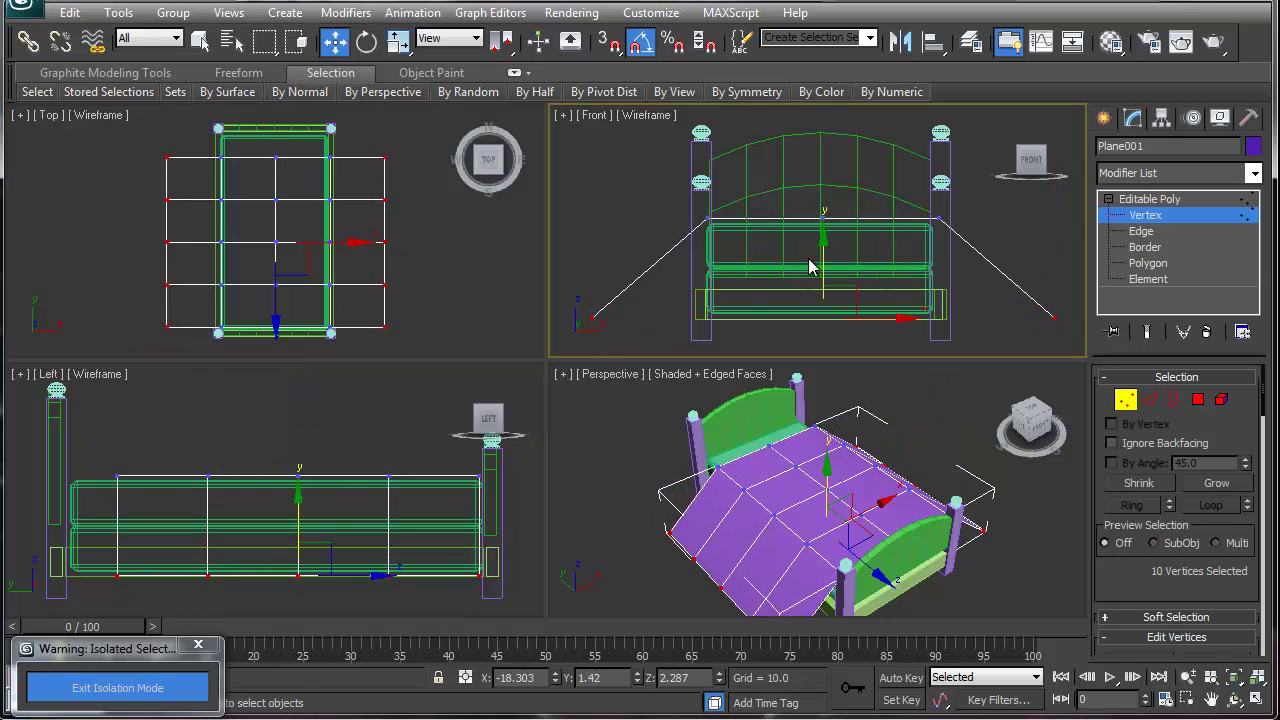
pyautogui.press('r')
pyautogui.moveTo(907, 319); pyautogui.dragTo(850, 327)
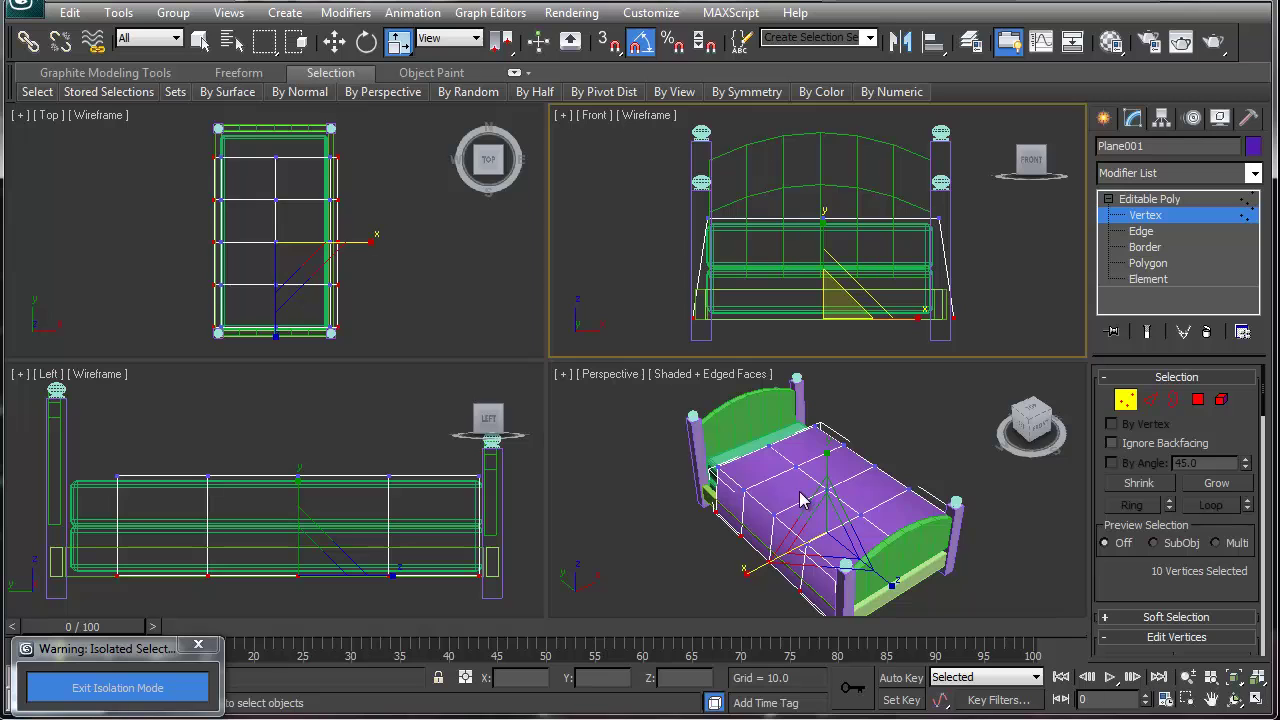
# - Chamfer the two long edge loops where the cover's top meets its hanging sides, by about 1.31 with 2 segments
pyautogui.keyDown('alt'); pyautogui.moveTo(795, 528); pyautogui.dragTo(822, 524, button='middle'); pyautogui.keyUp('alt')
pyautogui.scroll(5, 822, 526)
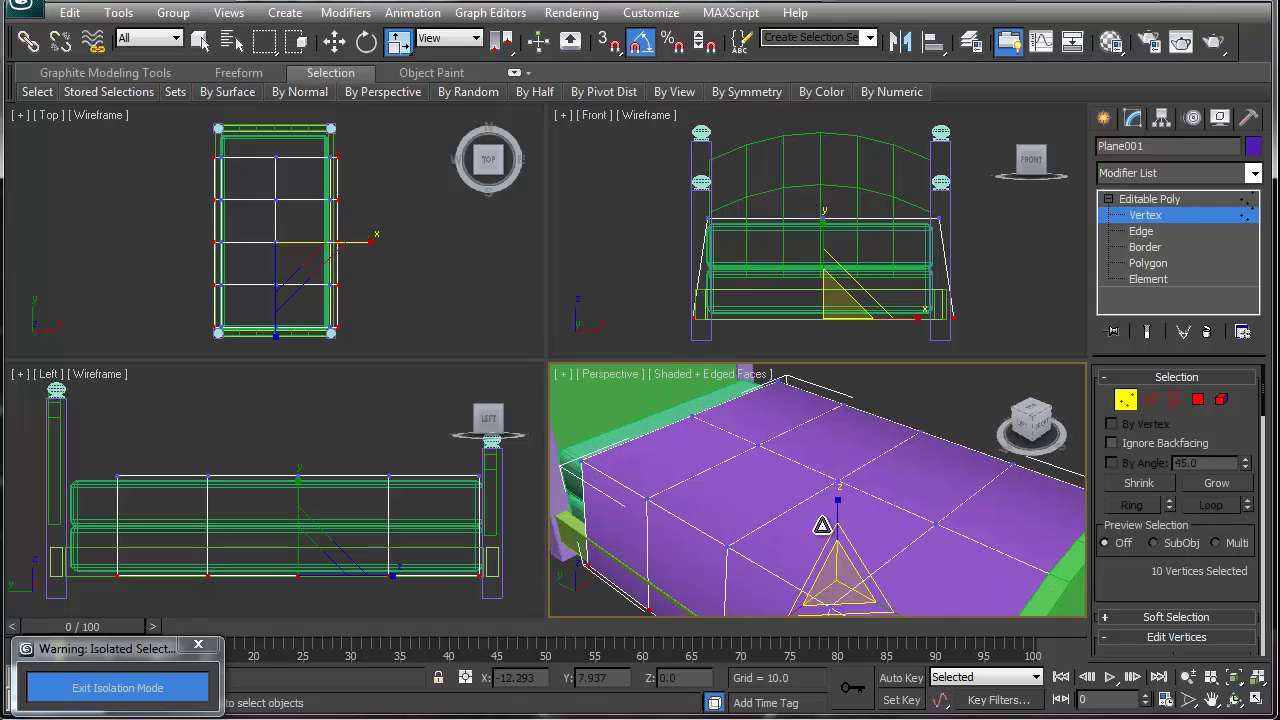
pyautogui.press('2')
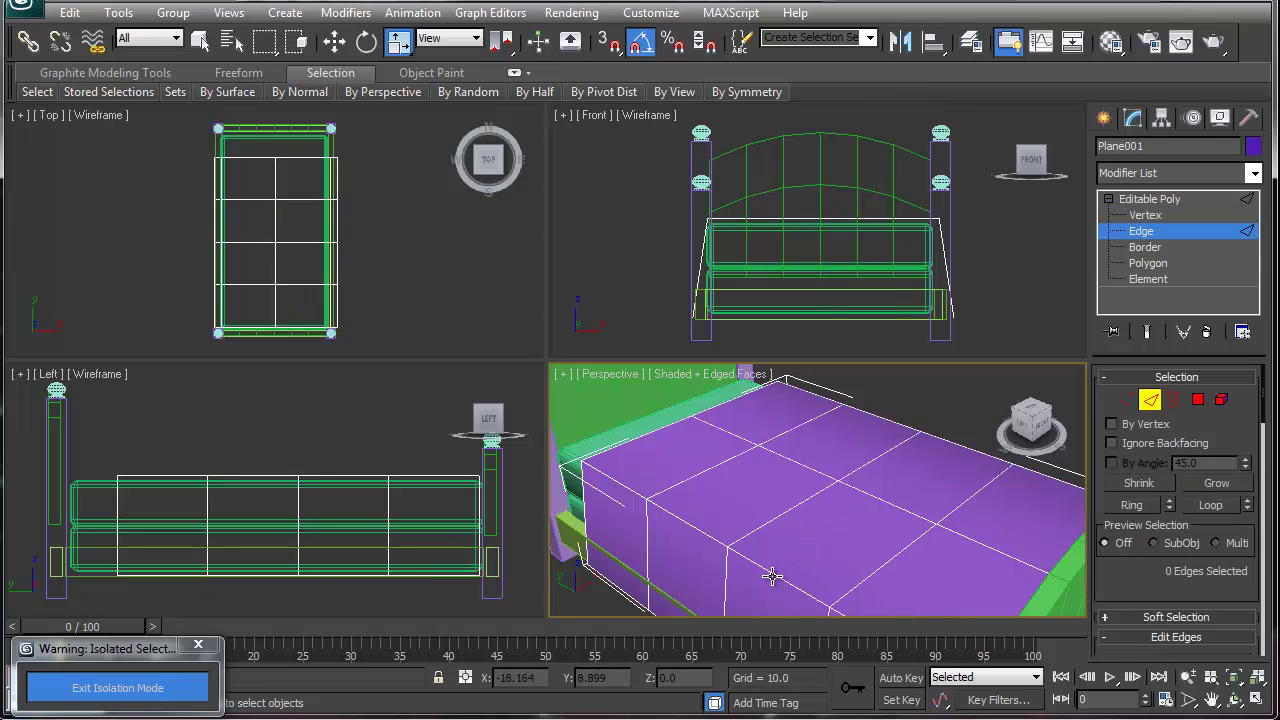
pyautogui.click(772, 576)
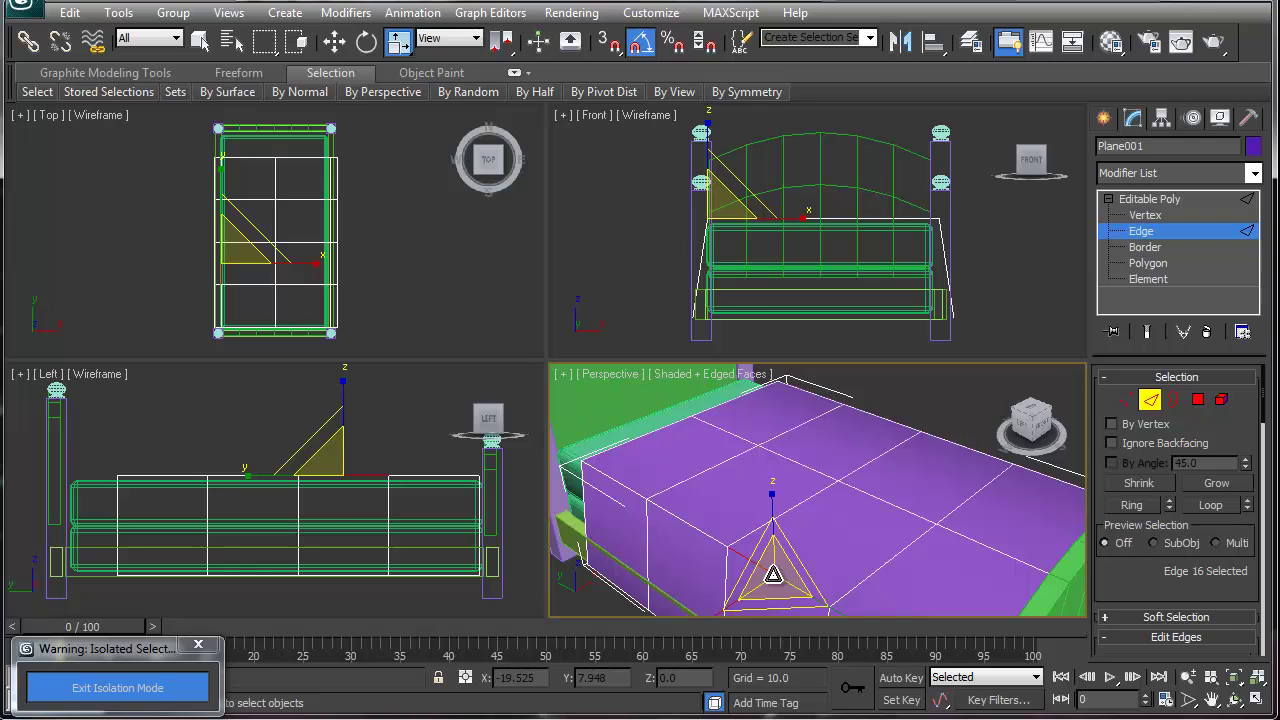
pyautogui.doubleClick(772, 576)
pyautogui.click(772, 576)
pyautogui.doubleClick(771, 571)
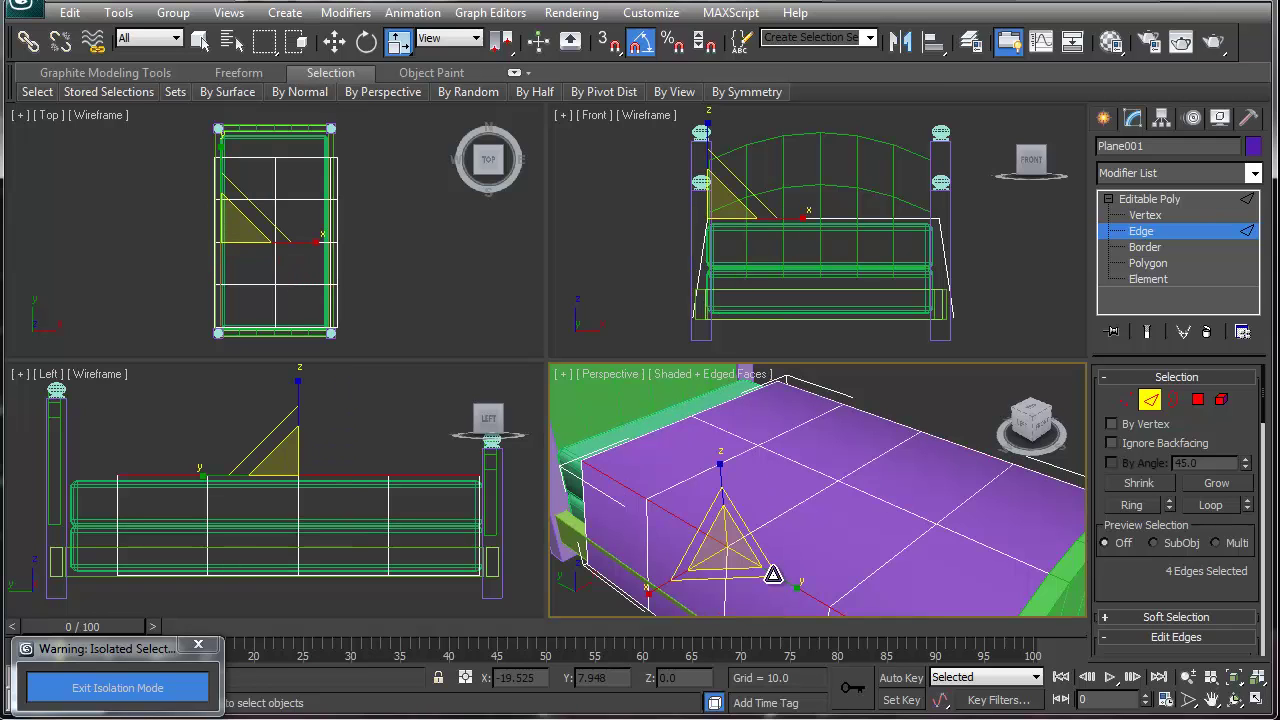
pyautogui.keyDown('ctrl'); pyautogui.click(970, 447); pyautogui.keyUp('ctrl')
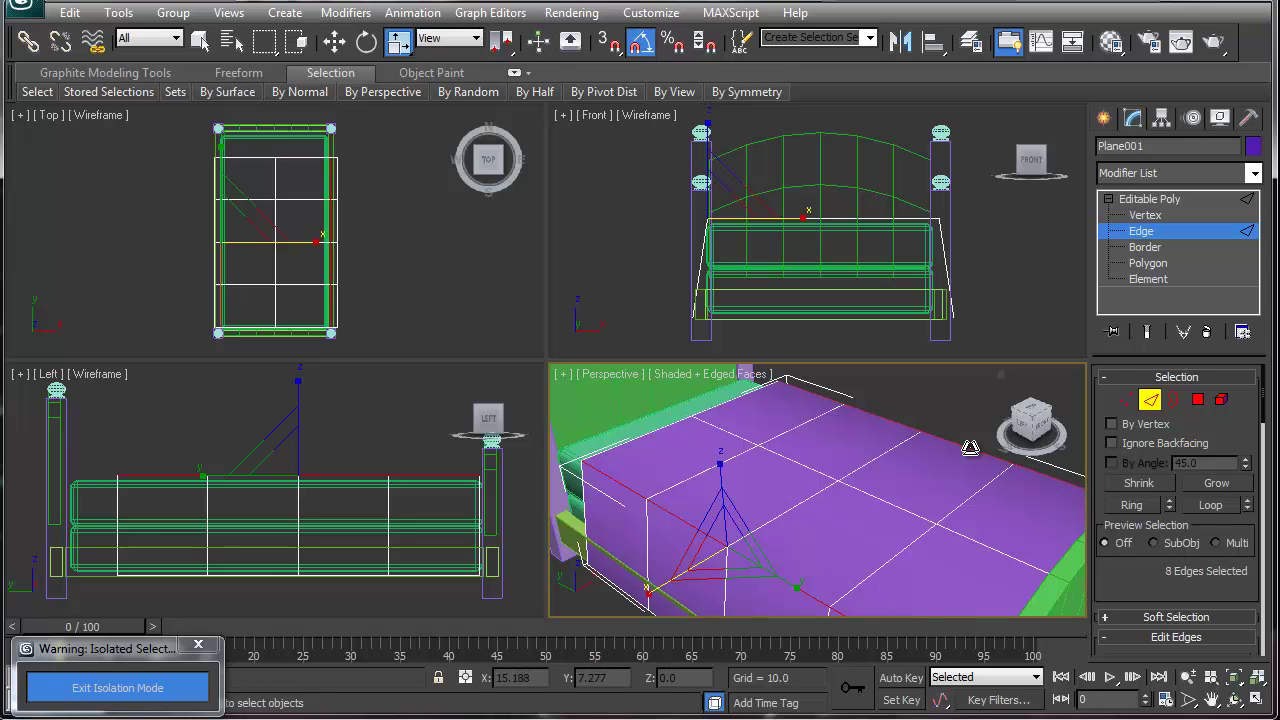
pyautogui.keyDown('ctrl'); pyautogui.doubleClick(950, 447); pyautogui.keyUp('ctrl')
pyautogui.rightClick(952, 447)
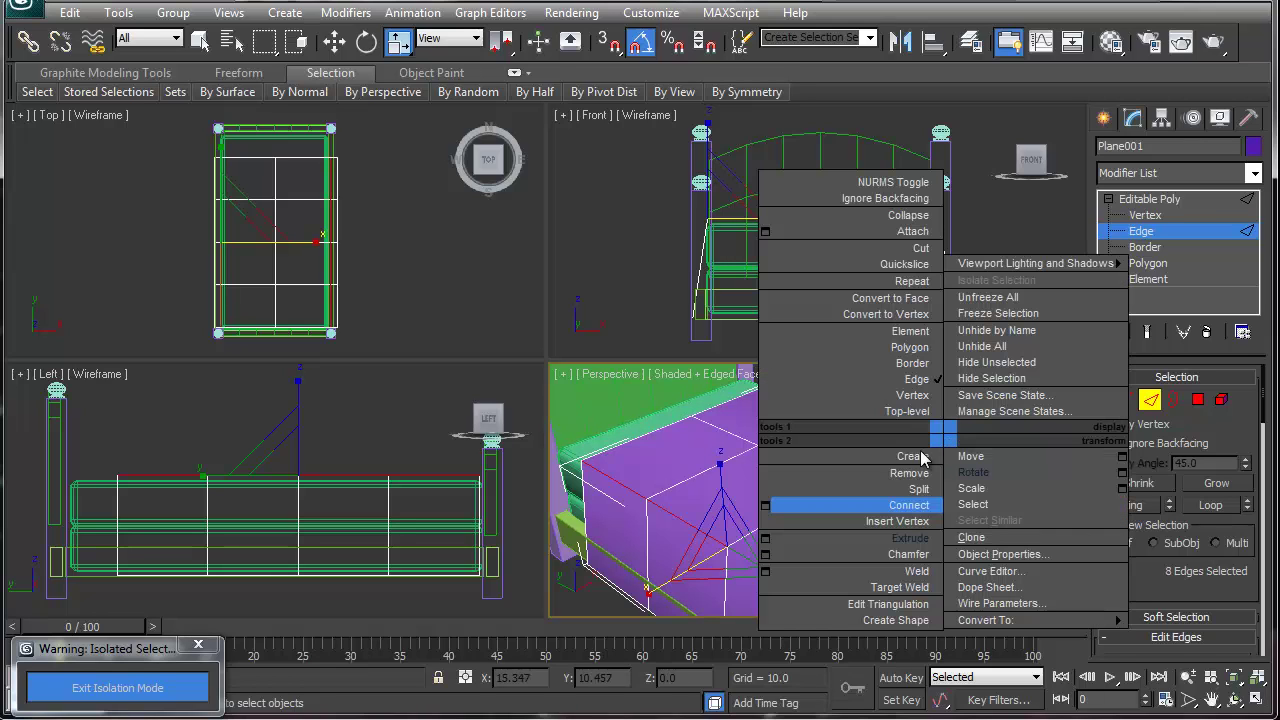
pyautogui.click(777, 556)
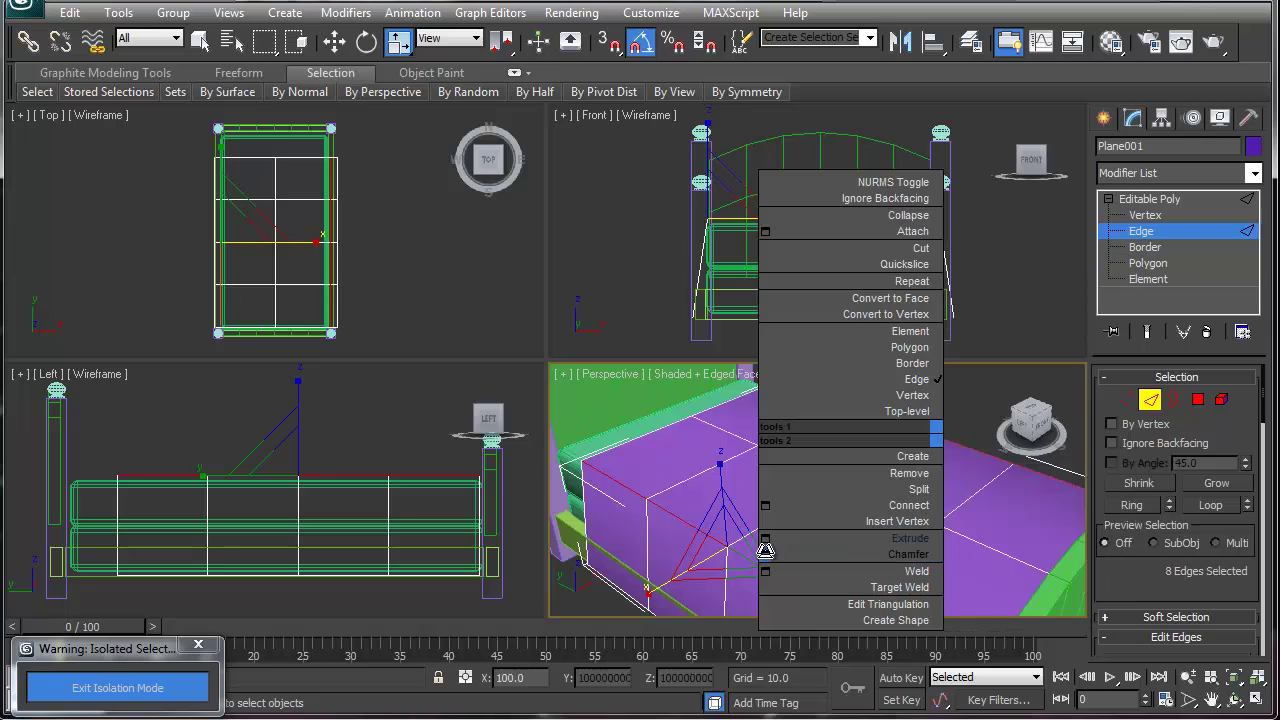
pyautogui.moveTo(818, 537); pyautogui.dragTo(787, 469, button='middle')
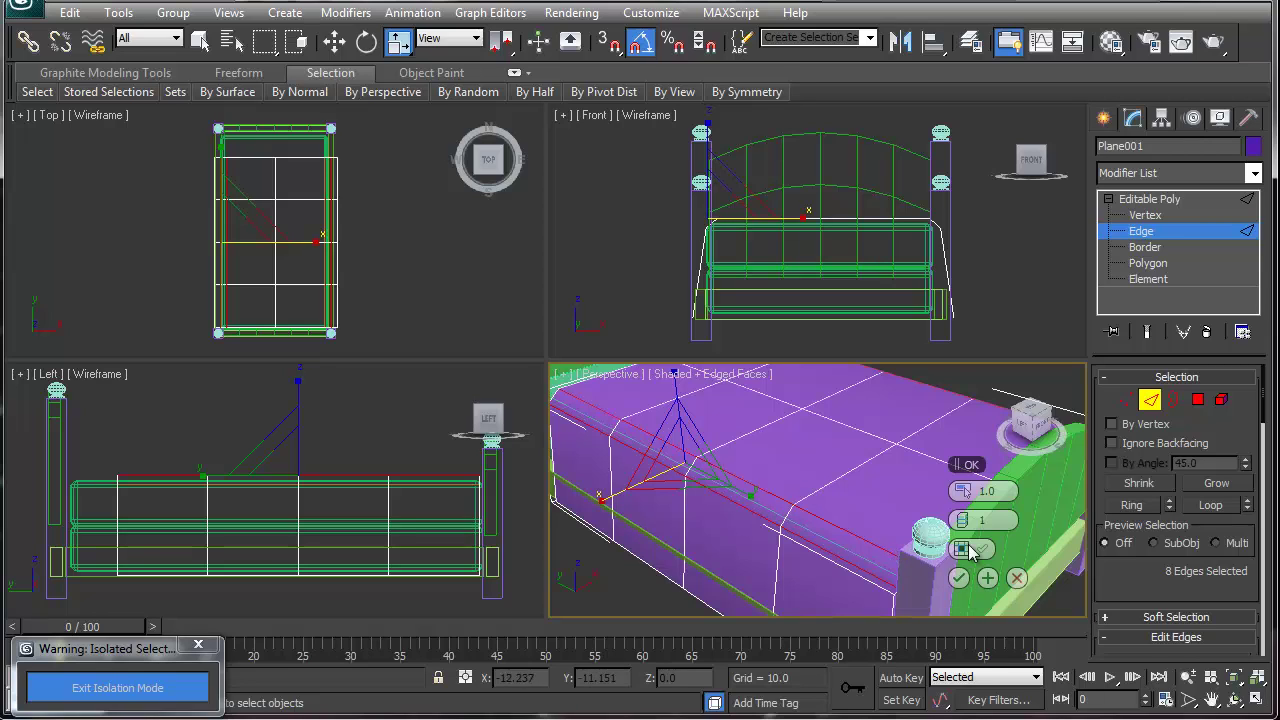
pyautogui.click(970, 523)
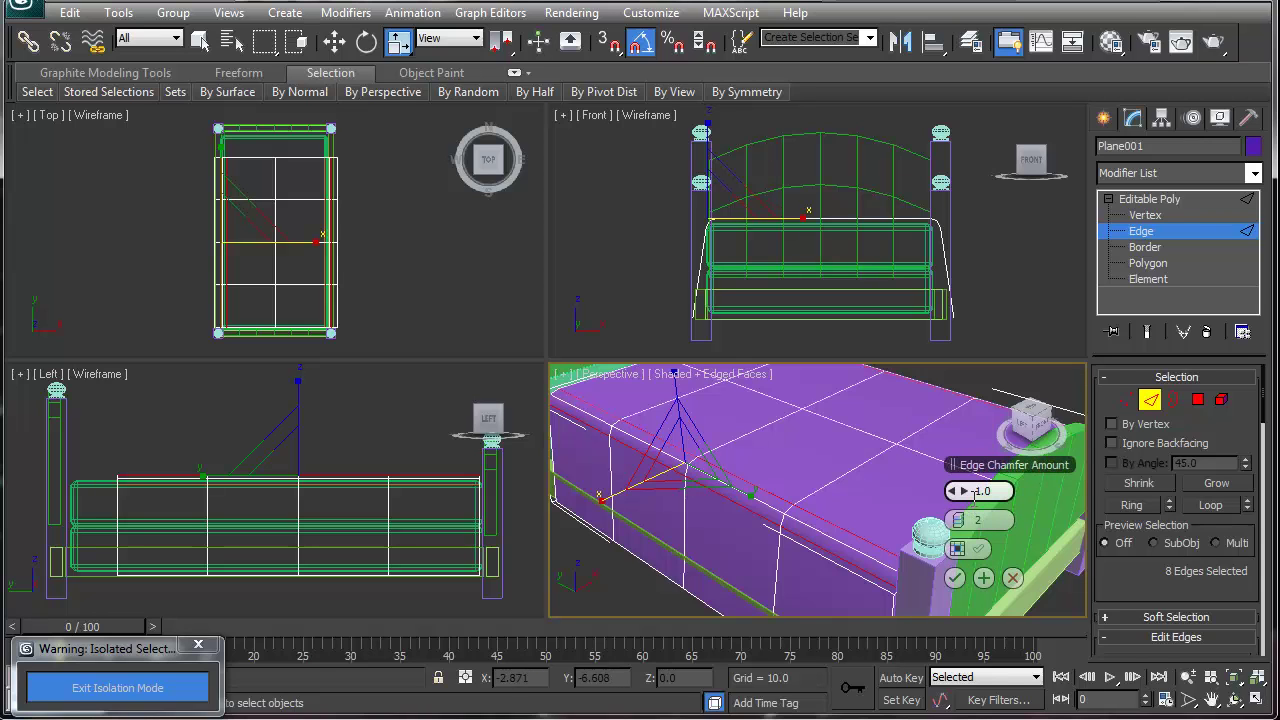
pyautogui.moveTo(966, 491); pyautogui.dragTo(966, 492)
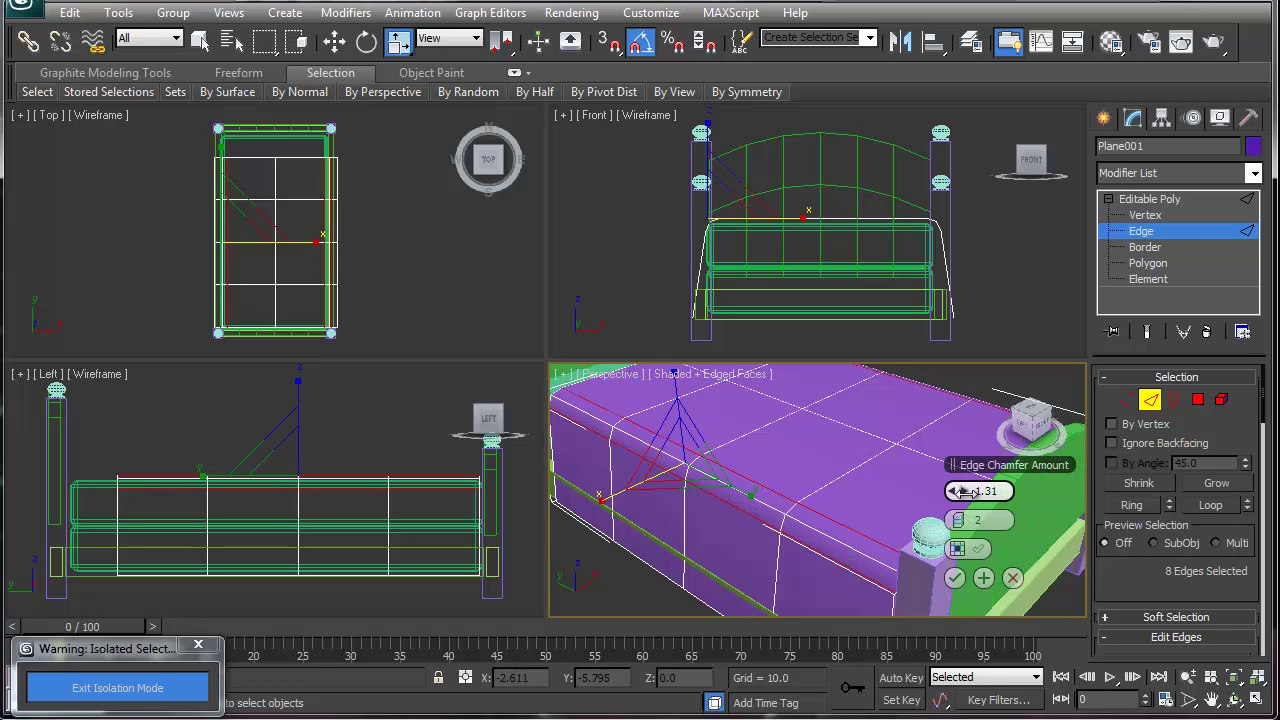
pyautogui.click(955, 577)
# - Move the cover's hem vertices outward to about X -31.67 and -5.23, and its upper side vertices to about X -29.43 and -7.39
pyautogui.keyDown('alt'); pyautogui.moveTo(785, 565); pyautogui.dragTo(795, 477, button='middle'); pyautogui.keyUp('alt')
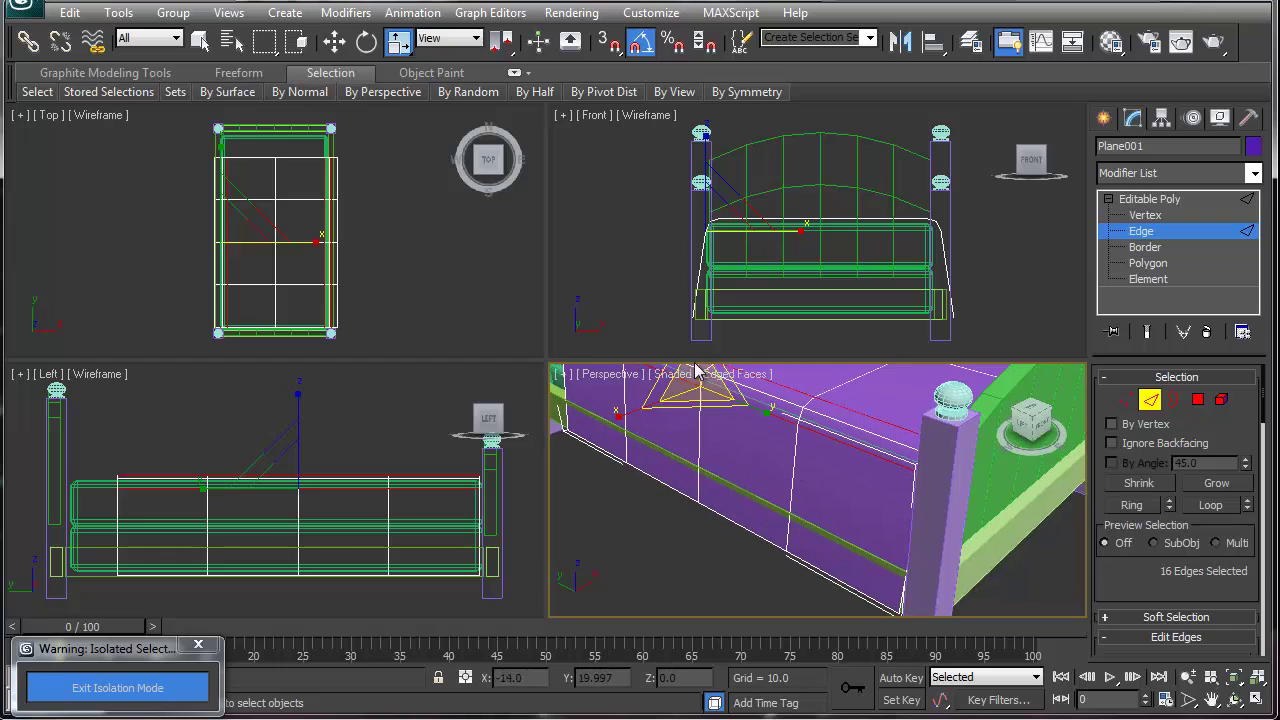
pyautogui.middleClick(700, 338)
pyautogui.moveTo(703, 342); pyautogui.dragTo(715, 345)
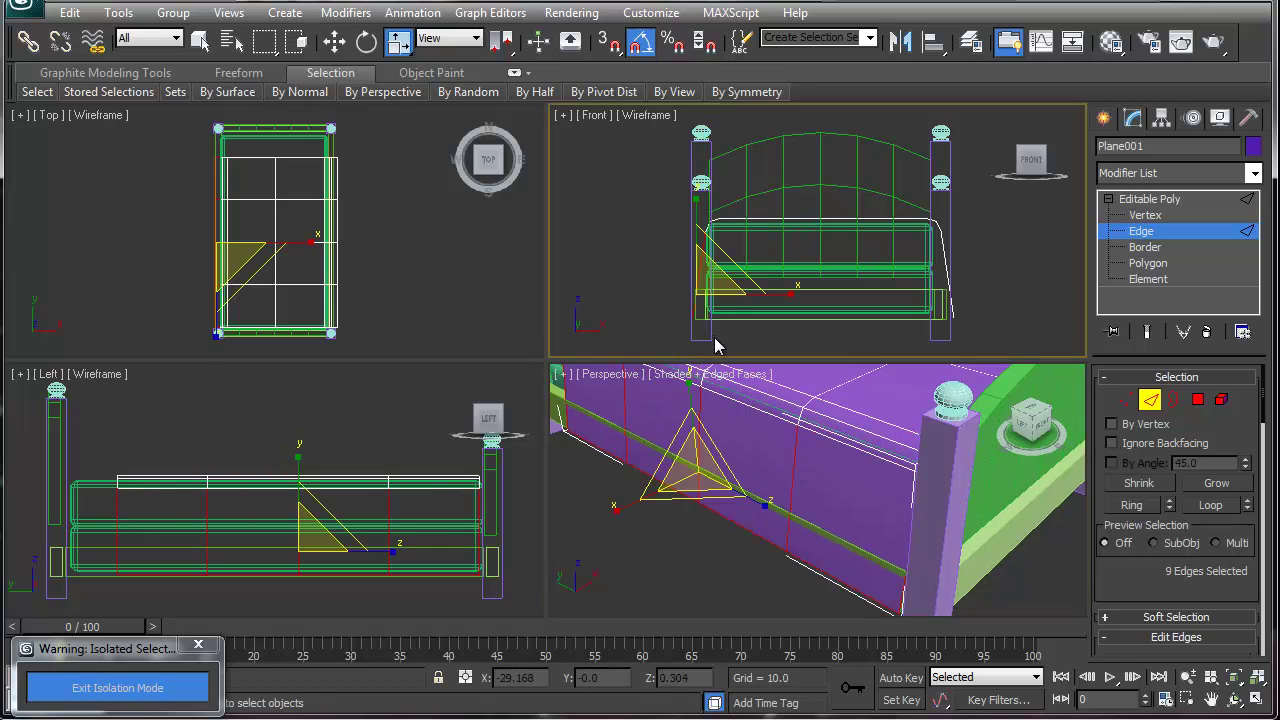
pyautogui.press('w')
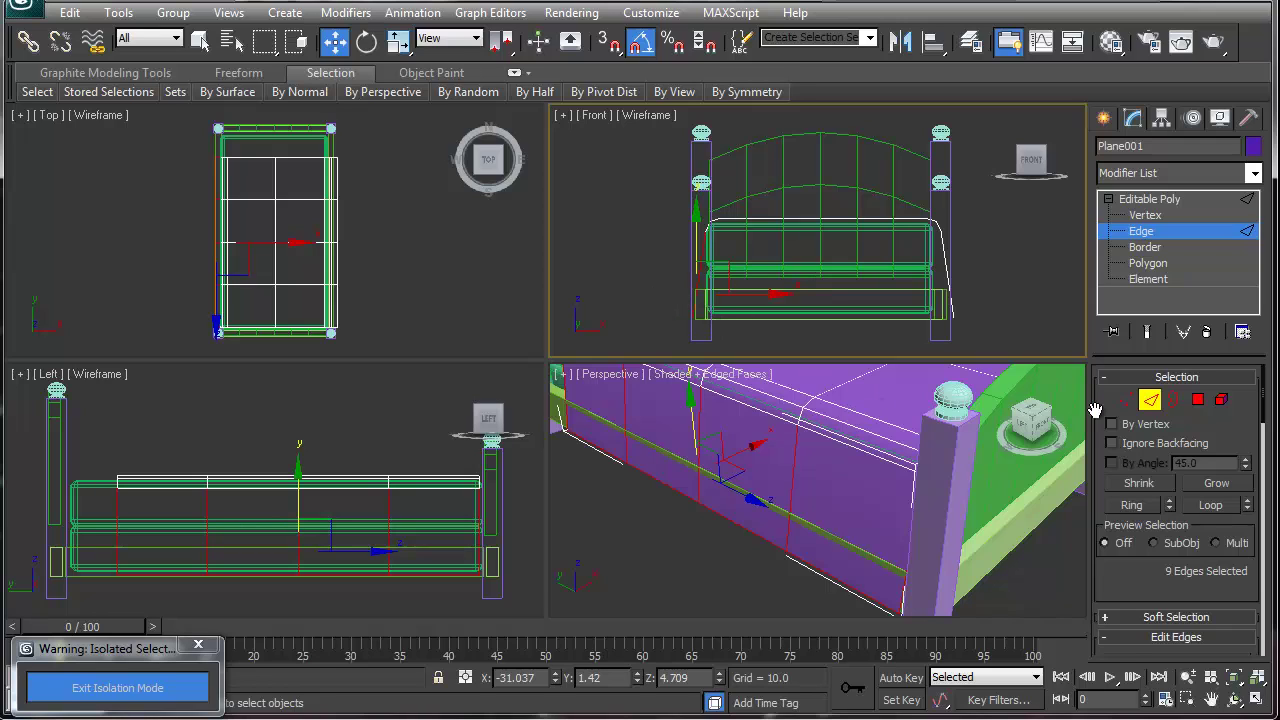
pyautogui.keyDown('ctrl'); pyautogui.click(1126, 400); pyautogui.keyUp('ctrl')
pyautogui.moveTo(709, 355); pyautogui.dragTo(753, 319)
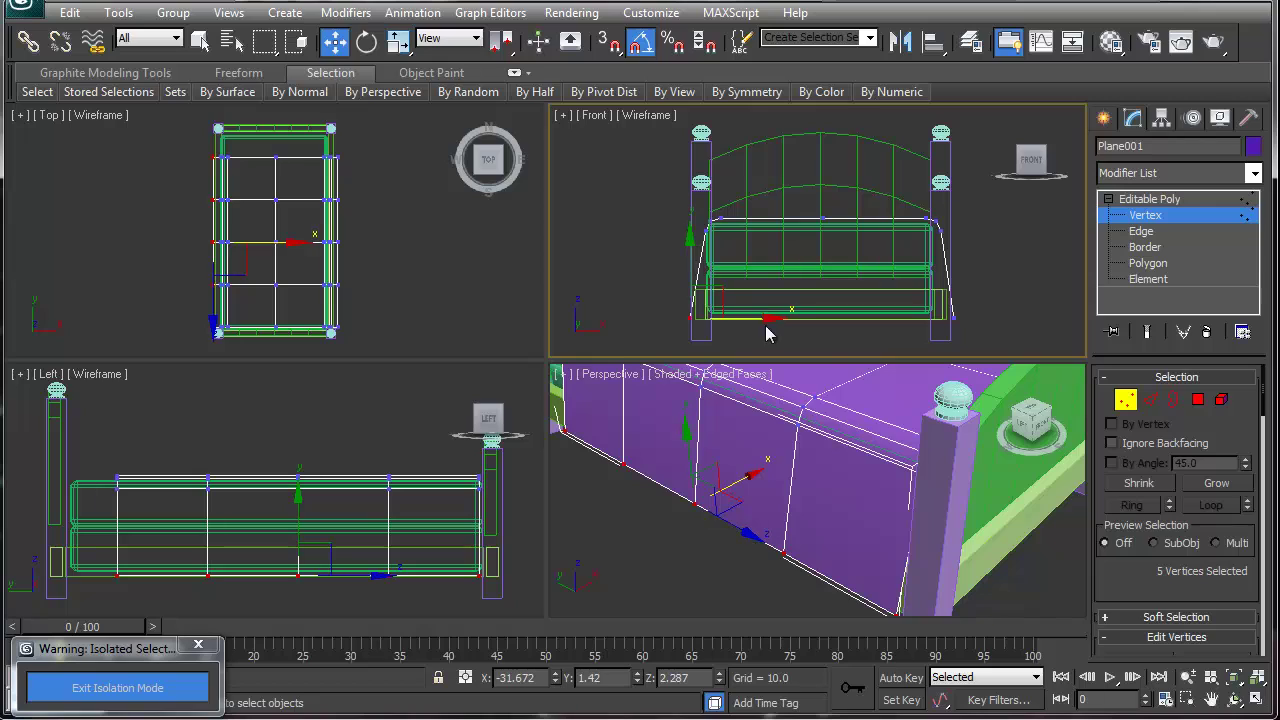
pyautogui.moveTo(960, 333); pyautogui.dragTo(993, 322)
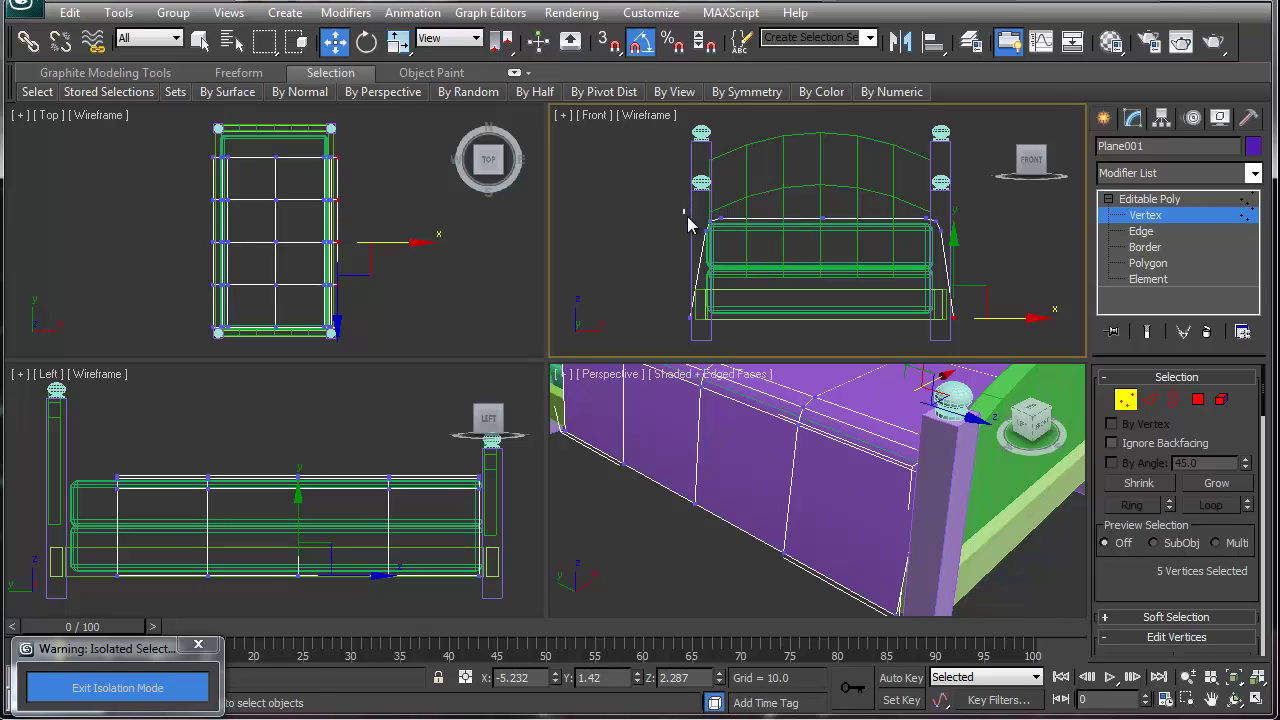
pyautogui.moveTo(731, 252); pyautogui.dragTo(745, 226)
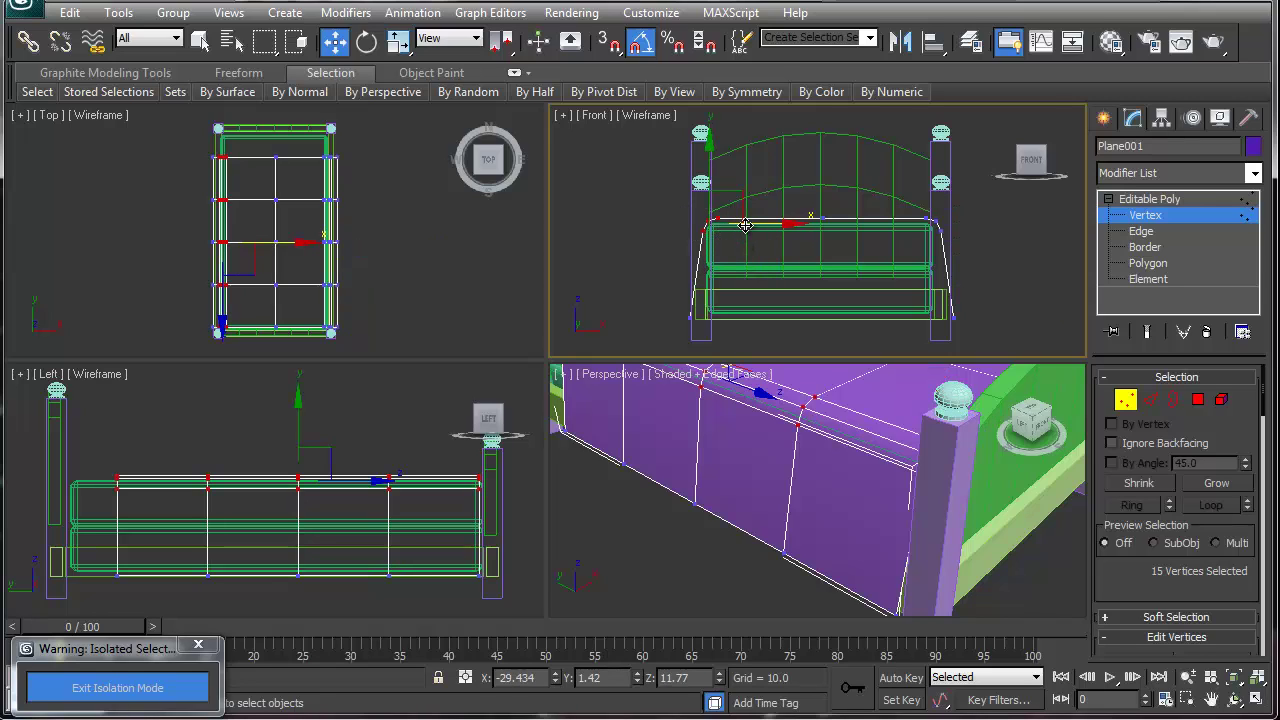
pyautogui.moveTo(913, 220); pyautogui.dragTo(962, 258)
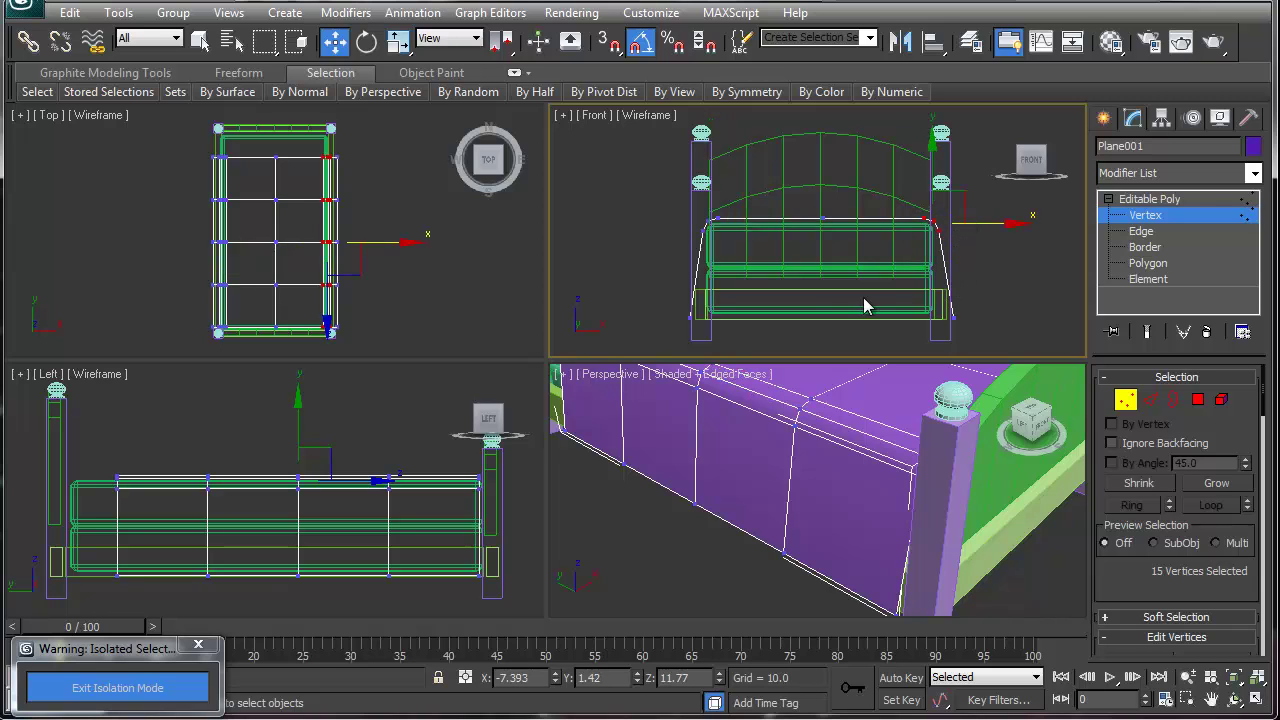
# - Select the cover's whole open border and lower it to about Z 7.28 in the Front view
pyautogui.scroll(-4, 834, 306)
pyautogui.scroll(-6, 860, 452)
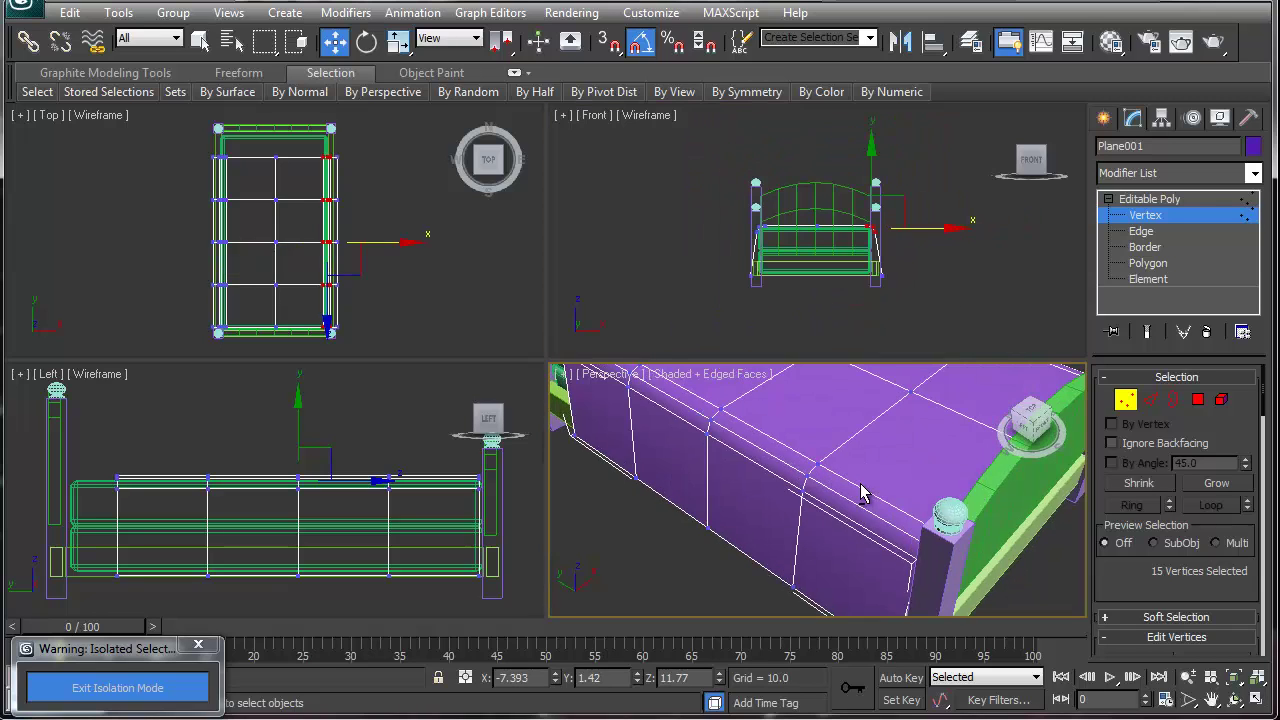
pyautogui.moveTo(820, 462); pyautogui.dragTo(790, 521, button='middle')
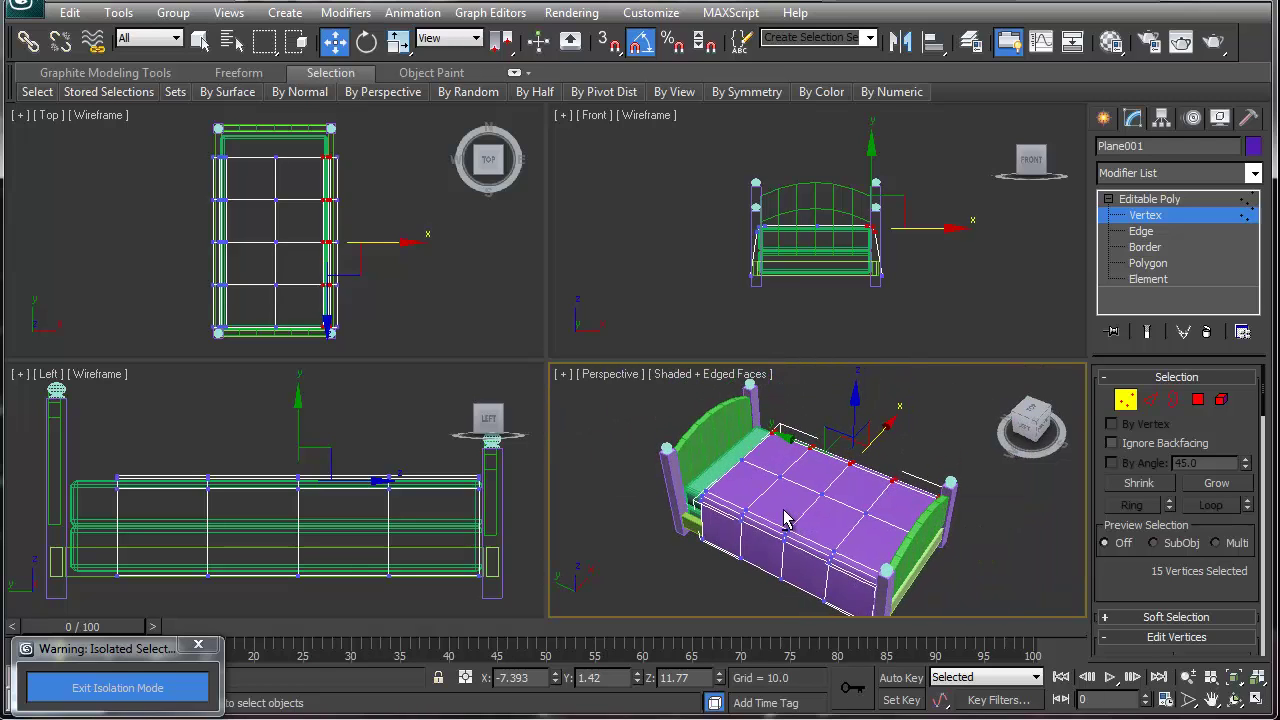
pyautogui.keyDown('alt'); pyautogui.moveTo(700, 522); pyautogui.dragTo(753, 484, button='middle'); pyautogui.keyUp('alt')
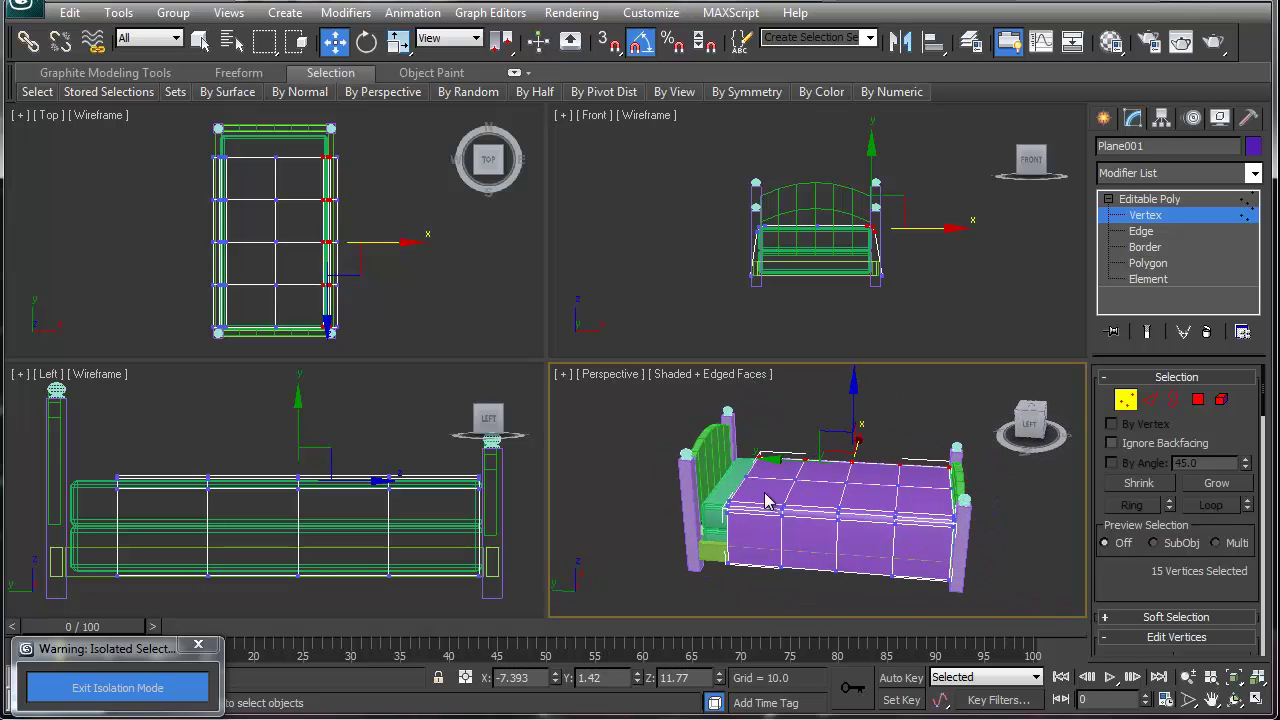
pyautogui.click(1142, 231)
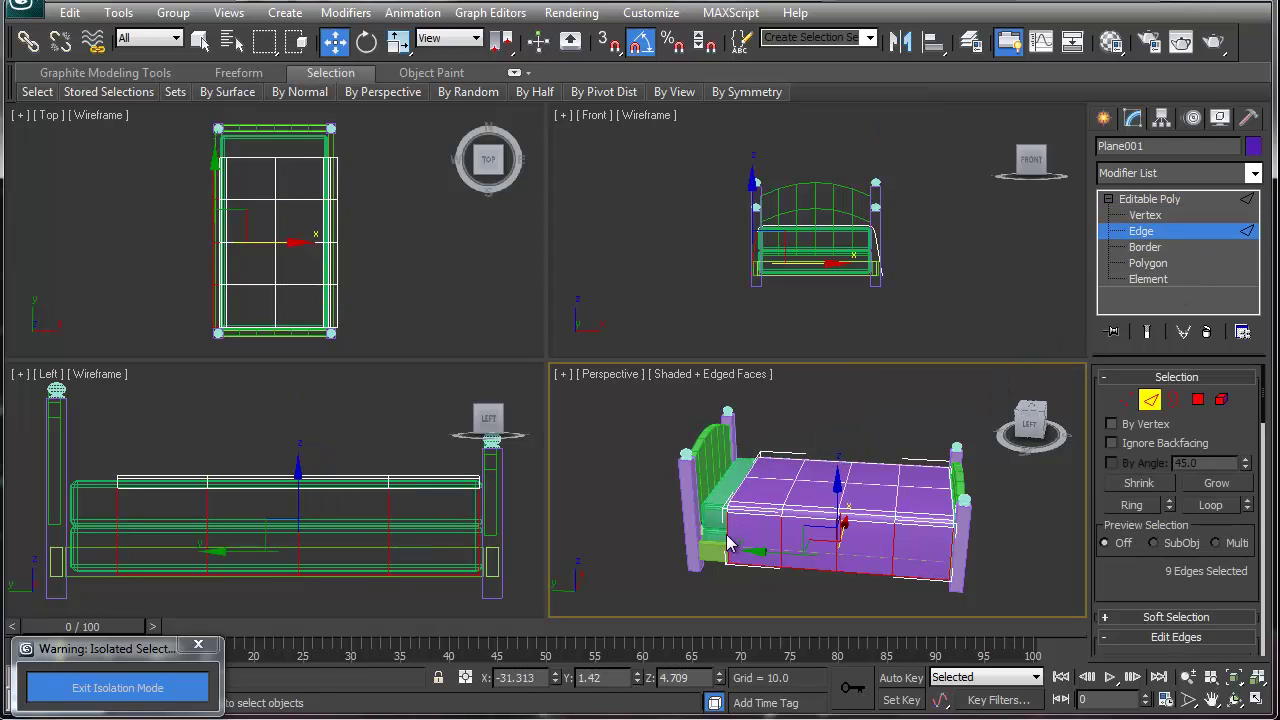
pyautogui.click(1173, 400)
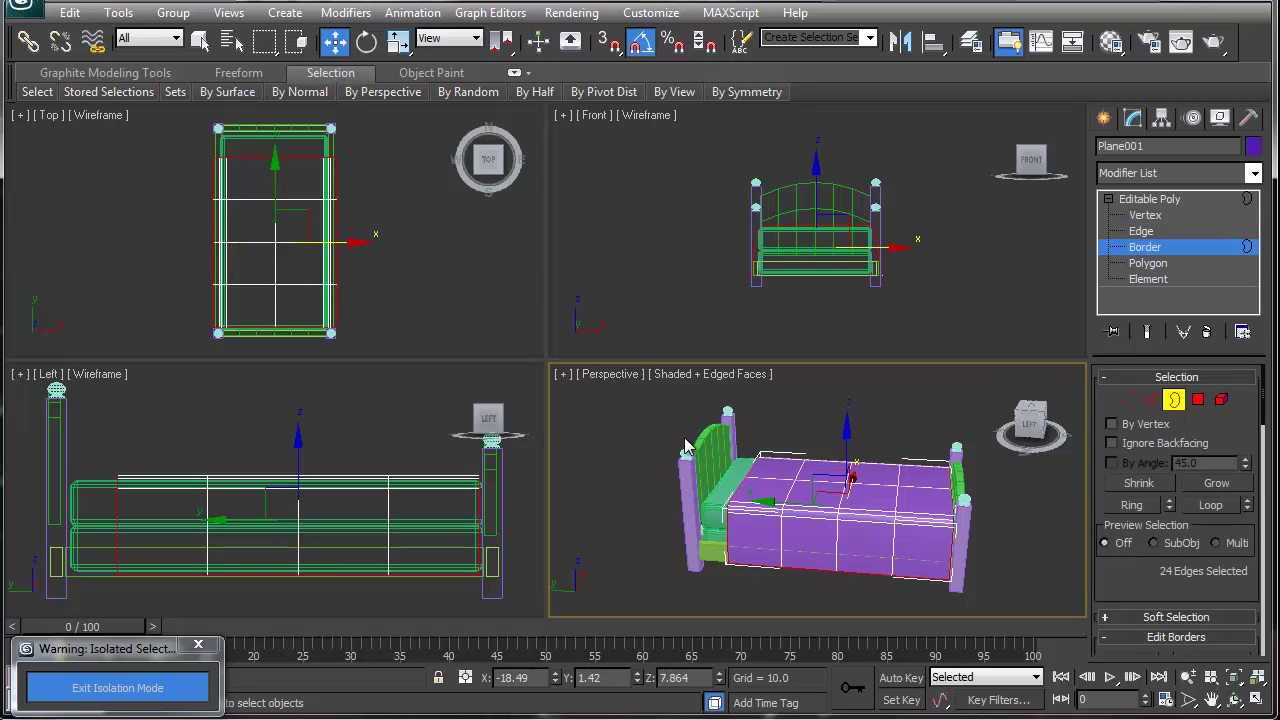
pyautogui.rightClick(811, 199)
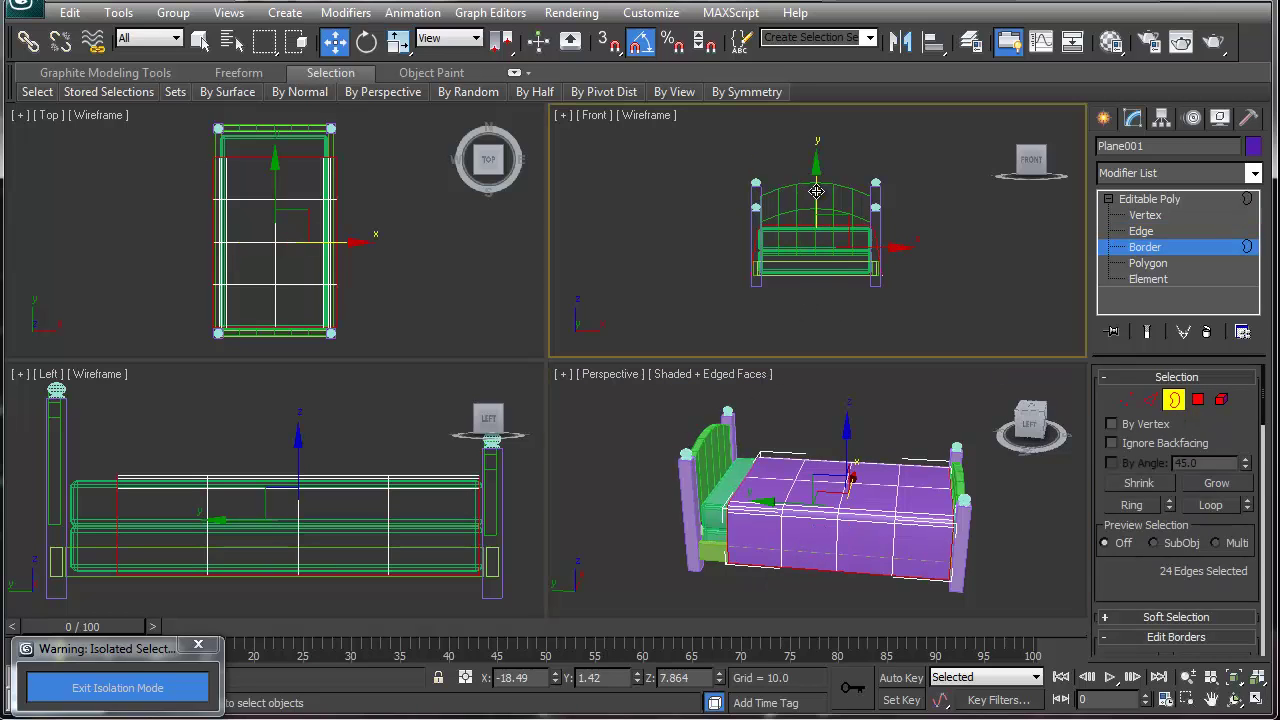
pyautogui.click(816, 191)
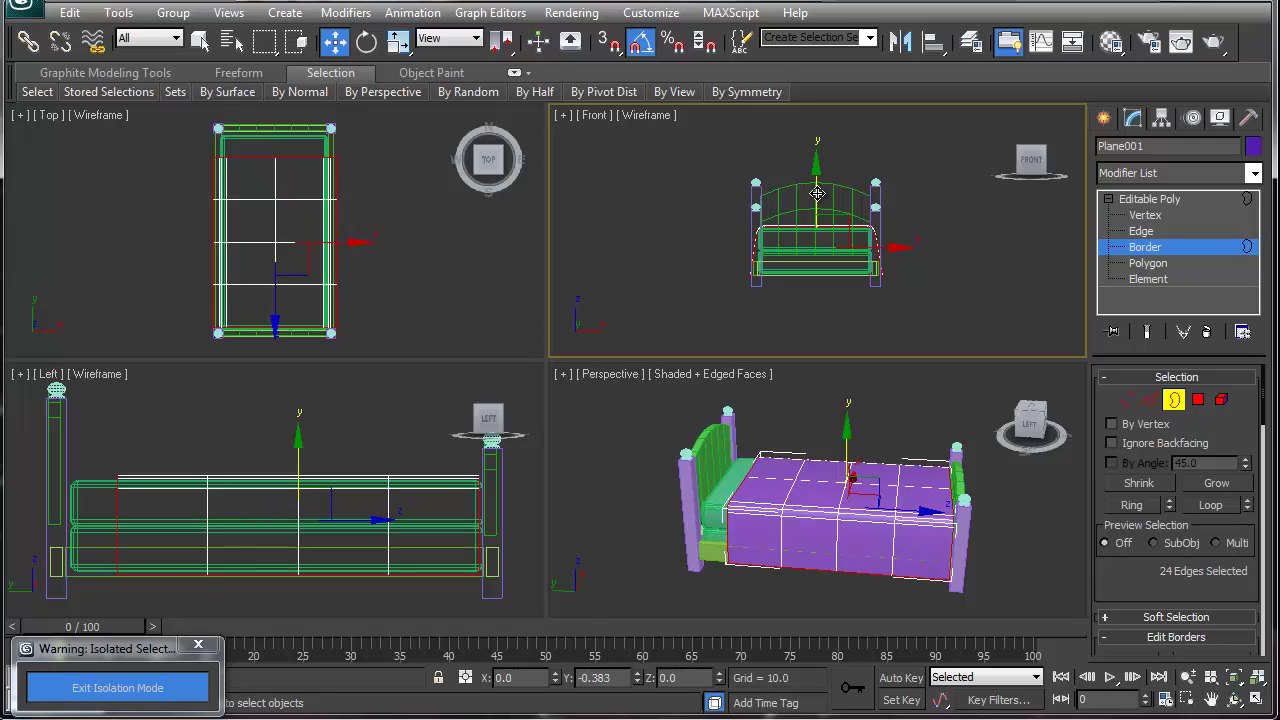
pyautogui.moveTo(817, 193); pyautogui.dragTo(823, 208)
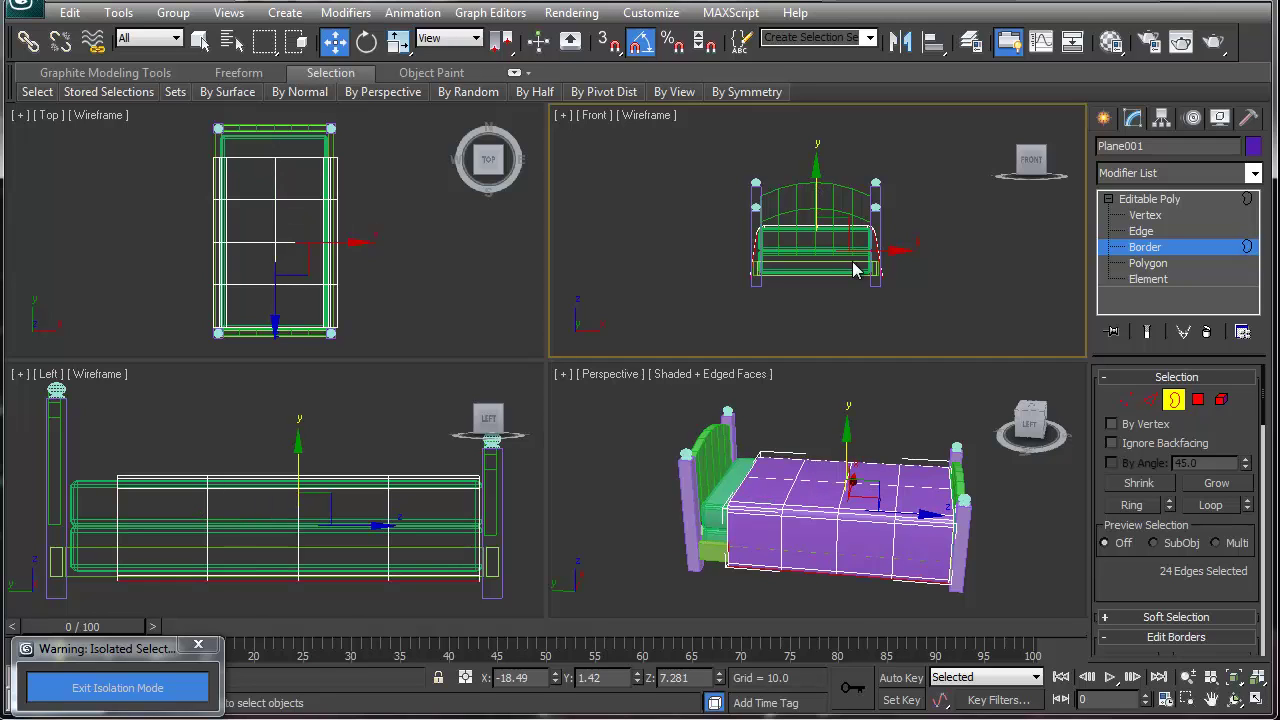
# - Scale the cover's open border slightly along X and return to whole-object editing
pyautogui.press('e')
pyautogui.press('r')
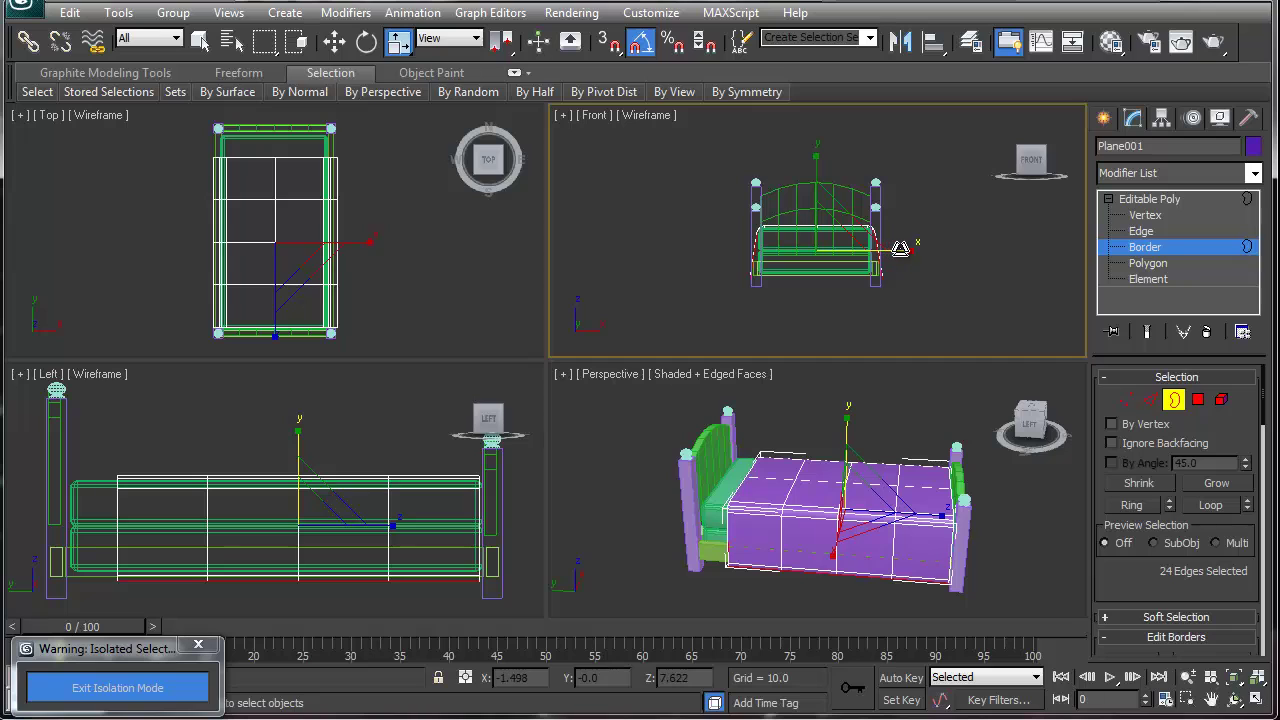
pyautogui.moveTo(898, 249); pyautogui.dragTo(897, 250)
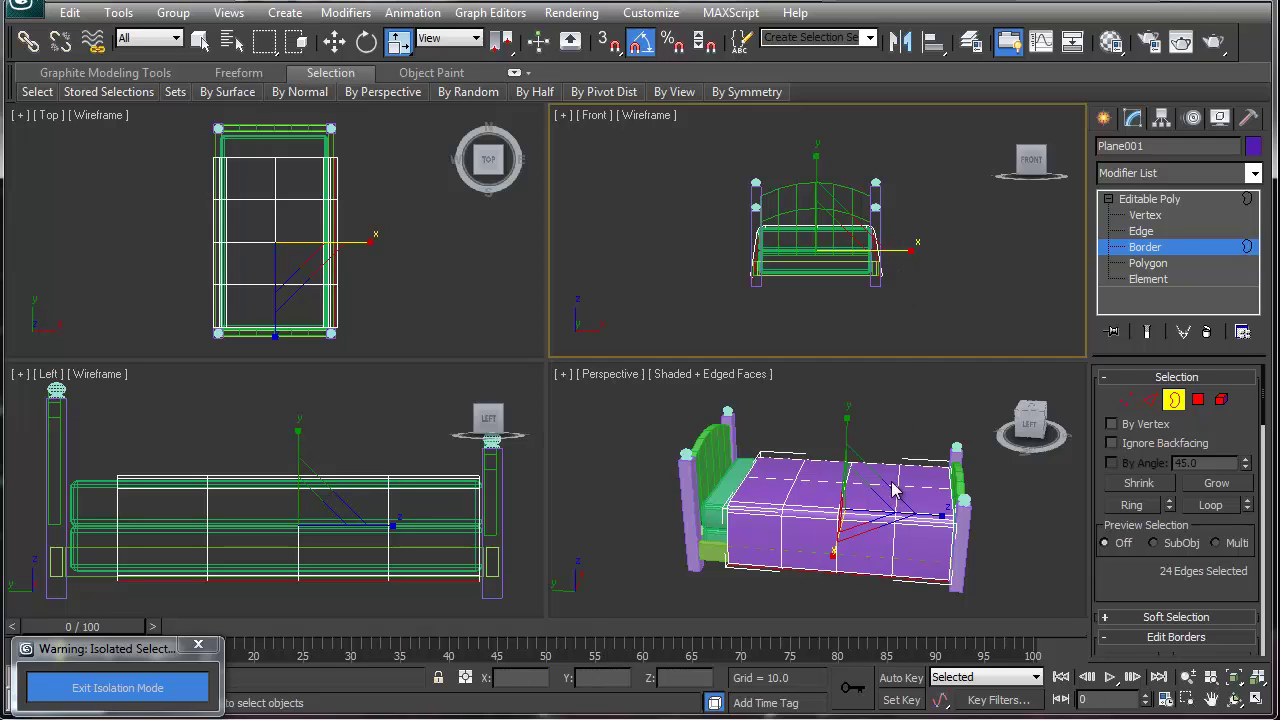
pyautogui.keyDown('alt'); pyautogui.moveTo(808, 560); pyautogui.dragTo(936, 530, button='middle'); pyautogui.keyUp('alt')
pyautogui.click(1174, 399)
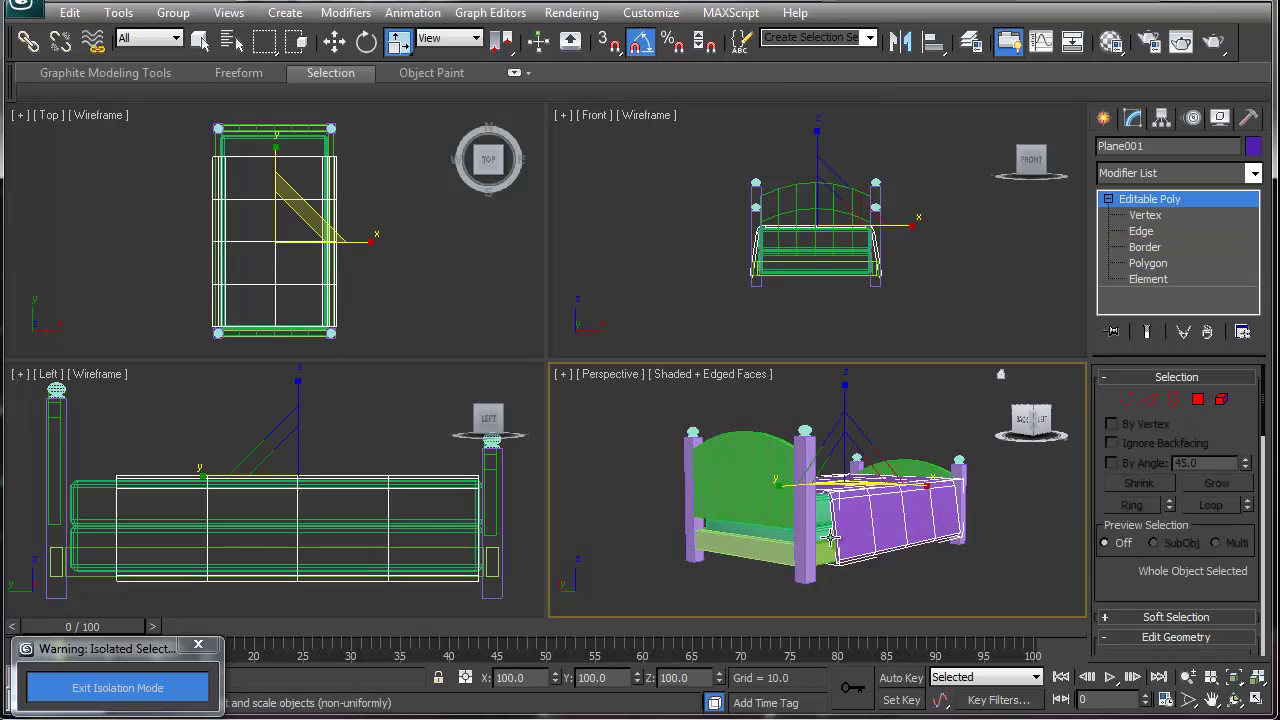
# - Create a ChamferBox at the head of the bed in the Top view, about 6.60 long, 10.43 wide and 2.77 high with a 0.64 fillet
pyautogui.keyDown('alt'); pyautogui.moveTo(817, 540); pyautogui.dragTo(806, 545, button='middle'); pyautogui.keyUp('alt')
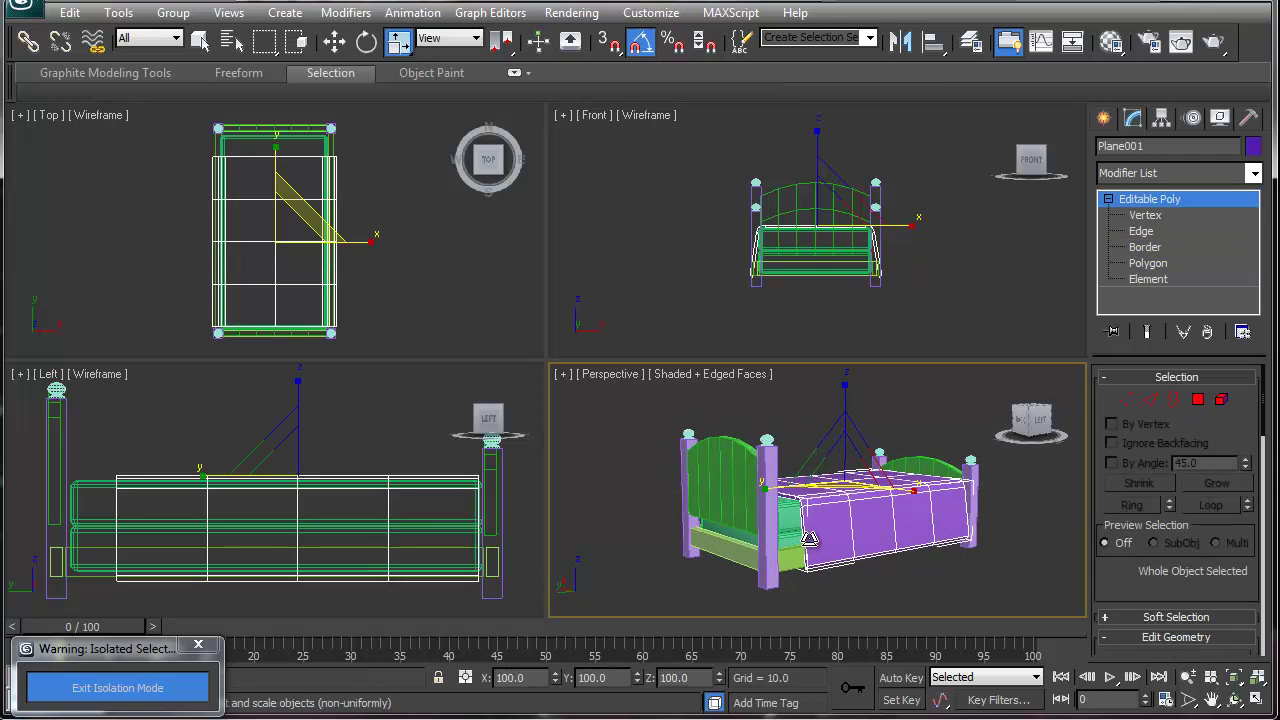
pyautogui.scroll(10, 790, 530)
pyautogui.moveTo(709, 517); pyautogui.dragTo(527, 554, button='middle')
pyautogui.keyDown('alt'); pyautogui.moveTo(600, 525); pyautogui.dragTo(837, 462, button='middle'); pyautogui.keyUp('alt')
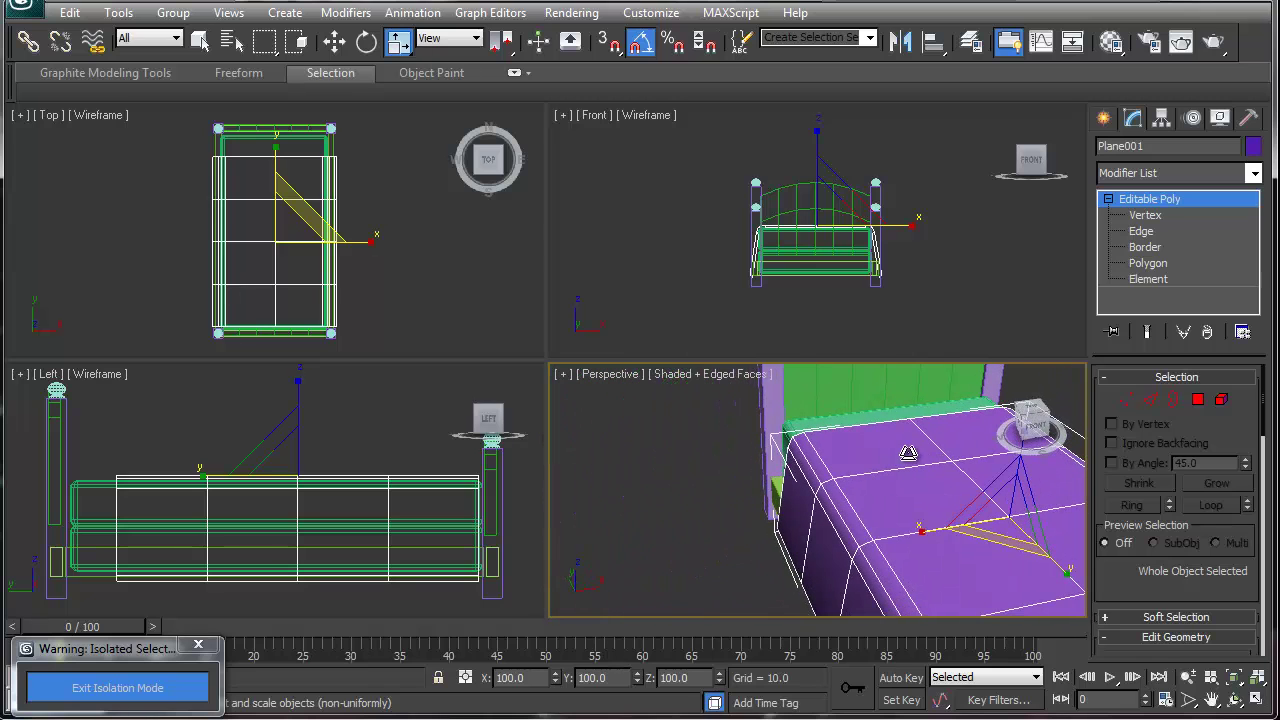
pyautogui.click(1103, 119)
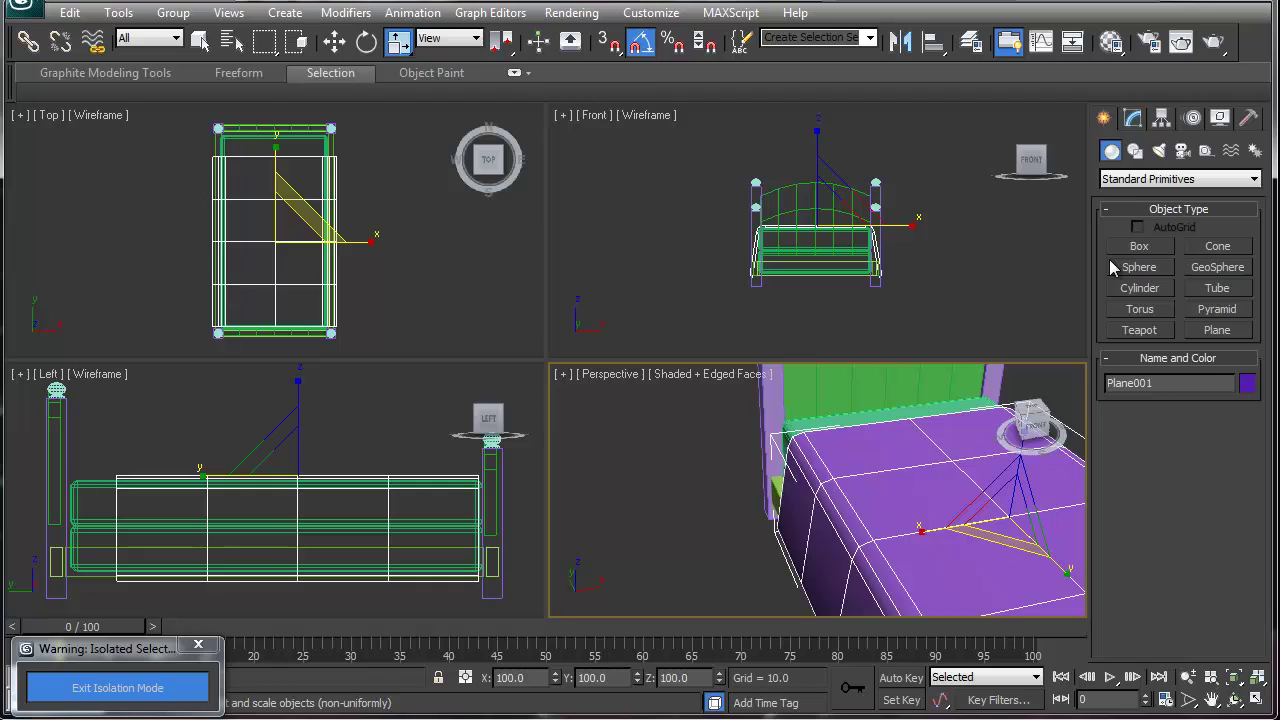
pyautogui.click(1150, 180)
pyautogui.click(1149, 211)
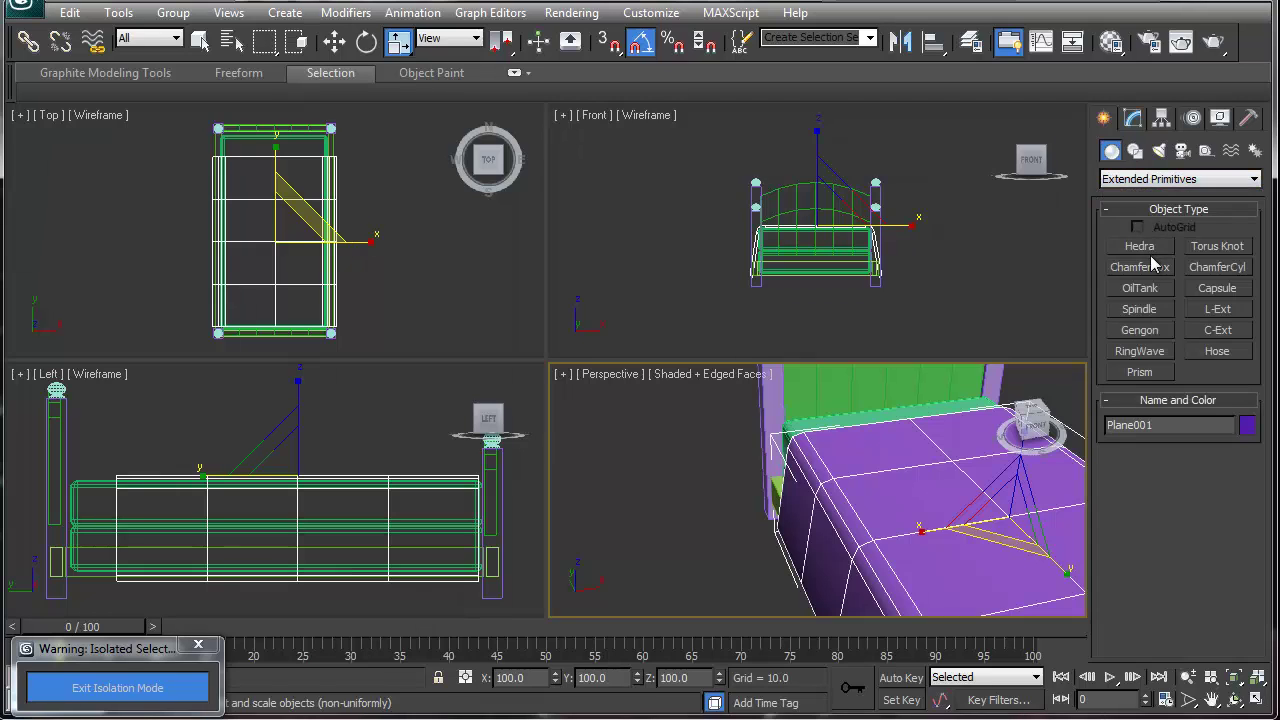
pyautogui.click(1140, 268)
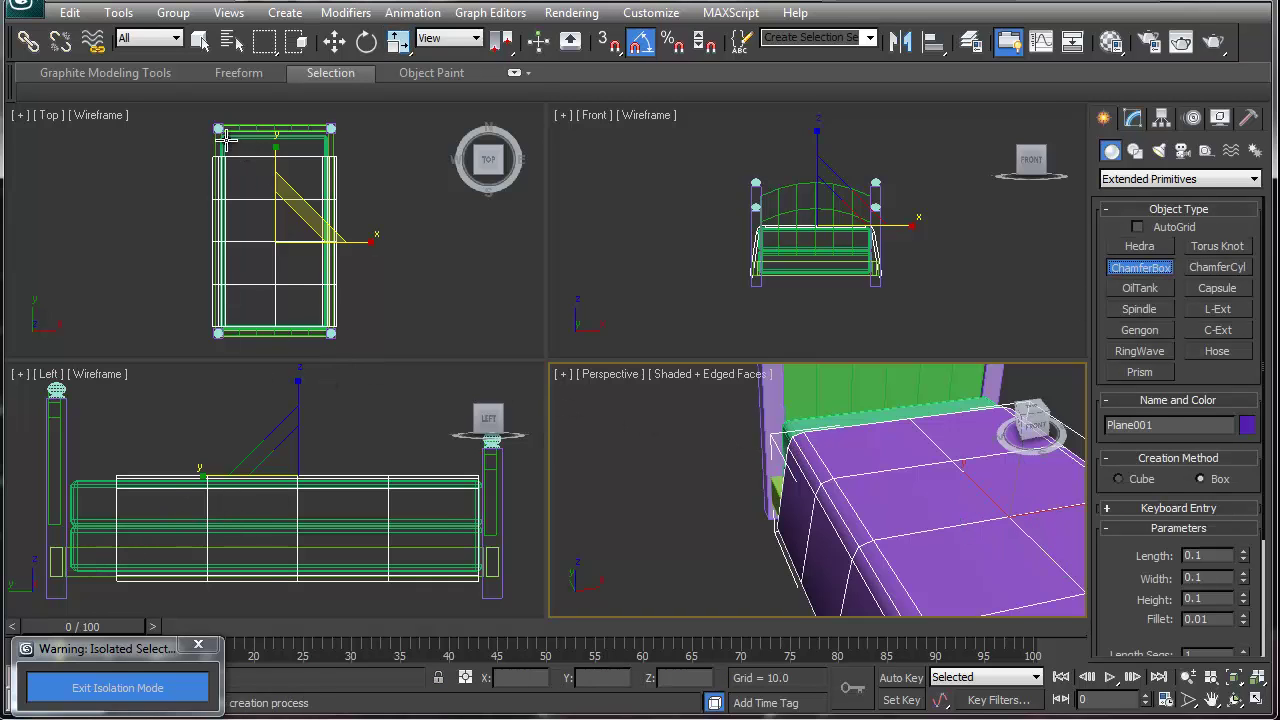
pyautogui.moveTo(226, 142); pyautogui.dragTo(274, 167)
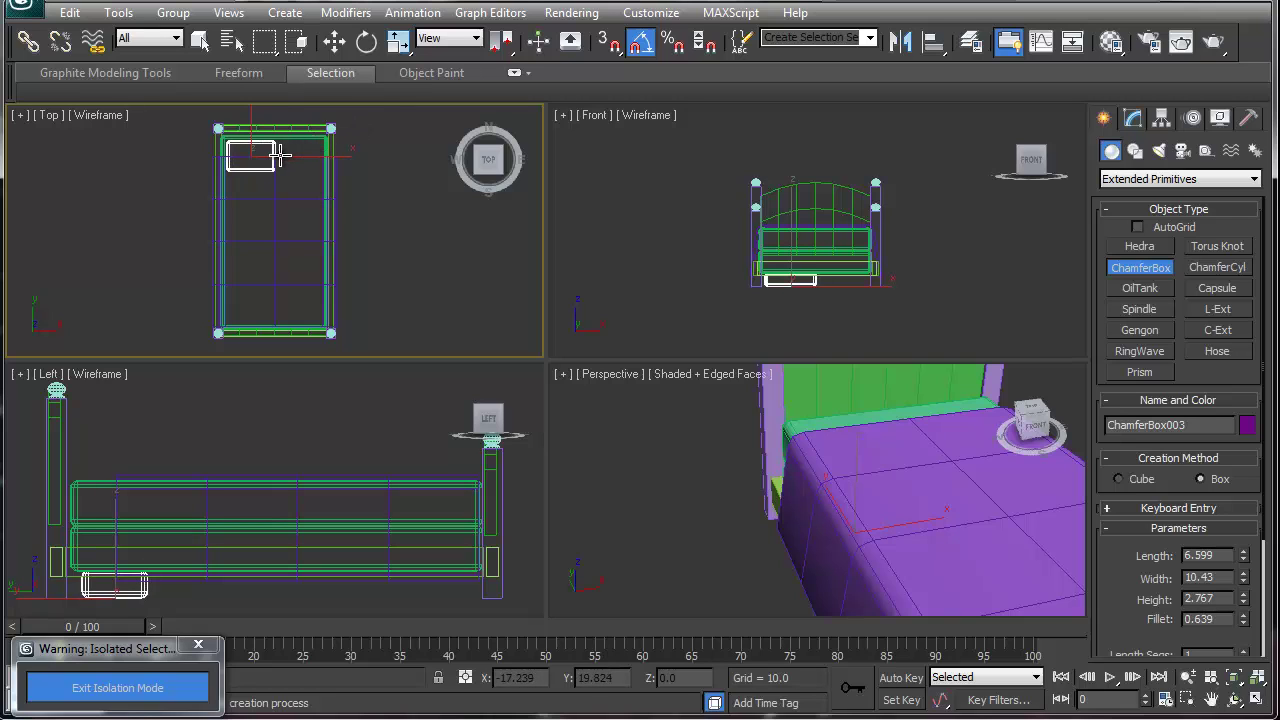
pyautogui.click(280, 165)
# - Raise the pillow box in the Left view to about Z 11.96, onto the cover, and show its editable parameters
pyautogui.rightClick(106, 471)
pyautogui.press('w')
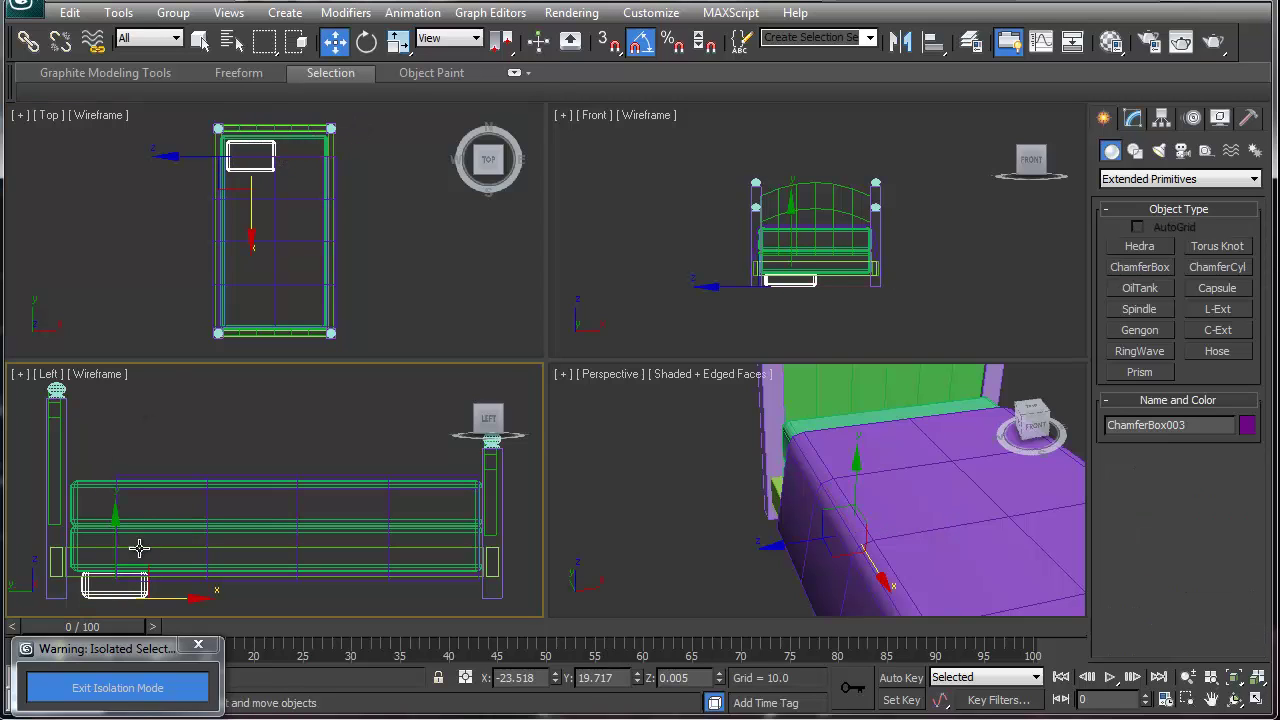
pyautogui.moveTo(113, 539); pyautogui.dragTo(110, 419)
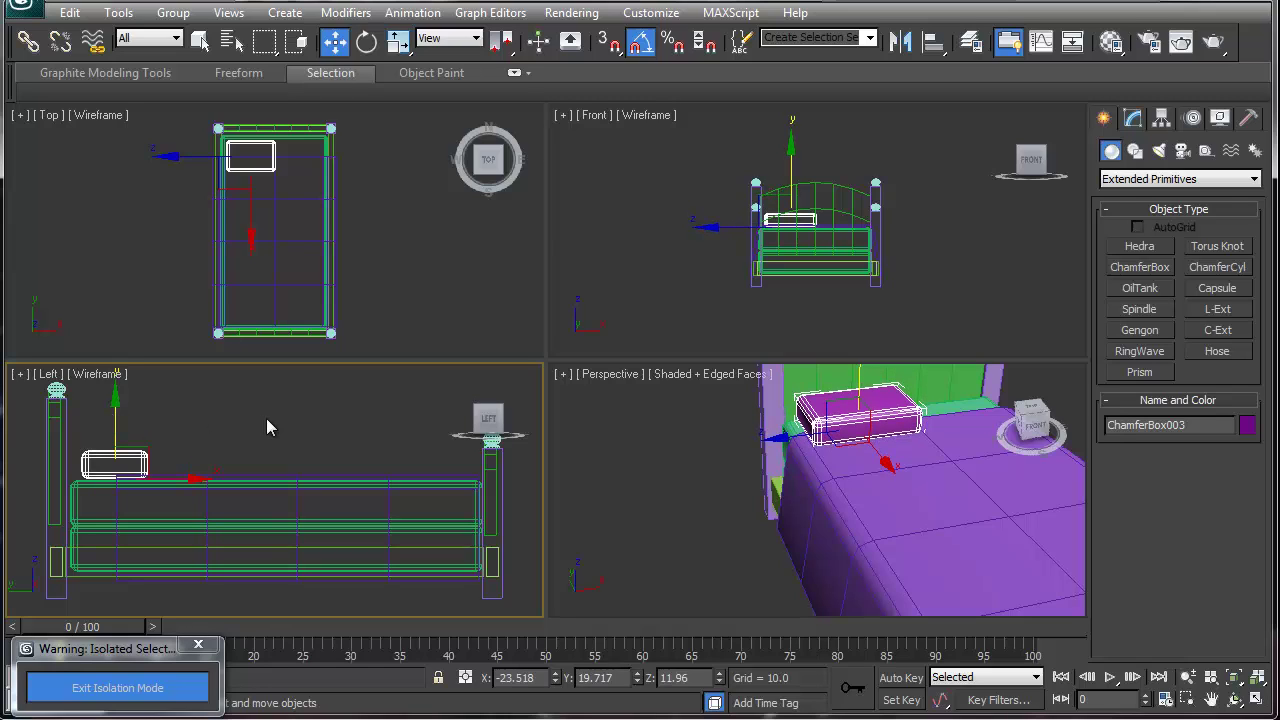
pyautogui.moveTo(872, 479); pyautogui.dragTo(714, 572, button='middle')
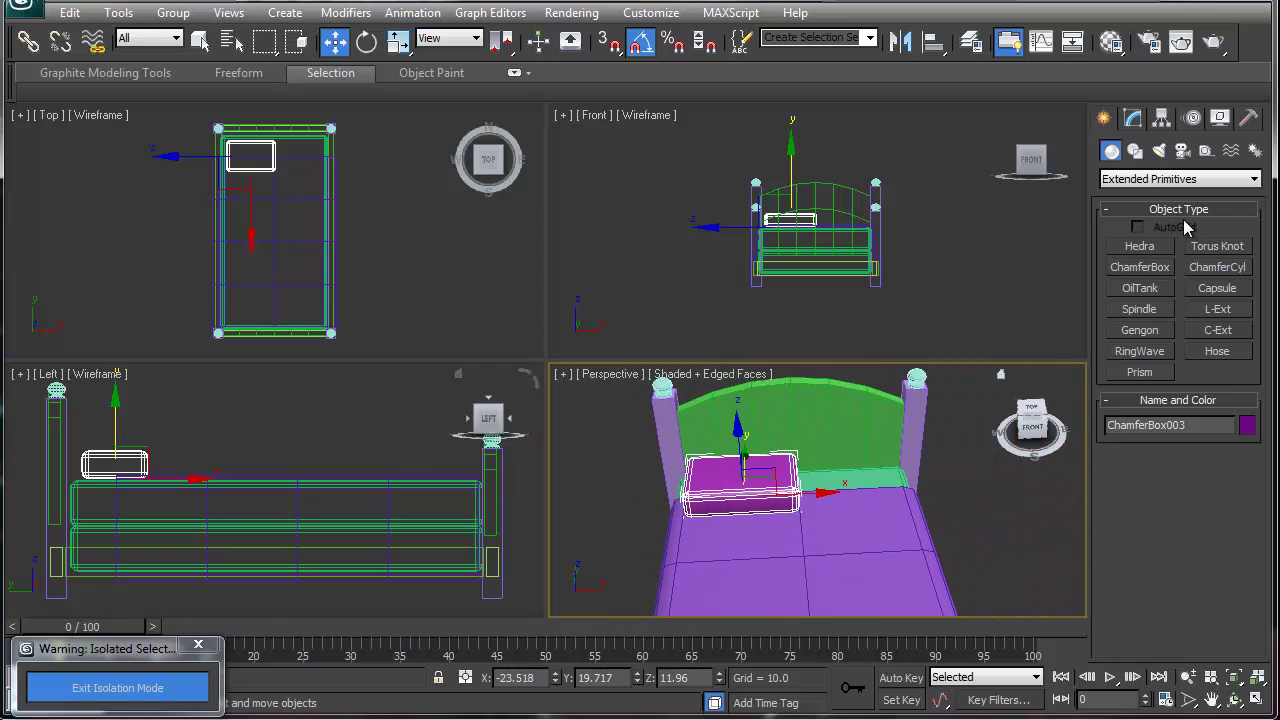
pyautogui.click(1133, 119)
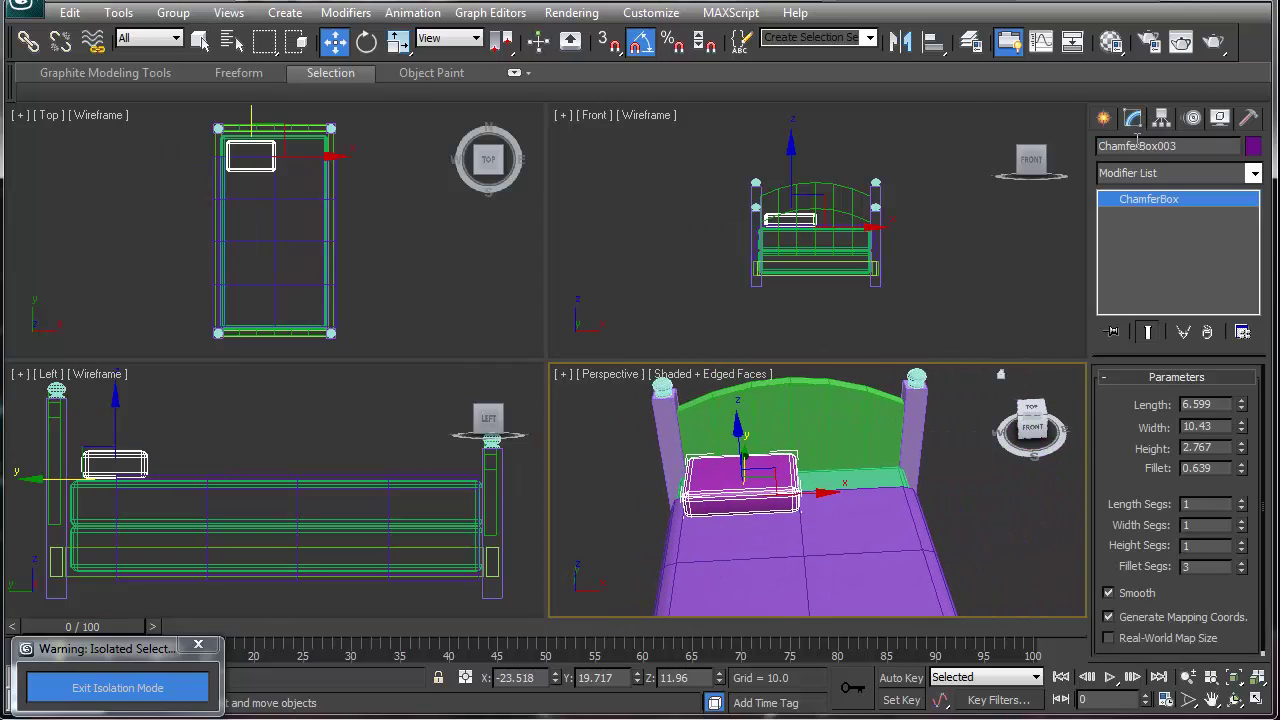
pyautogui.click(1254, 174)
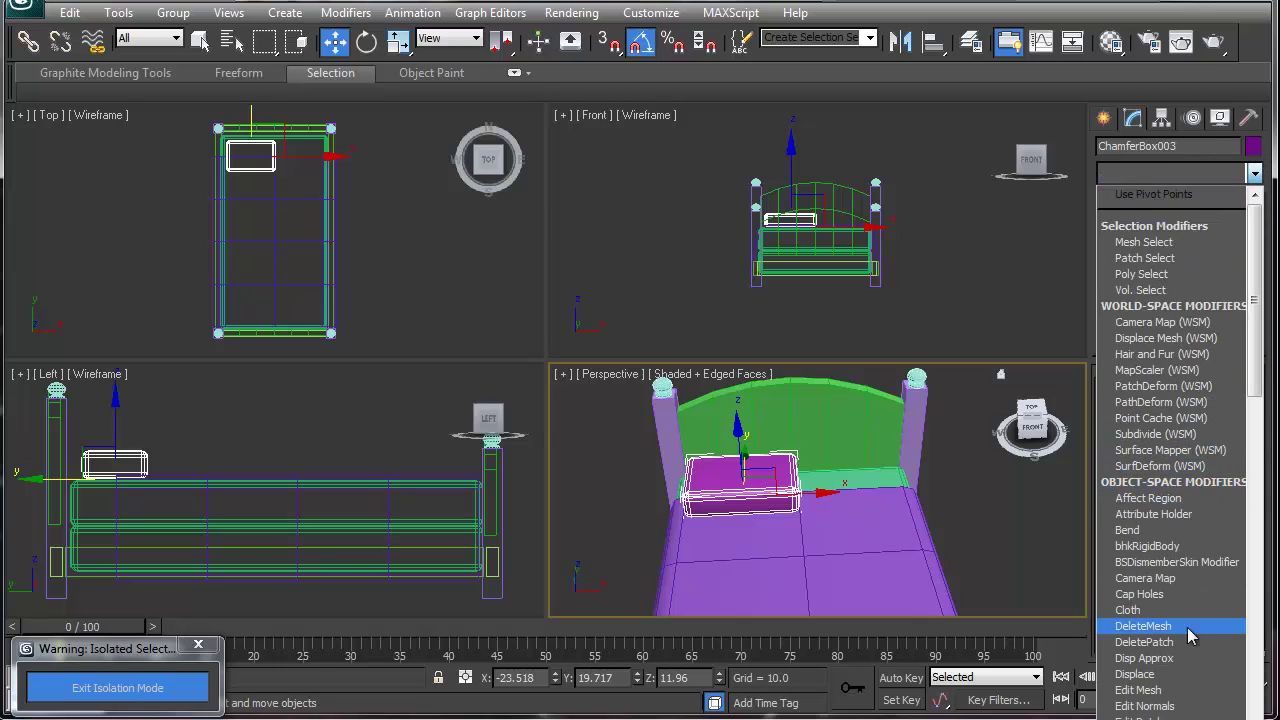
pyautogui.scroll(-2, 1150, 660)
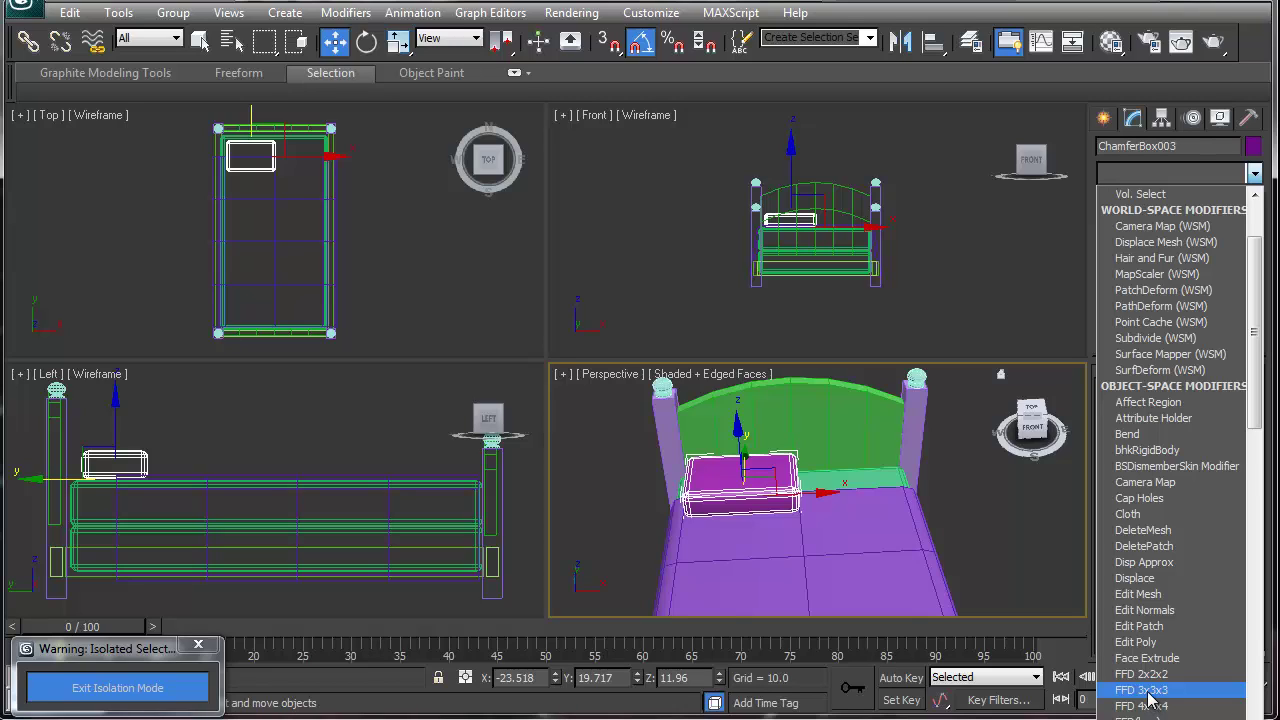
pyautogui.click(1131, 77)
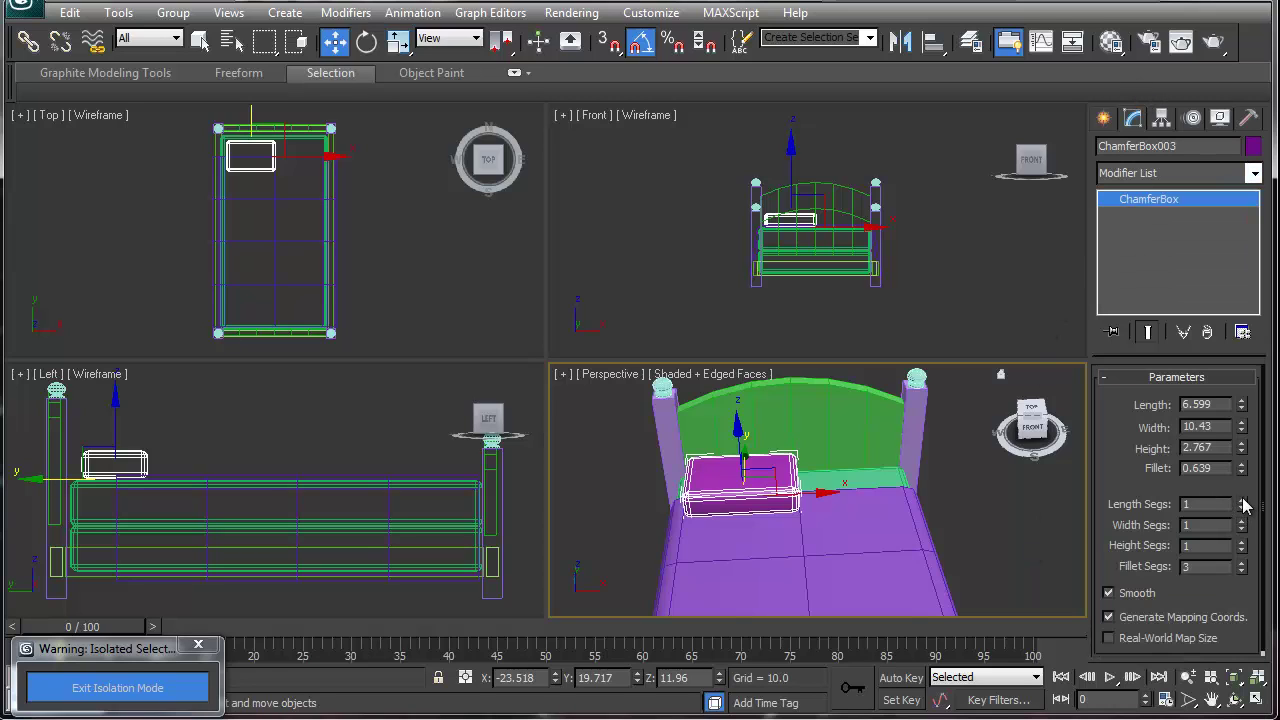
# - Set the pillow box's segments to 6 in length, 7 in width and 4 in height
pyautogui.click(1242, 502)
pyautogui.click(1242, 502)
pyautogui.click(1242, 502)
pyautogui.click(1242, 502)
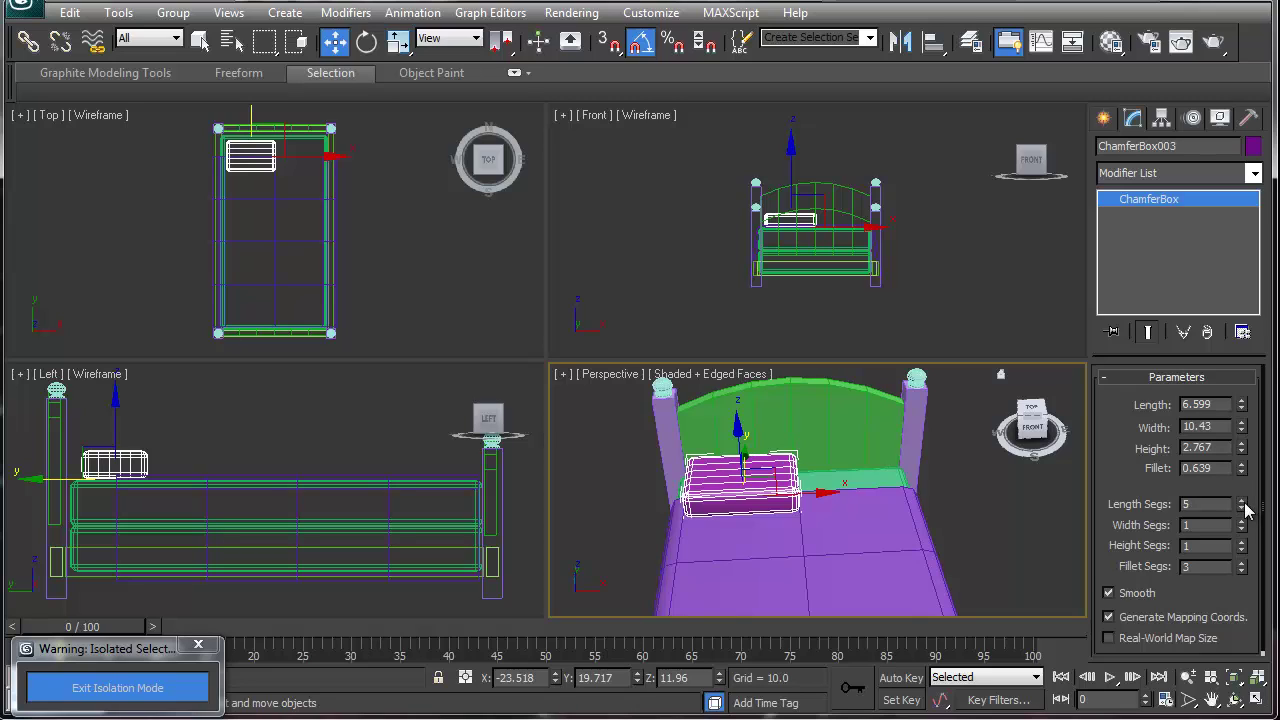
pyautogui.click(1242, 522)
pyautogui.click(1242, 522)
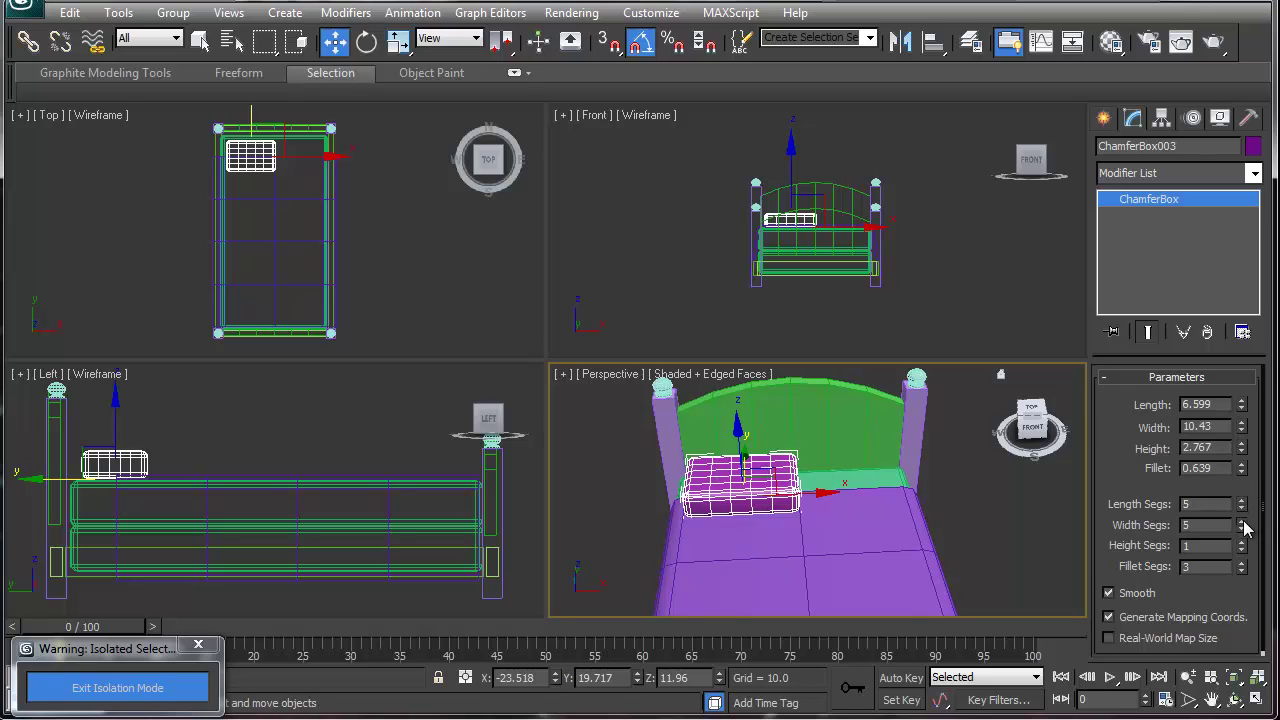
pyautogui.click(1242, 522)
pyautogui.click(1242, 542)
pyautogui.click(1242, 542)
pyautogui.click(1242, 542)
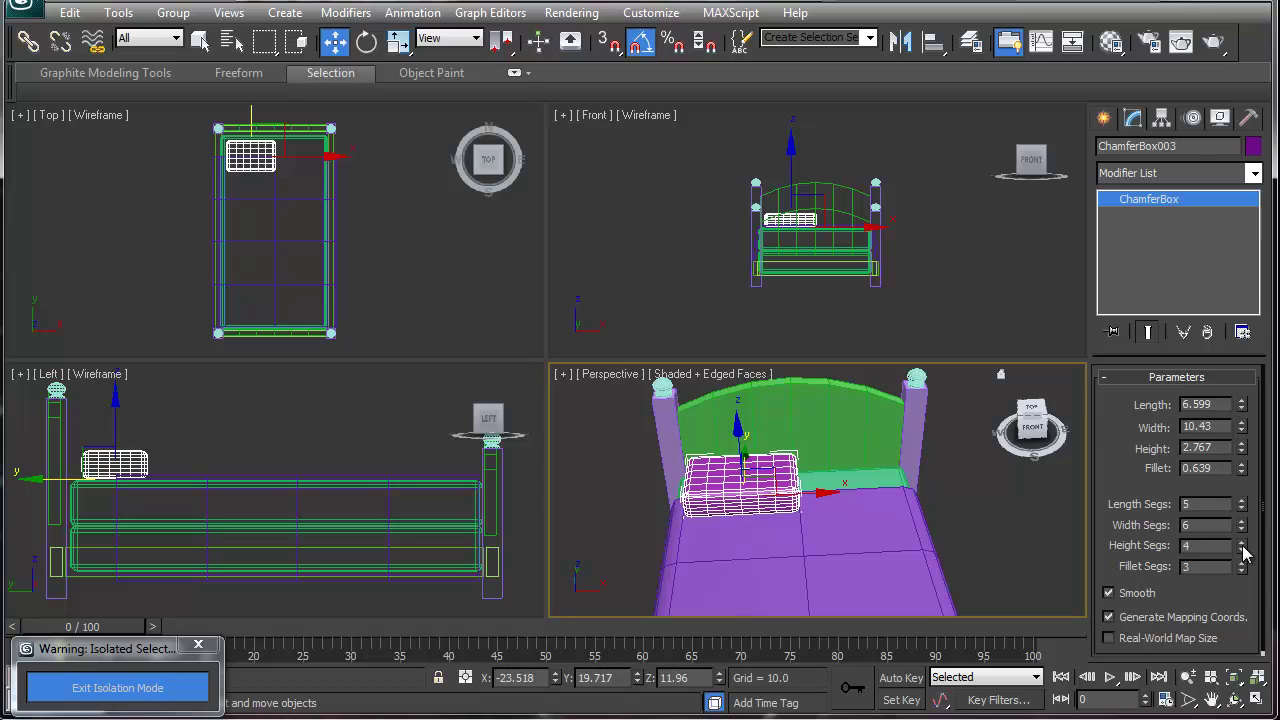
pyautogui.click(1242, 522)
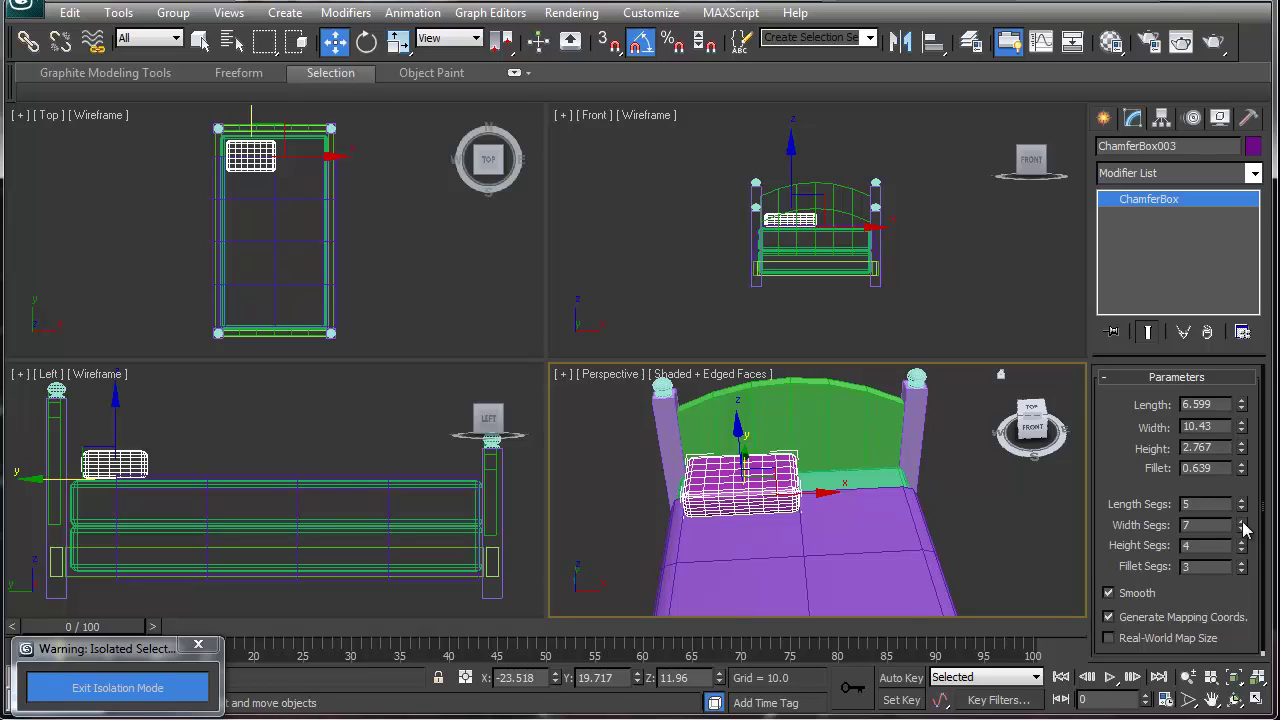
pyautogui.click(1242, 501)
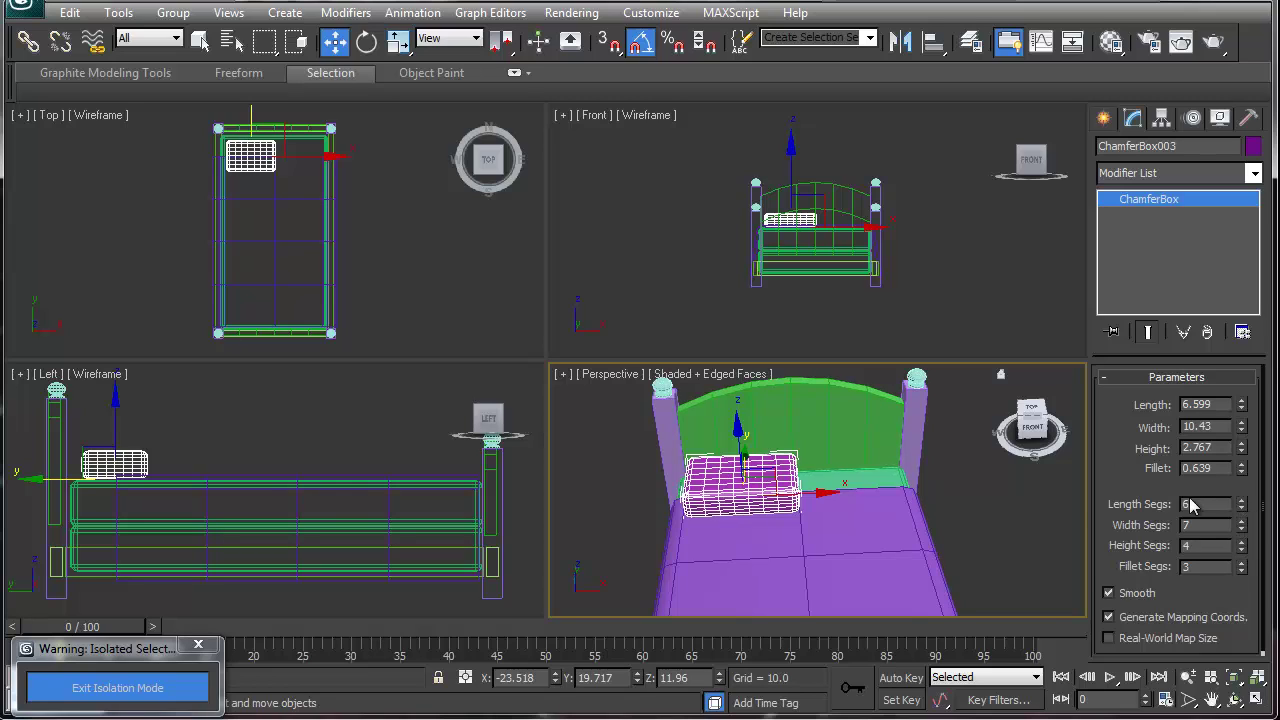
# - Apply an FFD 3x3x3 modifier to the pillow box and switch to its Control Points level
pyautogui.click(1254, 173)
pyautogui.scroll(-6, 1165, 450)
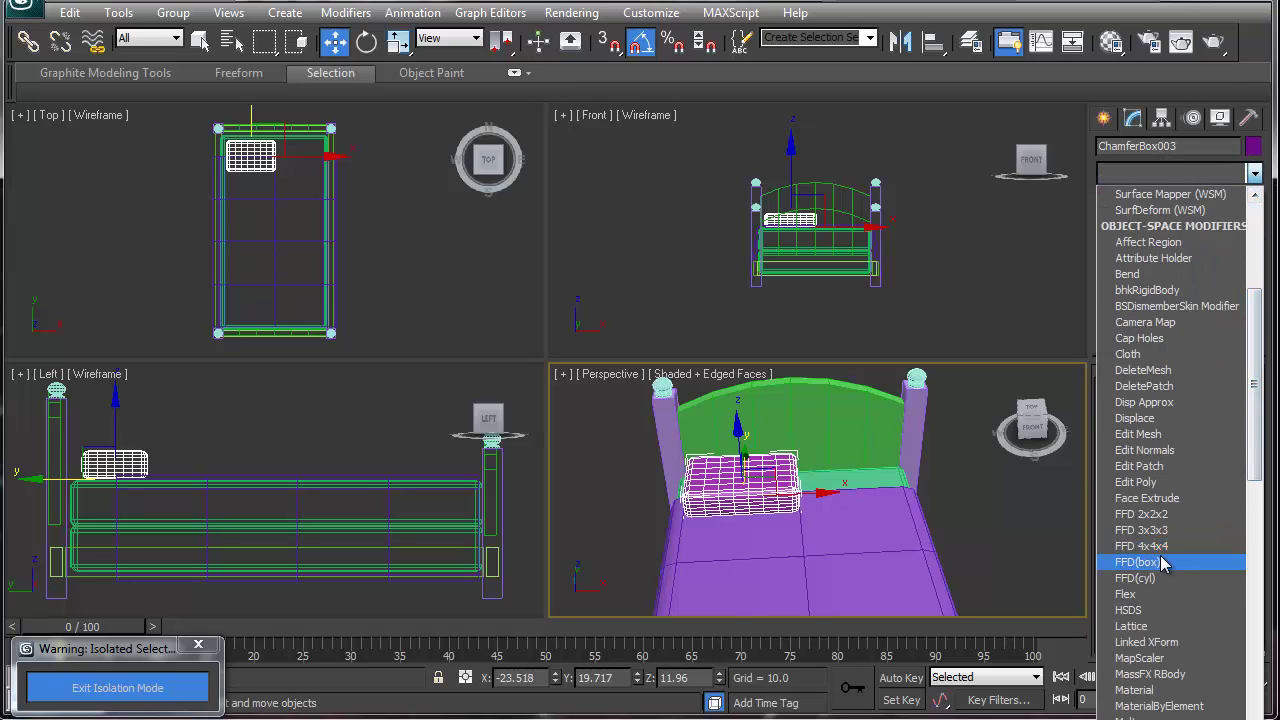
pyautogui.click(1163, 531)
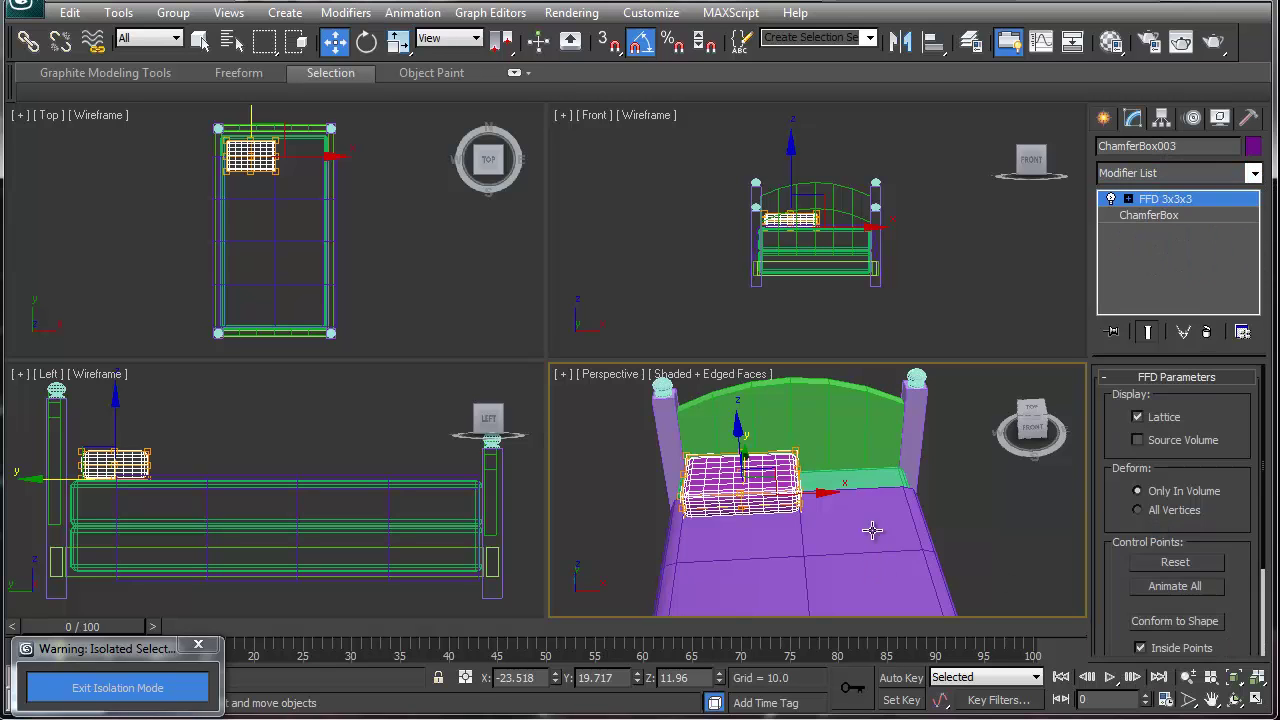
pyautogui.click(1128, 199)
pyautogui.click(1183, 215)
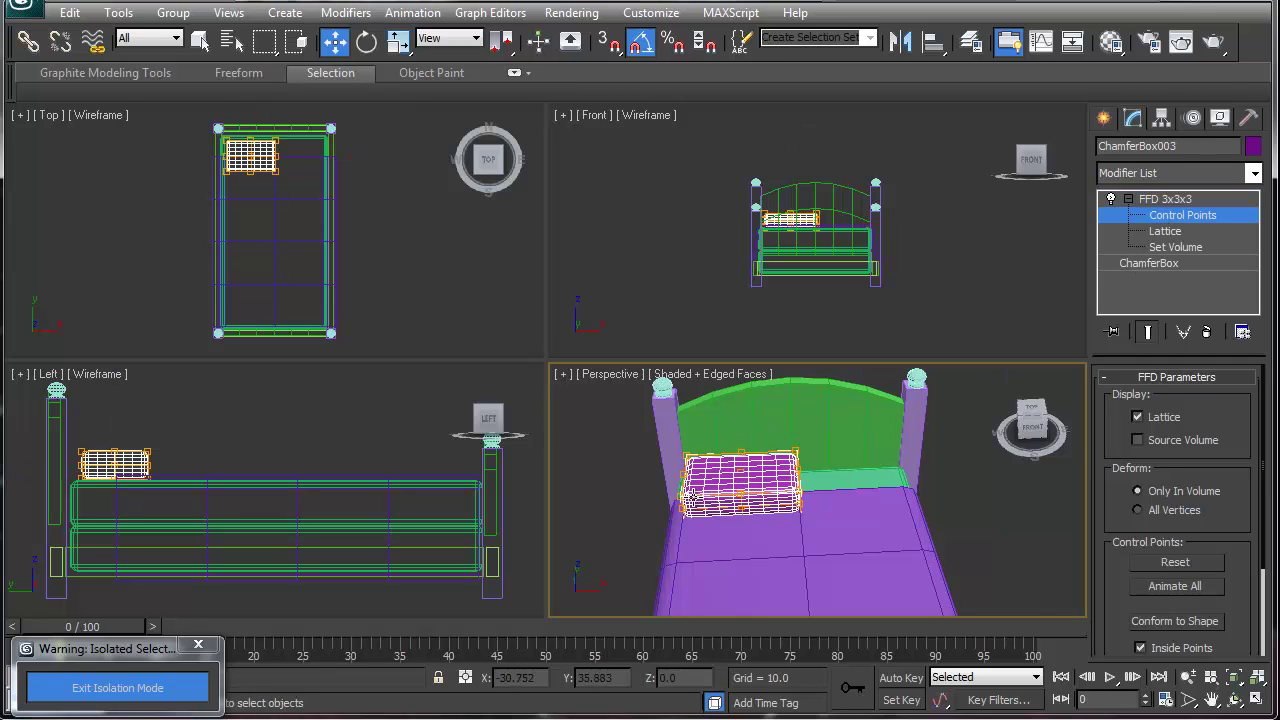
# - Try flattening the lattice control points at both ends of the pillow along Z, and remove the FFD 3x3x3 modifier
pyautogui.keyDown('alt'); pyautogui.moveTo(685, 490); pyautogui.dragTo(705, 457, button='middle'); pyautogui.keyUp('alt')
pyautogui.moveTo(662, 446); pyautogui.dragTo(708, 540)
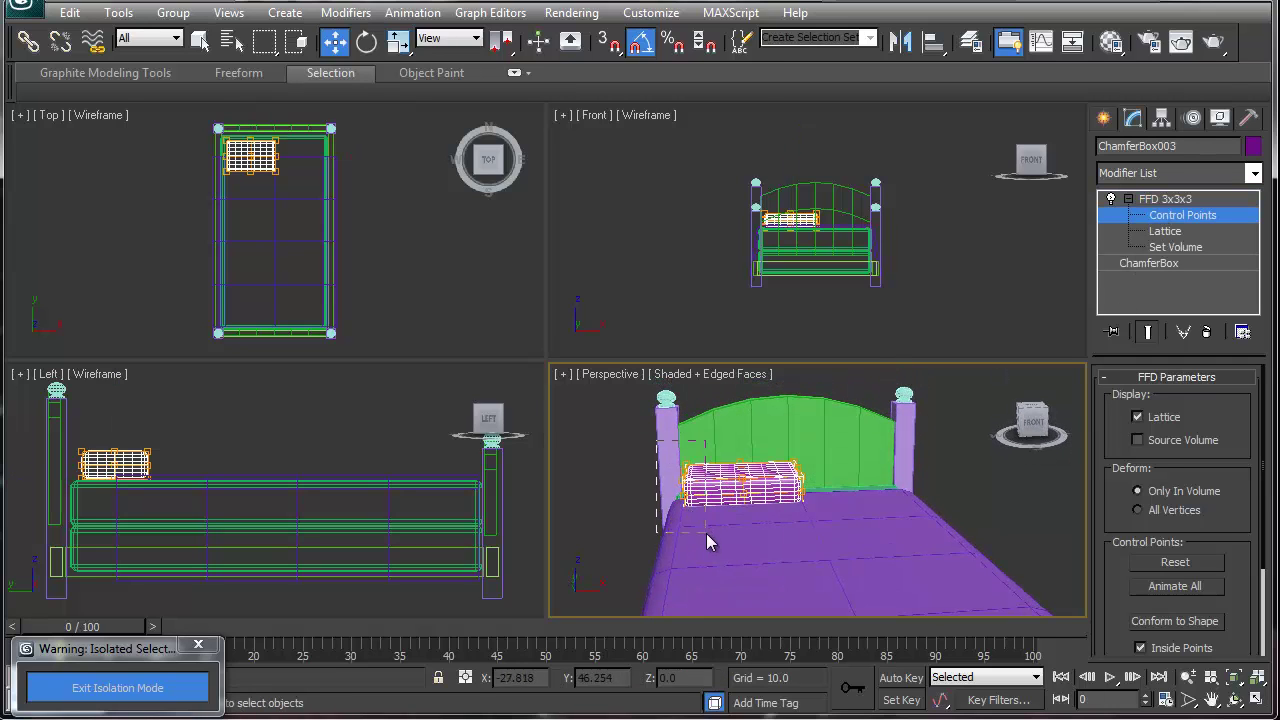
pyautogui.moveTo(718, 450); pyautogui.dragTo(782, 523)
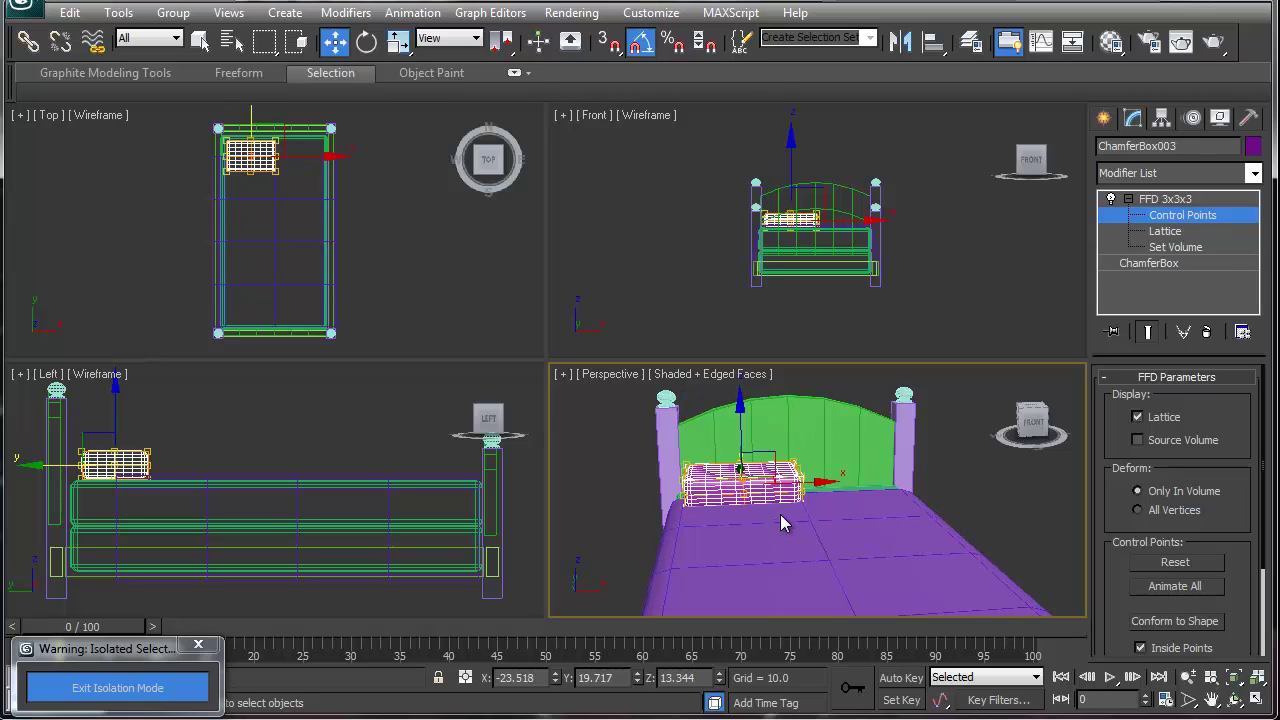
pyautogui.press('e')
pyautogui.press('r')
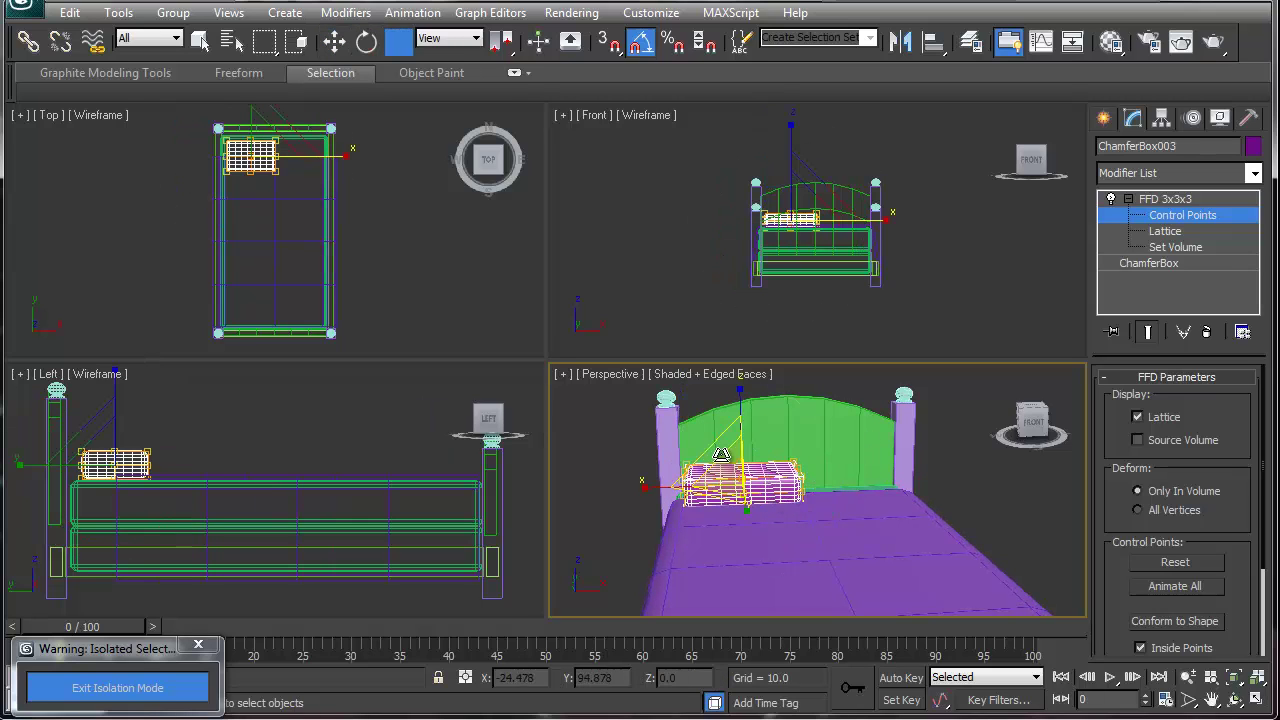
pyautogui.moveTo(745, 470); pyautogui.dragTo(750, 640)
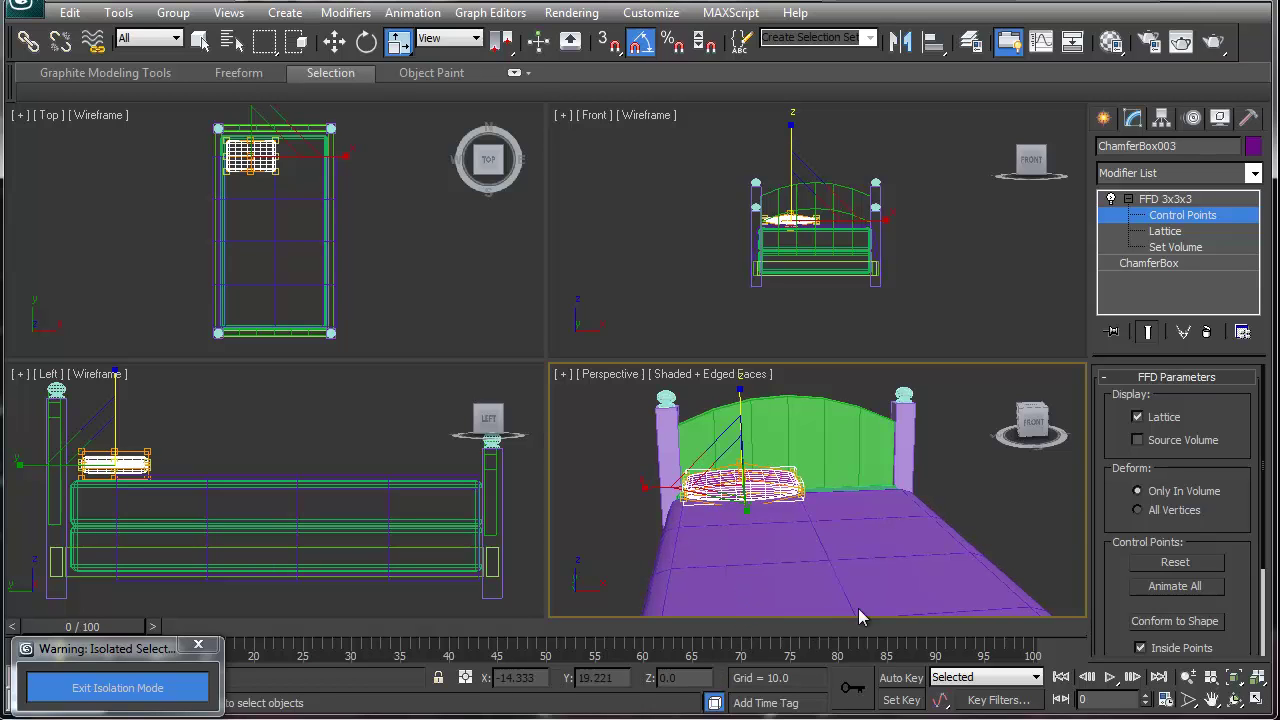
pyautogui.click(1205, 340)
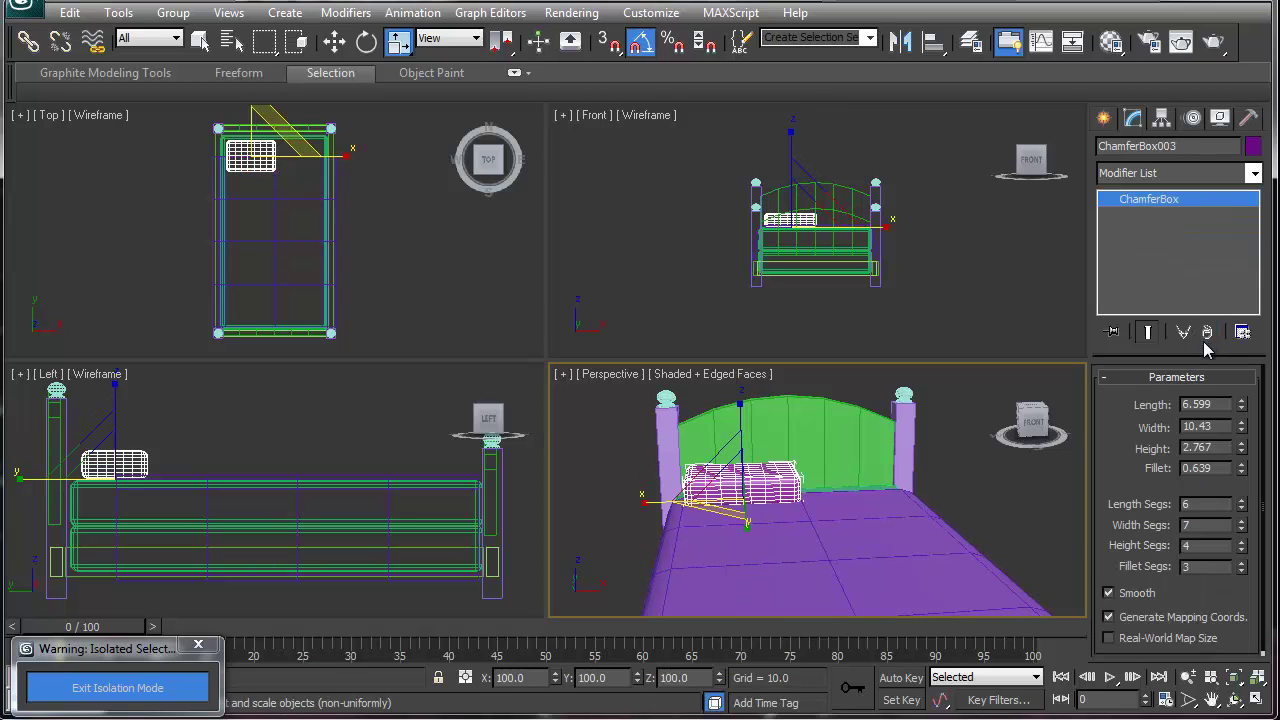
# - Apply an FFD 4x4x4 modifier to the pillow box and switch to its Control Points level
pyautogui.click(1254, 174)
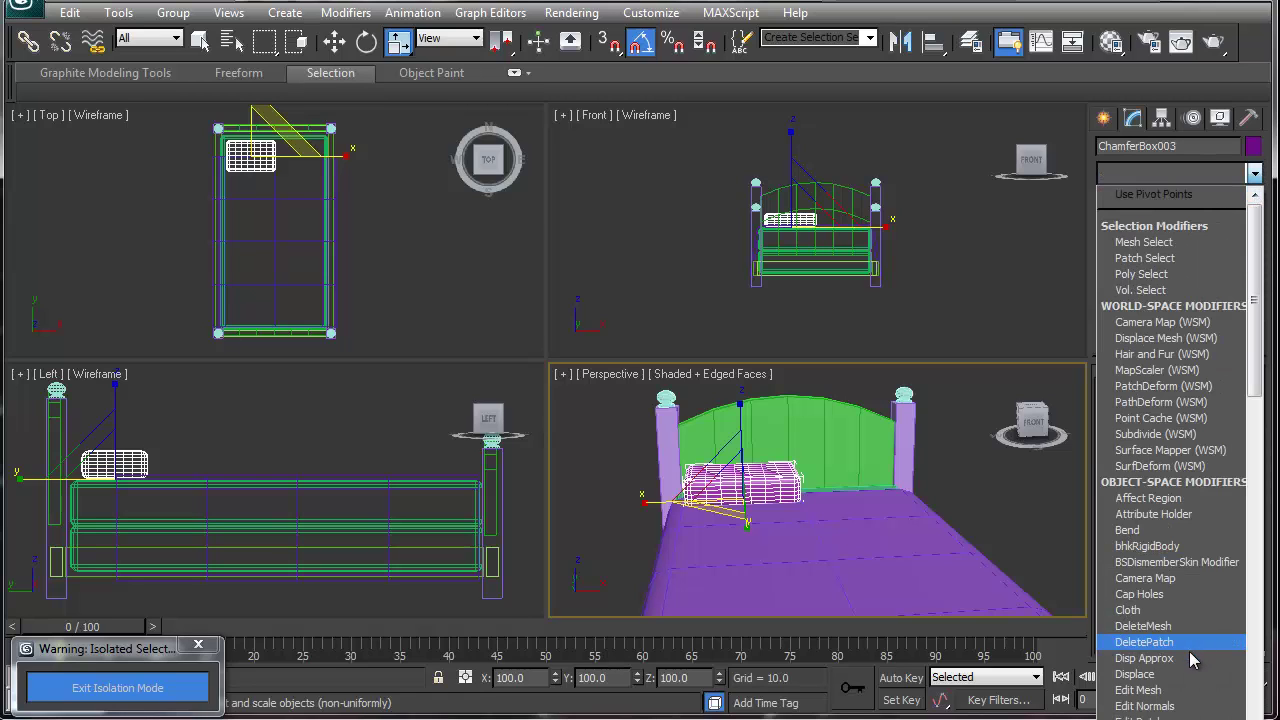
pyautogui.scroll(-1, 1148, 648)
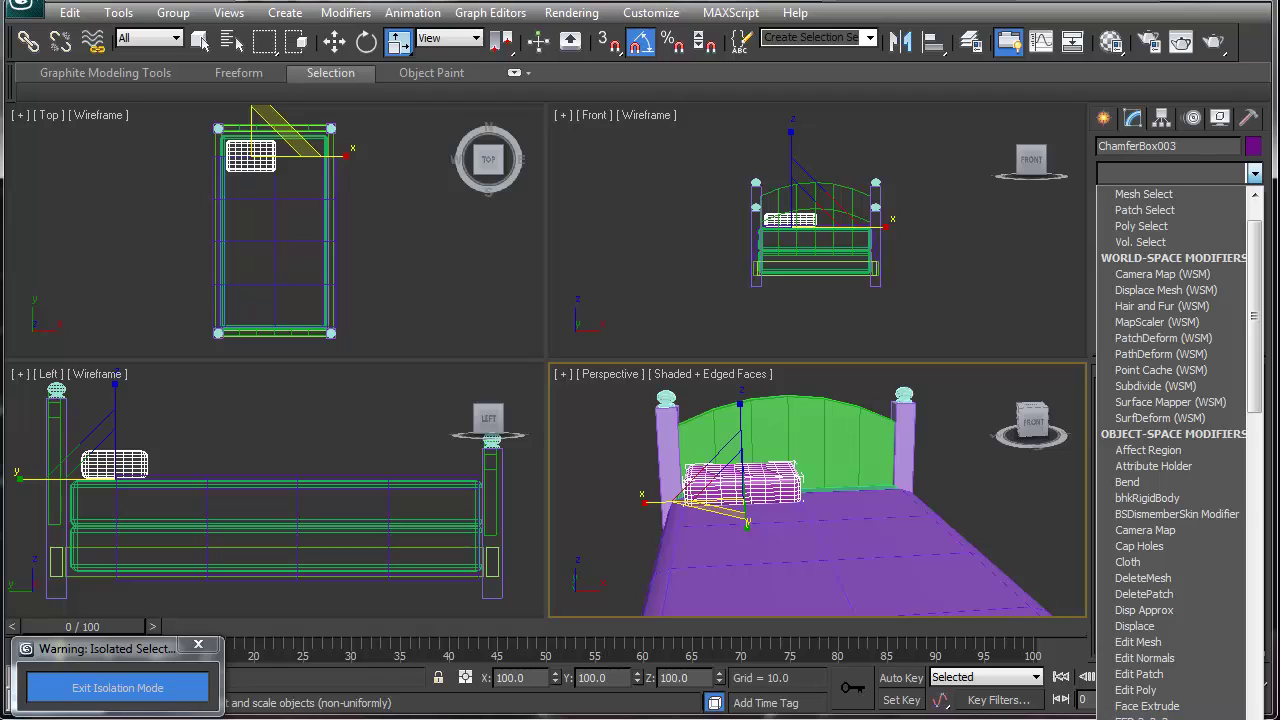
pyautogui.click(1140, 718)
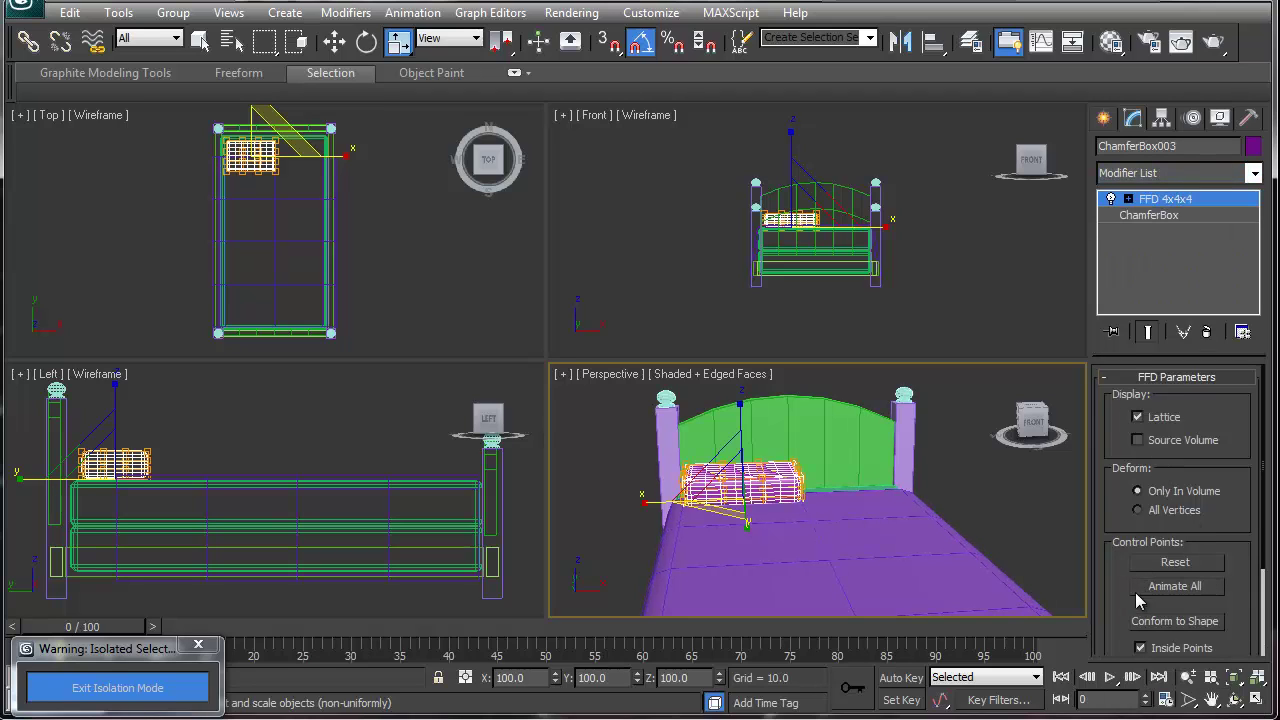
pyautogui.click(1129, 199)
pyautogui.click(1157, 216)
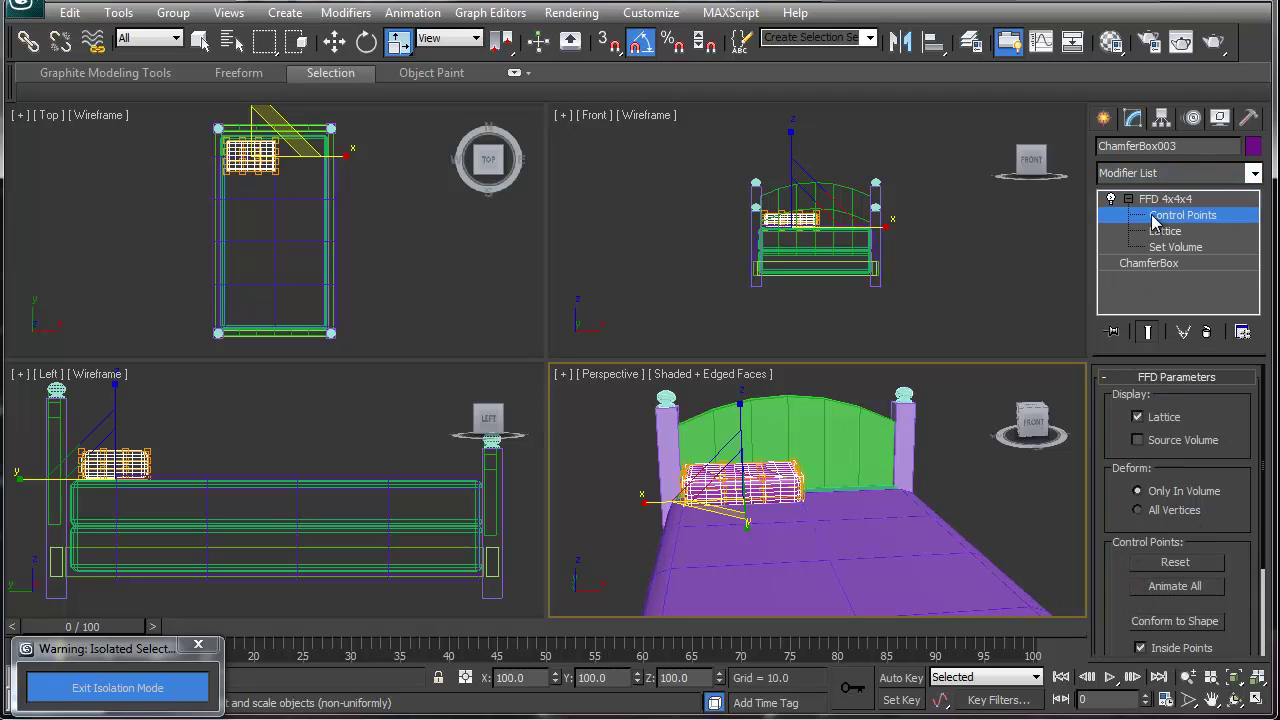
# - Try flattening the FFD 4x4x4 control points at both ends of the pillow along Z, and undo the scaling
pyautogui.moveTo(676, 430); pyautogui.dragTo(700, 533)
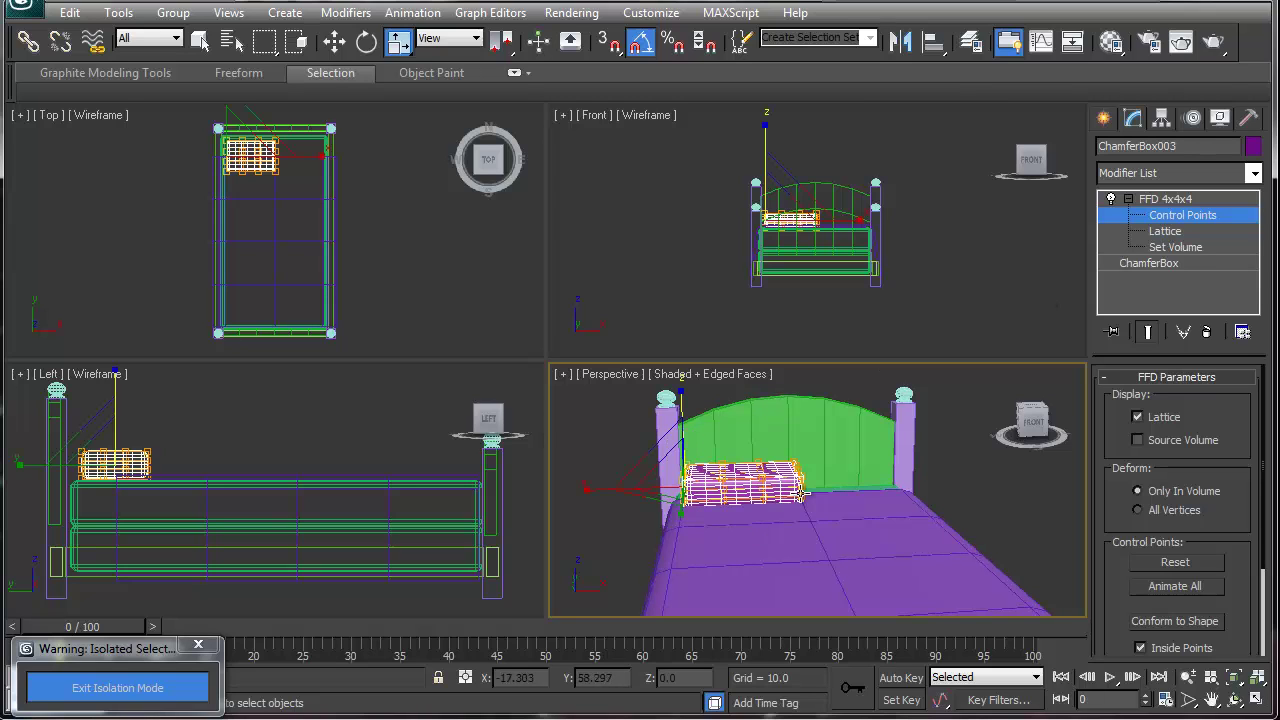
pyautogui.moveTo(778, 421); pyautogui.dragTo(826, 535)
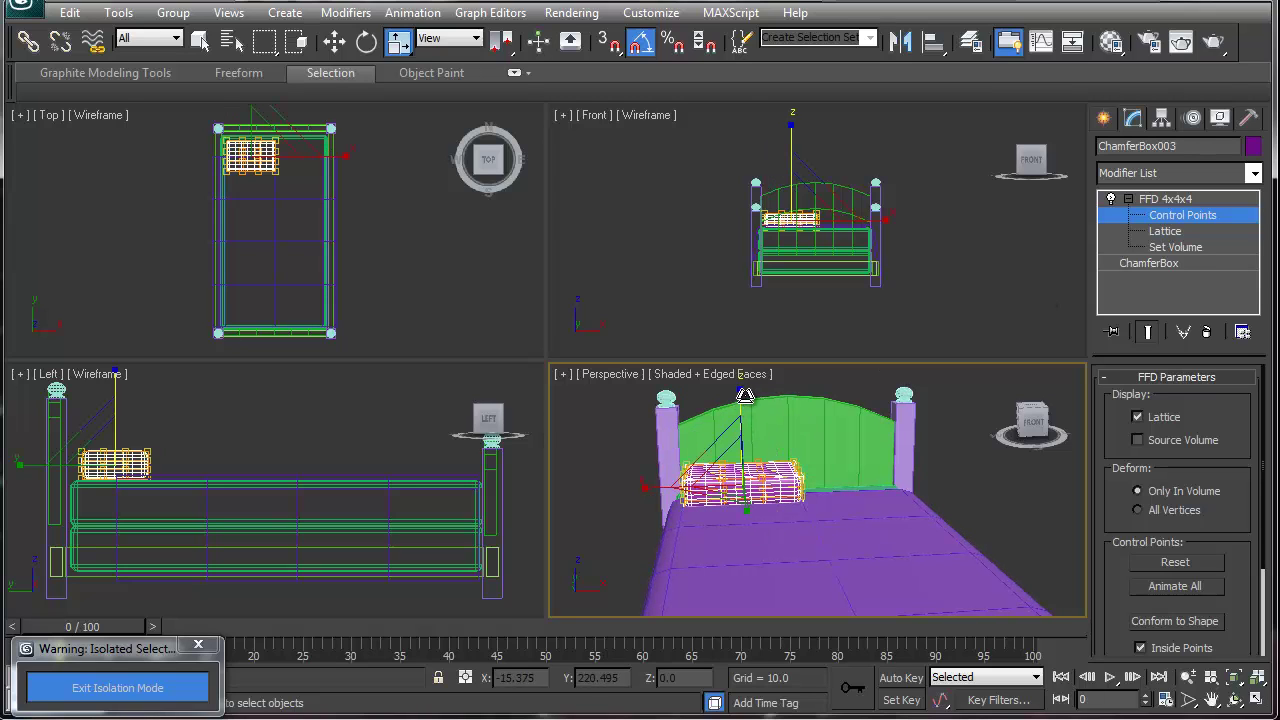
pyautogui.moveTo(742, 405); pyautogui.dragTo(770, 635)
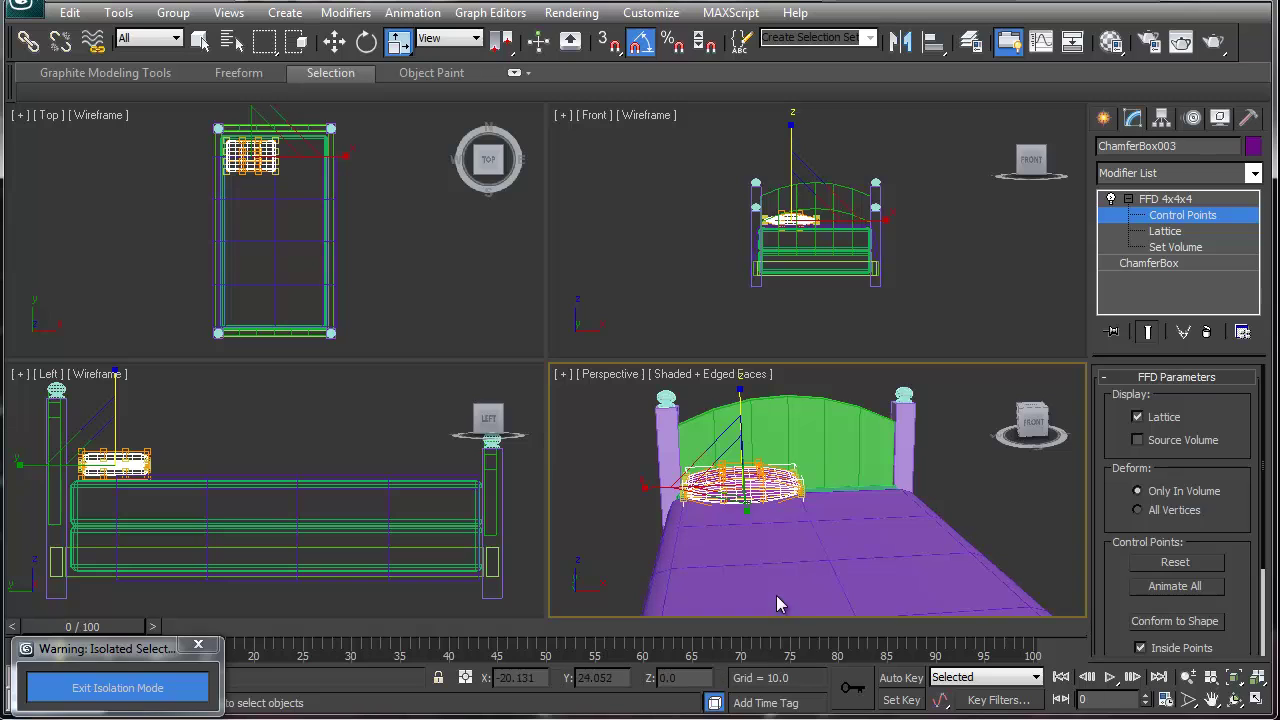
pyautogui.keyDown('alt'); pyautogui.moveTo(703, 432); pyautogui.dragTo(866, 507, button='middle'); pyautogui.keyUp('alt')
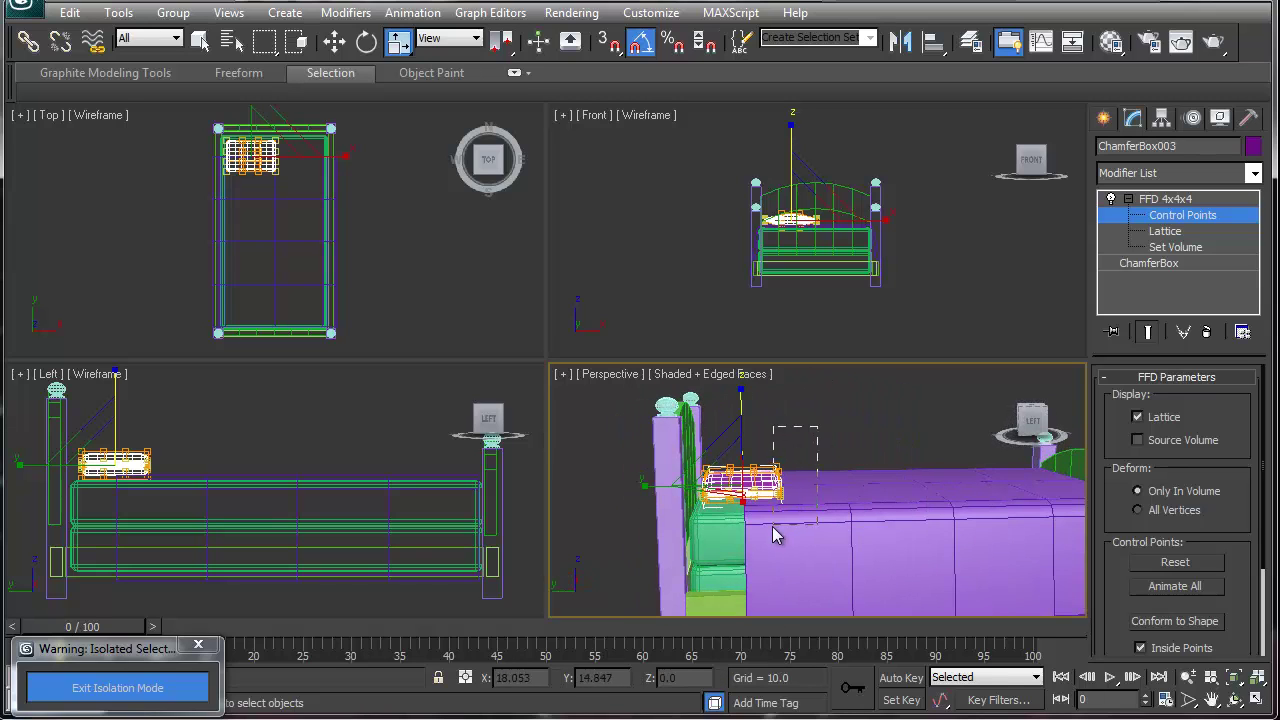
pyautogui.moveTo(774, 528); pyautogui.dragTo(752, 482)
pyautogui.hotkey('ctrl', 'a')
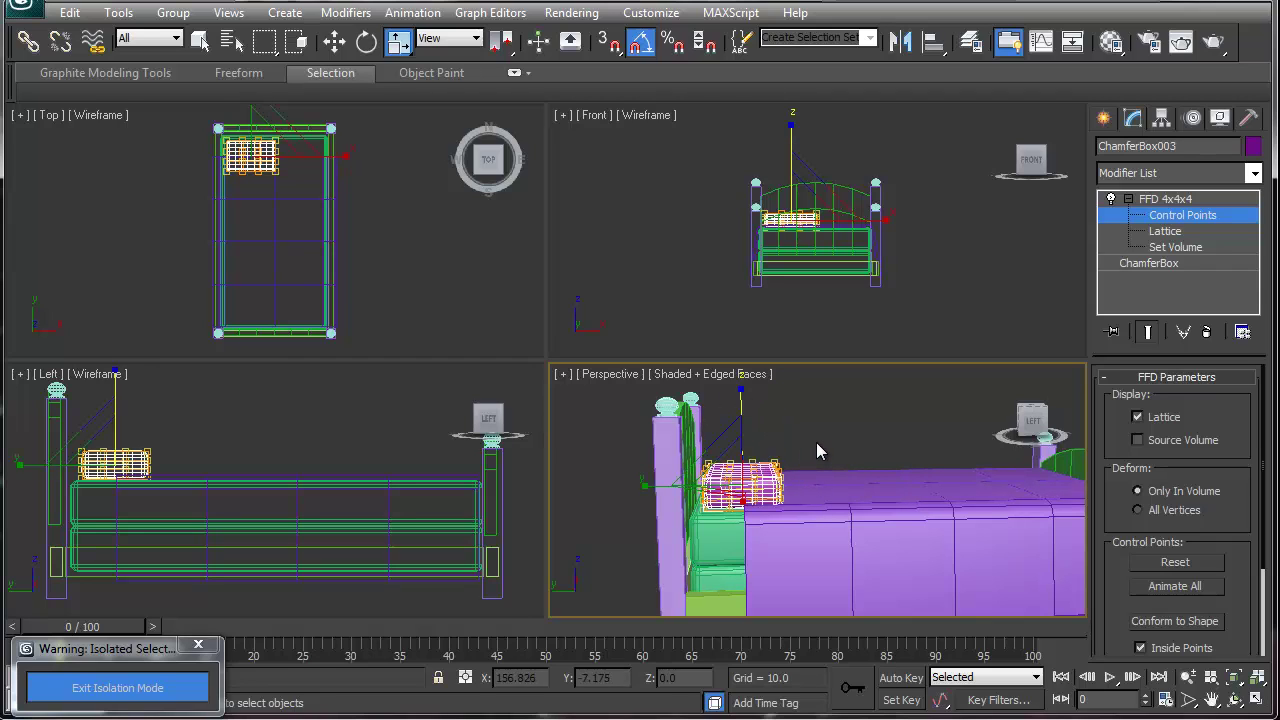
# - Select the pillow's front and back lattice control points, excluding those at both ends, and scale them to 265% along Z
pyautogui.moveTo(817, 444); pyautogui.dragTo(677, 436)
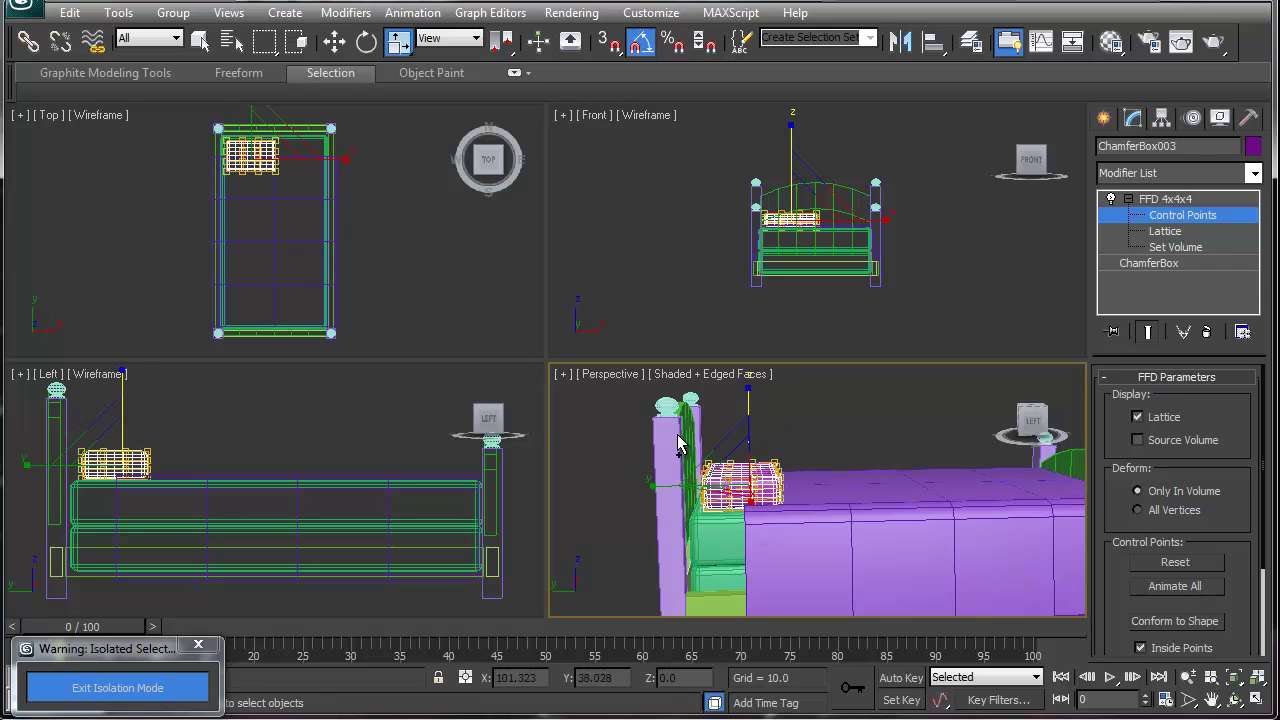
pyautogui.click(735, 527)
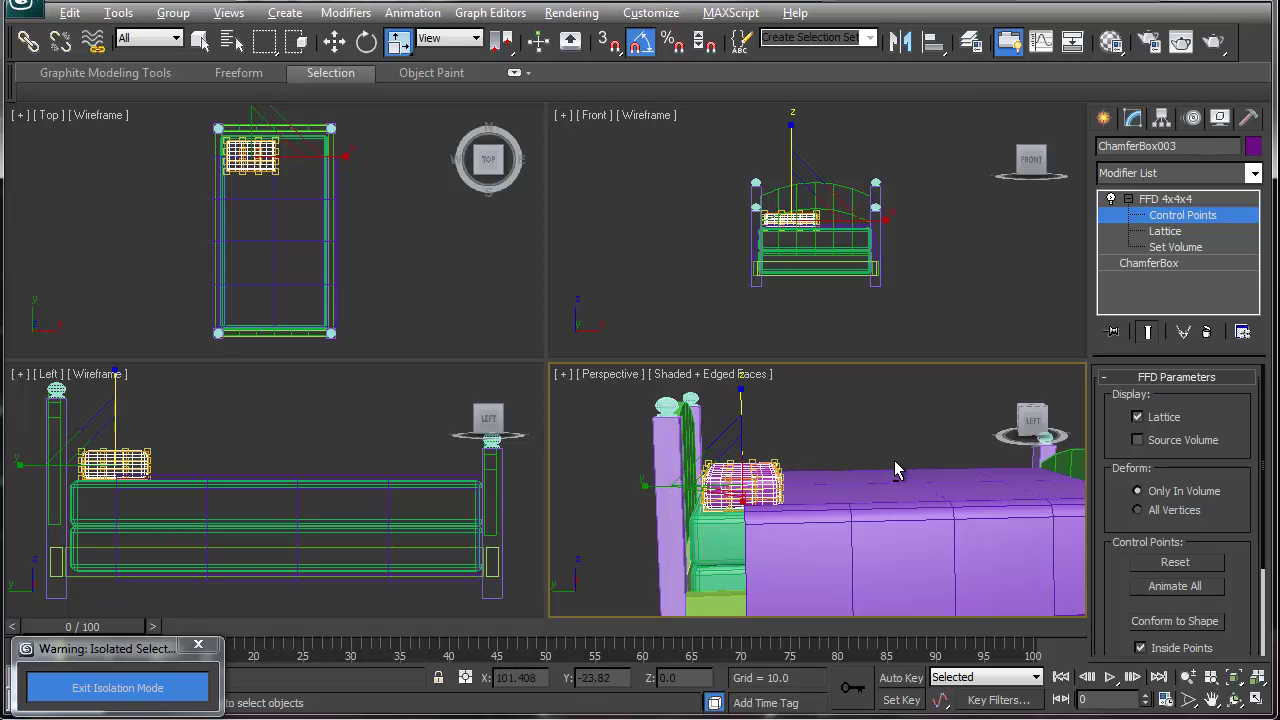
pyautogui.keyDown('alt'); pyautogui.moveTo(895, 470); pyautogui.dragTo(766, 509, button='middle'); pyautogui.keyUp('alt')
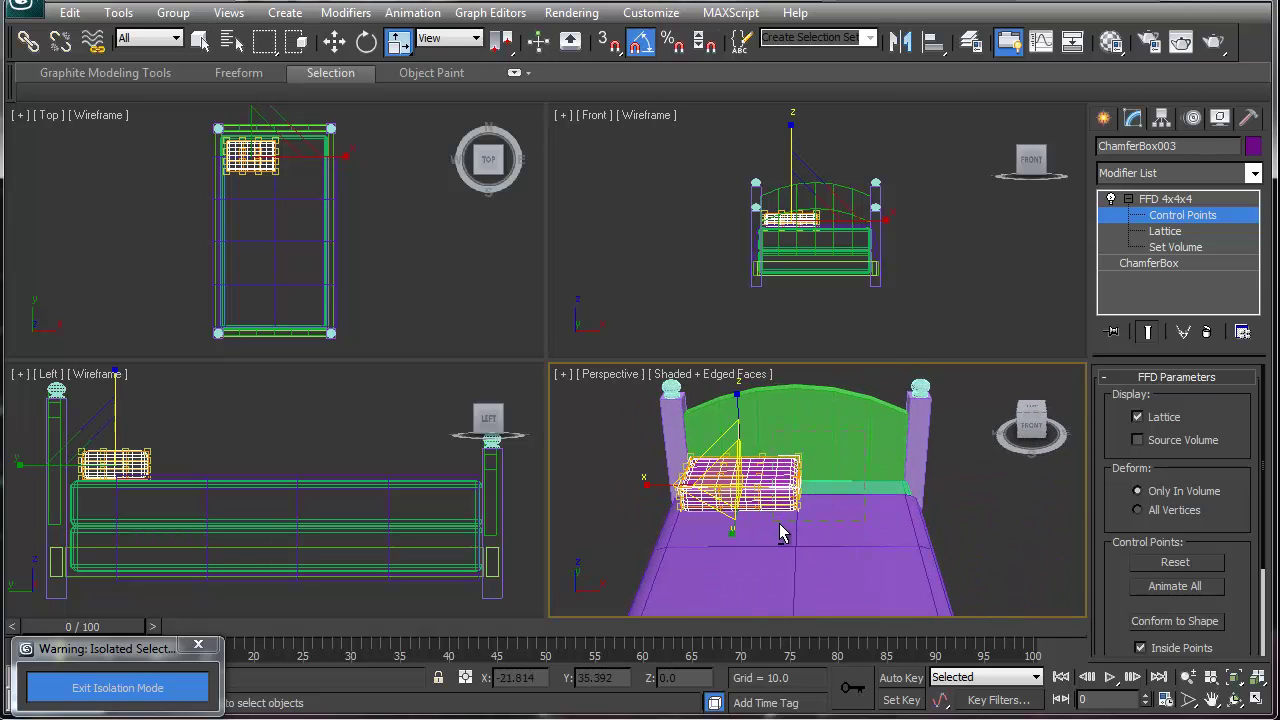
pyautogui.click(784, 533)
pyautogui.keyDown('alt'); pyautogui.moveTo(690, 530); pyautogui.dragTo(668, 463, button='middle'); pyautogui.keyUp('alt')
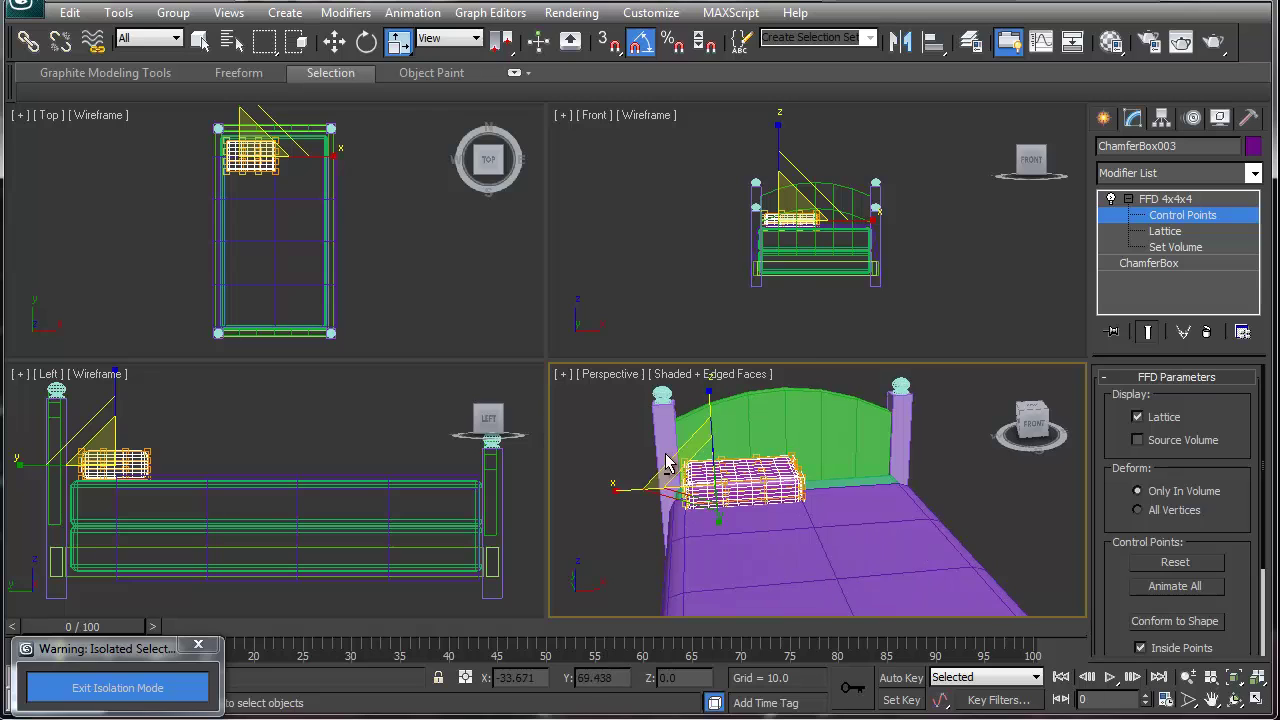
pyautogui.click(696, 525)
pyautogui.click(699, 524)
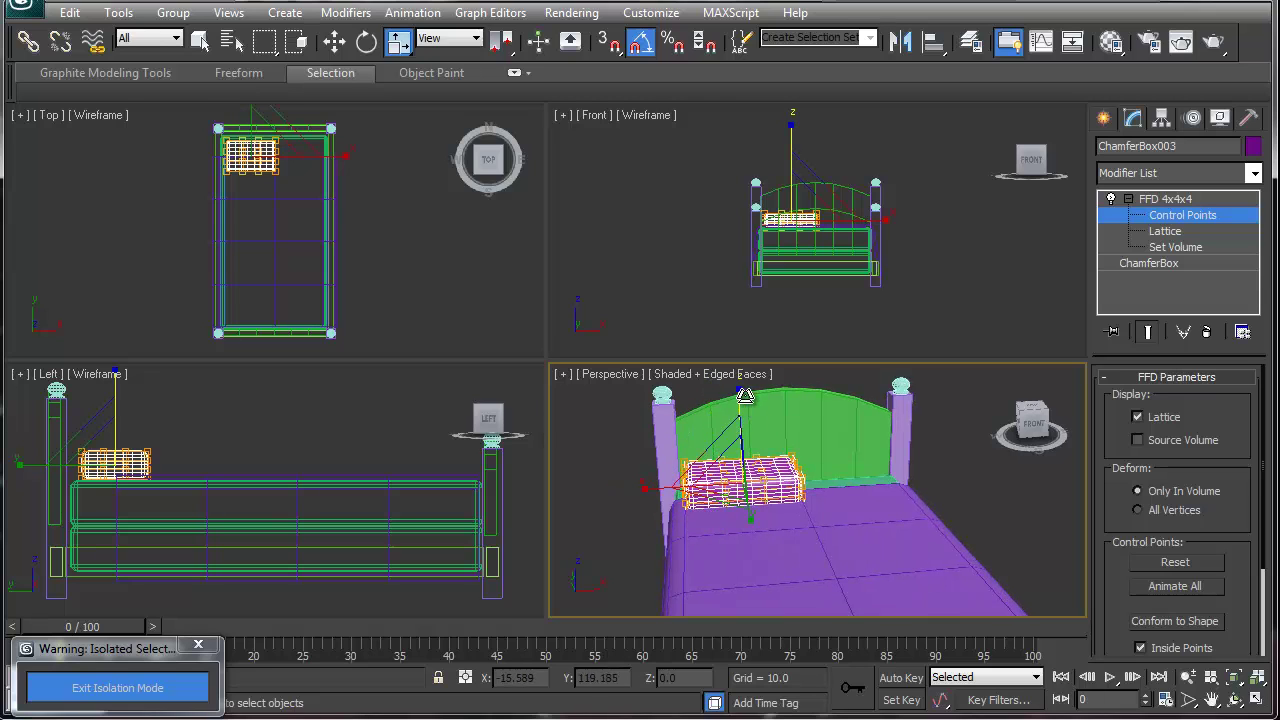
pyautogui.moveTo(744, 440); pyautogui.dragTo(716, 267)
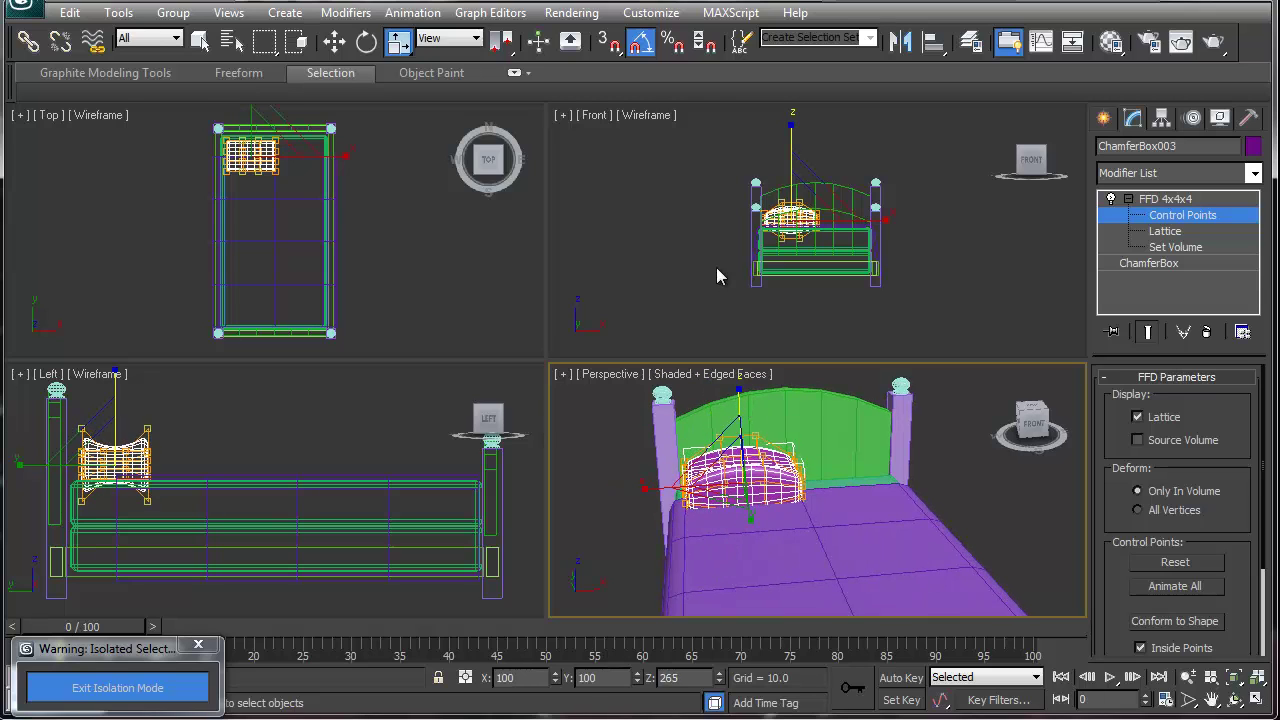
# - Undo the Z scaling of the pillow's lattice control points and clear the control point selection
pyautogui.moveTo(712, 315); pyautogui.dragTo(712, 309)
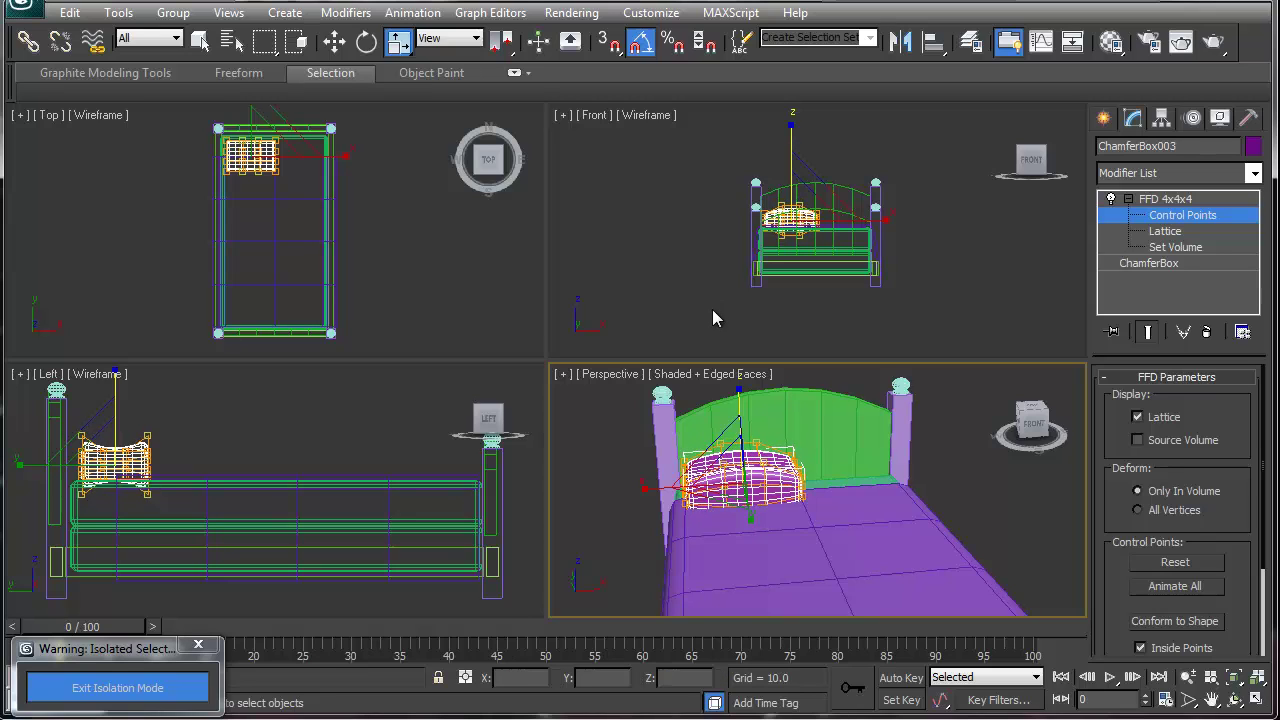
pyautogui.hotkey('ctrl', 'z')
pyautogui.click(944, 443)
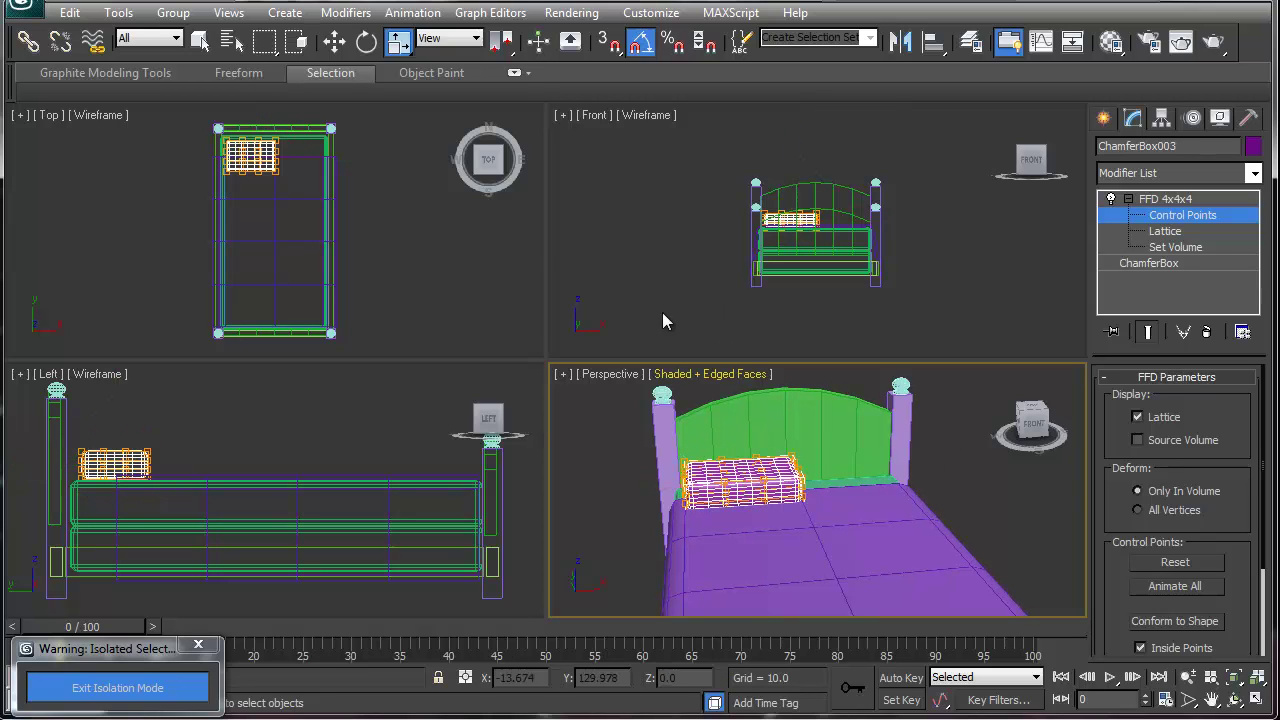
# - Select the four inner columns of the pillow's lattice control points in plan and scale them up along Z
pyautogui.click(256, 196)
pyautogui.press('z')
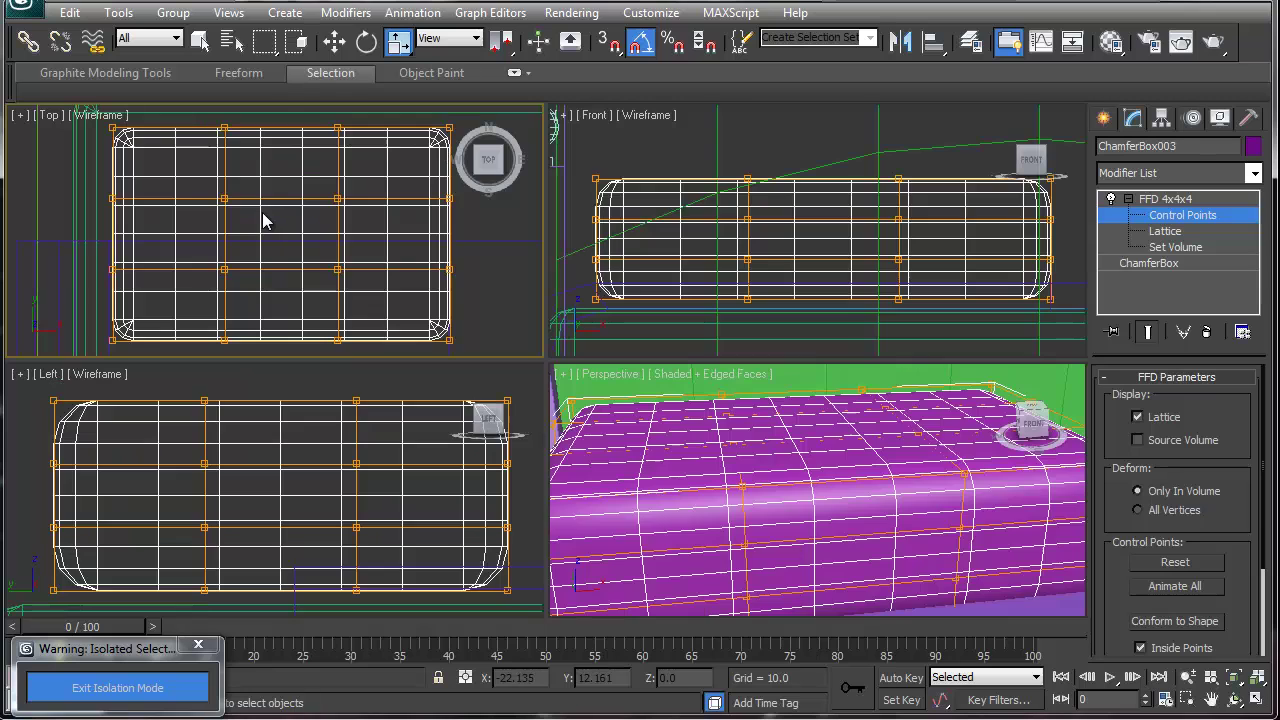
pyautogui.moveTo(380, 313); pyautogui.dragTo(376, 307)
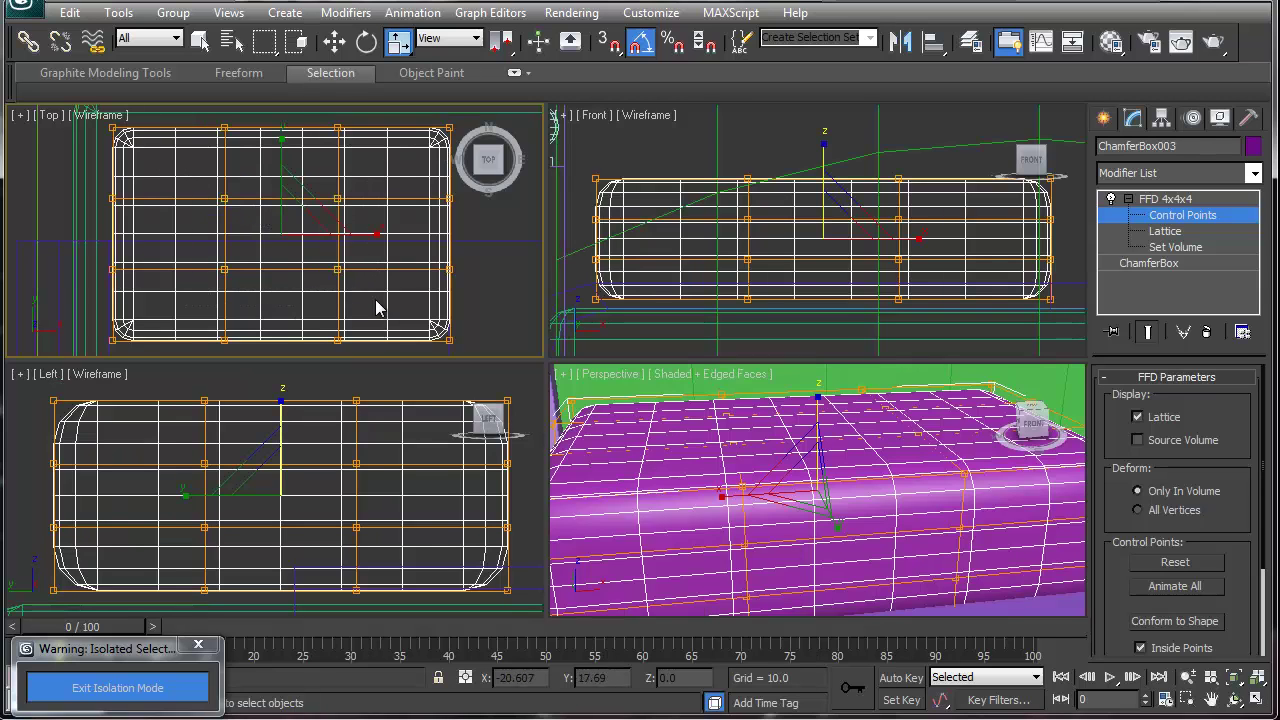
pyautogui.click(812, 414)
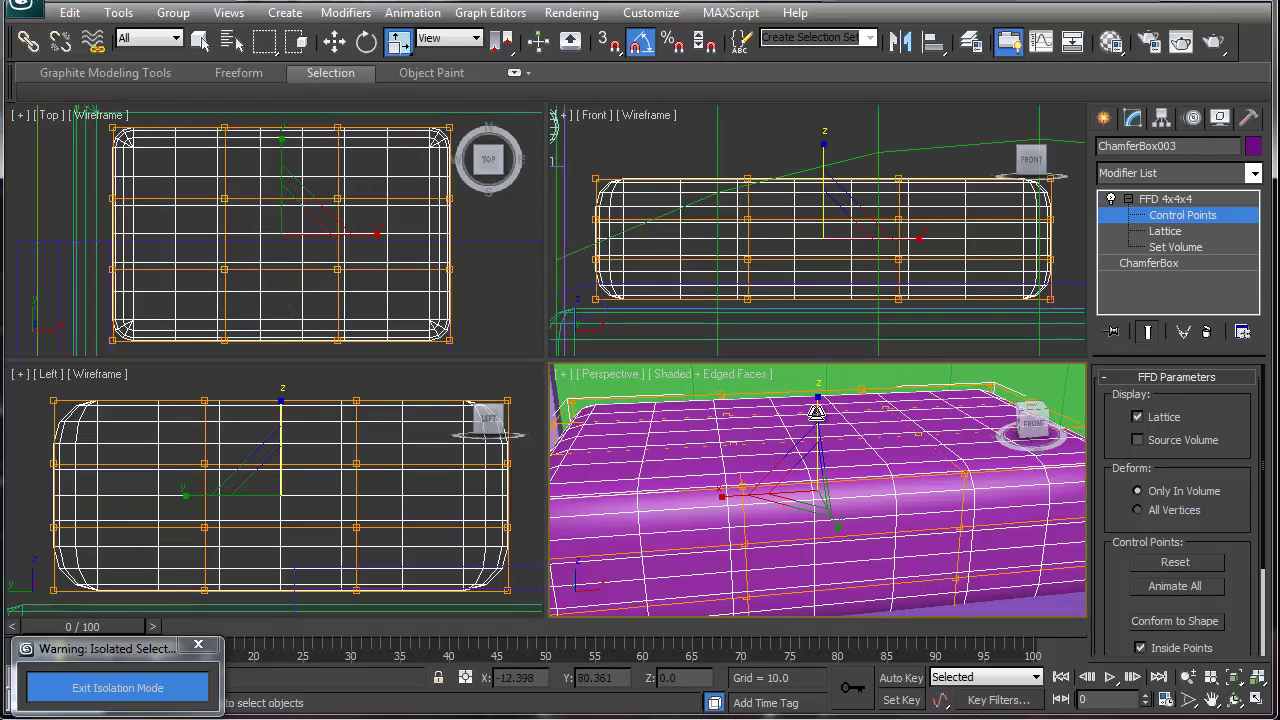
pyautogui.moveTo(816, 412); pyautogui.dragTo(815, 365)
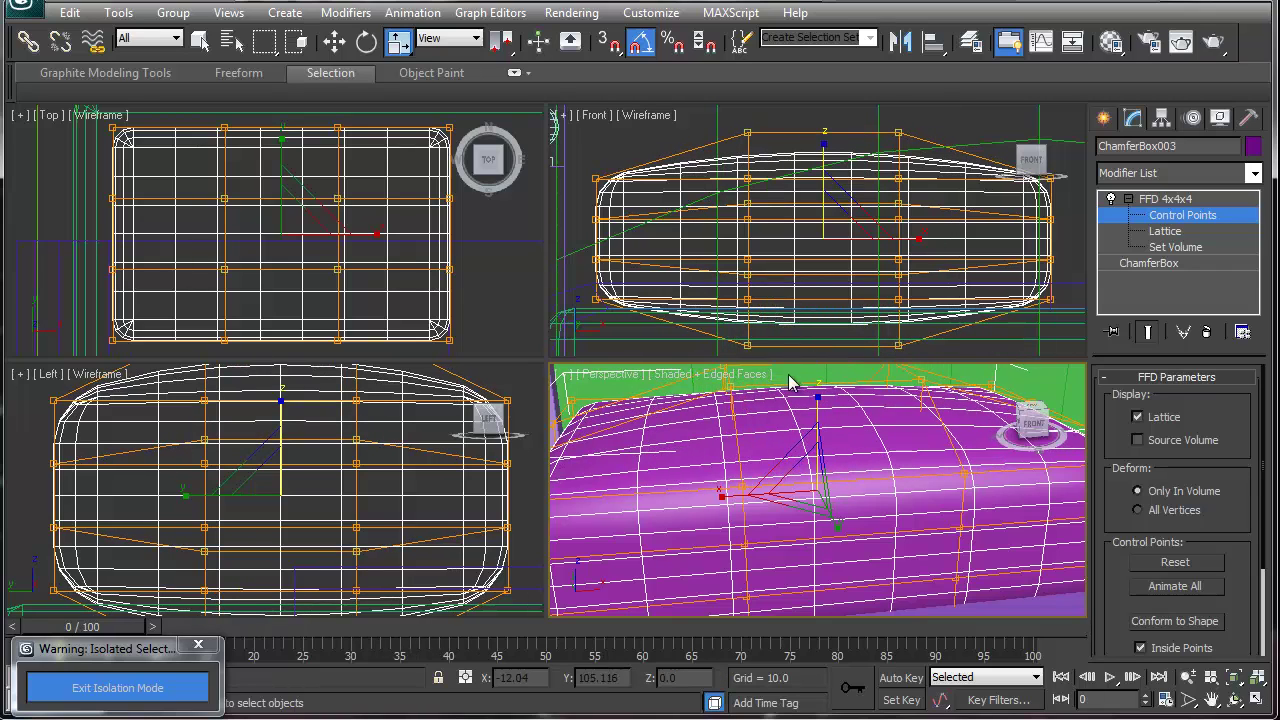
# - Invert the control point selection and scale the pillow's outer lattice points to 33% along Z
pyautogui.click(70, 12)
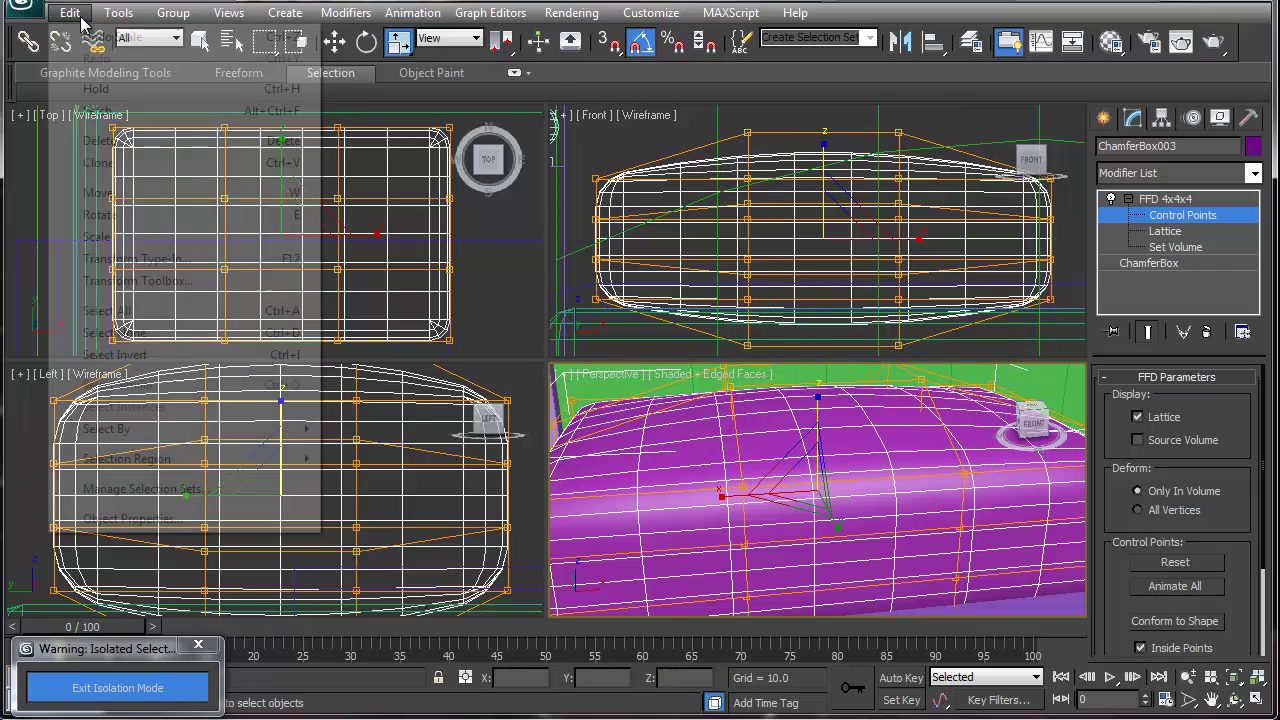
pyautogui.click(140, 355)
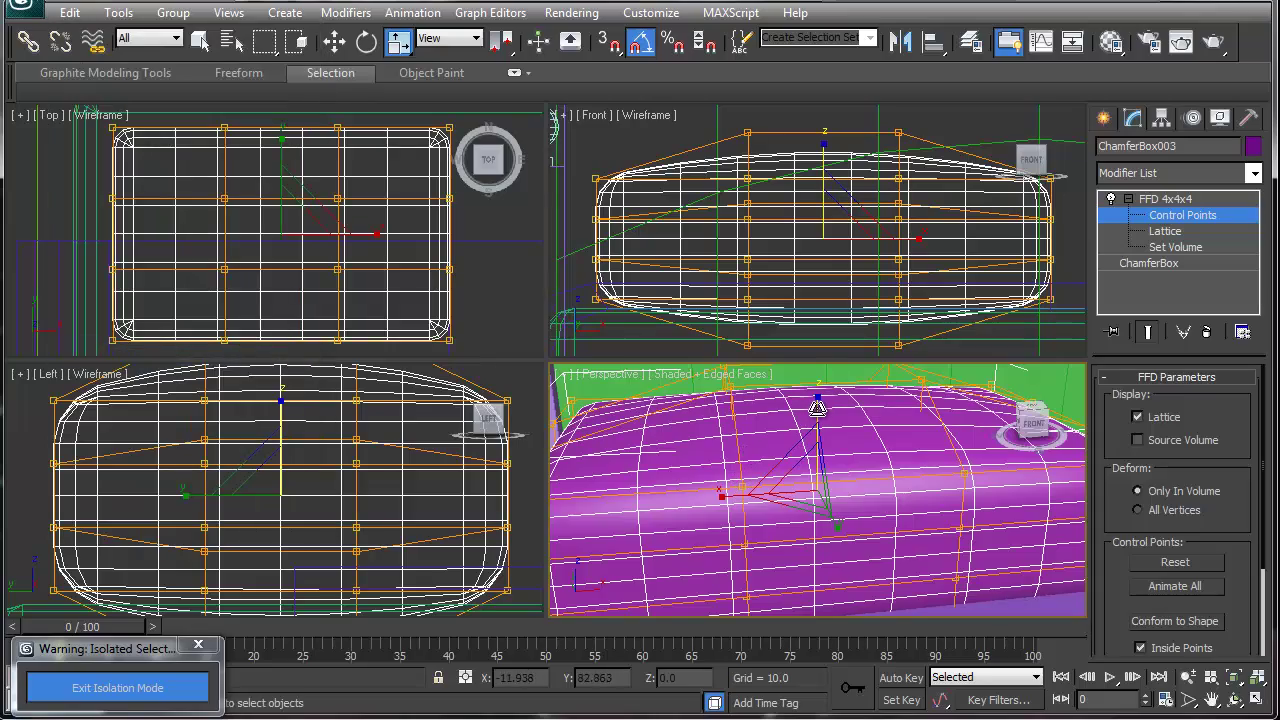
pyautogui.moveTo(817, 408); pyautogui.dragTo(815, 538)
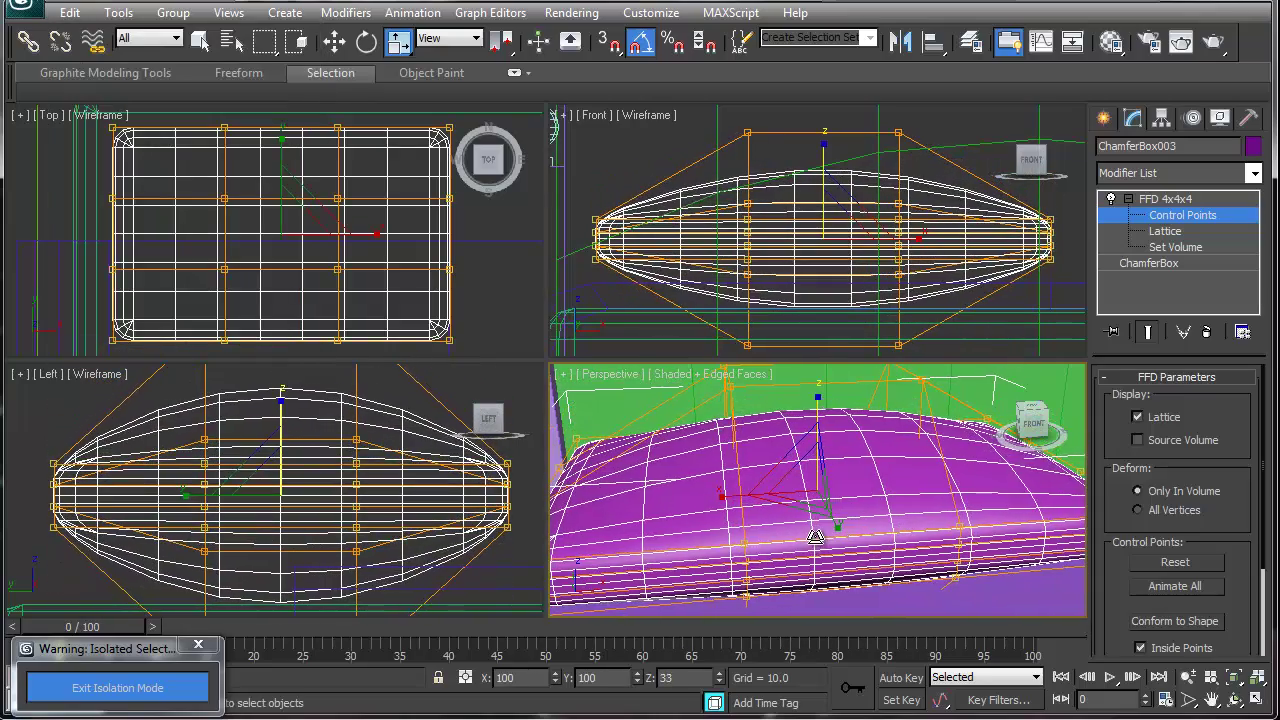
# - In a maximized perspective view, nudge the two middle columns of control points on the pillow's foot-facing edge along Y, one outward and one inward
pyautogui.moveTo(797, 531); pyautogui.dragTo(820, 515, button='middle')
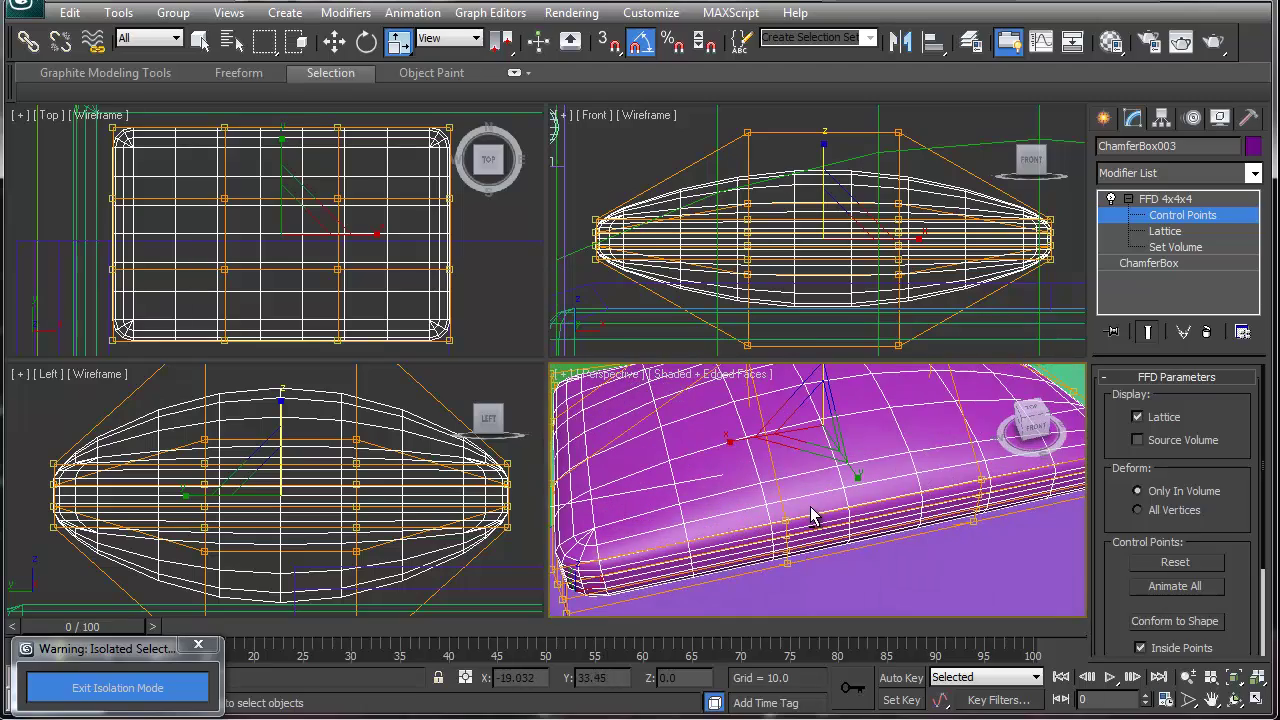
pyautogui.hotkey('alt', 'w')
pyautogui.scroll(-5, 608, 364)
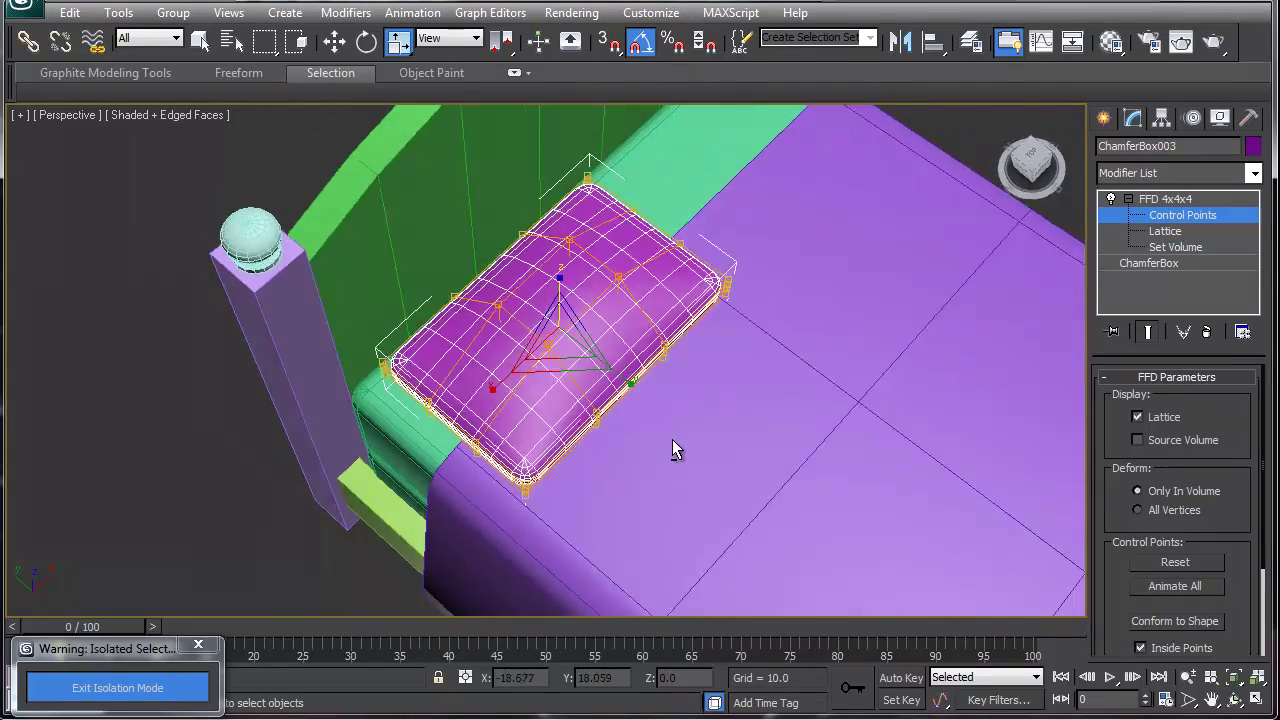
pyautogui.keyDown('alt'); pyautogui.moveTo(672, 449); pyautogui.dragTo(663, 423, button='middle'); pyautogui.keyUp('alt')
pyautogui.moveTo(578, 410); pyautogui.dragTo(625, 425)
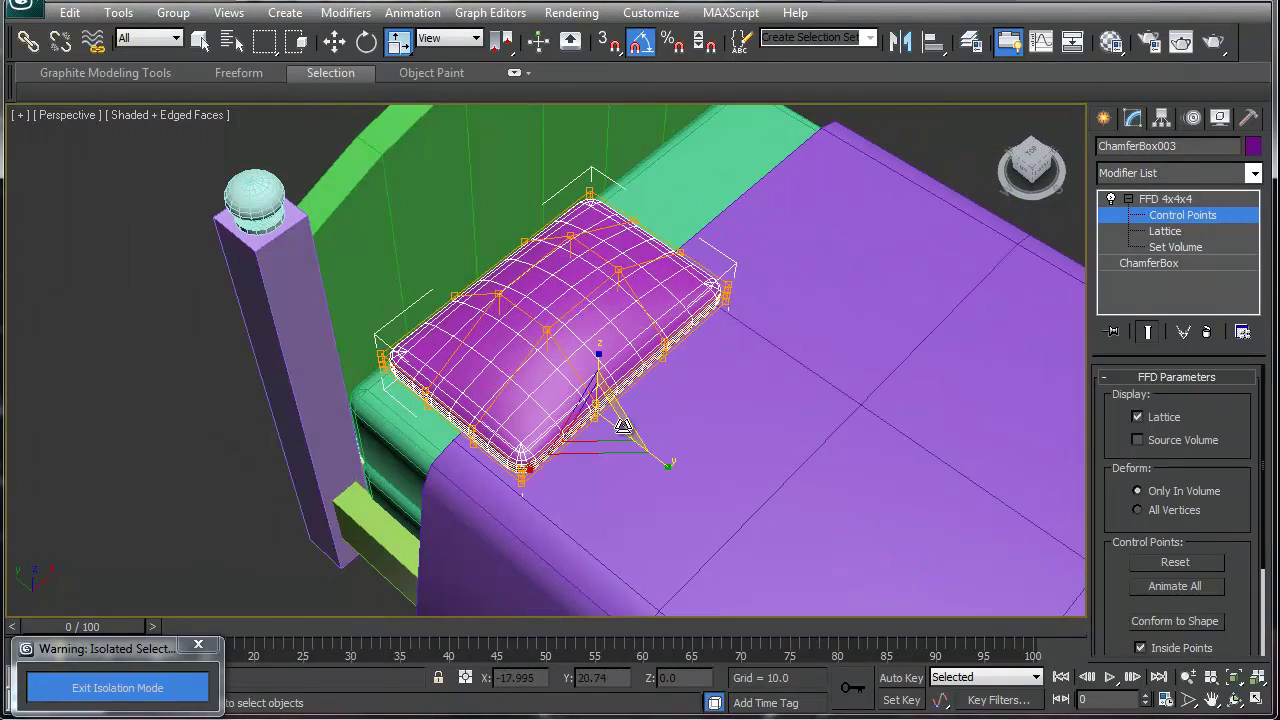
pyautogui.press('w')
pyautogui.moveTo(543, 376); pyautogui.dragTo(593, 391)
pyautogui.moveTo(658, 342); pyautogui.dragTo(684, 371)
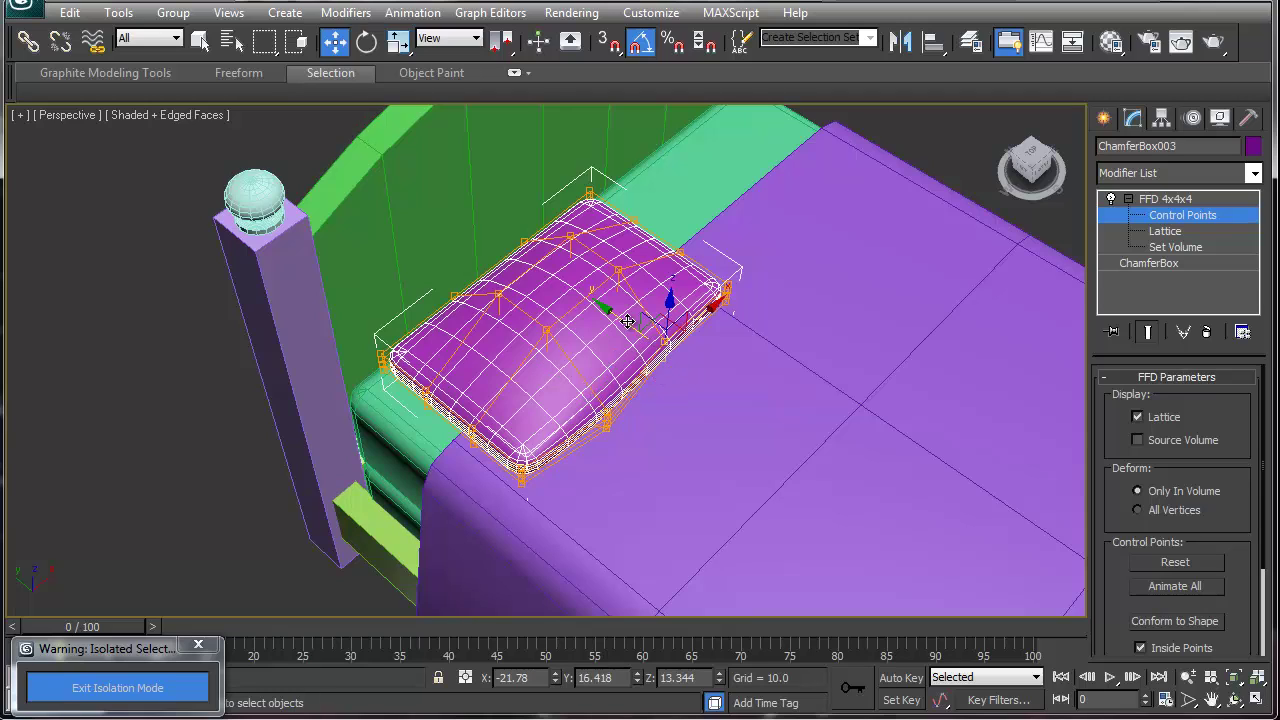
pyautogui.moveTo(627, 321); pyautogui.dragTo(618, 313)
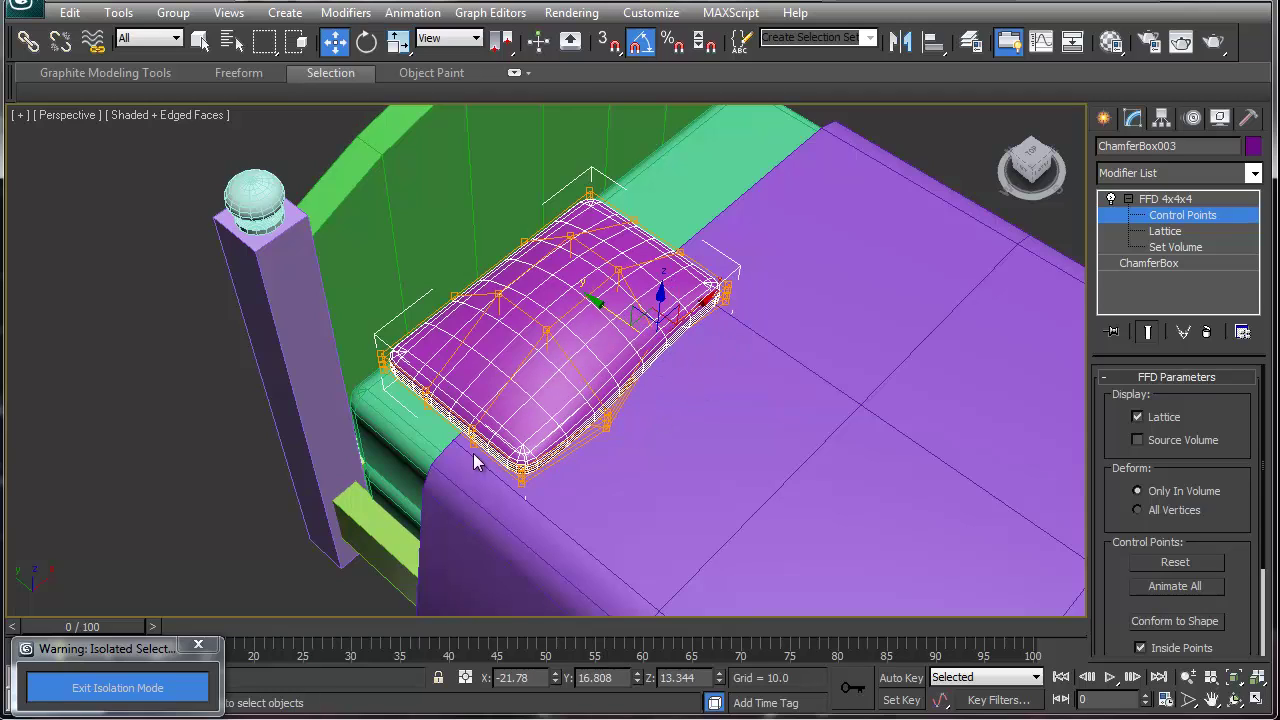
# - Nudge the middle control point columns on the pillow's short outer side, and shift its front outer corner points inward along X
pyautogui.moveTo(478, 468); pyautogui.dragTo(471, 441)
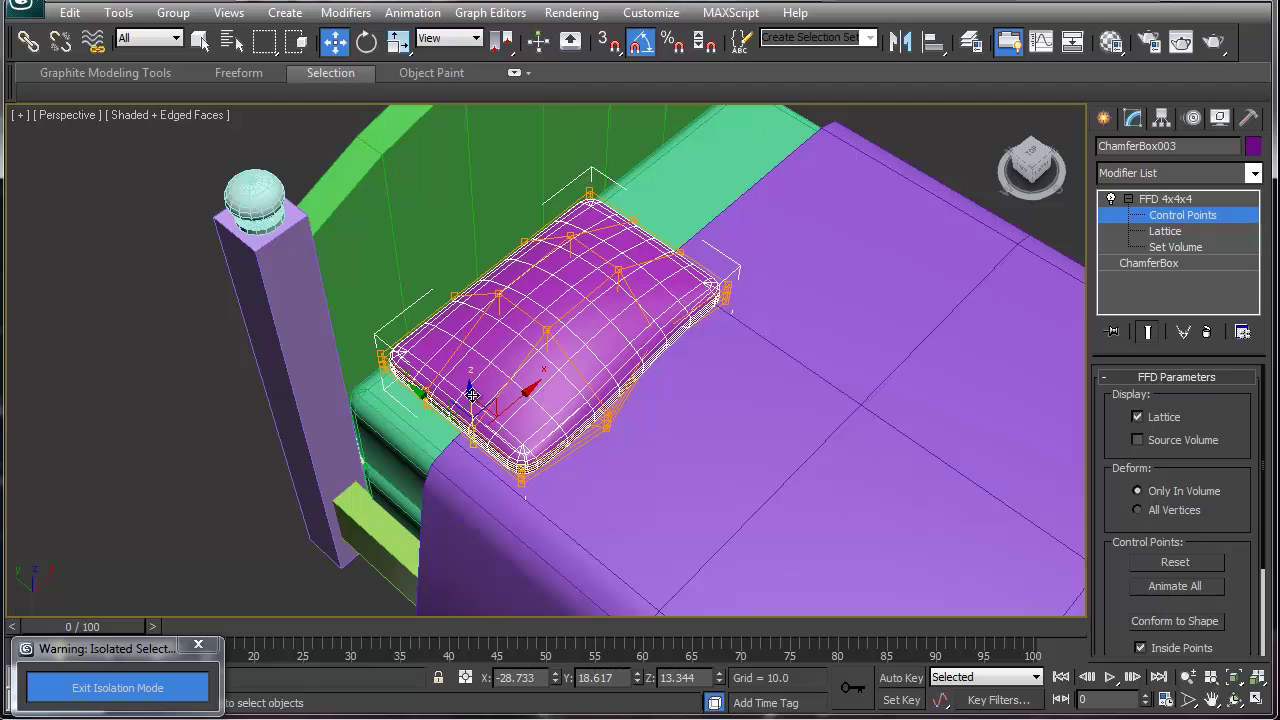
pyautogui.moveTo(472, 395); pyautogui.dragTo(395, 335)
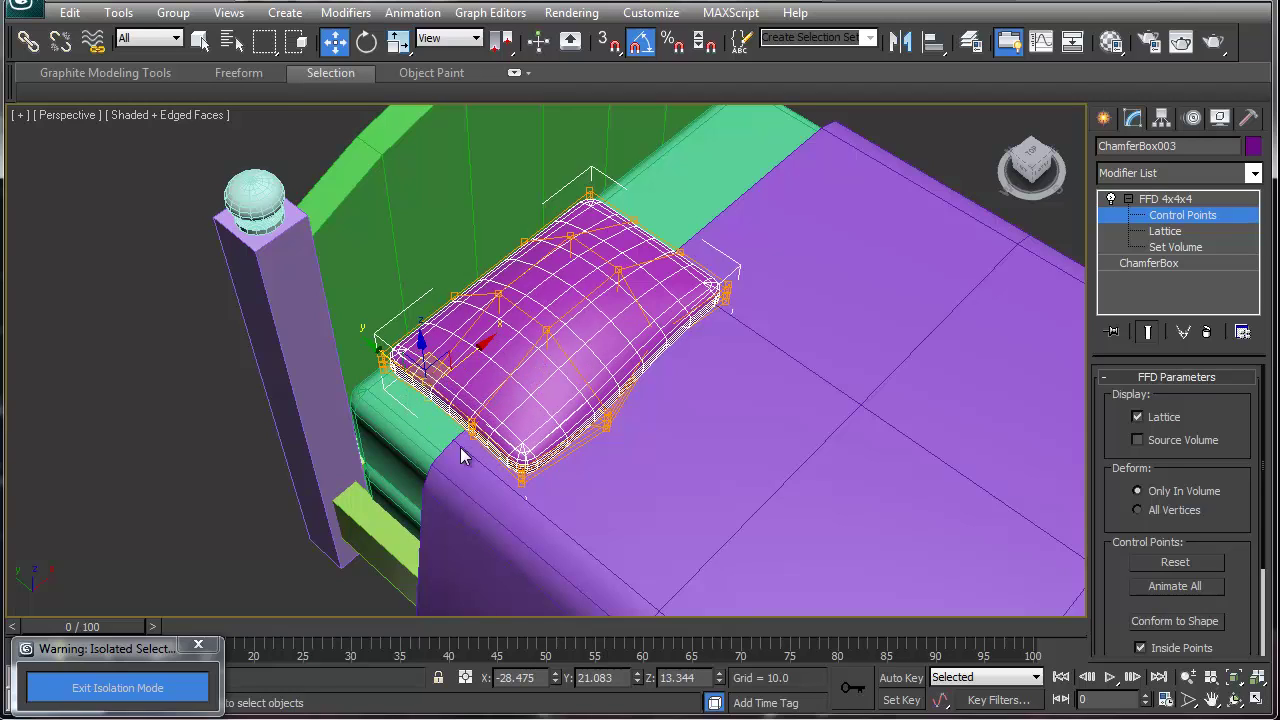
pyautogui.moveTo(540, 500); pyautogui.dragTo(482, 424)
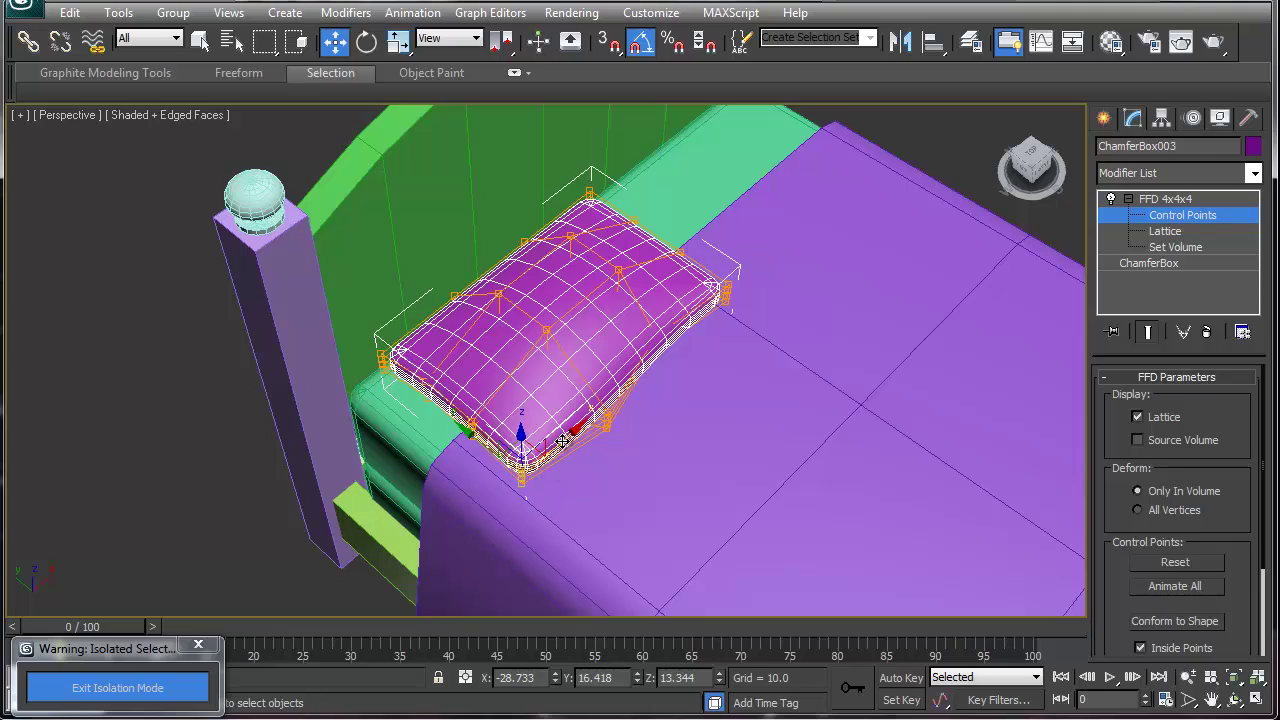
pyautogui.moveTo(561, 444); pyautogui.dragTo(571, 435)
pyautogui.keyDown('alt'); pyautogui.moveTo(737, 387); pyautogui.dragTo(571, 371, button='middle'); pyautogui.keyUp('alt')
pyautogui.scroll(5, 598, 330)
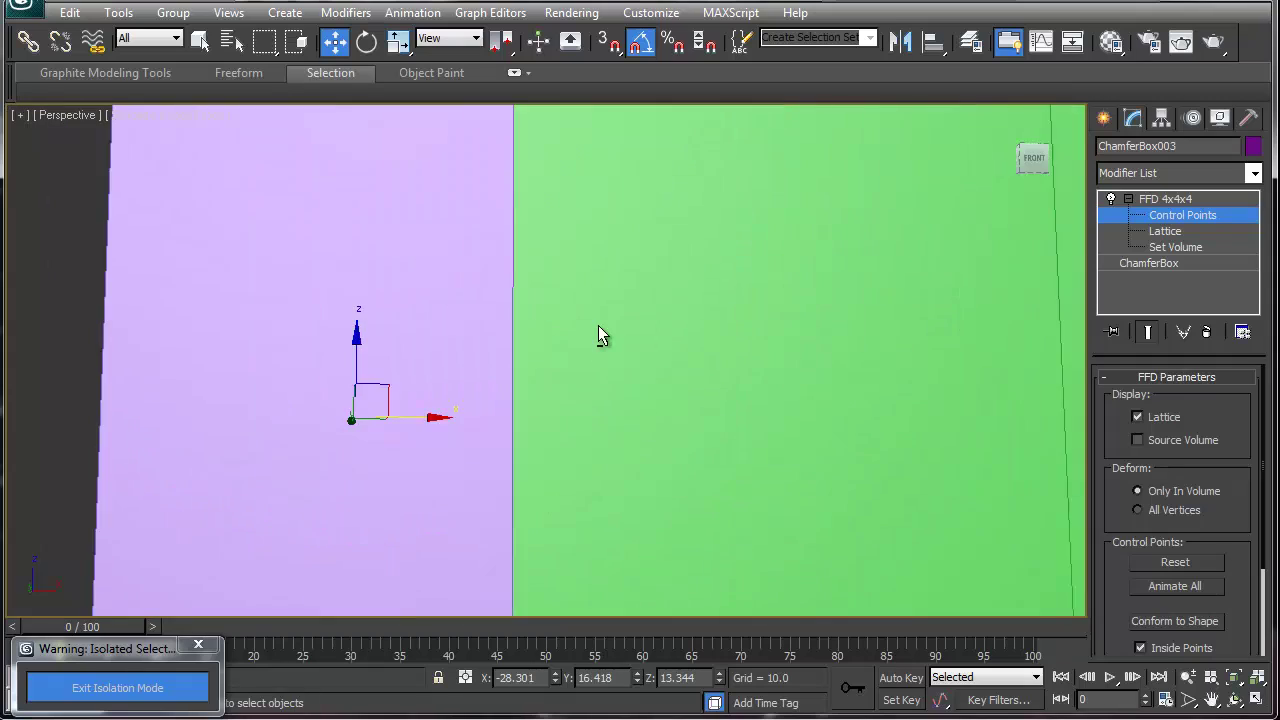
pyautogui.scroll(-5, 586, 391)
pyautogui.scroll(1, 543, 376)
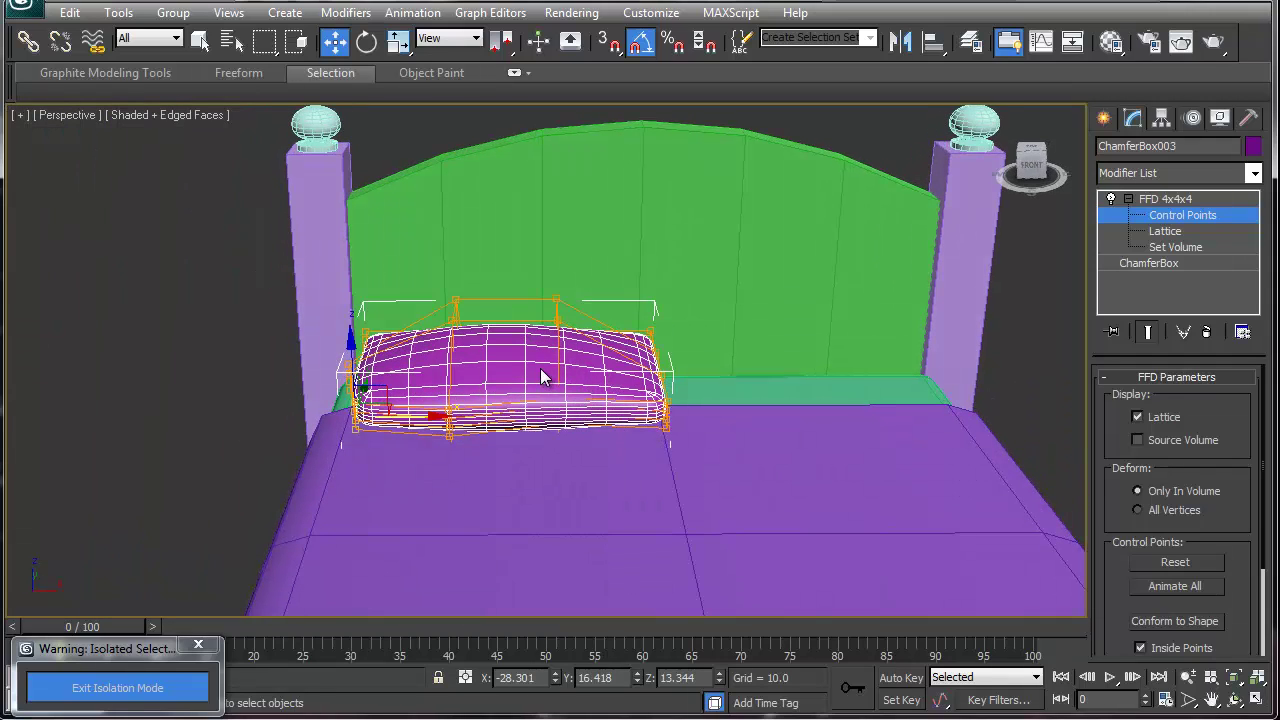
# - Leave the Control Points level, rotate the whole pillow 15 degrees about X, and move it along Y against the headboard
pyautogui.click(1165, 199)
pyautogui.press('e')
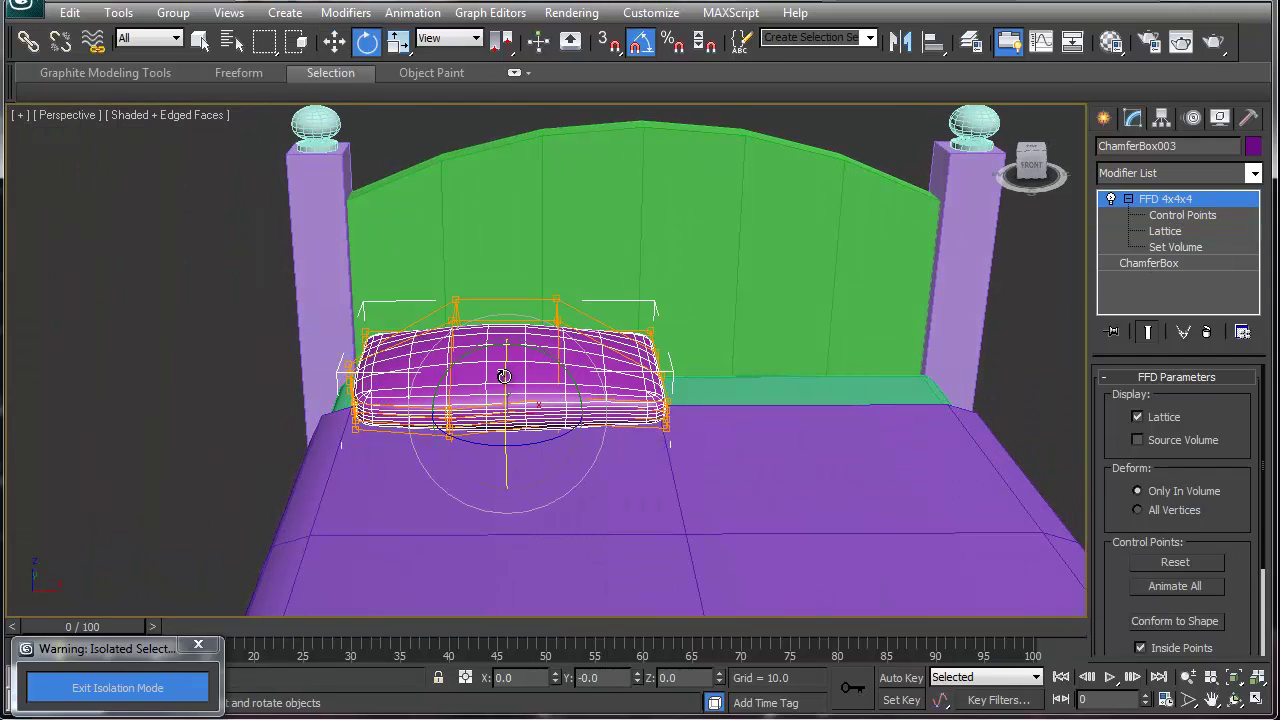
pyautogui.moveTo(504, 376); pyautogui.dragTo(512, 412)
pyautogui.keyDown('alt'); pyautogui.moveTo(512, 412); pyautogui.dragTo(697, 393, button='middle'); pyautogui.keyUp('alt')
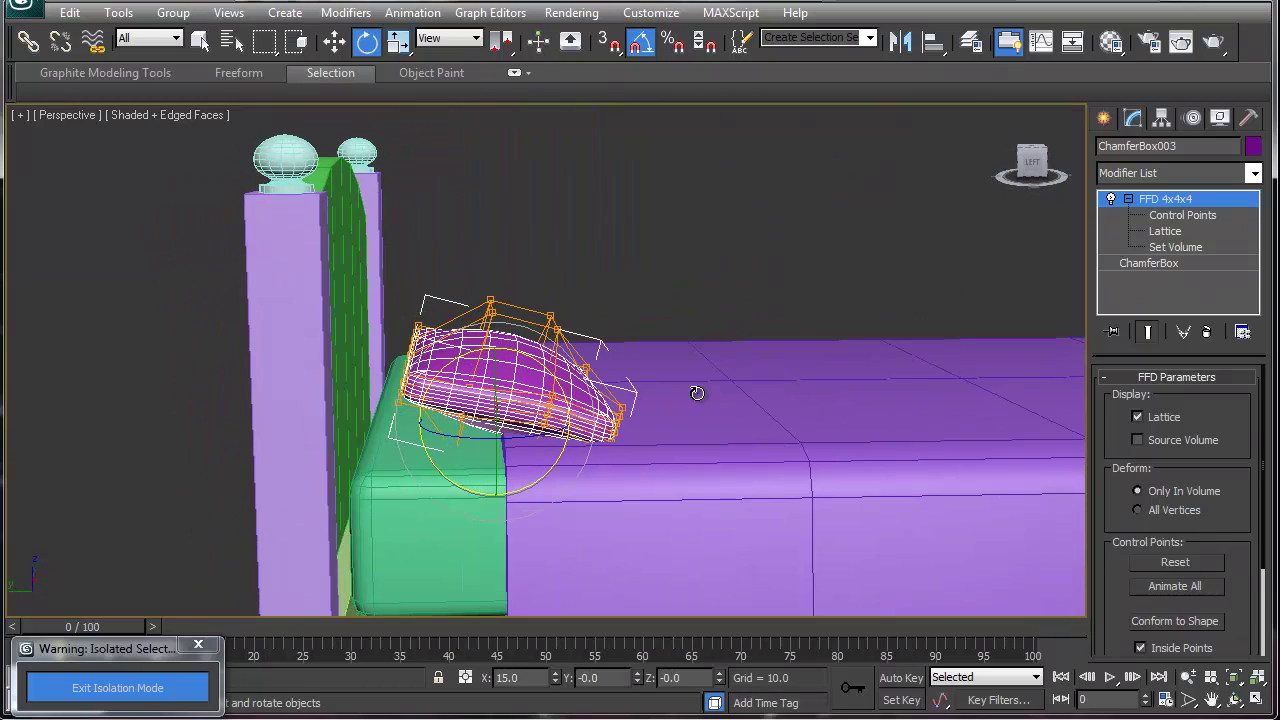
pyautogui.press('w')
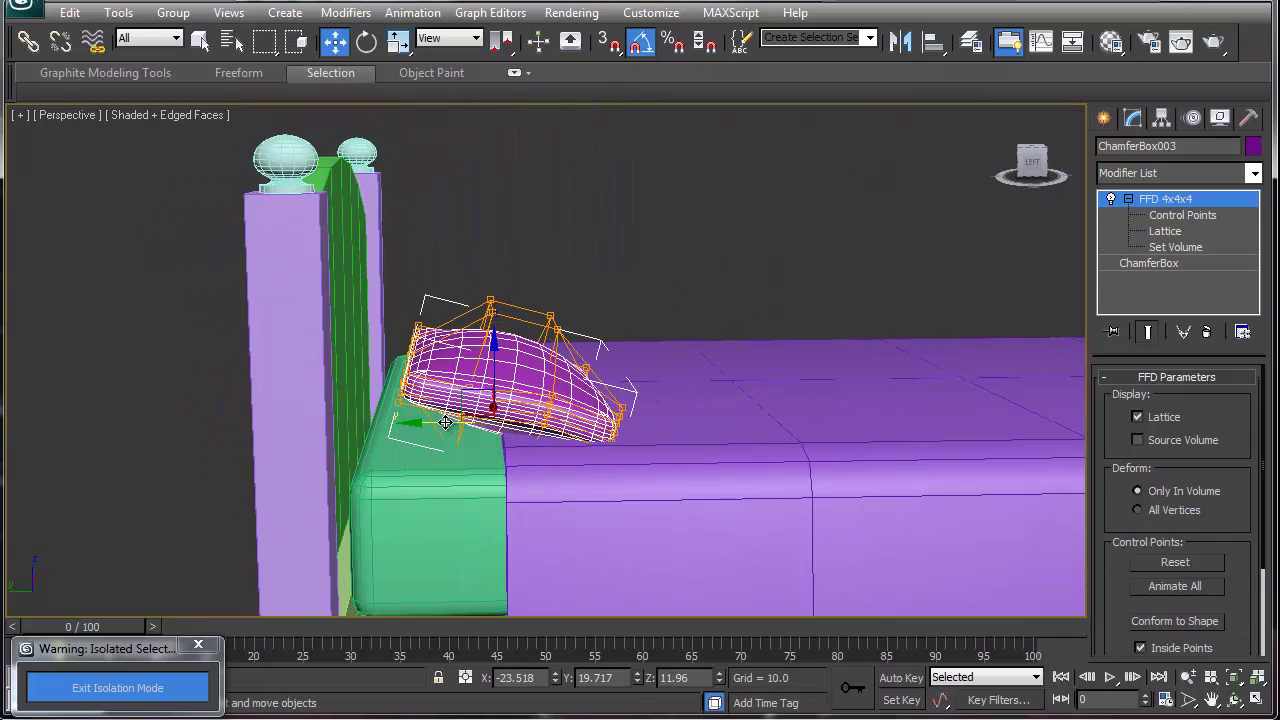
pyautogui.moveTo(445, 422); pyautogui.dragTo(390, 419)
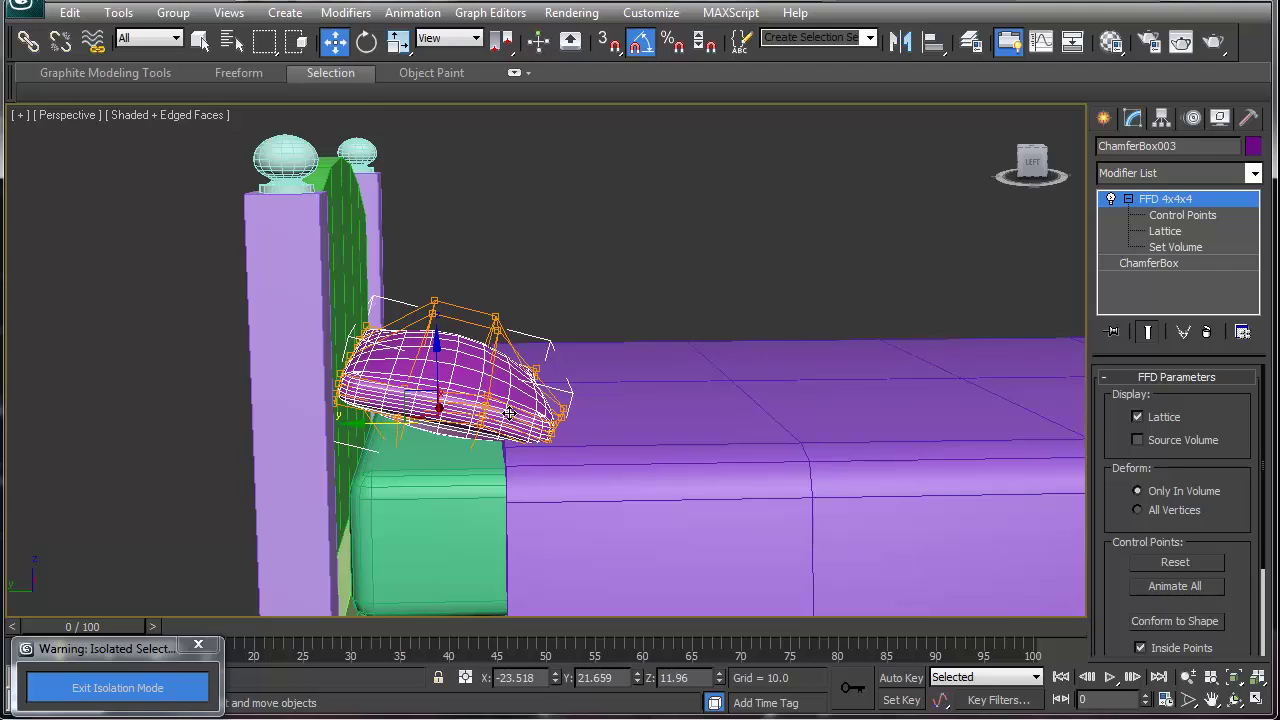
# - Clone the pillow along X and place the copy beside the original at the head of the bed
pyautogui.keyDown('alt'); pyautogui.moveTo(643, 374); pyautogui.dragTo(469, 428, button='middle'); pyautogui.keyUp('alt')
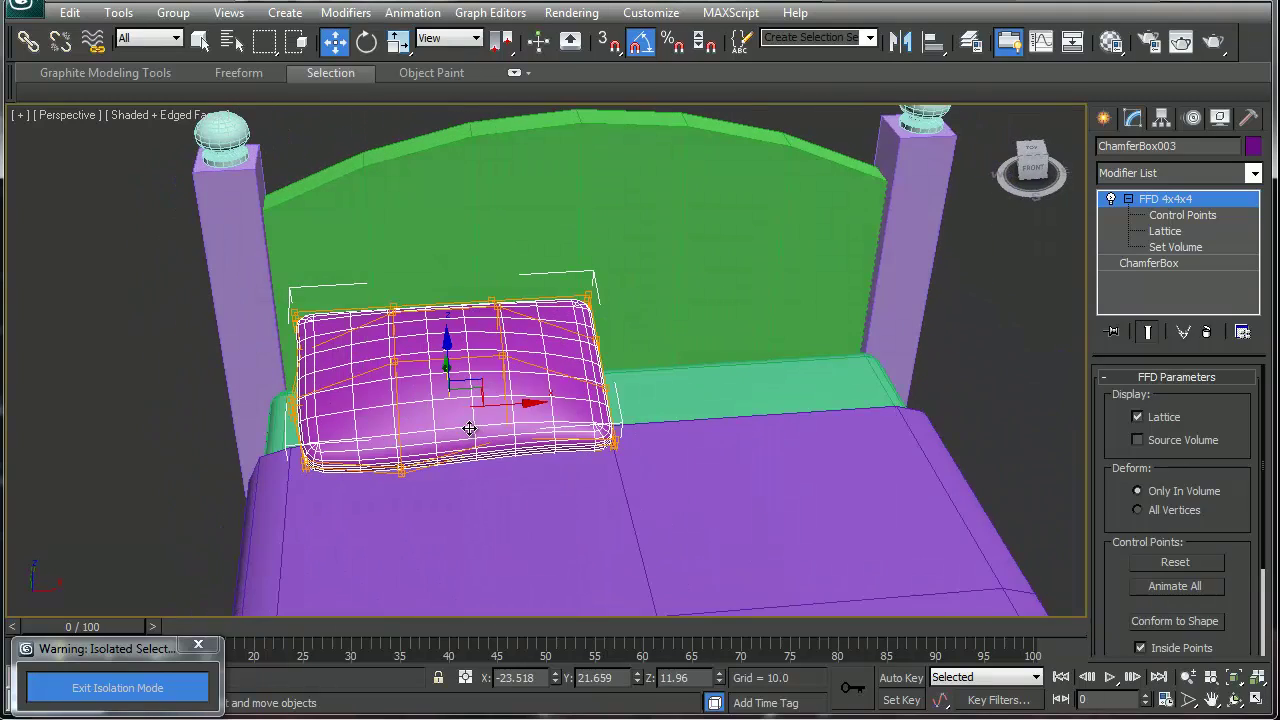
pyautogui.rightClick(487, 415)
pyautogui.click(514, 425)
pyautogui.moveTo(505, 403)
pyautogui.keyDown('shift'); pyautogui.mouseDown()
pyautogui.moveTo(765, 440)
pyautogui.moveTo(760, 385)
pyautogui.moveTo(805, 395)
pyautogui.mouseUp(); pyautogui.keyUp('shift')
pyautogui.click(645, 436)
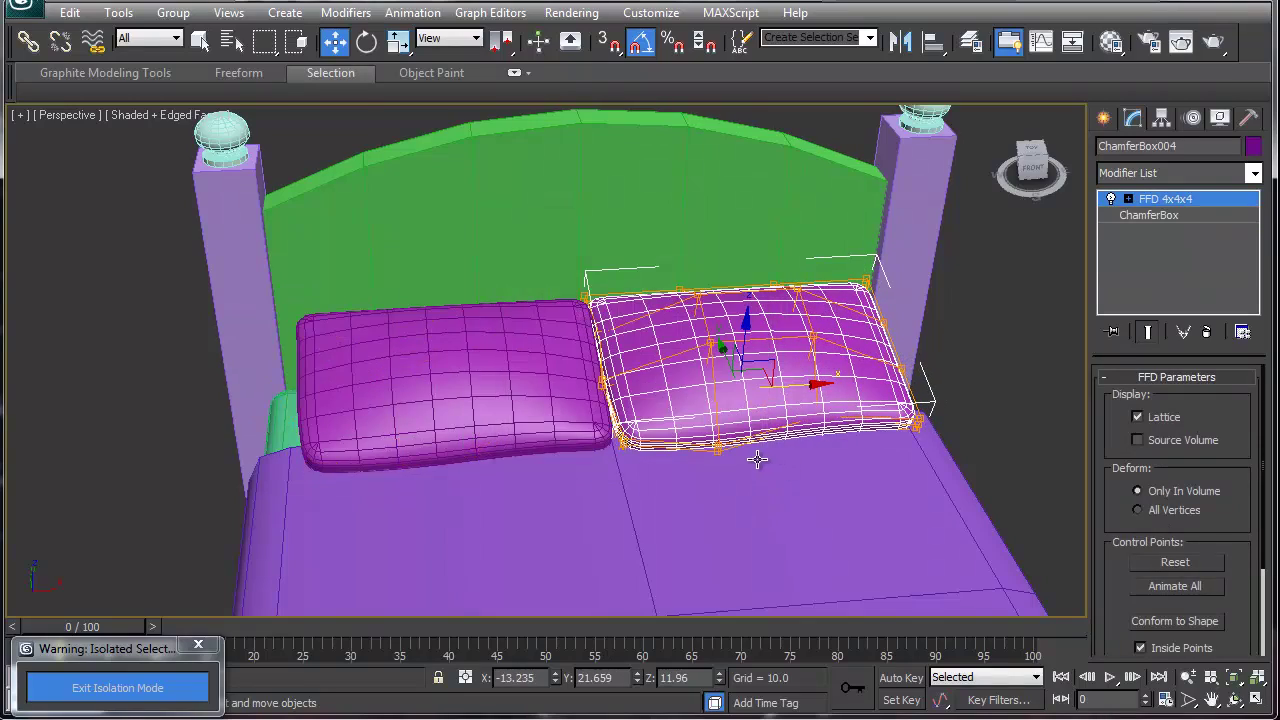
pyautogui.scroll(-10, 757, 459)
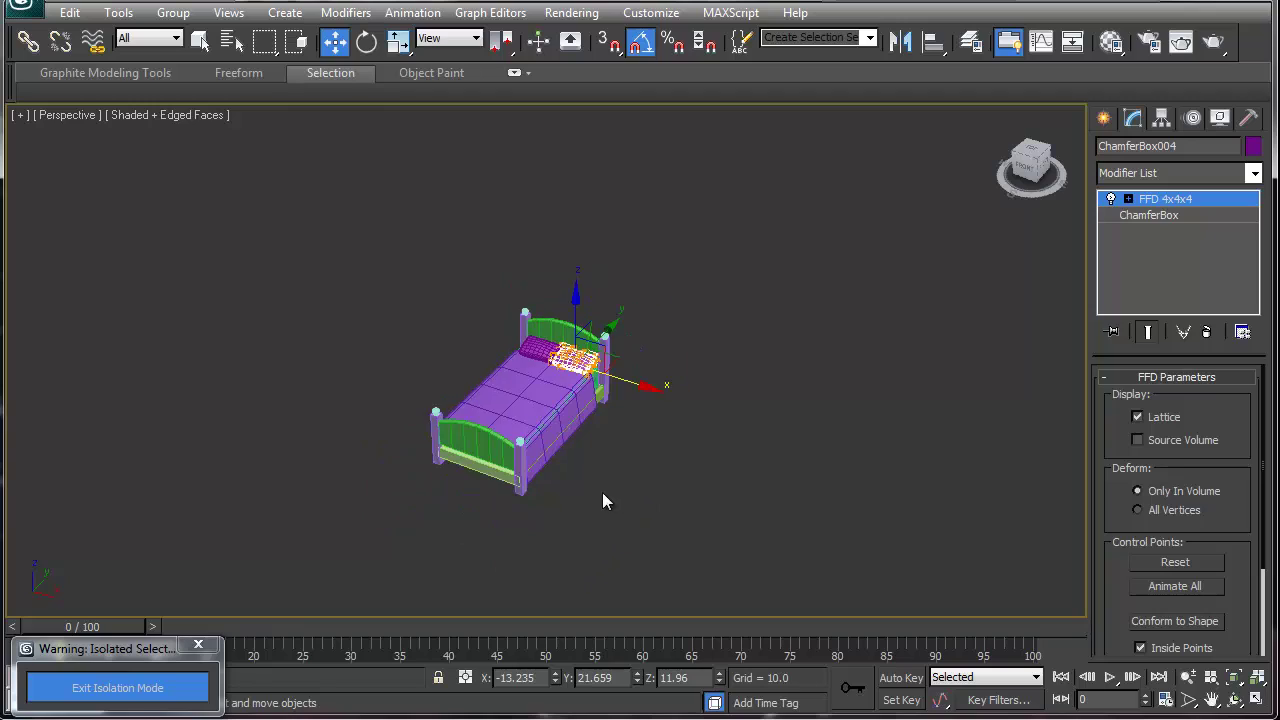